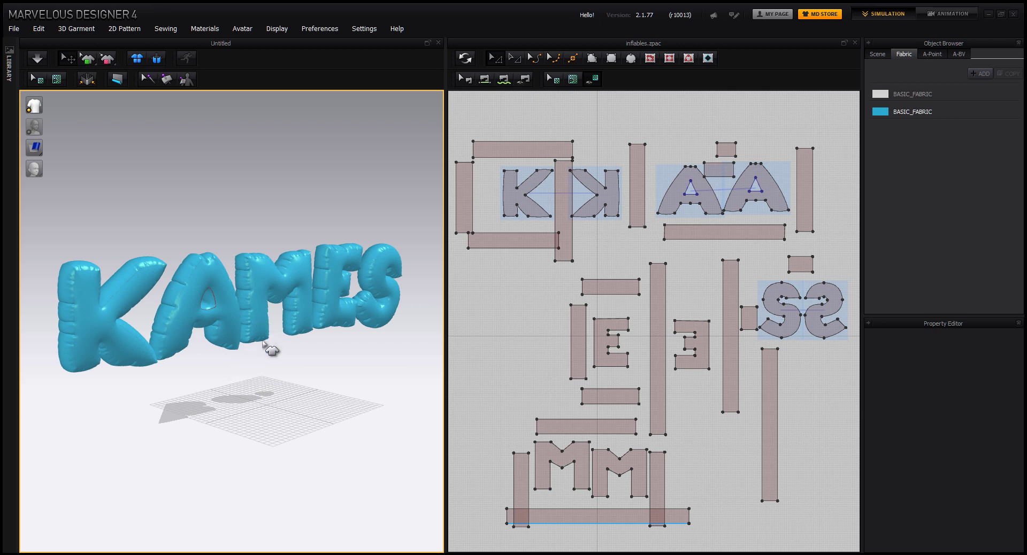
Examine the inflated KAMES letters in the 3D window from several angles, together with their 2D patterns.
{"action": "mouse_move", "coordinate": [263, 342]}
{"action": "right_mouse_down"}
{"action": "mouse_move", "coordinate": [240, 339]}
{"action": "mouse_move", "coordinate": [239, 365]}
{"action": "mouse_move", "coordinate": [271, 368]}
{"action": "mouse_move", "coordinate": [282, 406]}
{"action": "mouse_move", "coordinate": [348, 366]}
{"action": "mouse_move", "coordinate": [261, 378]}
{"action": "mouse_move", "coordinate": [255, 363]}
{"action": "mouse_move", "coordinate": [302, 359]}
{"action": "mouse_move", "coordinate": [237, 378]}
{"action": "mouse_move", "coordinate": [253, 354]}
{"action": "right_mouse_up"}
{"action": "middle_click_drag", "start_coordinate": [253, 354], "coordinate": [245, 353]}
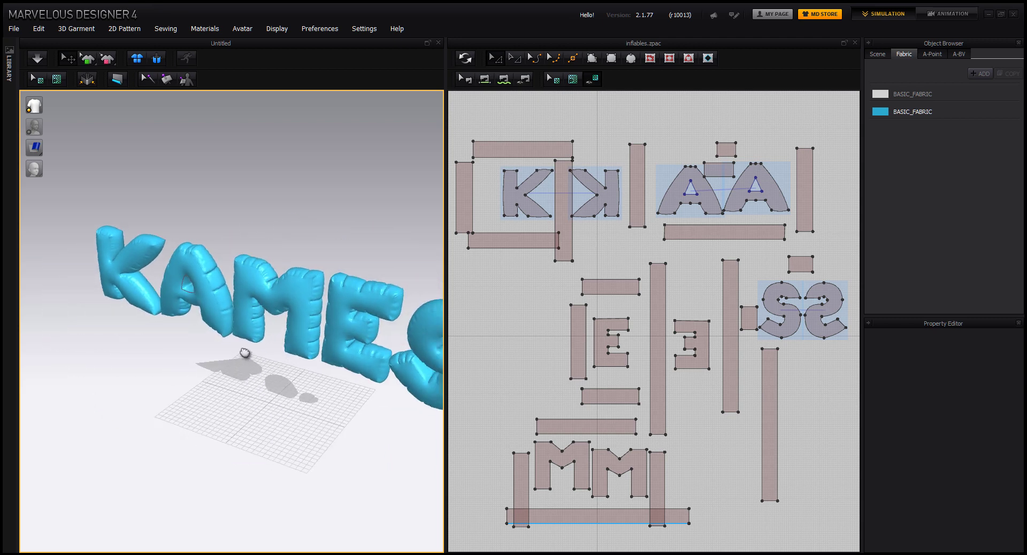
{"action": "right_click_drag", "start_coordinate": [245, 353], "coordinate": [209, 329]}
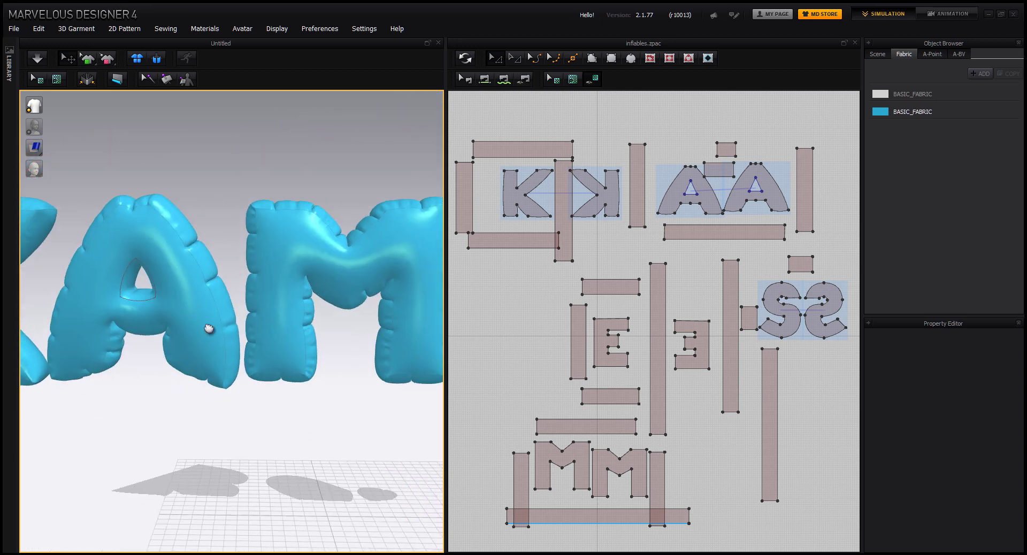
{"action": "middle_click_drag", "start_coordinate": [209, 328], "coordinate": [107, 340]}
{"action": "middle_click_drag", "start_coordinate": [495, 249], "coordinate": [486, 229]}
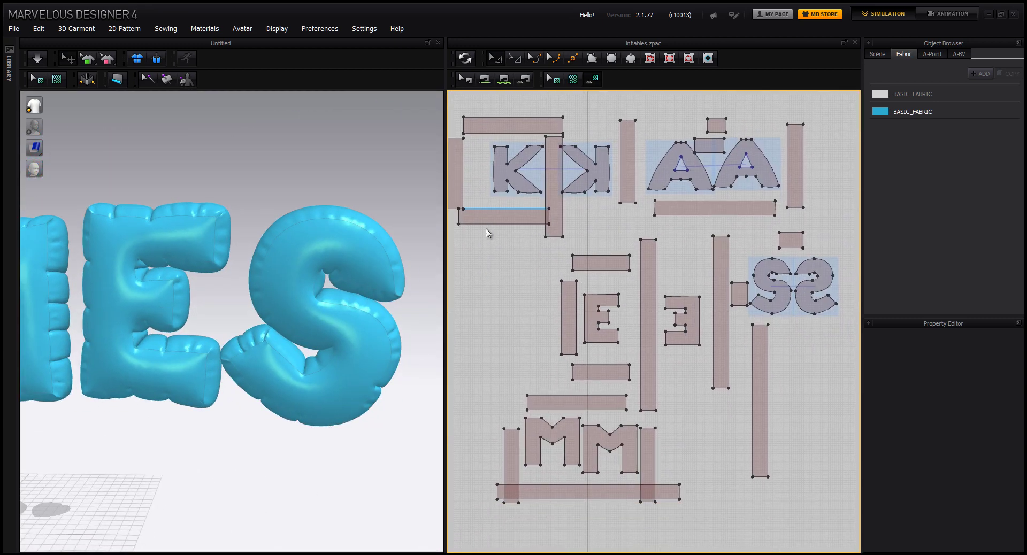
{"action": "right_click_drag", "start_coordinate": [487, 233], "coordinate": [524, 229]}
{"action": "right_click_drag", "start_coordinate": [317, 365], "coordinate": [347, 393]}
{"action": "middle_click_drag", "start_coordinate": [143, 412], "coordinate": [335, 385]}
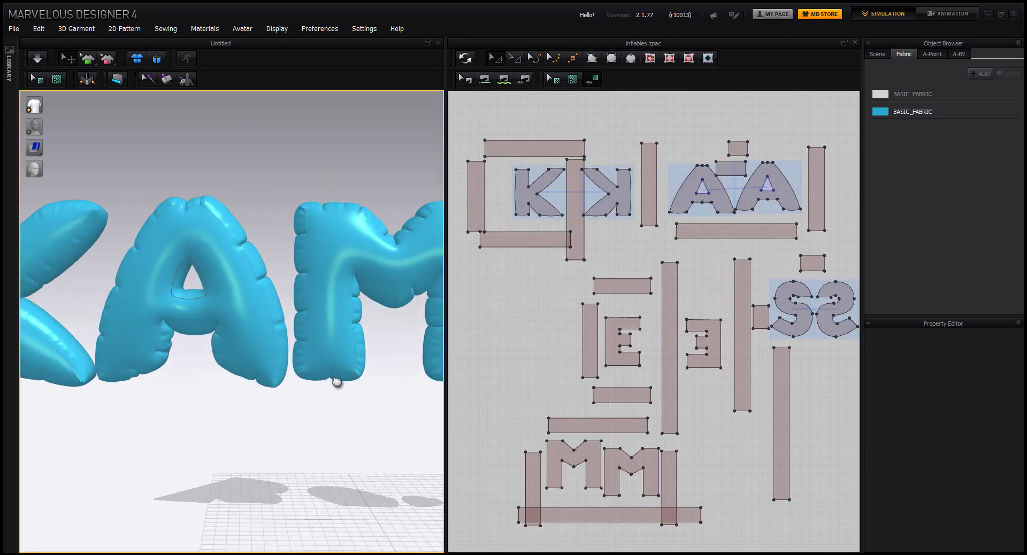
{"action": "middle_click_drag", "start_coordinate": [160, 385], "coordinate": [264, 362]}
{"action": "scroll", "coordinate": [210, 406], "scroll_direction": "down", "scroll_amount": 3}
{"action": "scroll", "coordinate": [210, 406], "scroll_direction": "up", "scroll_amount": 3}
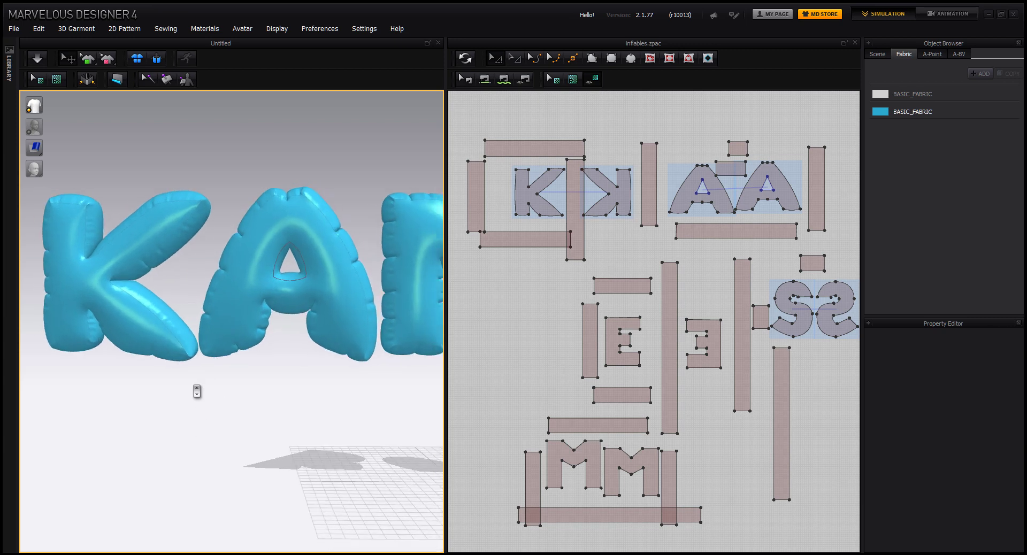
{"action": "scroll", "coordinate": [197, 392], "scroll_direction": "down", "scroll_amount": 6}
{"action": "middle_click_drag", "start_coordinate": [227, 390], "coordinate": [165, 409]}
{"action": "right_click_drag", "start_coordinate": [274, 380], "coordinate": [245, 386]}
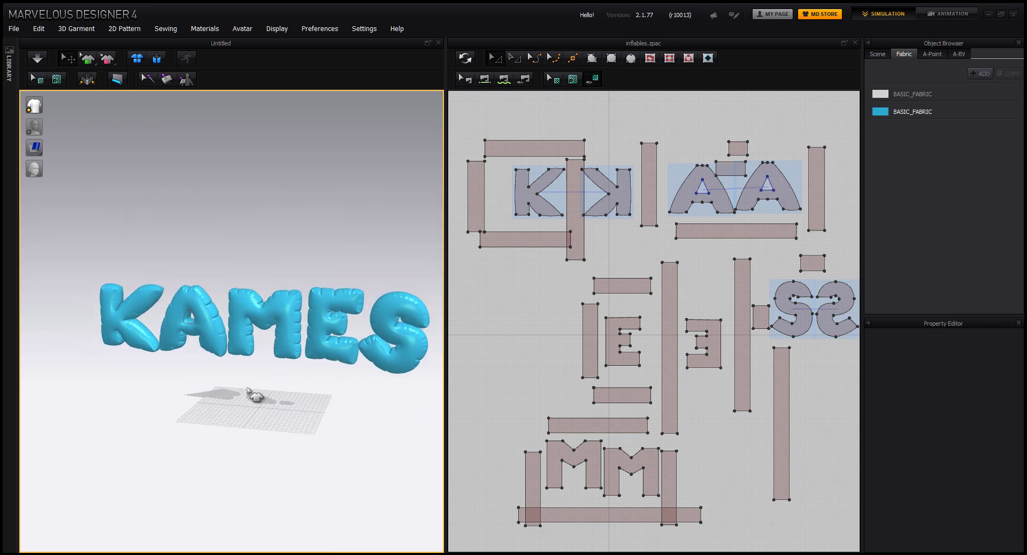
{"action": "scroll", "coordinate": [257, 403], "scroll_direction": "up", "scroll_amount": 2}
{"action": "middle_click_drag", "start_coordinate": [257, 380], "coordinate": [243, 383]}
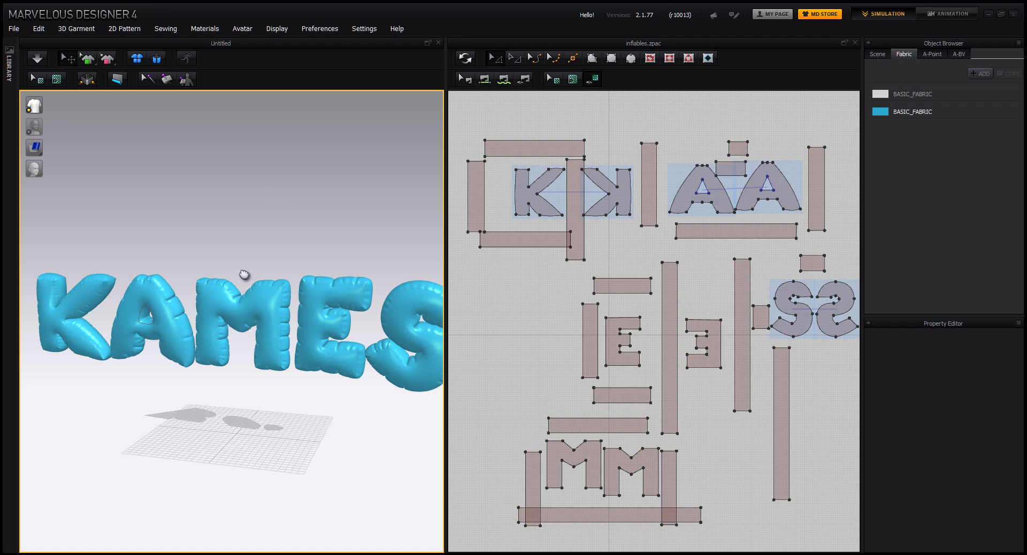
{"action": "right_click_drag", "start_coordinate": [245, 276], "coordinate": [245, 351]}
{"action": "scroll", "coordinate": [247, 353], "scroll_direction": "up", "scroll_amount": 3}
{"action": "scroll", "coordinate": [249, 355], "scroll_direction": "up", "scroll_amount": 3}
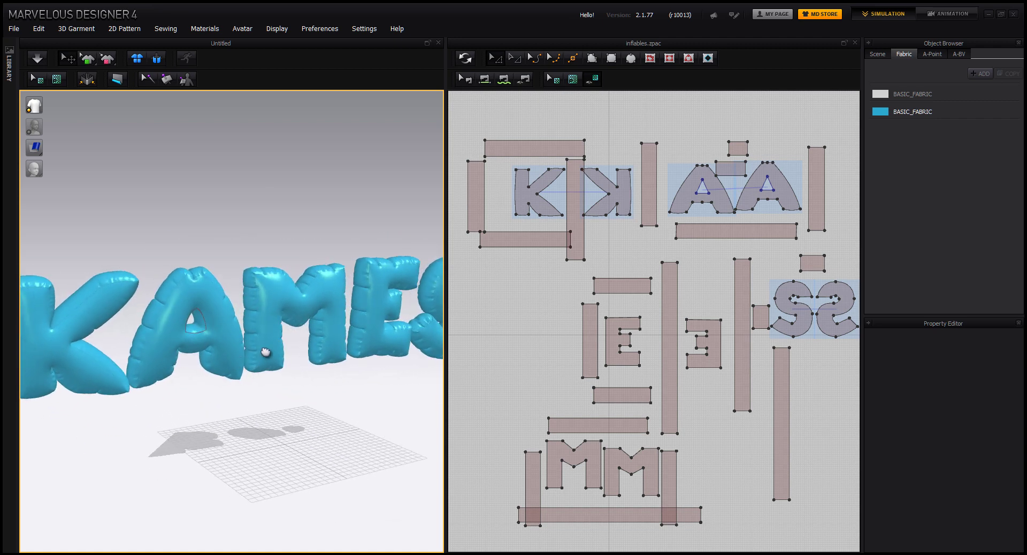
Start a new, empty project without saving the inflatable letters file.
{"action": "left_click", "coordinate": [17, 31]}
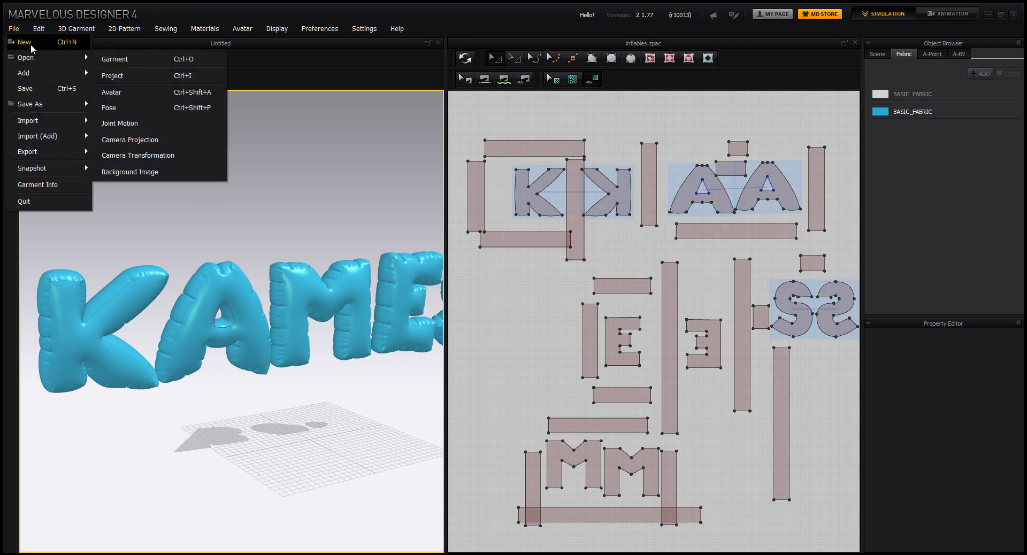
{"action": "left_click", "coordinate": [24, 42]}
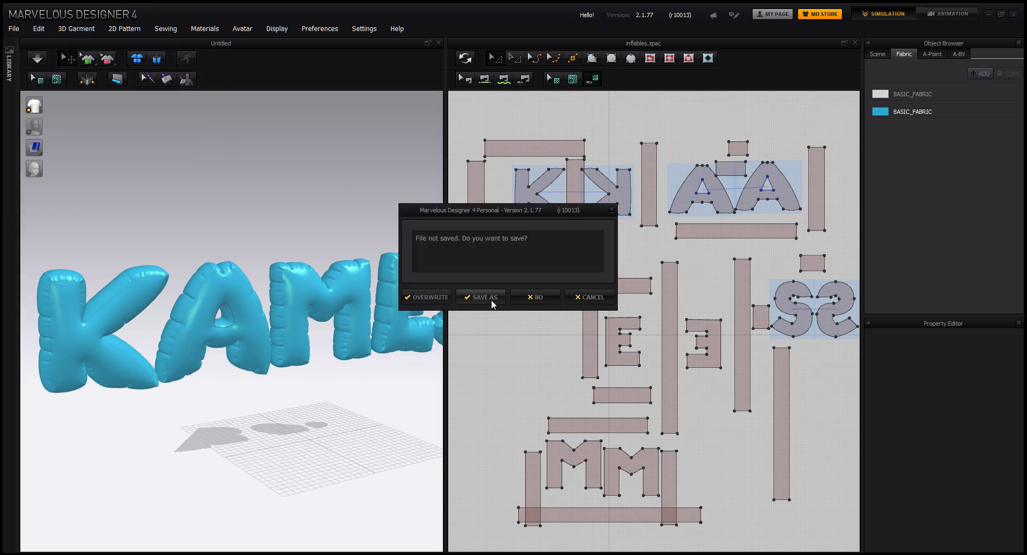
{"action": "left_click", "coordinate": [537, 298]}
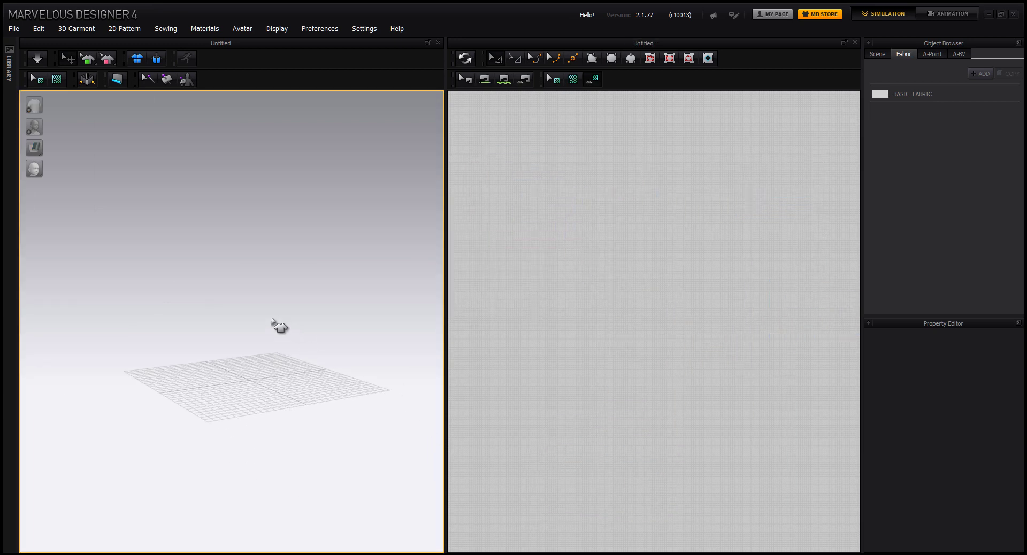
{"action": "middle_click_drag", "start_coordinate": [255, 413], "coordinate": [252, 347]}
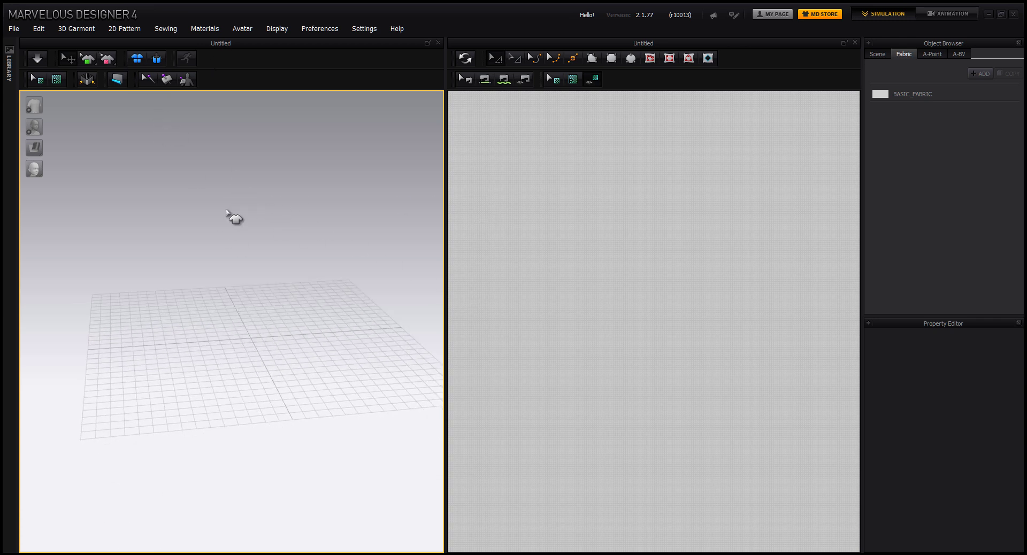
{"action": "left_click", "coordinate": [242, 30]}
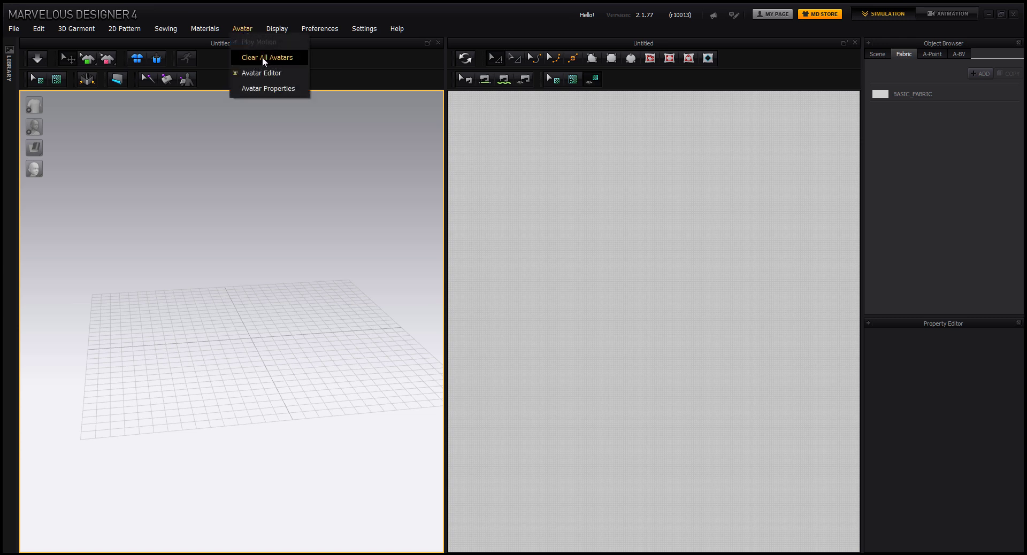
{"action": "left_click", "coordinate": [279, 293]}
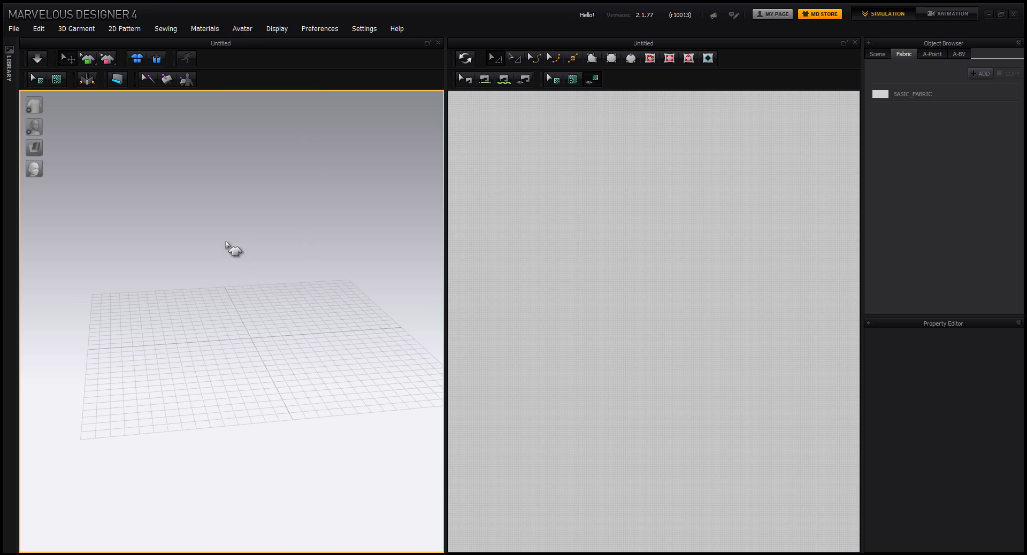
{"action": "right_click_drag", "start_coordinate": [284, 322], "coordinate": [278, 353]}
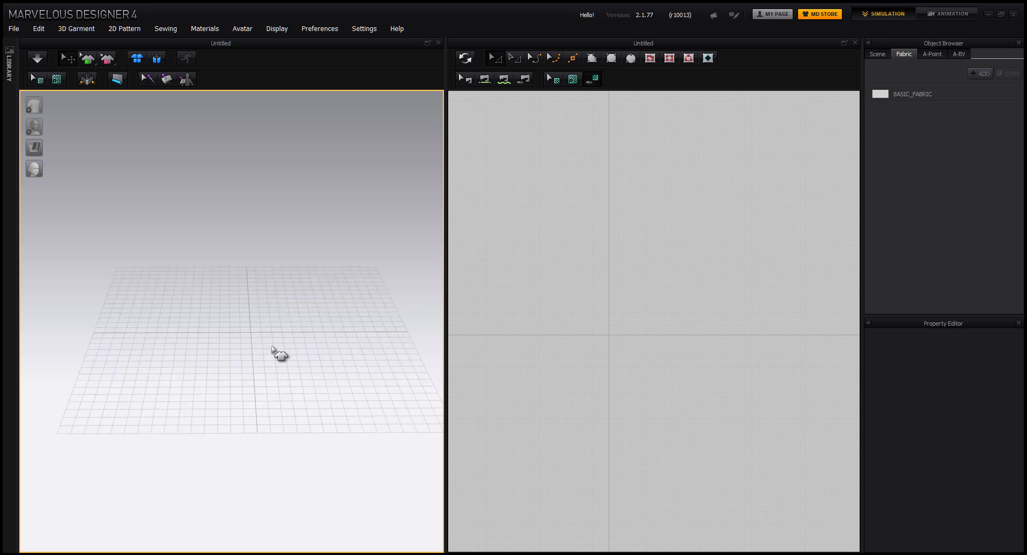
Draw a nearly square pattern on the horizontal axis of the 2D window, with an outline about 10845 mm long.
{"action": "left_click", "coordinate": [613, 59]}
{"action": "middle_click_drag", "start_coordinate": [580, 306], "coordinate": [584, 237]}
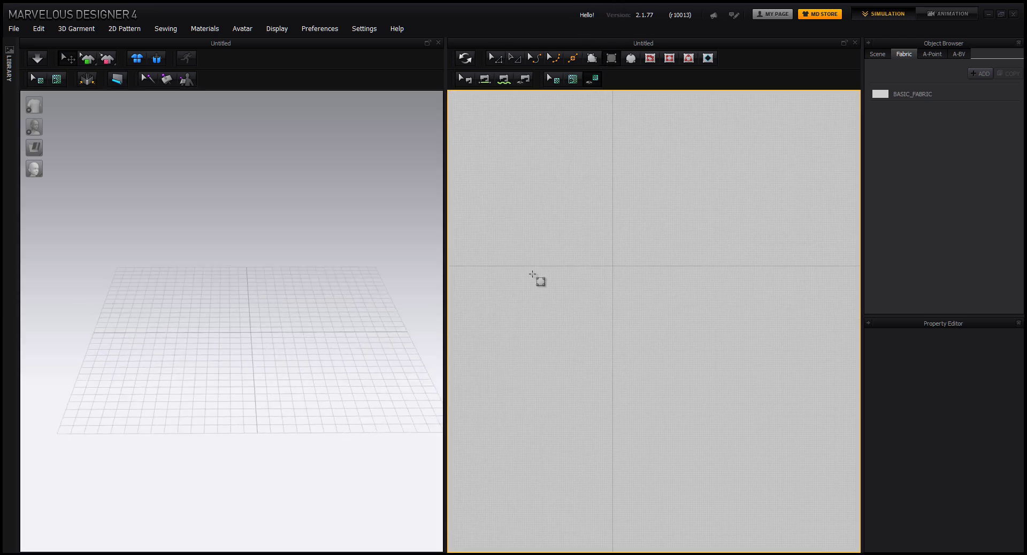
{"action": "middle_click_drag", "start_coordinate": [534, 277], "coordinate": [587, 341]}
{"action": "left_click_drag", "start_coordinate": [587, 215], "coordinate": [702, 322]}
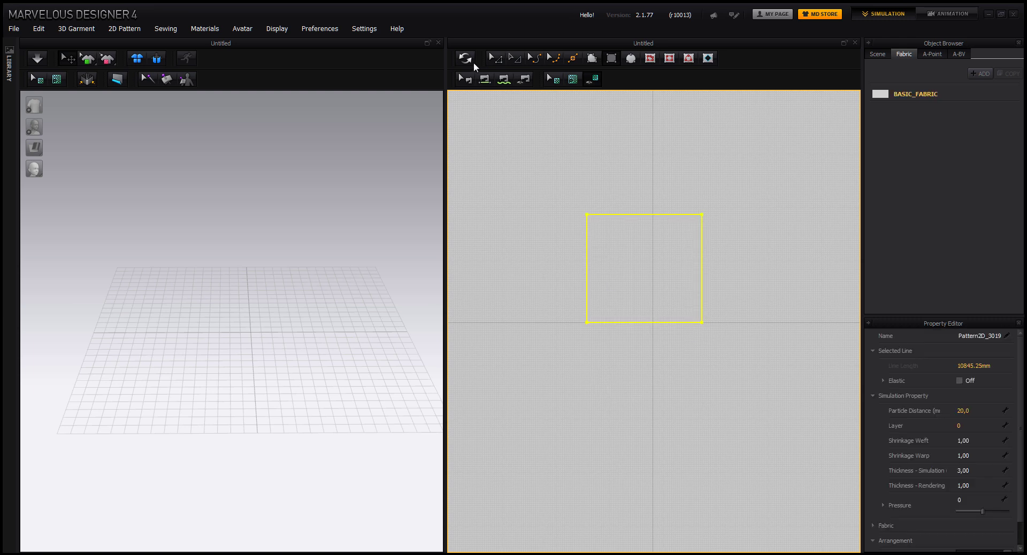
Copy the nearly square pattern and mirror-paste the copy just beside it at the same height.
{"action": "left_click", "coordinate": [497, 62]}
{"action": "right_click", "coordinate": [645, 248]}
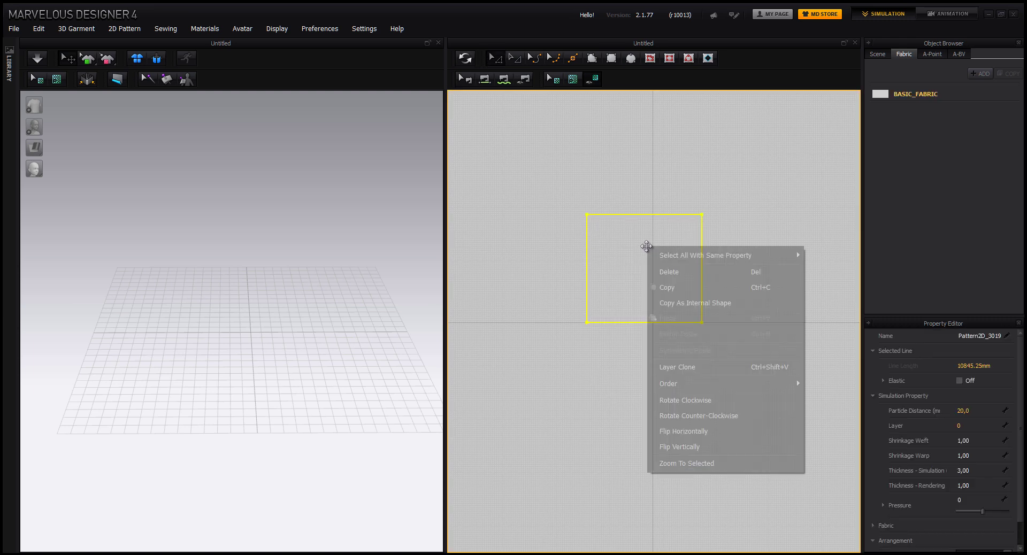
{"action": "left_click", "coordinate": [689, 300]}
{"action": "right_click", "coordinate": [734, 257]}
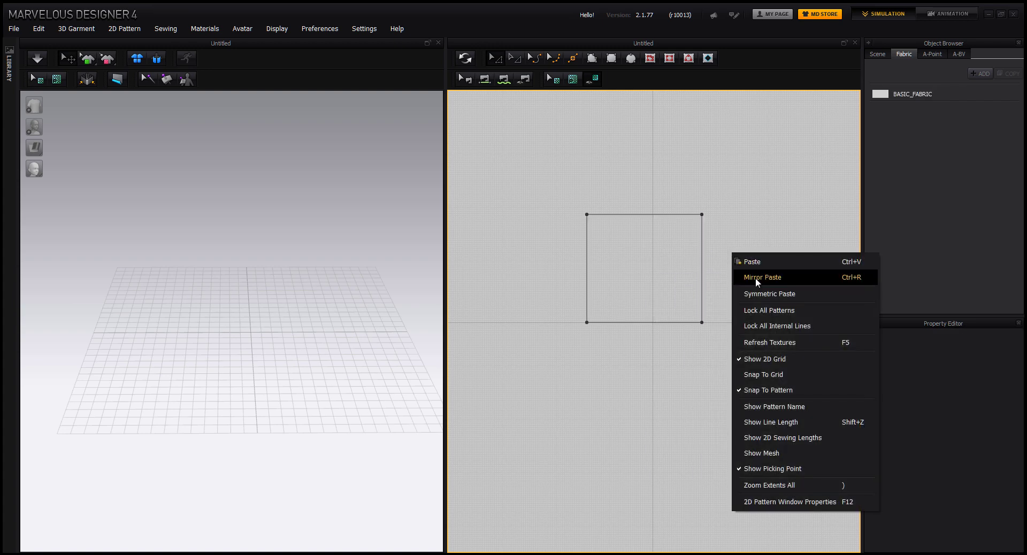
{"action": "left_click", "coordinate": [762, 277]}
{"action": "left_click", "coordinate": [772, 272]}
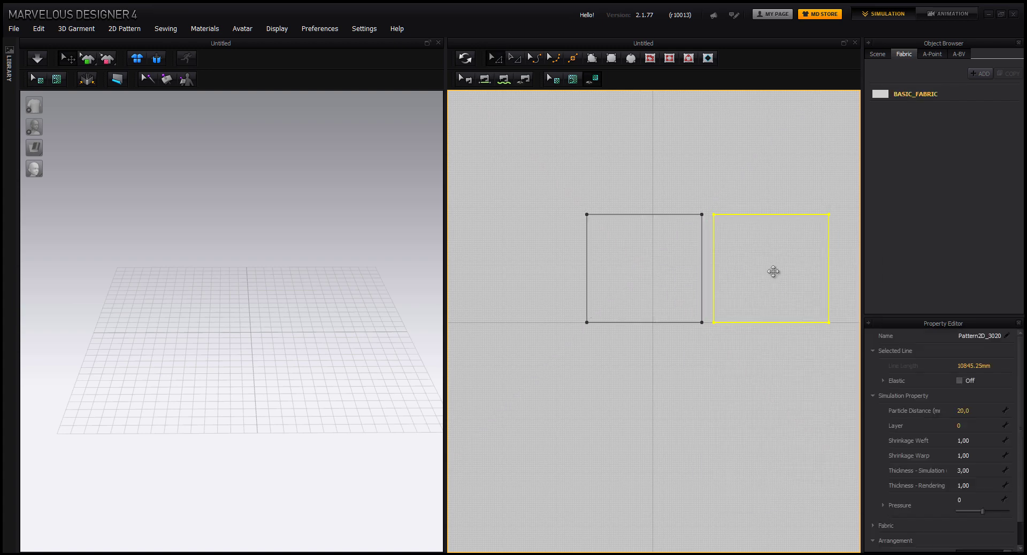
Synchronize the two square patterns with the 3D window and start the cloth simulation.
{"action": "left_click", "coordinate": [465, 59]}
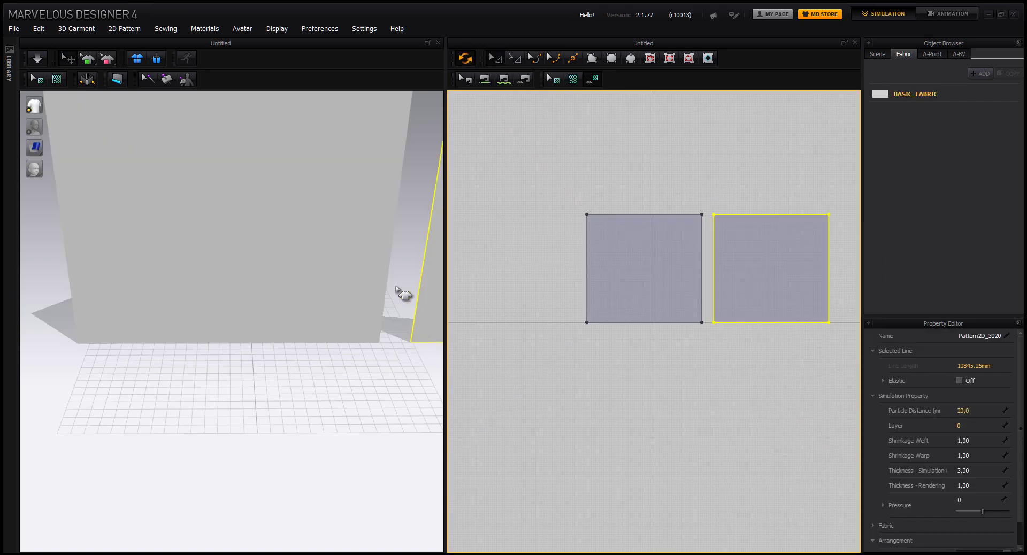
{"action": "scroll", "coordinate": [297, 385], "scroll_direction": "down", "scroll_amount": 3}
{"action": "scroll", "coordinate": [297, 385], "scroll_direction": "down", "scroll_amount": 2}
{"action": "right_click_drag", "start_coordinate": [319, 374], "coordinate": [279, 356]}
{"action": "scroll", "coordinate": [262, 385], "scroll_direction": "up", "scroll_amount": 3}
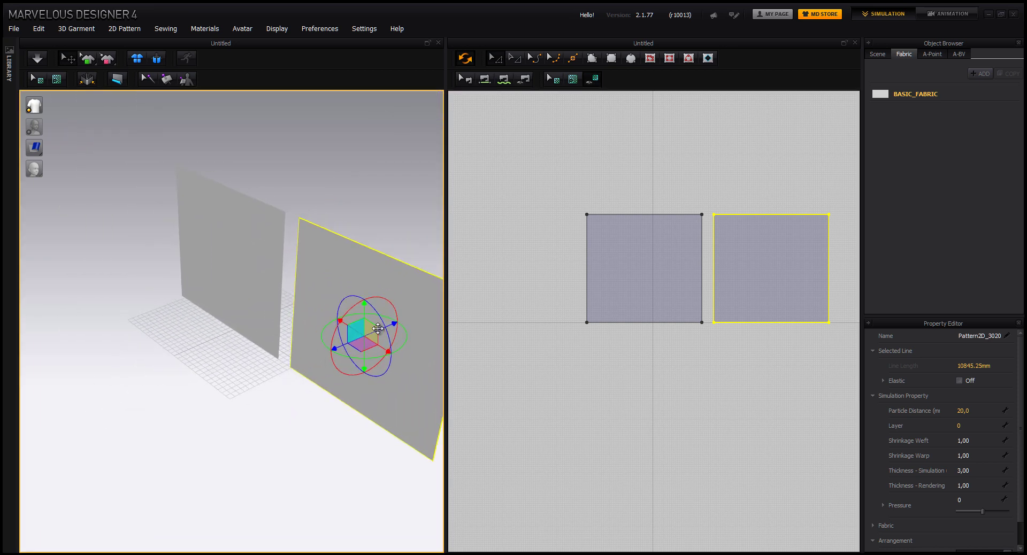
{"action": "right_click_drag", "start_coordinate": [410, 351], "coordinate": [149, 215]}
{"action": "left_click", "coordinate": [37, 63]}
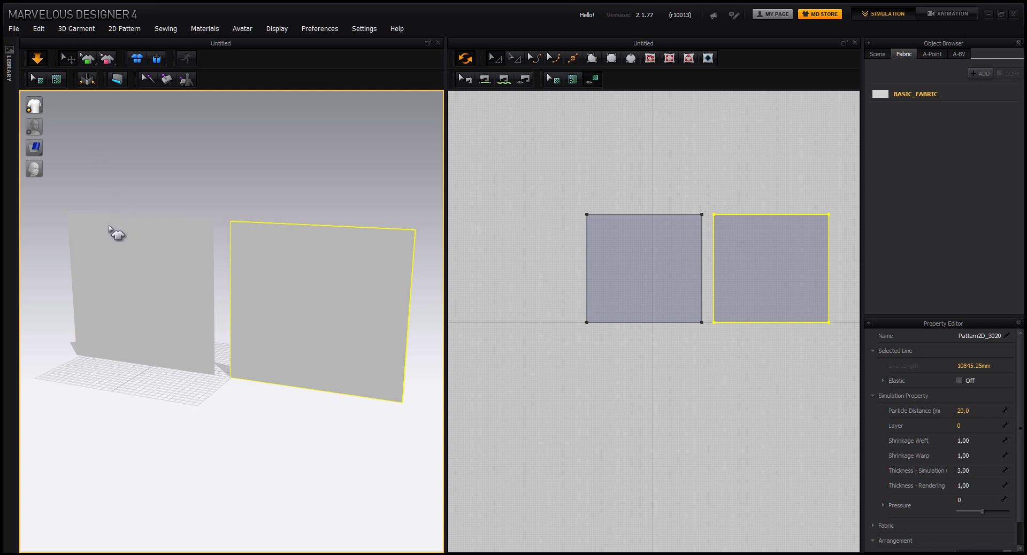
{"action": "left_click", "coordinate": [32, 65]}
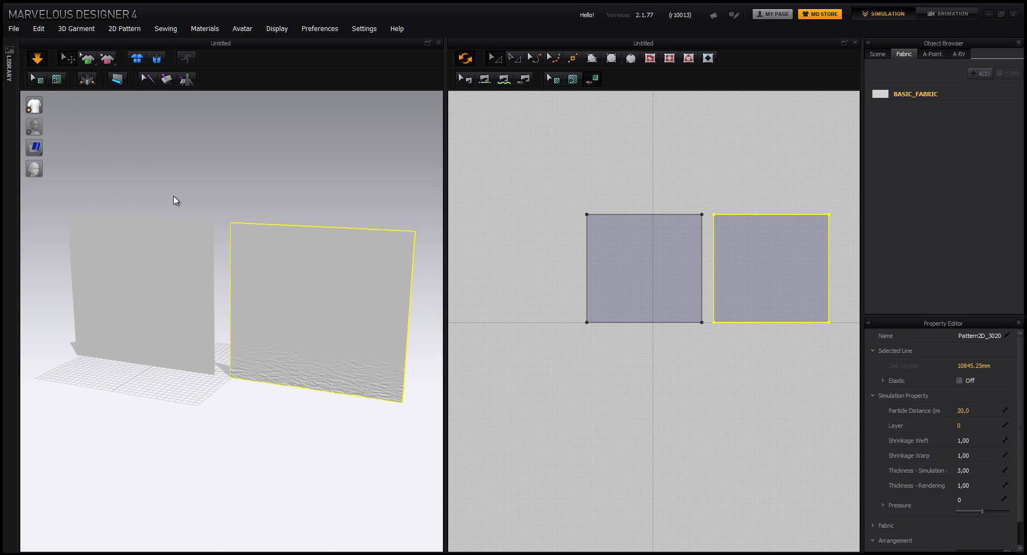
Delete both square patterns from the 2D window.
{"action": "left_click", "coordinate": [600, 387]}
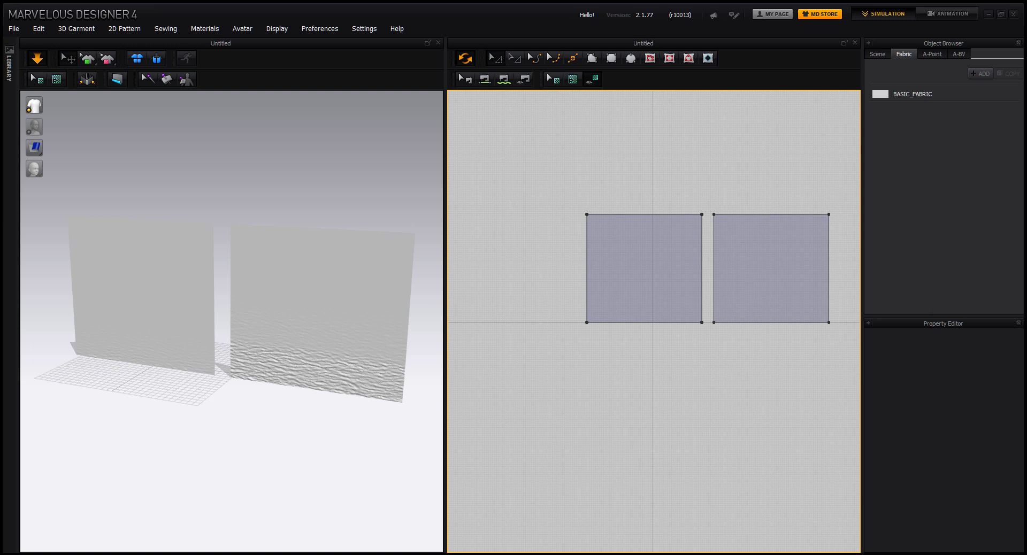
{"action": "left_click", "coordinate": [771, 268]}
{"action": "key", "text": "Delete"}
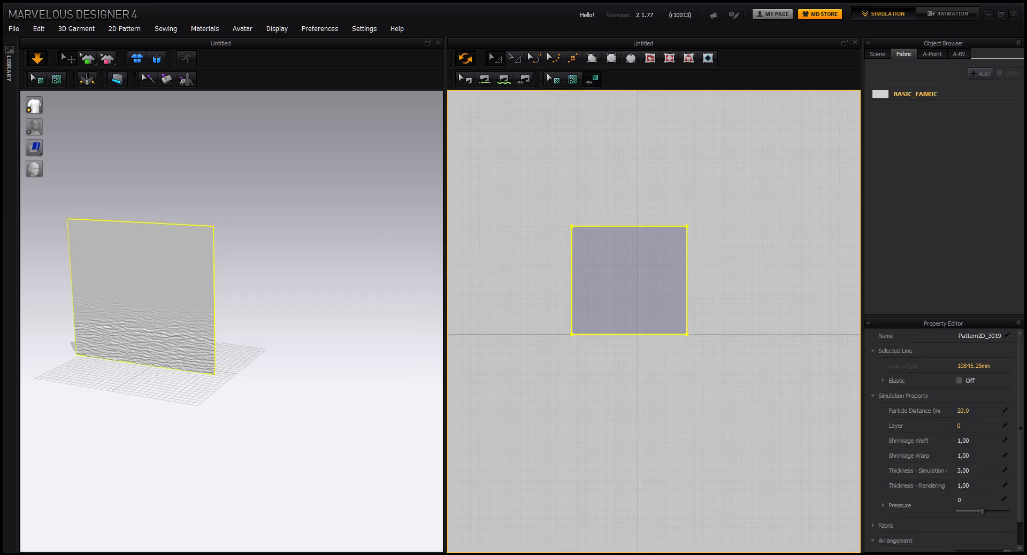
{"action": "key", "text": "Delete"}
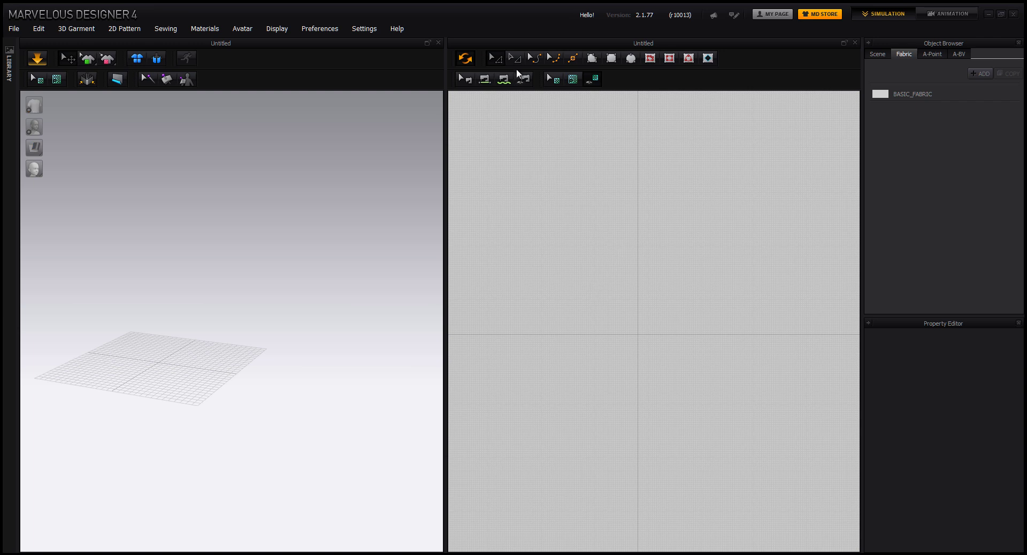
{"action": "left_click", "coordinate": [611, 57]}
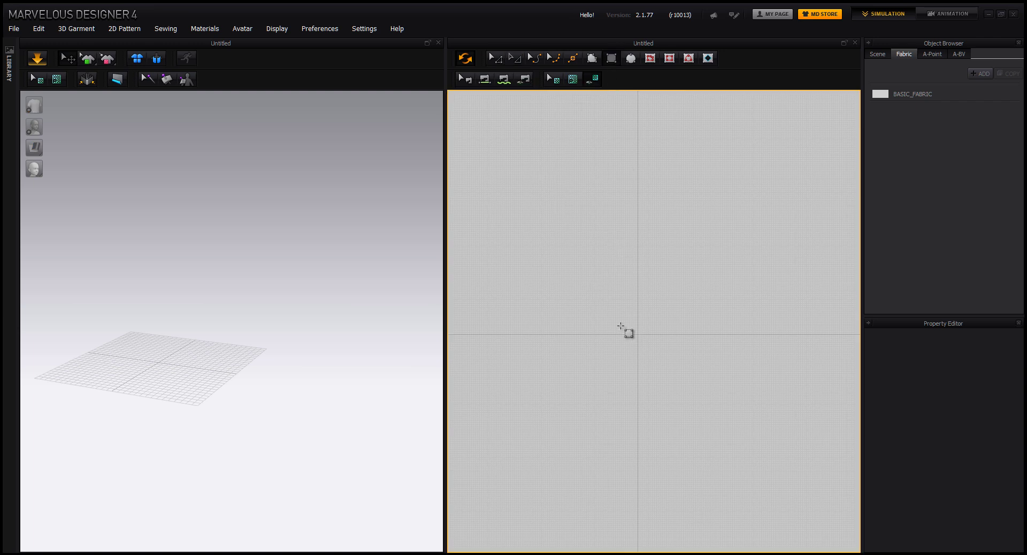
{"action": "scroll", "coordinate": [639, 316], "scroll_direction": "up", "scroll_amount": 5}
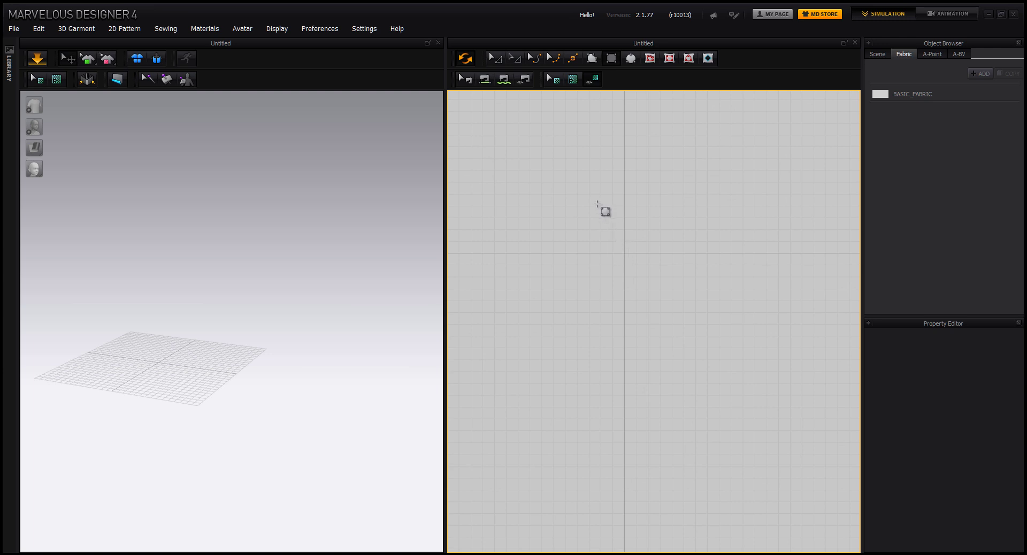
{"action": "left_click_drag", "start_coordinate": [599, 204], "coordinate": [650, 252]}
{"action": "mouse_move", "coordinate": [337, 408]}
{"action": "right_mouse_down"}
{"action": "mouse_move", "coordinate": [342, 394]}
{"action": "mouse_move", "coordinate": [343, 403]}
{"action": "right_mouse_up"}
{"action": "key", "text": "ctrl+z"}
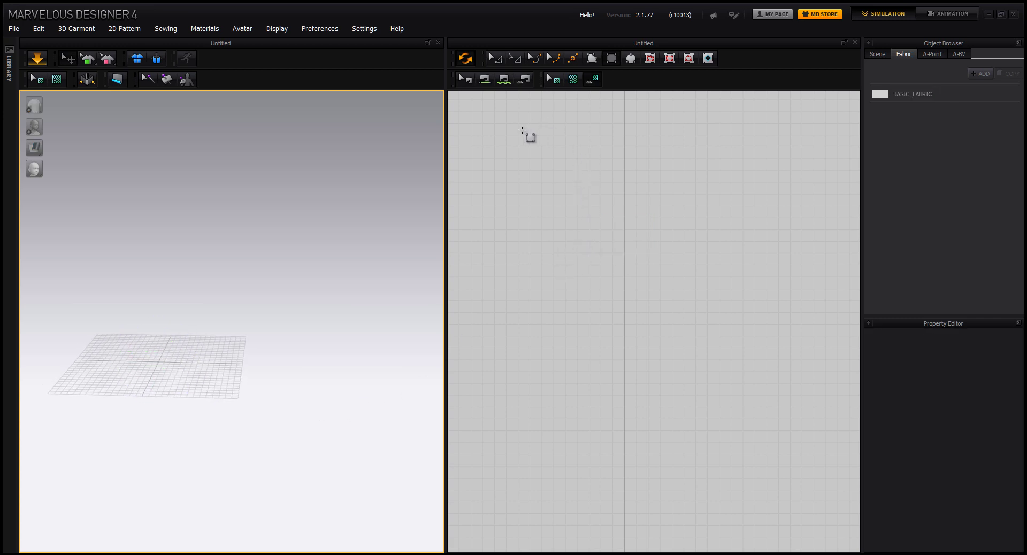
Draw a wide rectangular pattern resting on the horizontal axis, with an outline about 3209 mm long.
{"action": "left_click_drag", "start_coordinate": [506, 109], "coordinate": [742, 252]}
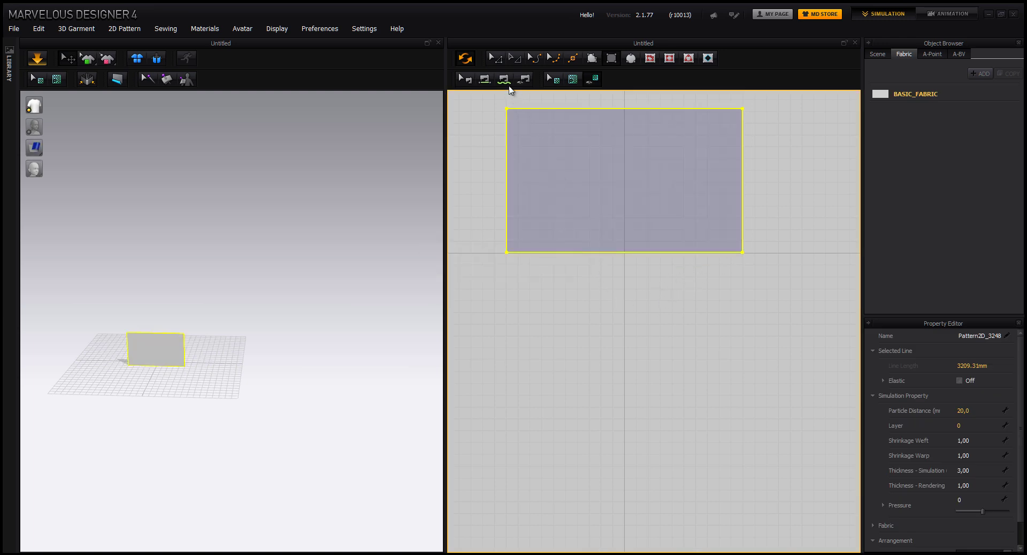
{"action": "scroll", "coordinate": [315, 401], "scroll_direction": "up", "scroll_amount": 10}
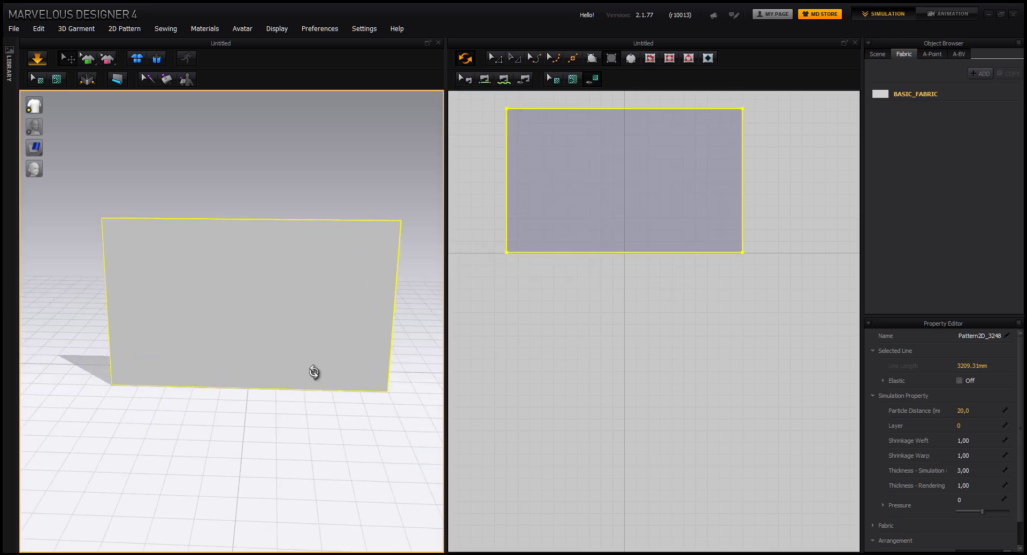
{"action": "right_click_drag", "start_coordinate": [314, 371], "coordinate": [168, 270]}
Simulate the rectangular cloth, pull it upward near one end, and stop the simulation.
{"action": "left_click", "coordinate": [38, 60]}
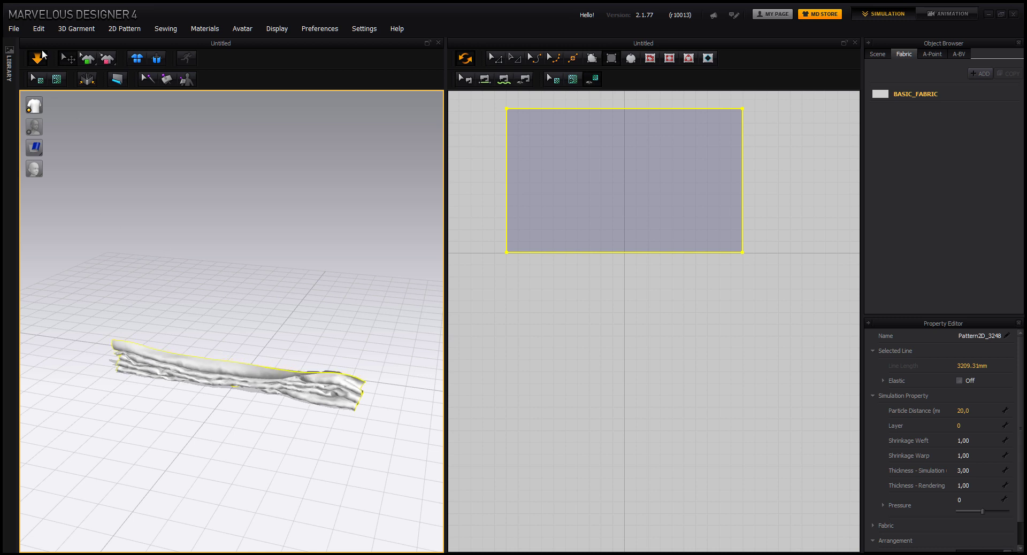
{"action": "left_click_drag", "start_coordinate": [145, 357], "coordinate": [179, 122]}
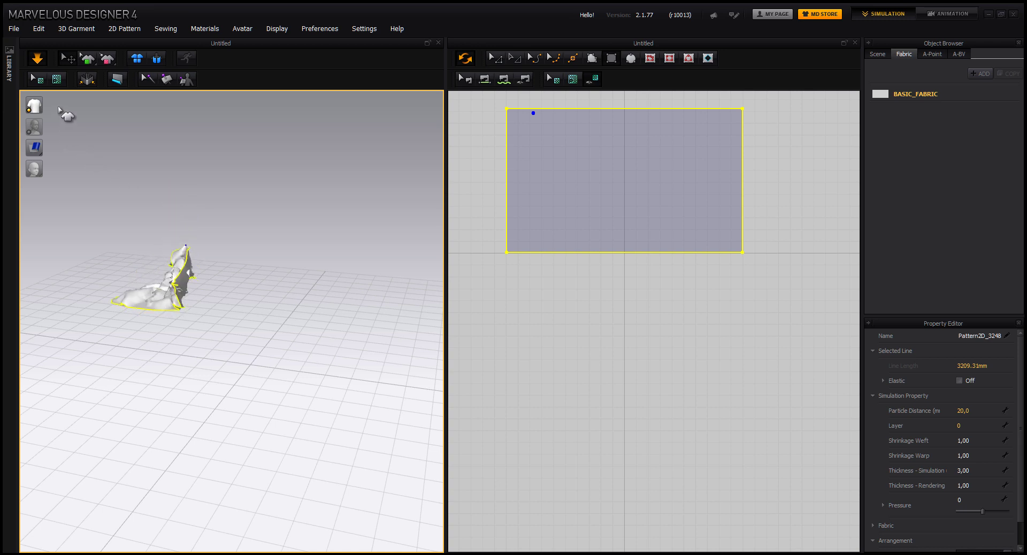
{"action": "left_click", "coordinate": [40, 62]}
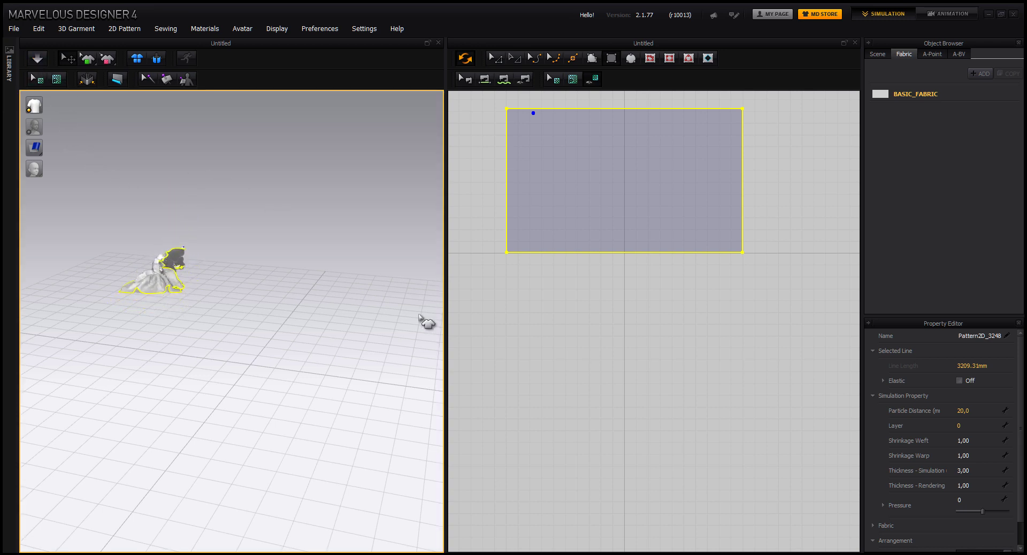
Reset the rectangle's 3D arrangement and set its simulation pressure to 10.
{"action": "left_click", "coordinate": [156, 62]}
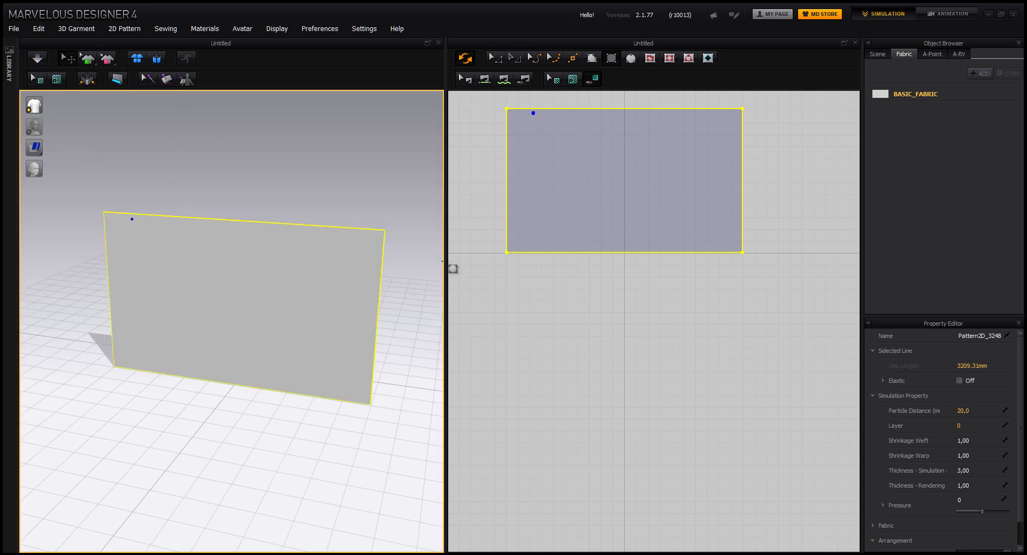
{"action": "left_click", "coordinate": [500, 59]}
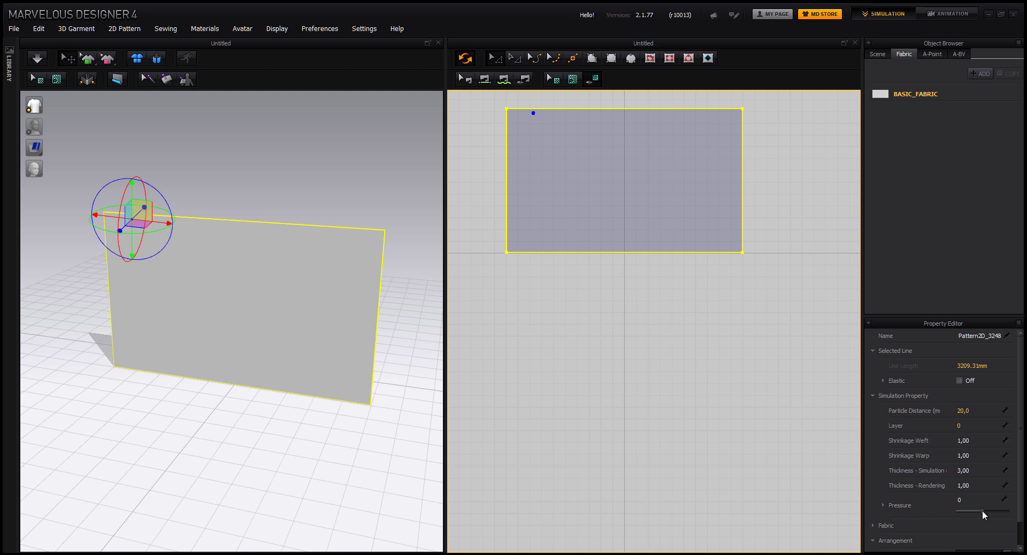
{"action": "left_click", "coordinate": [963, 503]}
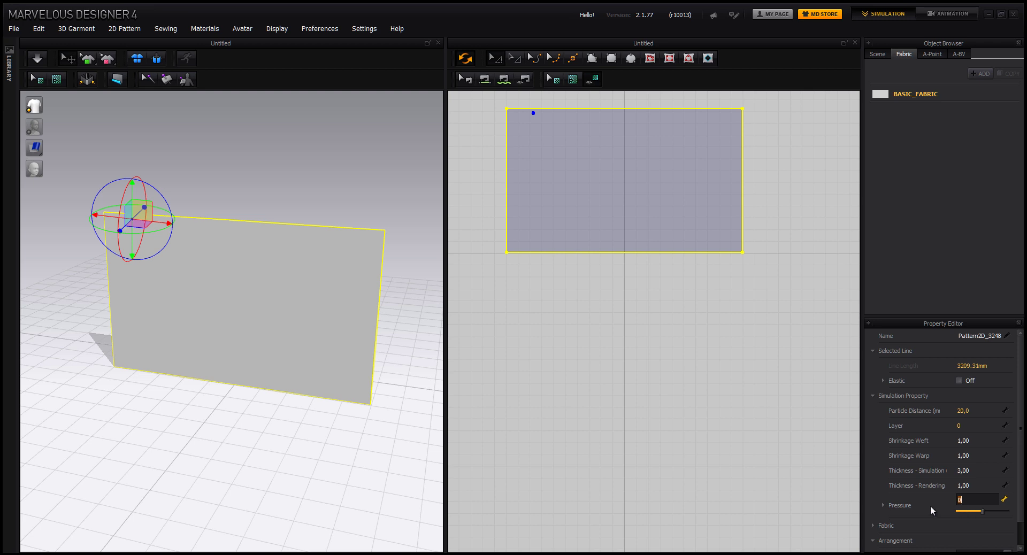
{"action": "key", "text": "Return"}
{"action": "left_click", "coordinate": [211, 107]}
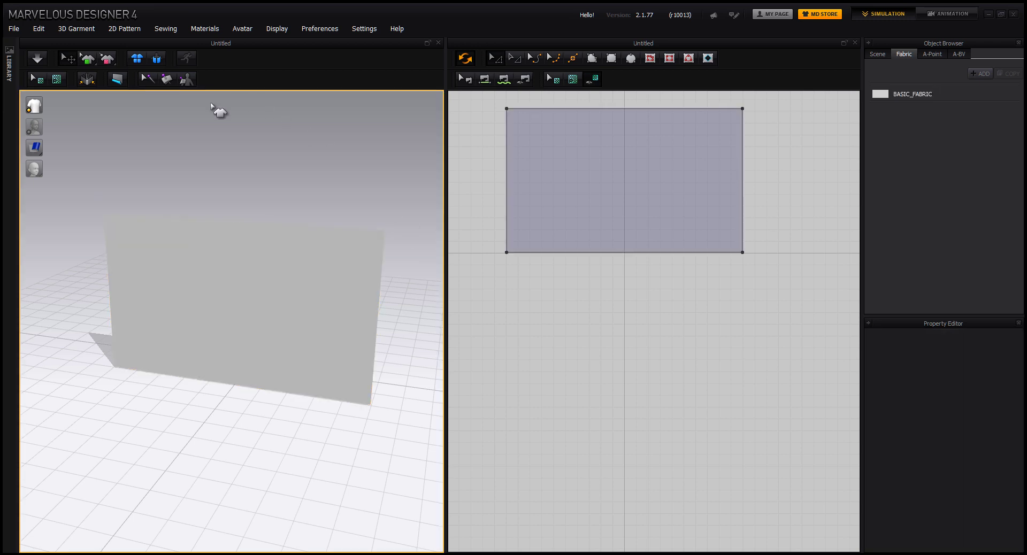
Simulate the pressurized rectangle, stop the simulation, and restore its 3D arrangement.
{"action": "left_click", "coordinate": [37, 64]}
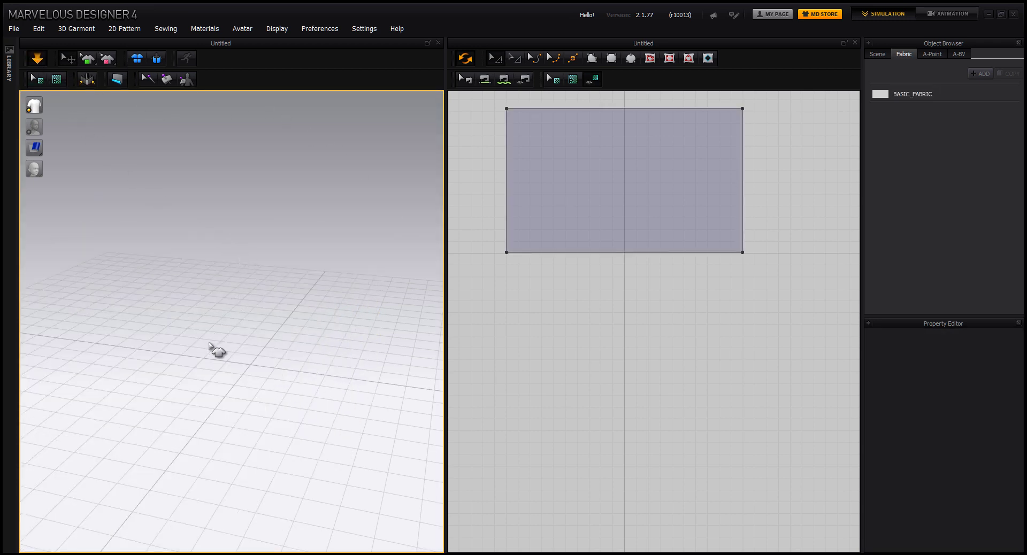
{"action": "right_click_drag", "start_coordinate": [235, 338], "coordinate": [159, 300]}
{"action": "left_click", "coordinate": [39, 60]}
{"action": "right_click_drag", "start_coordinate": [111, 206], "coordinate": [90, 193]}
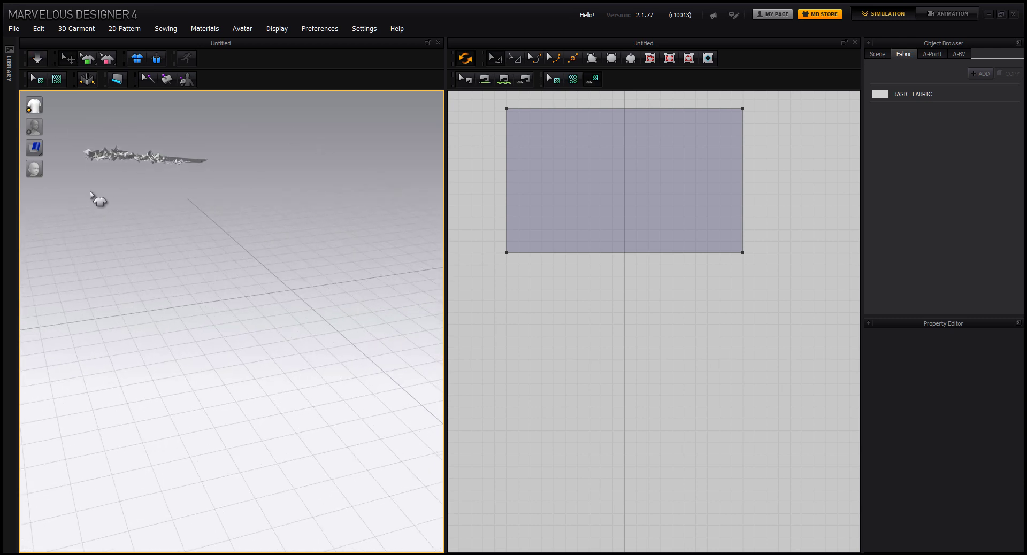
{"action": "middle_click_drag", "start_coordinate": [127, 174], "coordinate": [145, 181]}
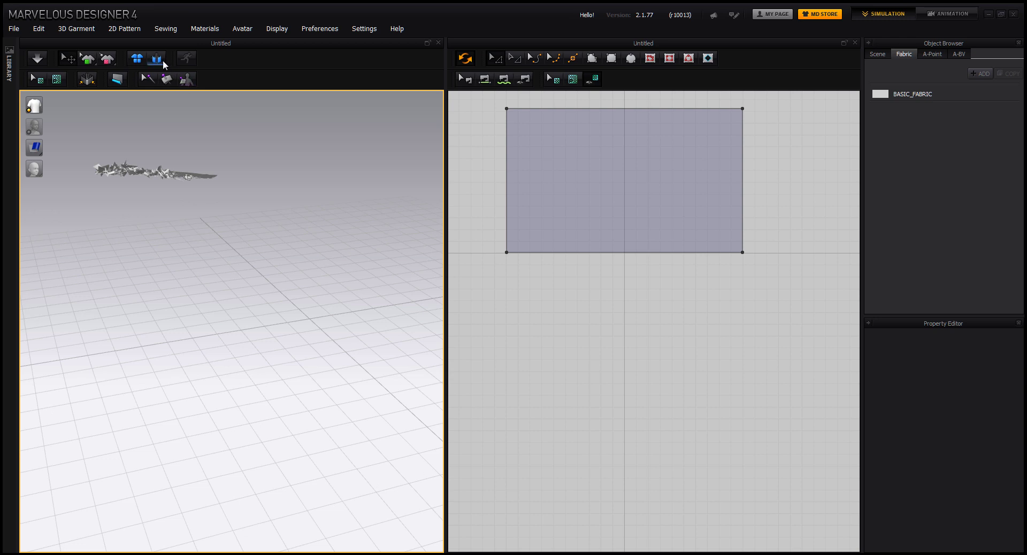
{"action": "left_click", "coordinate": [156, 59]}
{"action": "right_click_drag", "start_coordinate": [206, 289], "coordinate": [345, 216]}
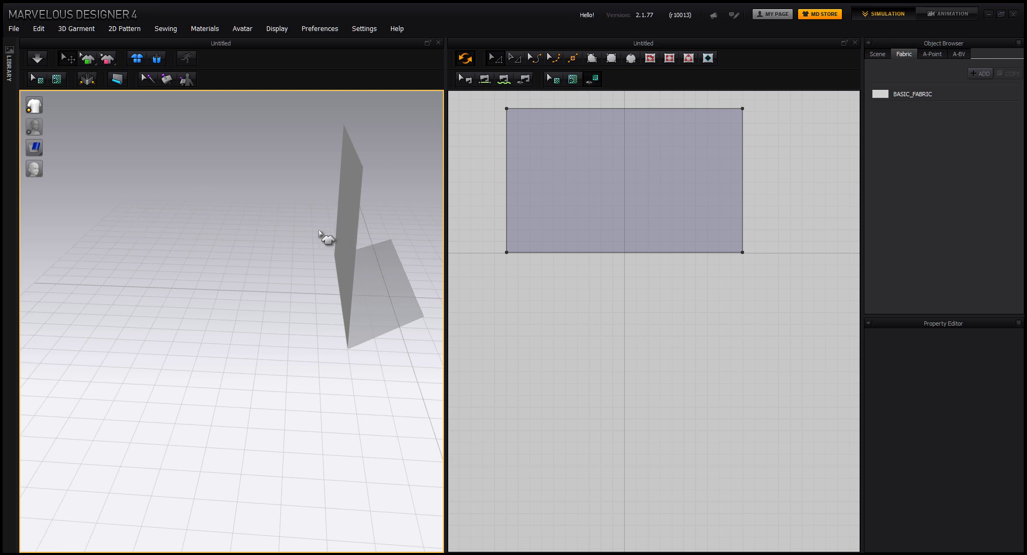
{"action": "right_click_drag", "start_coordinate": [268, 243], "coordinate": [278, 273]}
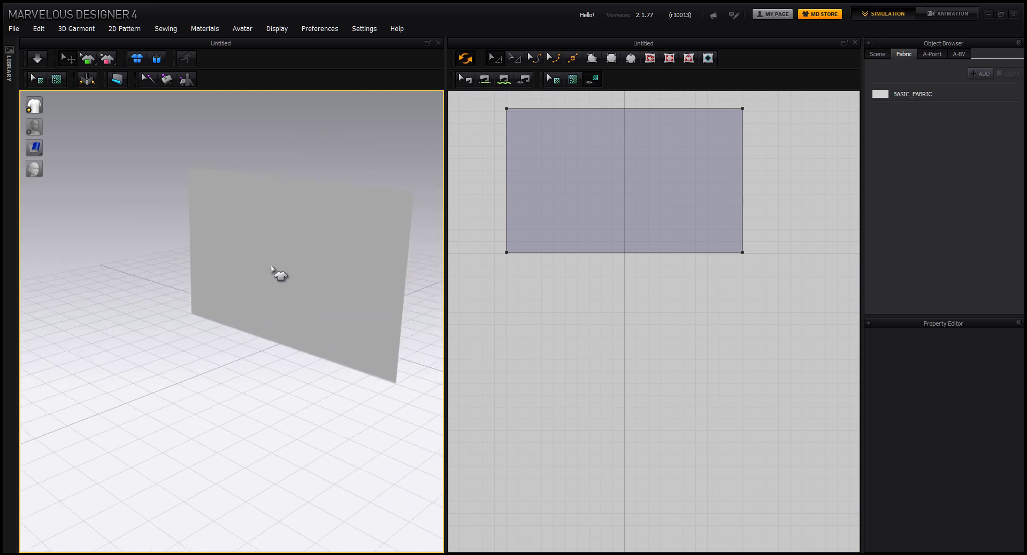
Copy the rectangle and use Mirror Paste to place a mirrored copy beside it, aligned horizontally.
{"action": "left_click", "coordinate": [599, 171]}
{"action": "right_click_drag", "start_coordinate": [598, 218], "coordinate": [552, 254]}
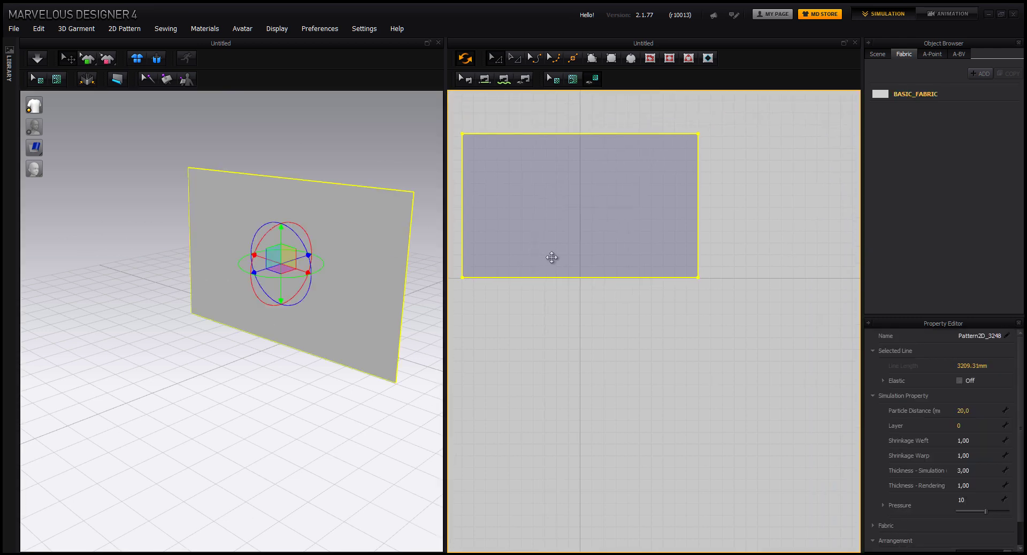
{"action": "right_click_drag", "start_coordinate": [322, 298], "coordinate": [298, 313]}
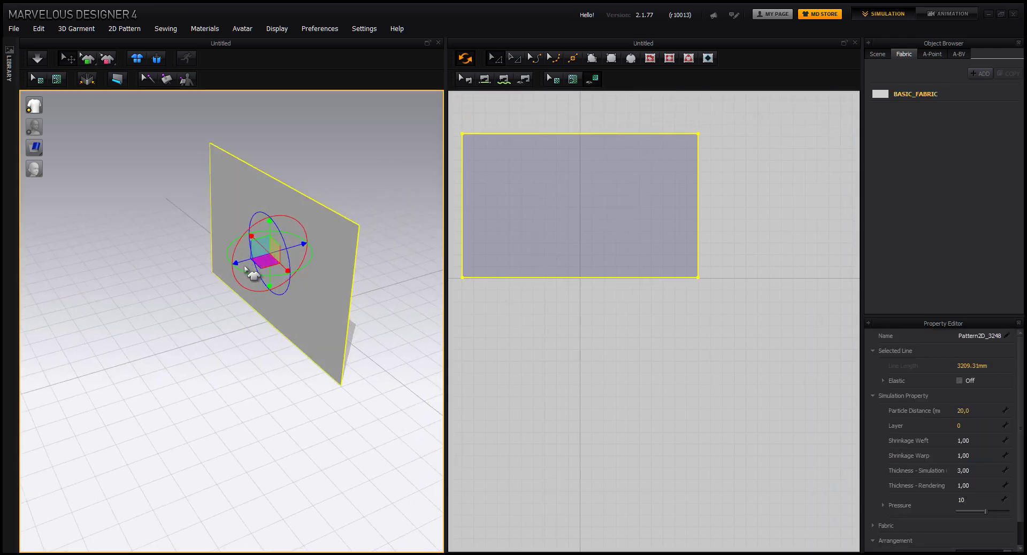
{"action": "right_click_drag", "start_coordinate": [624, 243], "coordinate": [648, 256]}
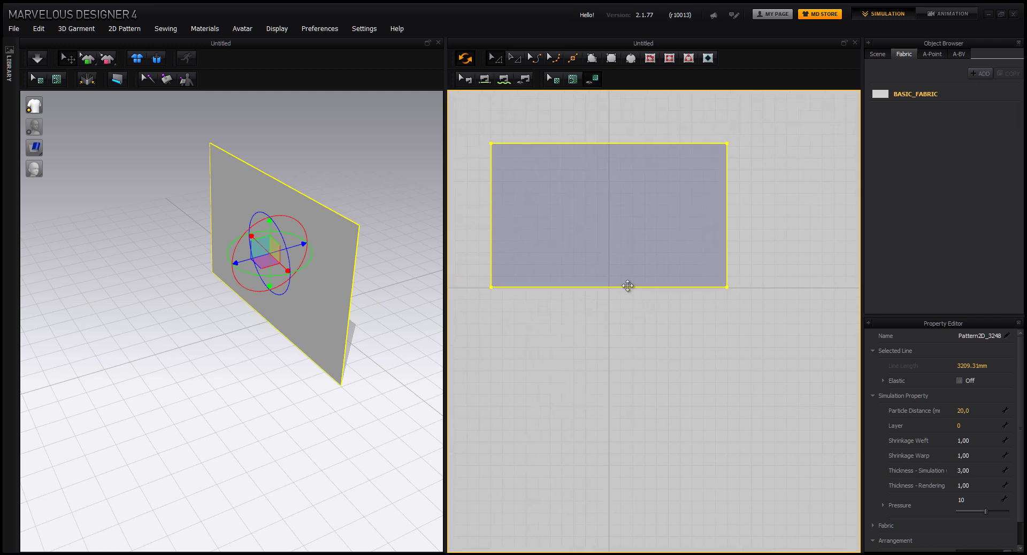
{"action": "right_click", "coordinate": [604, 203]}
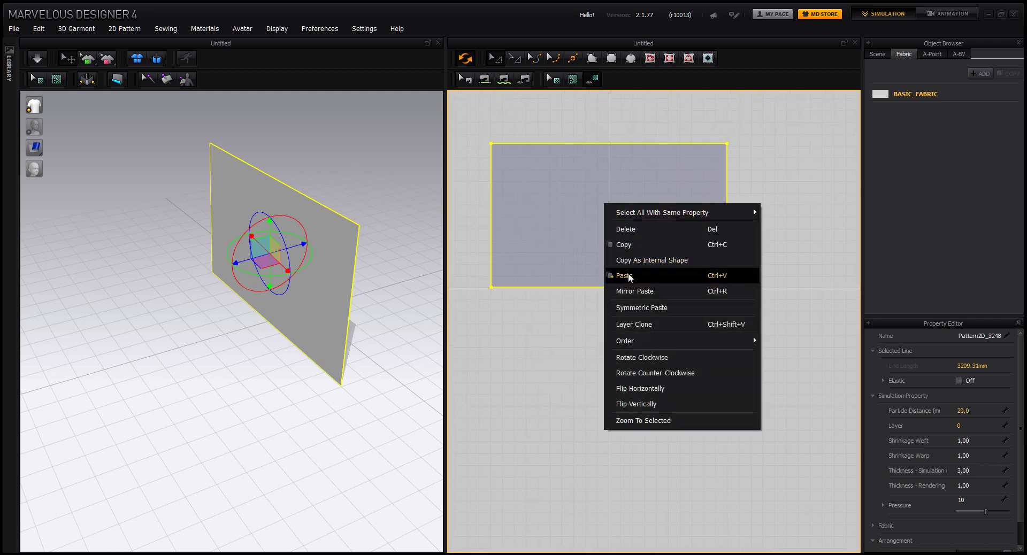
{"action": "left_click", "coordinate": [668, 241]}
{"action": "right_click", "coordinate": [772, 191]}
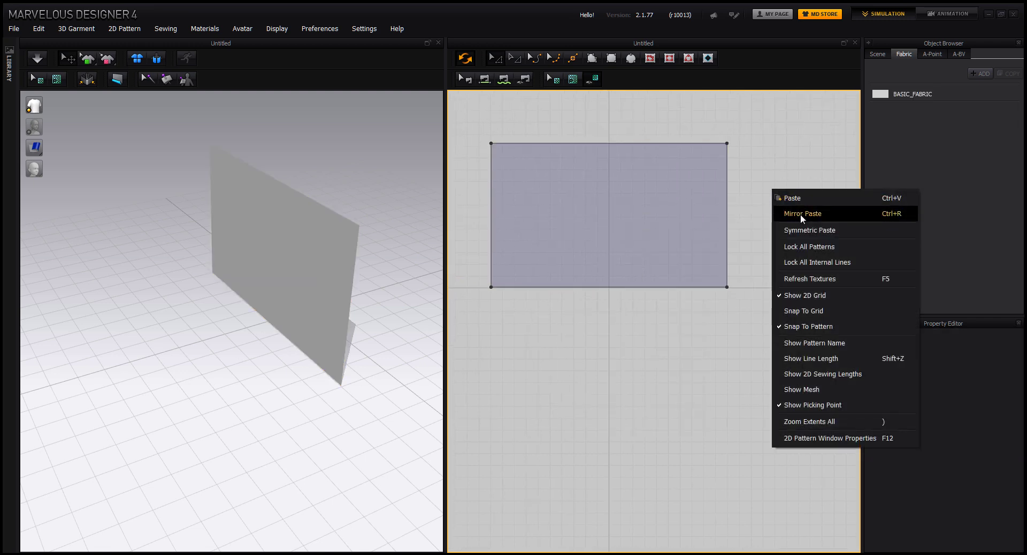
{"action": "left_click", "coordinate": [818, 214]}
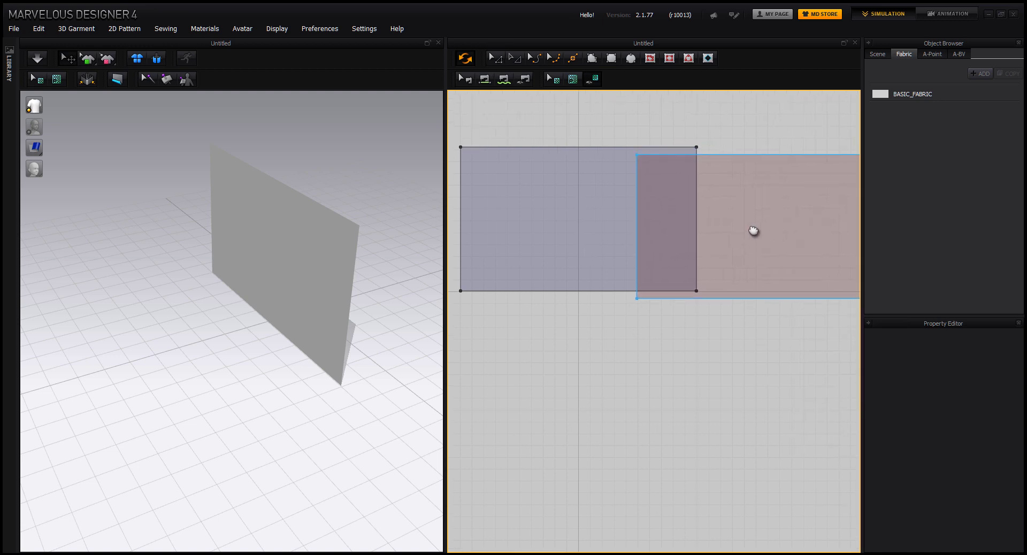
{"action": "left_click", "coordinate": [803, 214]}
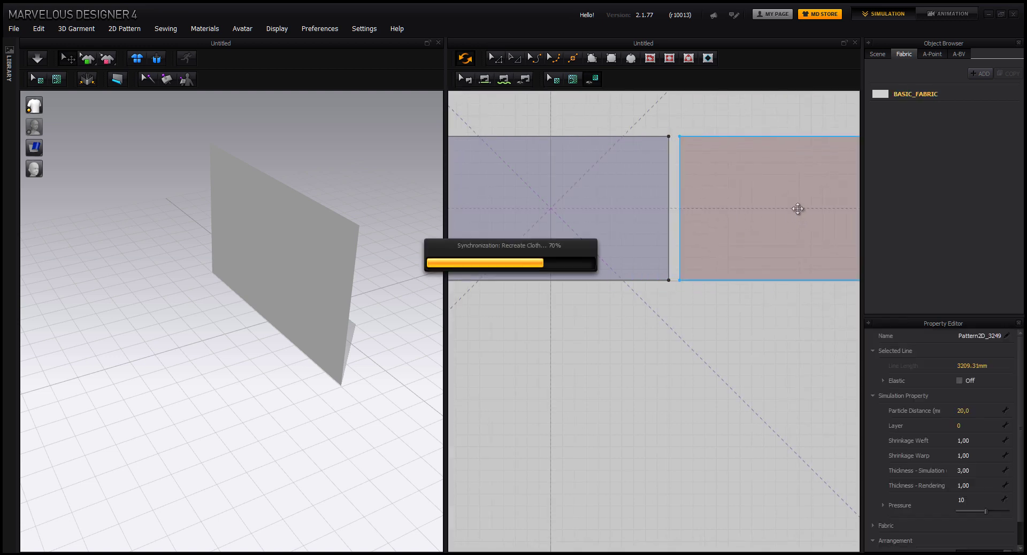
{"action": "scroll", "coordinate": [711, 283], "scroll_direction": "down", "scroll_amount": 2}
{"action": "middle_click_drag", "start_coordinate": [689, 283], "coordinate": [628, 268]}
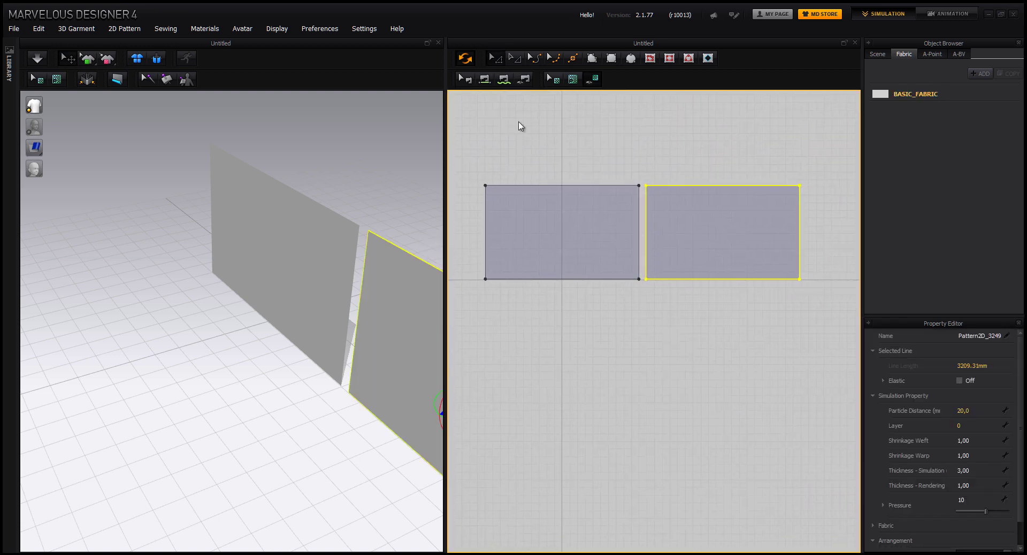
Try moving a corner of the original rectangle, undo the move, and delete the mirrored copy.
{"action": "left_click_drag", "start_coordinate": [484, 186], "coordinate": [485, 164]}
{"action": "key", "text": "ctrl+z"}
{"action": "left_click", "coordinate": [692, 229]}
{"action": "key", "text": "Delete"}
Copy the rectangle, use Symmetric Paste to place a linked copy level with it, and widen the gap between them.
{"action": "left_click", "coordinate": [582, 234]}
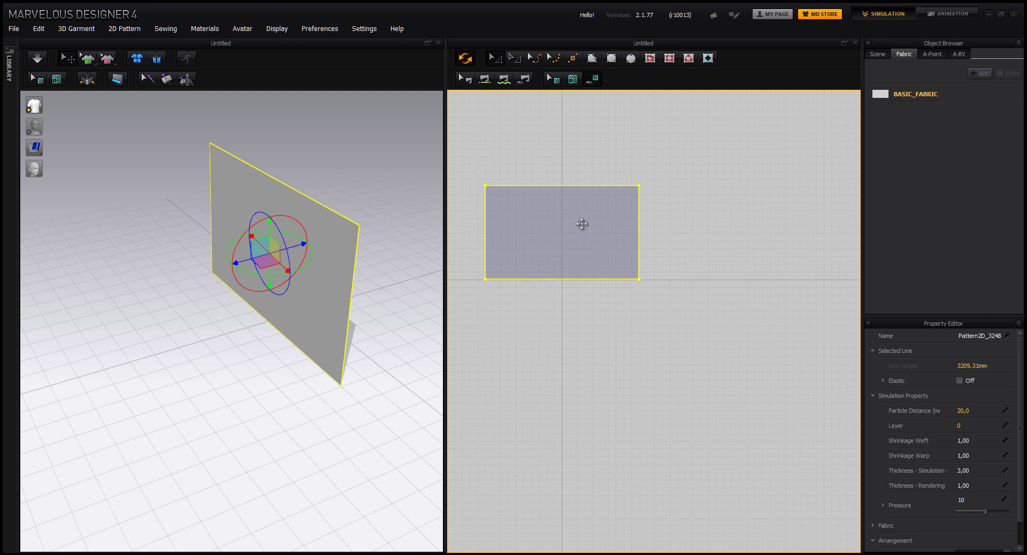
{"action": "right_click", "coordinate": [584, 228]}
{"action": "left_click", "coordinate": [614, 265]}
{"action": "right_click", "coordinate": [681, 224]}
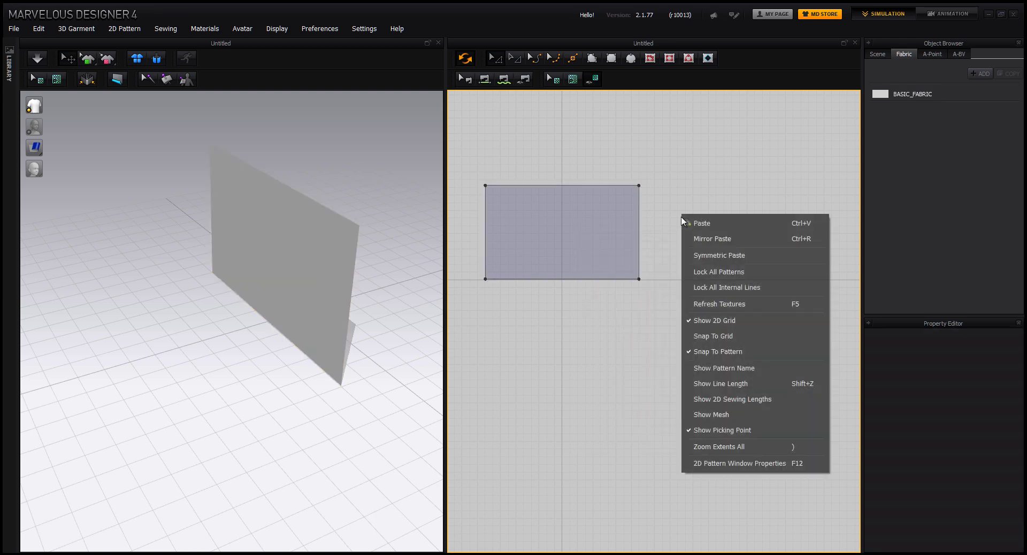
{"action": "left_click", "coordinate": [714, 256]}
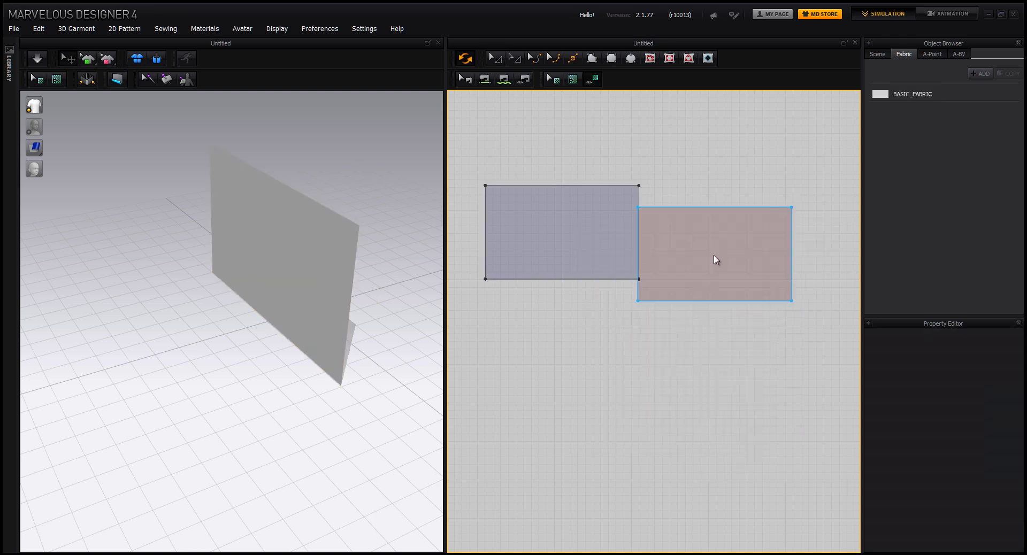
{"action": "left_click", "coordinate": [726, 240]}
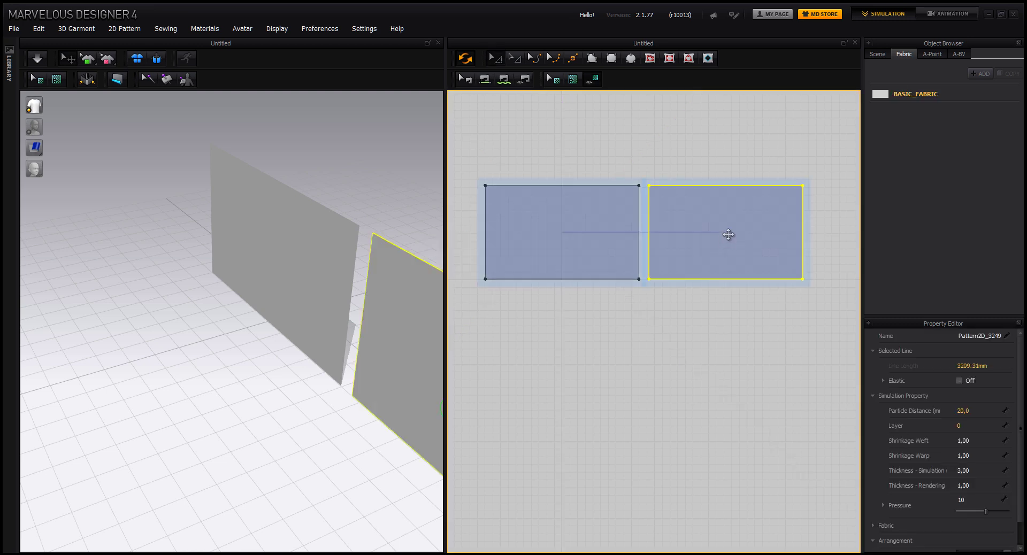
{"action": "left_click", "coordinate": [658, 351]}
{"action": "left_click_drag", "start_coordinate": [713, 254], "coordinate": [741, 252]}
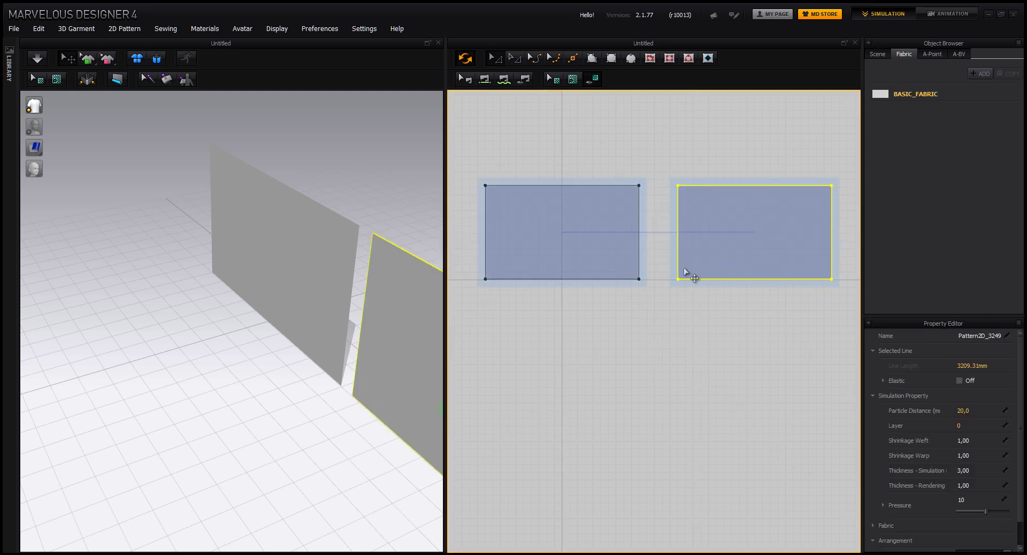
Try moving the upper outer corner of the original rectangle to test the symmetric link, and undo the change.
{"action": "middle_click_drag", "start_coordinate": [654, 272], "coordinate": [651, 276]}
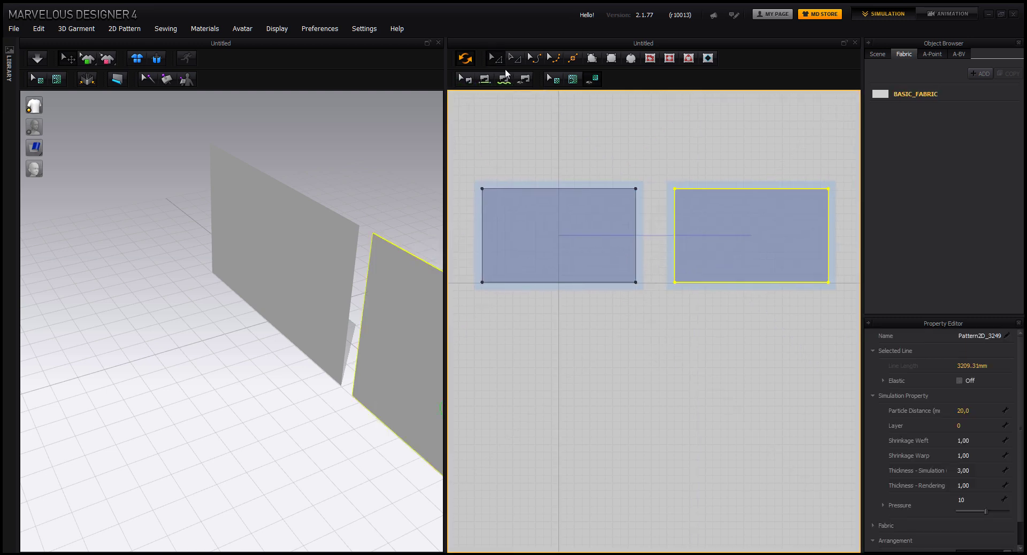
{"action": "mouse_move", "coordinate": [483, 188]}
{"action": "left_mouse_down"}
{"action": "mouse_move", "coordinate": [507, 220]}
{"action": "mouse_move", "coordinate": [502, 182]}
{"action": "mouse_move", "coordinate": [490, 201]}
{"action": "left_mouse_up"}
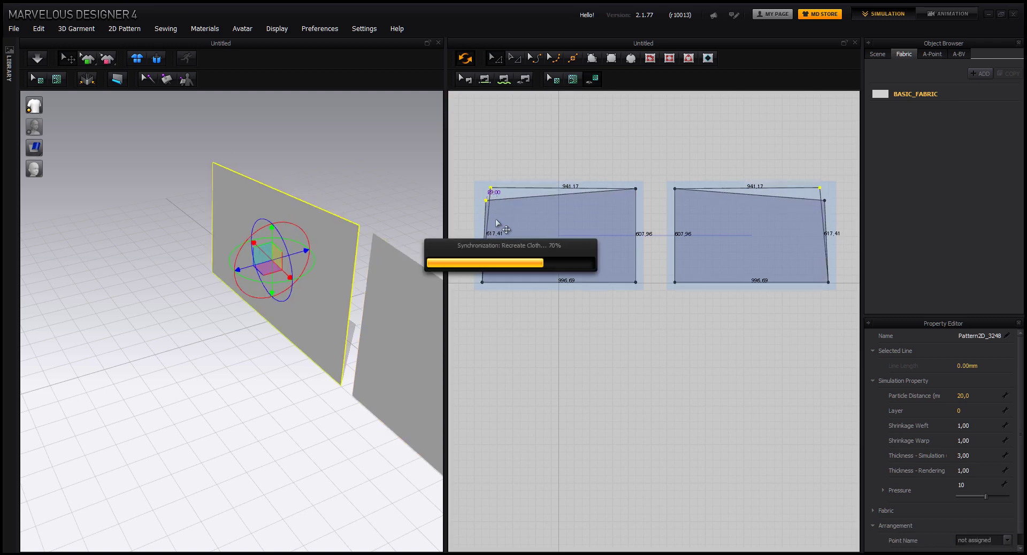
{"action": "key", "text": "ctrl+z"}
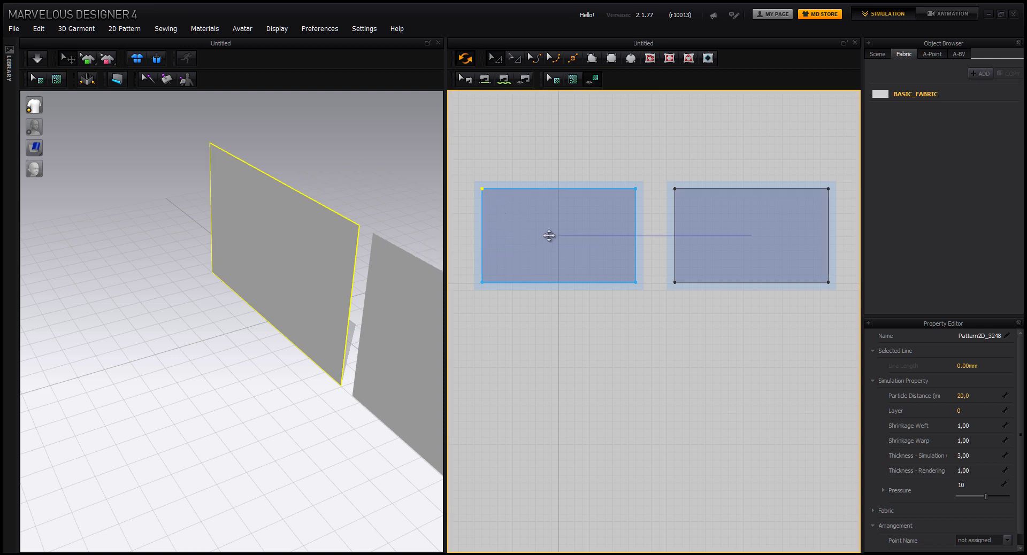
Turn the symmetric copy around in the 3D window so that it faces the opposite way.
{"action": "middle_click_drag", "start_coordinate": [383, 376], "coordinate": [275, 373]}
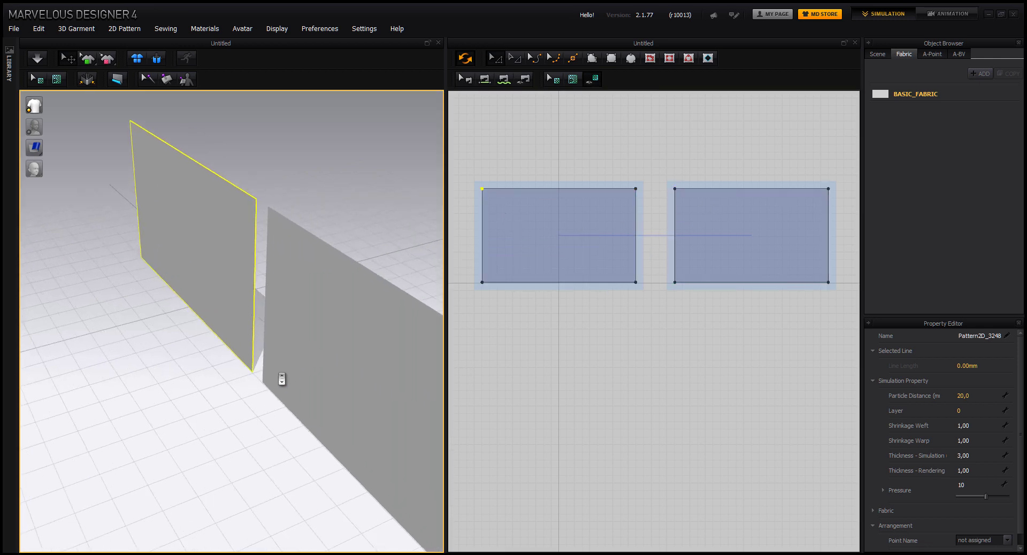
{"action": "scroll", "coordinate": [247, 401], "scroll_direction": "down", "scroll_amount": 3}
{"action": "scroll", "coordinate": [226, 342], "scroll_direction": "up", "scroll_amount": 5}
{"action": "left_click", "coordinate": [300, 377]}
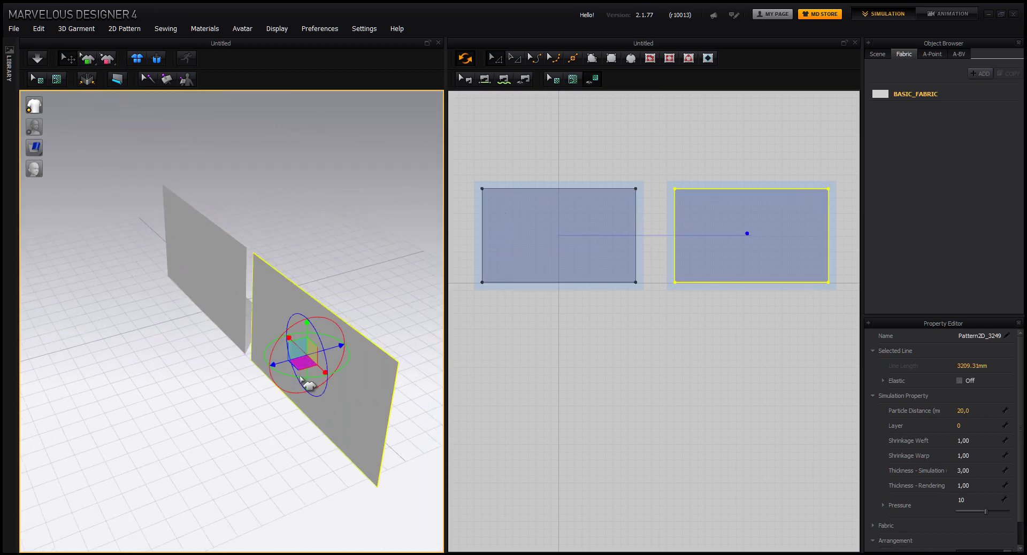
{"action": "left_click_drag", "start_coordinate": [294, 376], "coordinate": [344, 303]}
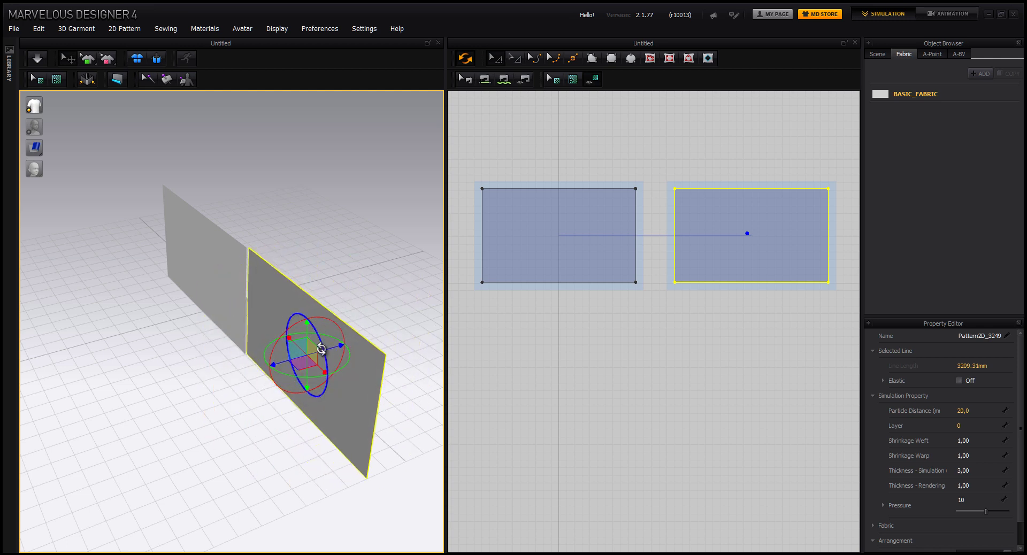
Move the turned copy behind the original rectangle with a small gap between them, and check the alignment from the front.
{"action": "right_click_drag", "start_coordinate": [319, 298], "coordinate": [320, 421]}
{"action": "left_click_drag", "start_coordinate": [288, 354], "coordinate": [211, 191]}
{"action": "right_click_drag", "start_coordinate": [211, 192], "coordinate": [309, 383]}
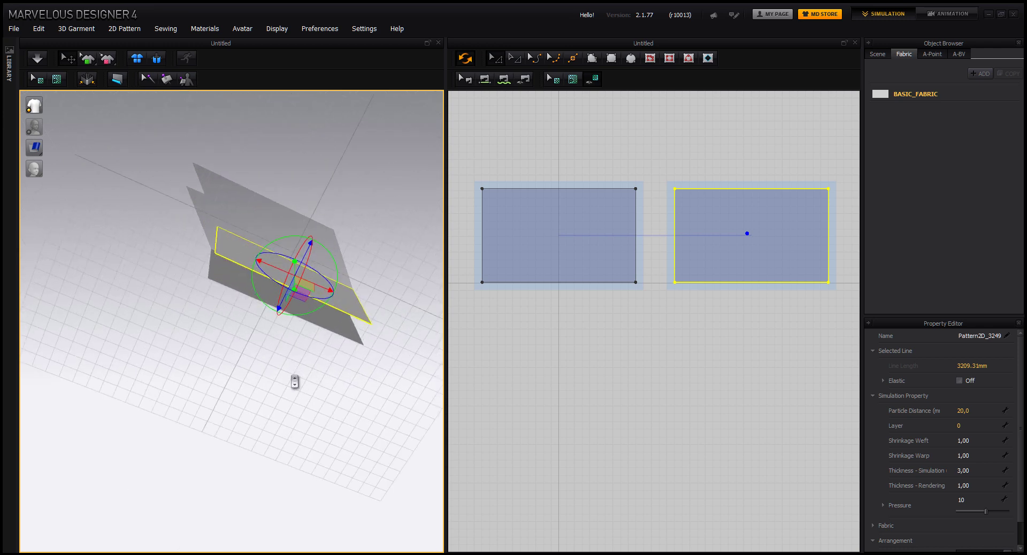
{"action": "scroll", "coordinate": [294, 355], "scroll_direction": "up", "scroll_amount": 3}
{"action": "right_click", "coordinate": [292, 351]}
{"action": "left_click", "coordinate": [319, 87]}
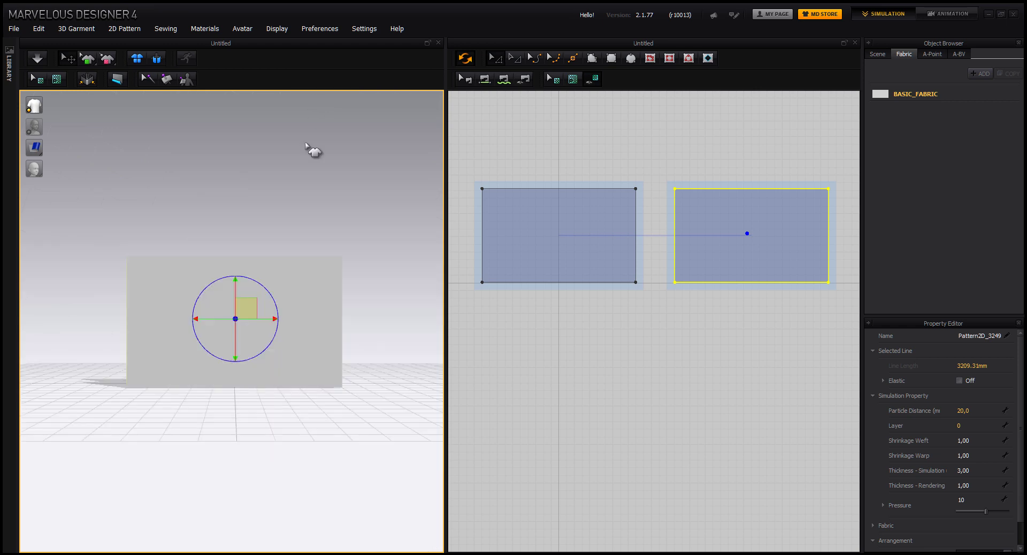
{"action": "right_click_drag", "start_coordinate": [265, 423], "coordinate": [271, 401]}
{"action": "scroll", "coordinate": [283, 386], "scroll_direction": "up", "scroll_amount": 3}
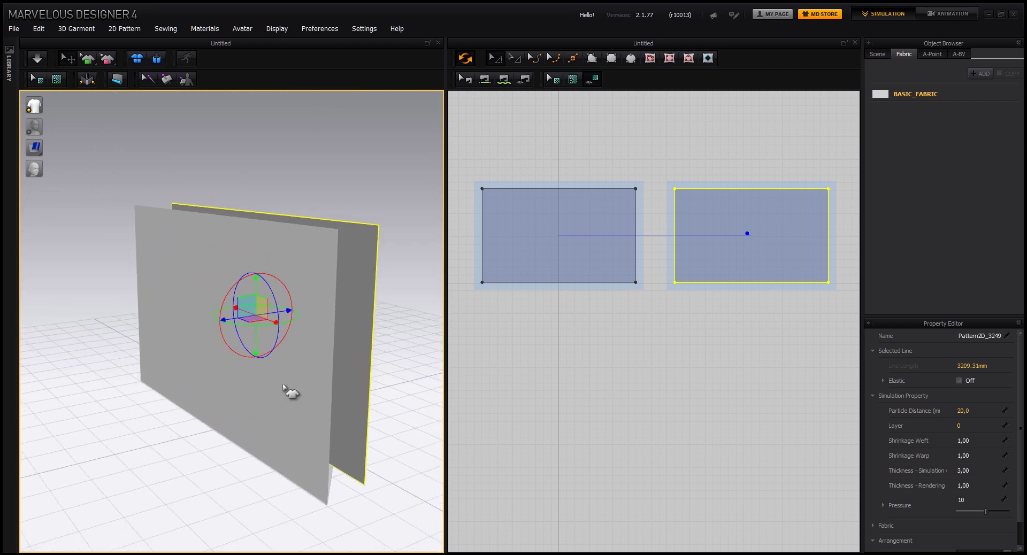
Sew the facing side edges of the original rectangle and its copy together, and sew their upper edges together.
{"action": "left_click", "coordinate": [485, 80]}
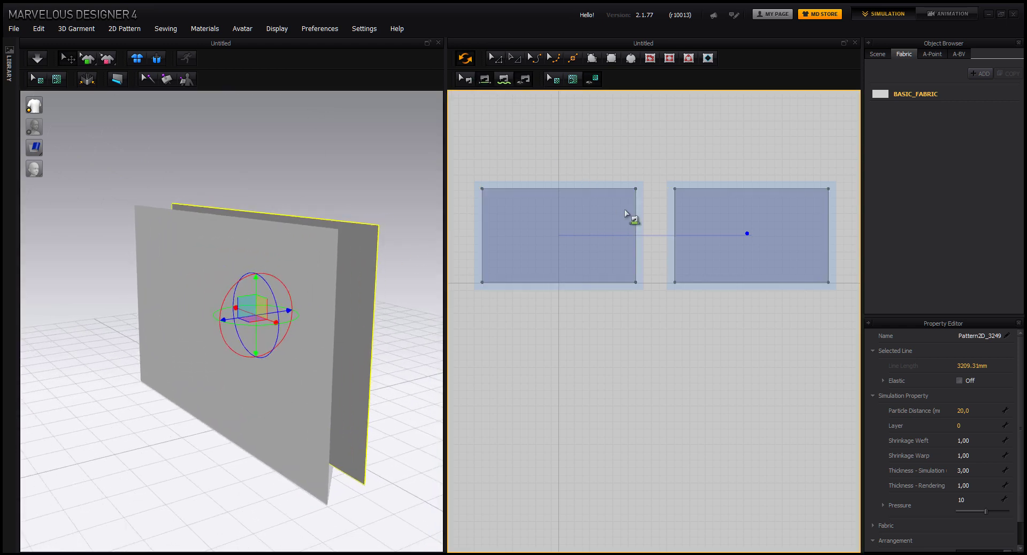
{"action": "left_click", "coordinate": [635, 209]}
{"action": "left_click", "coordinate": [674, 211]}
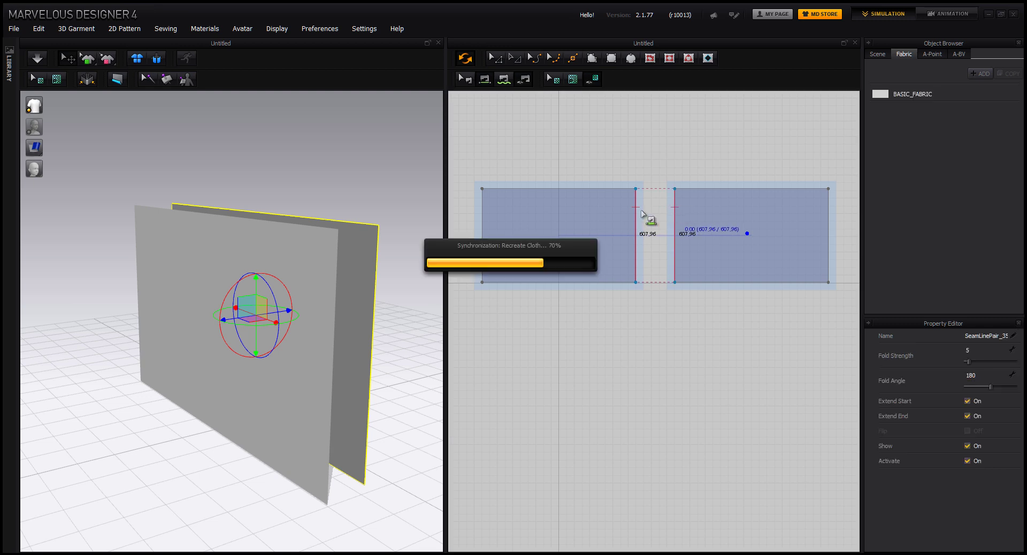
{"action": "left_click", "coordinate": [614, 189]}
{"action": "left_click", "coordinate": [694, 189]}
{"action": "mouse_move", "coordinate": [417, 326]}
{"action": "right_mouse_down"}
{"action": "mouse_move", "coordinate": [374, 344]}
{"action": "mouse_move", "coordinate": [411, 333]}
{"action": "right_mouse_up"}
{"action": "middle_click_drag", "start_coordinate": [412, 332], "coordinate": [522, 306]}
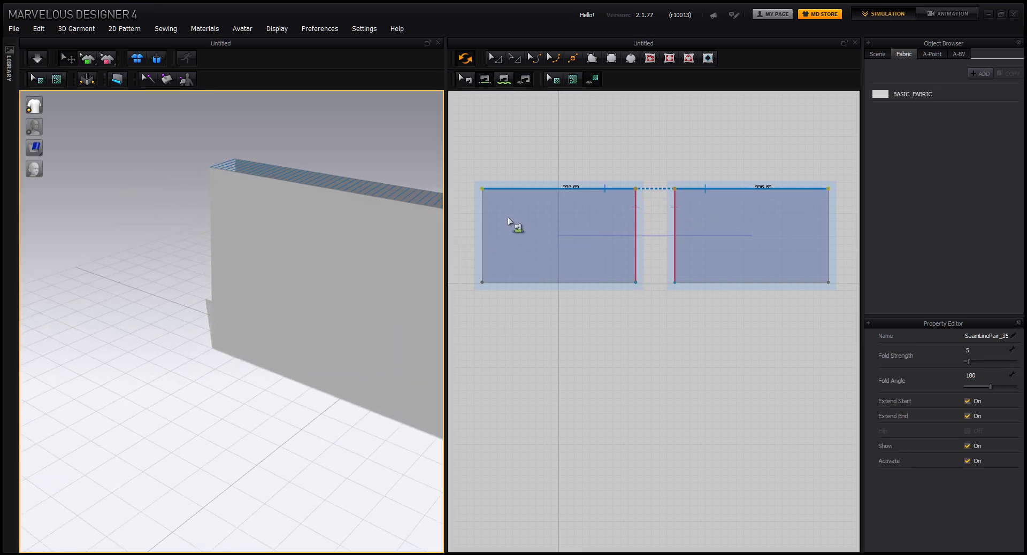
Sew the outer side edges and the lower edges of the two rectangles together, and check the seams in 3D.
{"action": "left_click", "coordinate": [828, 206]}
{"action": "left_click", "coordinate": [482, 209]}
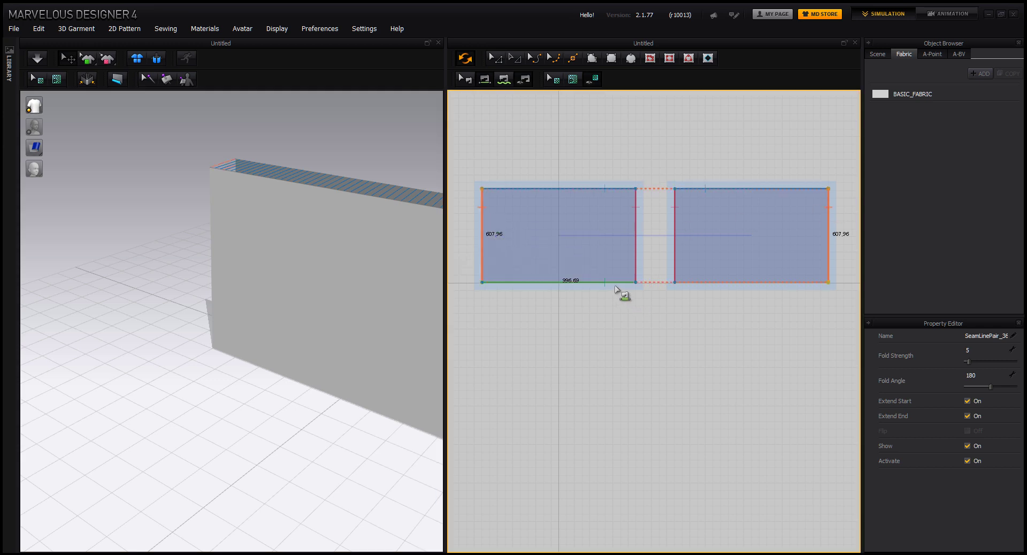
{"action": "left_click", "coordinate": [699, 283]}
{"action": "right_click_drag", "start_coordinate": [246, 336], "coordinate": [325, 304]}
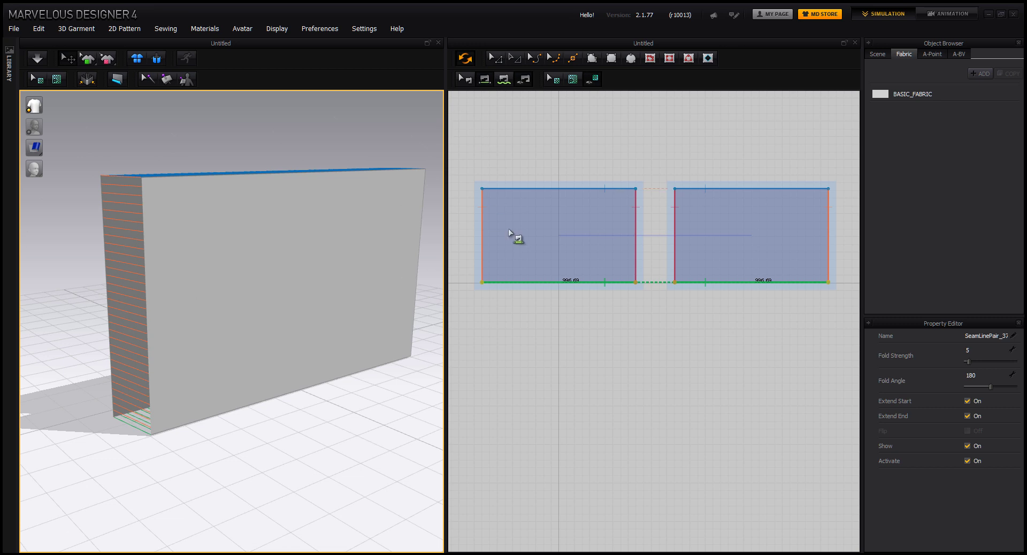
Check the pressure setting of both rectangles and run the simulation to inflate the sewn pair.
{"action": "left_click", "coordinate": [493, 60]}
{"action": "left_click", "coordinate": [591, 231]}
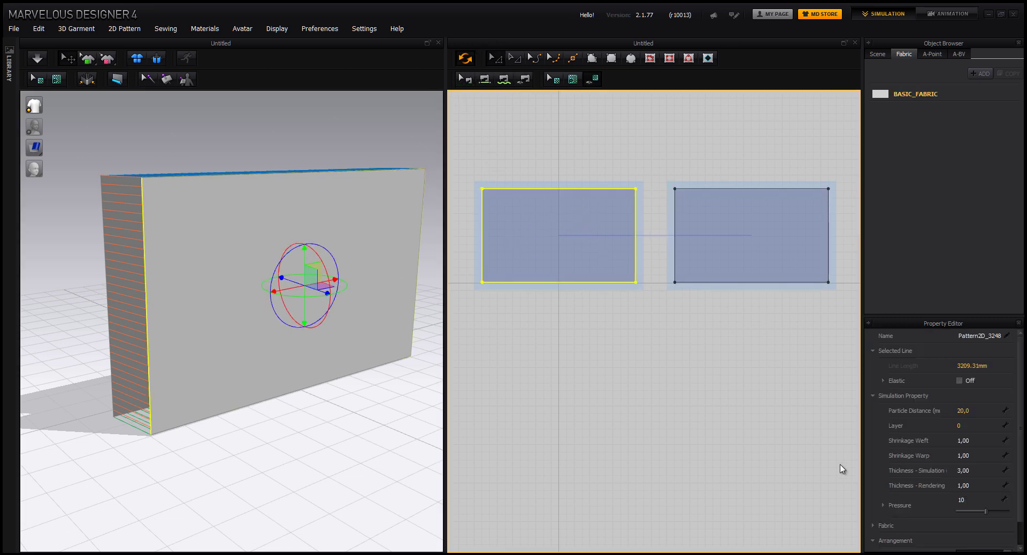
{"action": "left_click", "coordinate": [743, 225]}
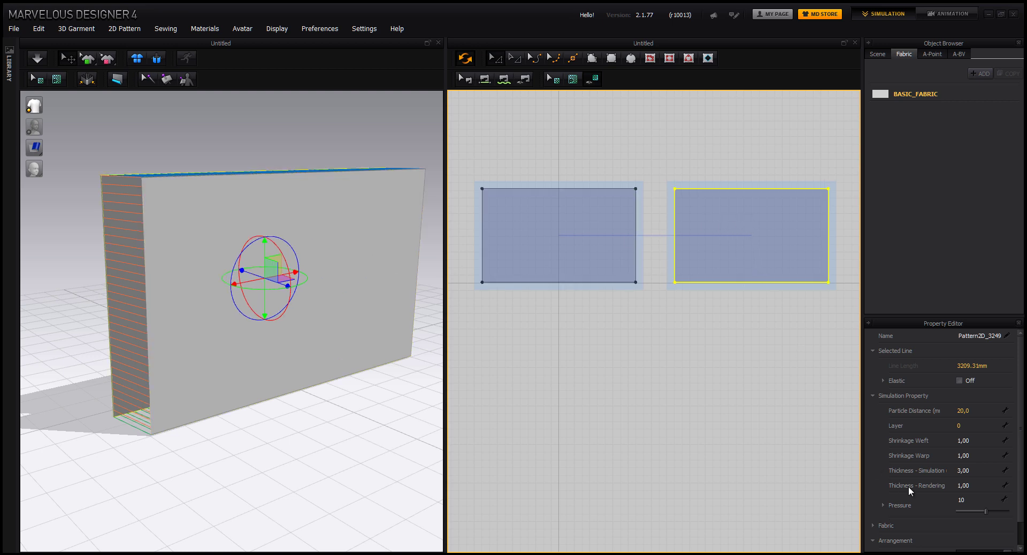
{"action": "right_click_drag", "start_coordinate": [311, 326], "coordinate": [192, 199]}
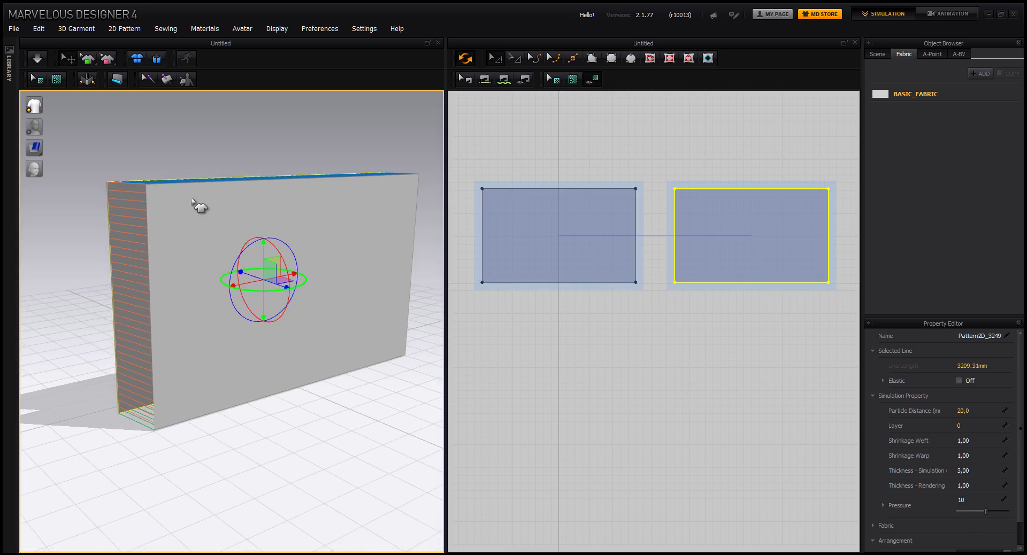
{"action": "left_click", "coordinate": [41, 59]}
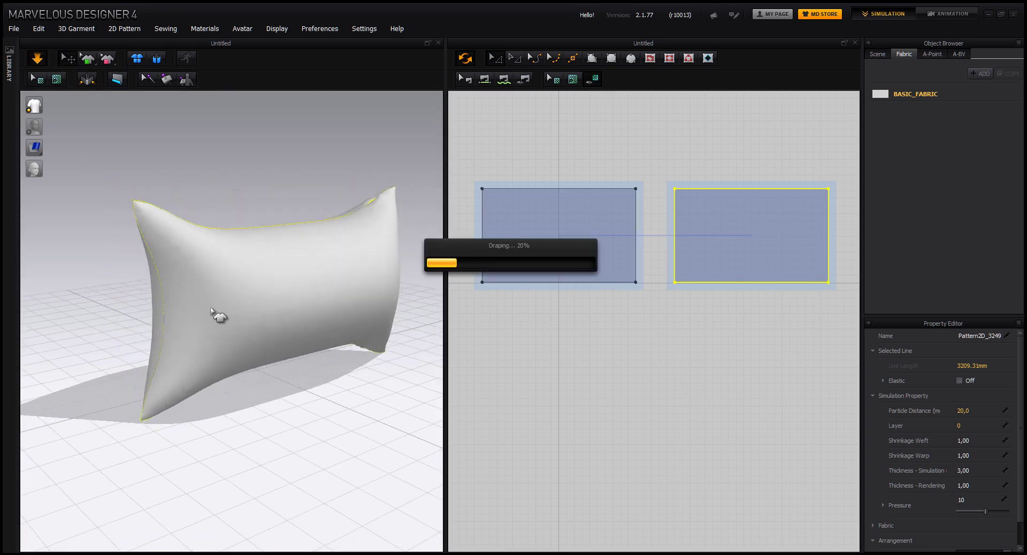
{"action": "right_click_drag", "start_coordinate": [228, 374], "coordinate": [278, 379]}
{"action": "scroll", "coordinate": [321, 360], "scroll_direction": "down", "scroll_amount": 3}
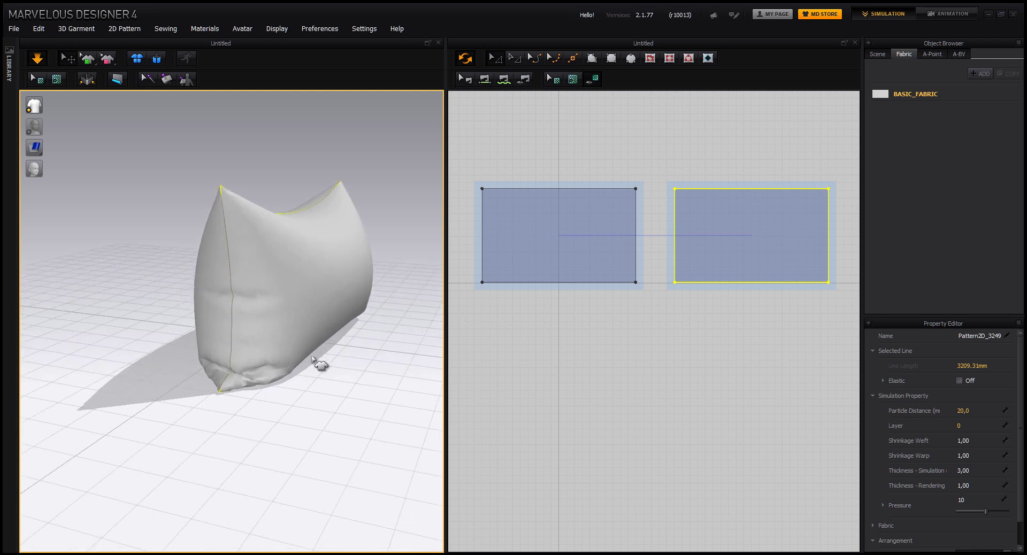
{"action": "scroll", "coordinate": [312, 401], "scroll_direction": "up", "scroll_amount": 2}
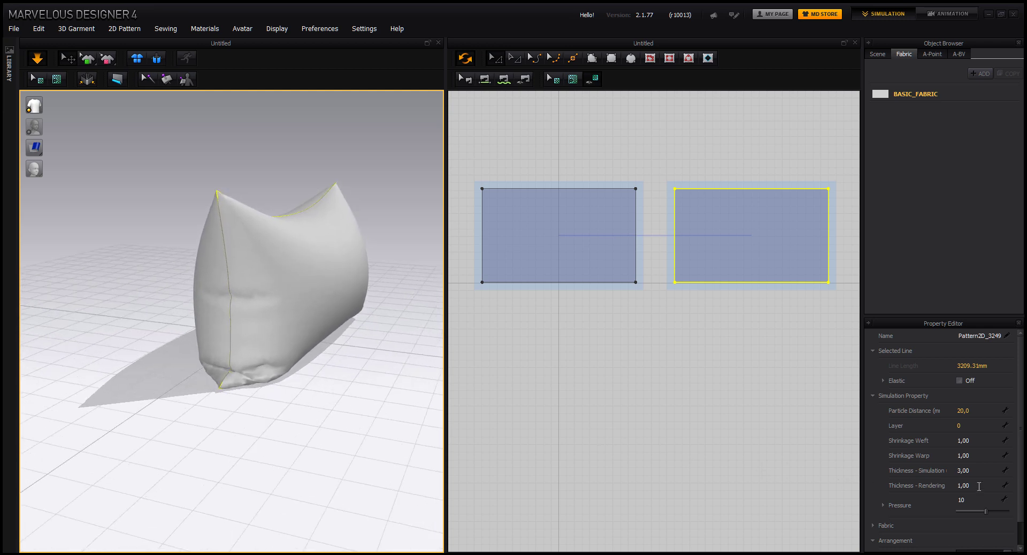
Try different pressures on the copy while the simulation runs, lowering it to 2 and raising it to 31.
{"action": "left_click_drag", "start_coordinate": [987, 512], "coordinate": [986, 518]}
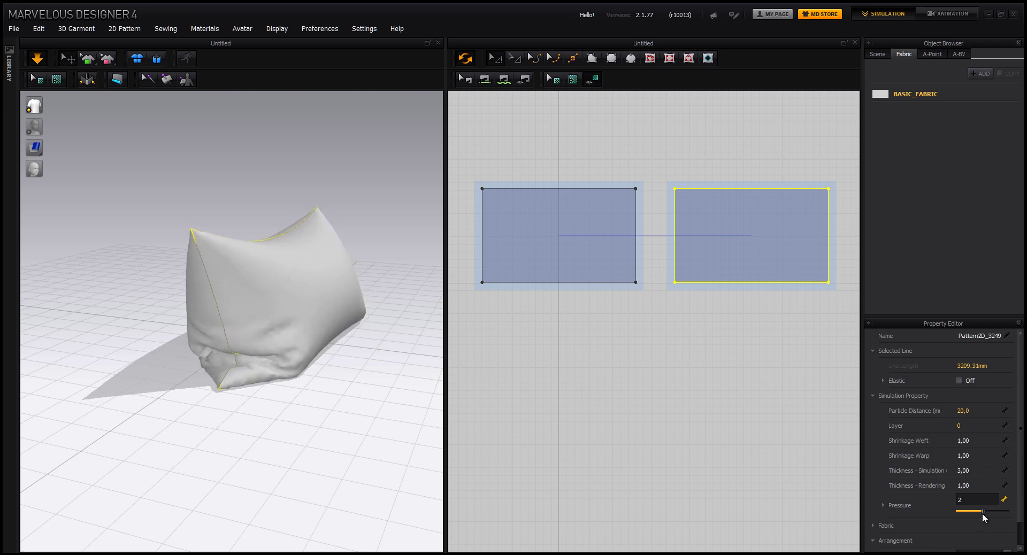
{"action": "left_click_drag", "start_coordinate": [982, 514], "coordinate": [982, 514]}
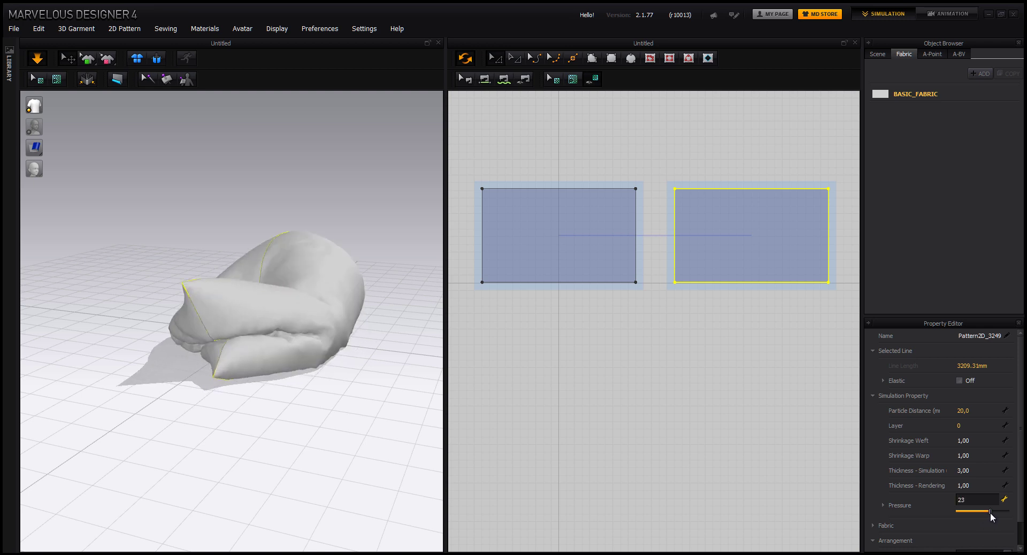
{"action": "left_click_drag", "start_coordinate": [990, 512], "coordinate": [992, 512]}
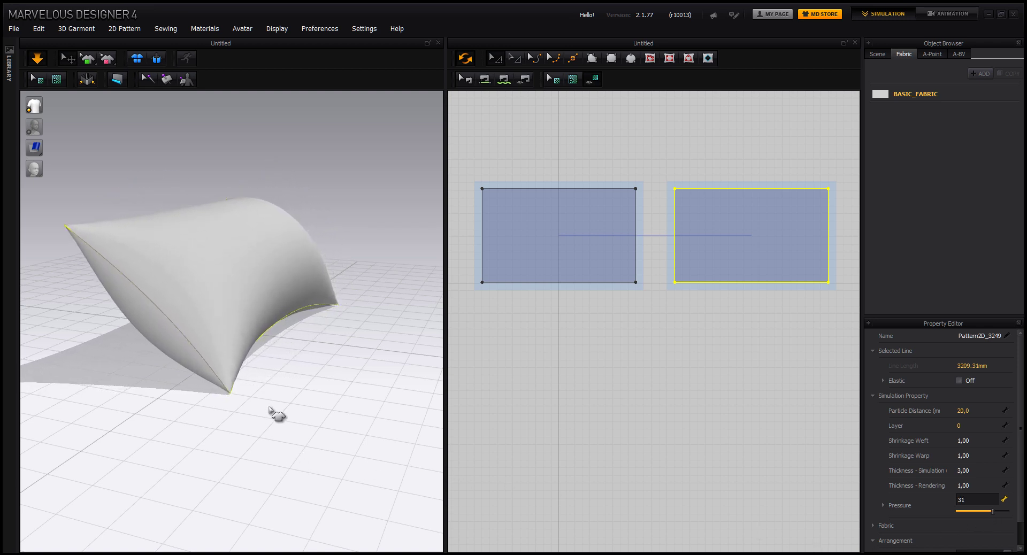
{"action": "right_click_drag", "start_coordinate": [269, 409], "coordinate": [298, 410]}
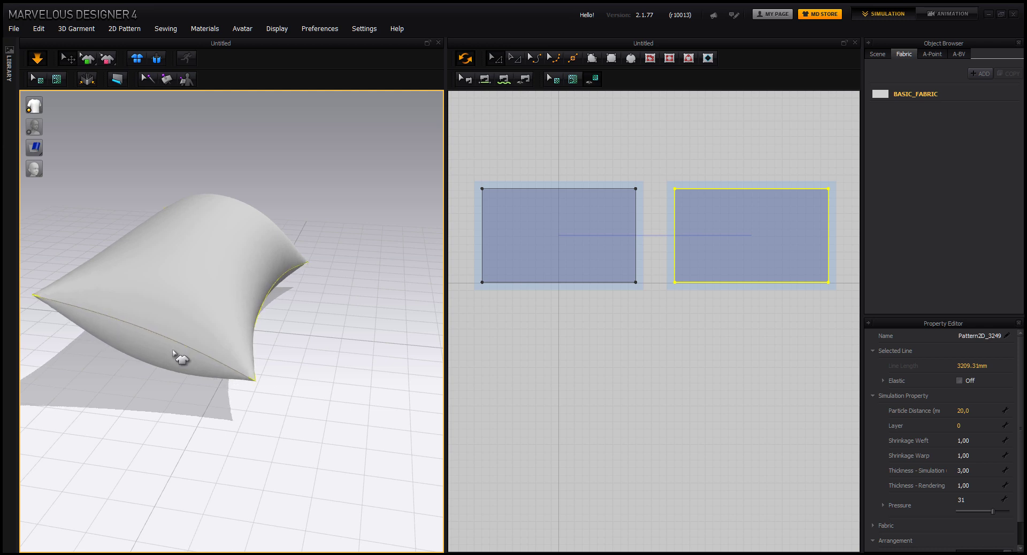
Reset the 3D arrangement of the patterns and set the copy's pressure to 30.
{"action": "left_click", "coordinate": [155, 60]}
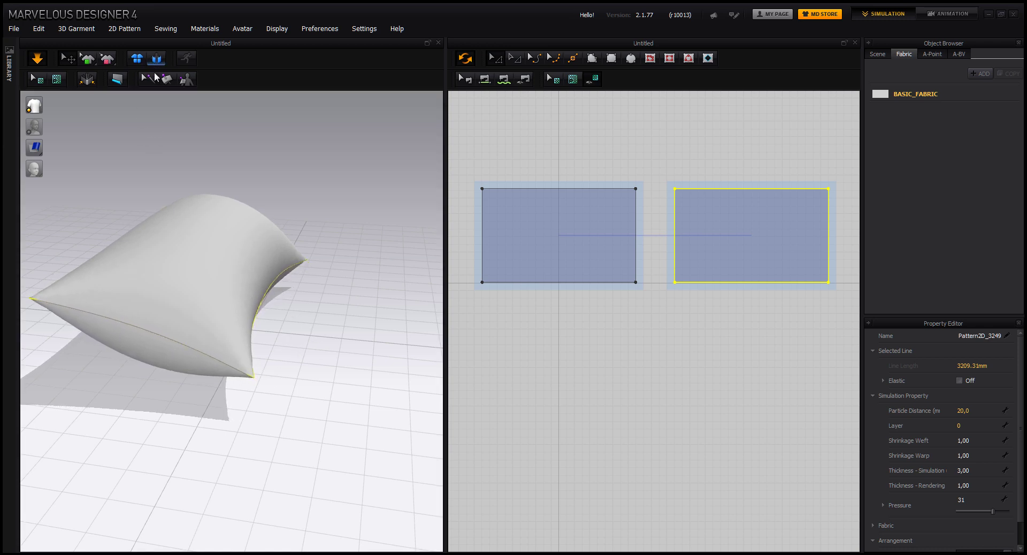
{"action": "left_click", "coordinate": [965, 498]}
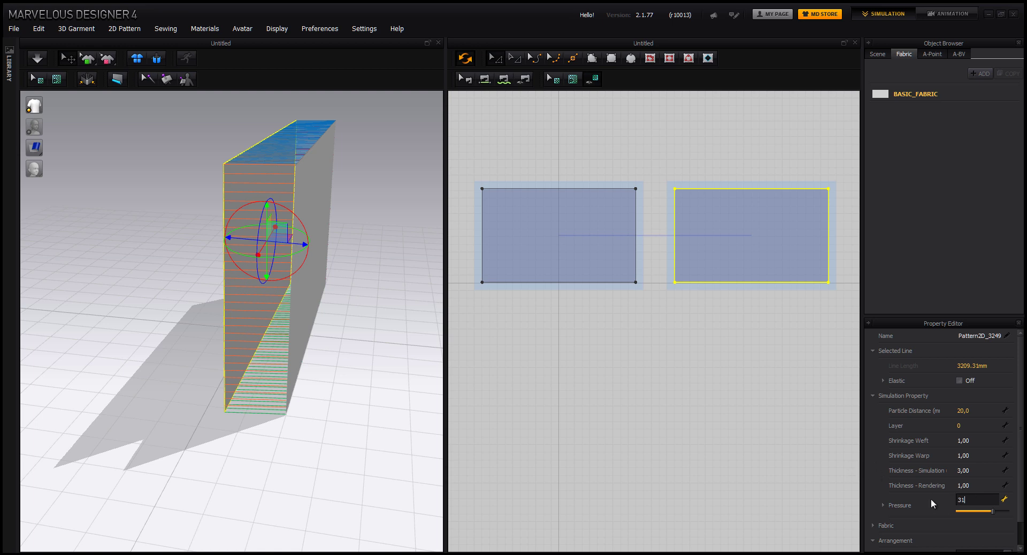
{"action": "type", "text": "30"}
{"action": "key", "text": "Return"}
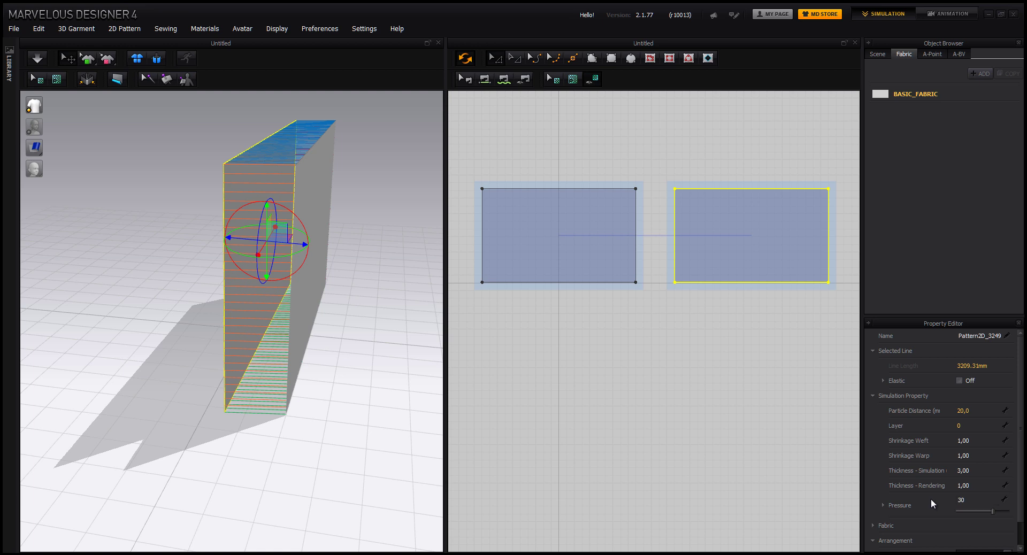
Draw a narrow rectangular strip about 996 mm long directly below the original rectangle, matching its width.
{"action": "left_click", "coordinate": [612, 59]}
{"action": "middle_click_drag", "start_coordinate": [604, 242], "coordinate": [610, 206]}
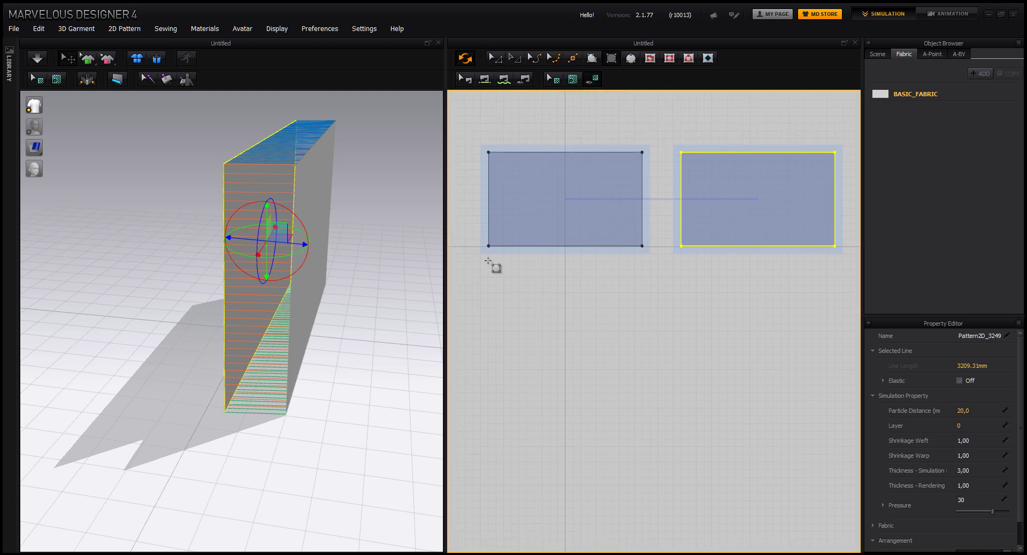
{"action": "left_click_drag", "start_coordinate": [488, 263], "coordinate": [642, 296]}
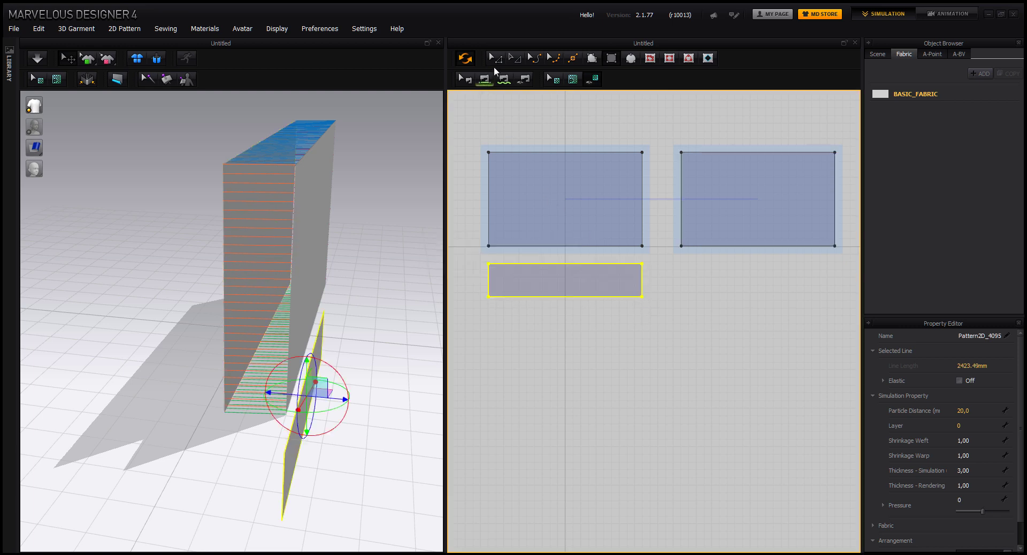
Copy the strip and paste three duplicates: one between the rectangles, one above the original, and one beside its outer edge.
{"action": "left_click", "coordinate": [495, 58]}
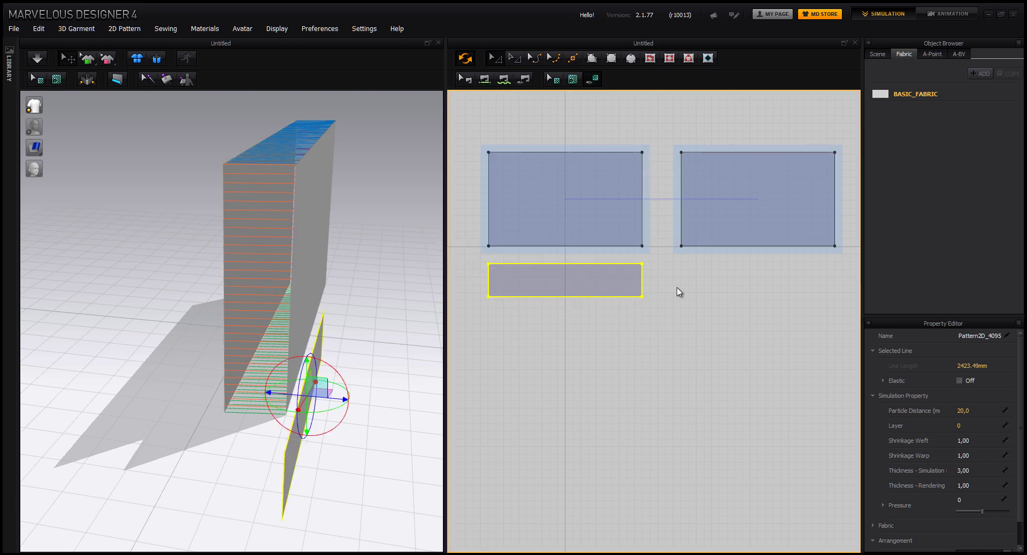
{"action": "key", "text": "ctrl+c"}
{"action": "key", "text": "ctrl+v"}
{"action": "left_click", "coordinate": [664, 212]}
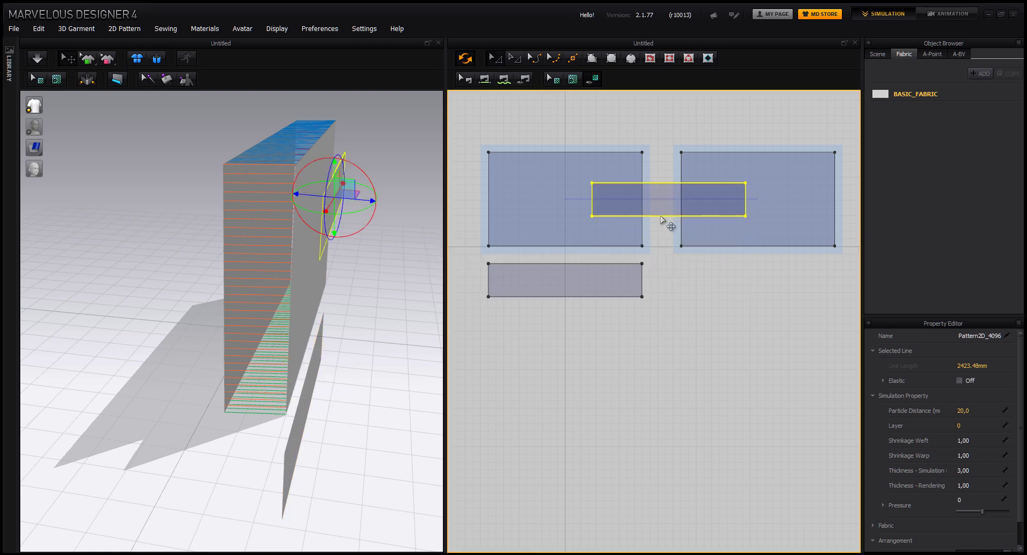
{"action": "key", "text": "ctrl+v"}
{"action": "left_click", "coordinate": [563, 130]}
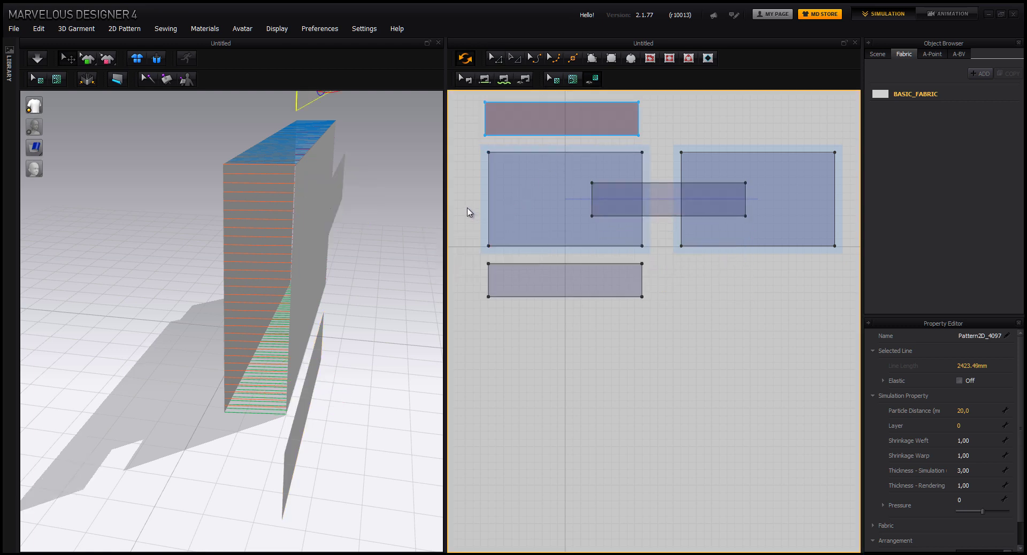
{"action": "left_click", "coordinate": [462, 205]}
{"action": "middle_click_drag", "start_coordinate": [524, 229], "coordinate": [626, 243]}
{"action": "left_click_drag", "start_coordinate": [564, 236], "coordinate": [532, 240]}
Rotate the strips on both sides of the original rectangle a quarter turn so that they stand upright.
{"action": "left_click", "coordinate": [517, 57]}
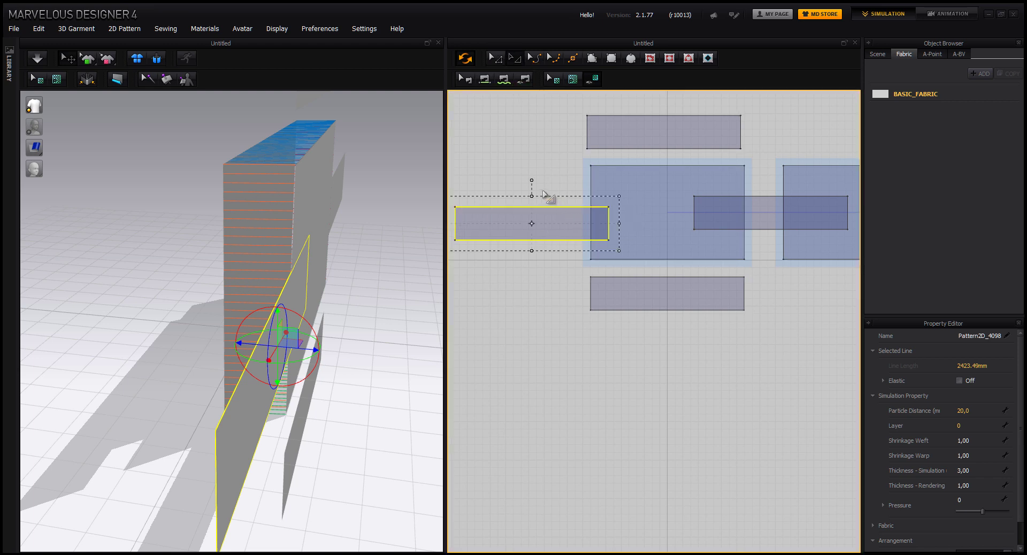
{"action": "left_click_drag", "start_coordinate": [533, 182], "coordinate": [581, 228]}
{"action": "middle_click_drag", "start_coordinate": [732, 213], "coordinate": [675, 204]}
{"action": "left_click", "coordinate": [674, 204]}
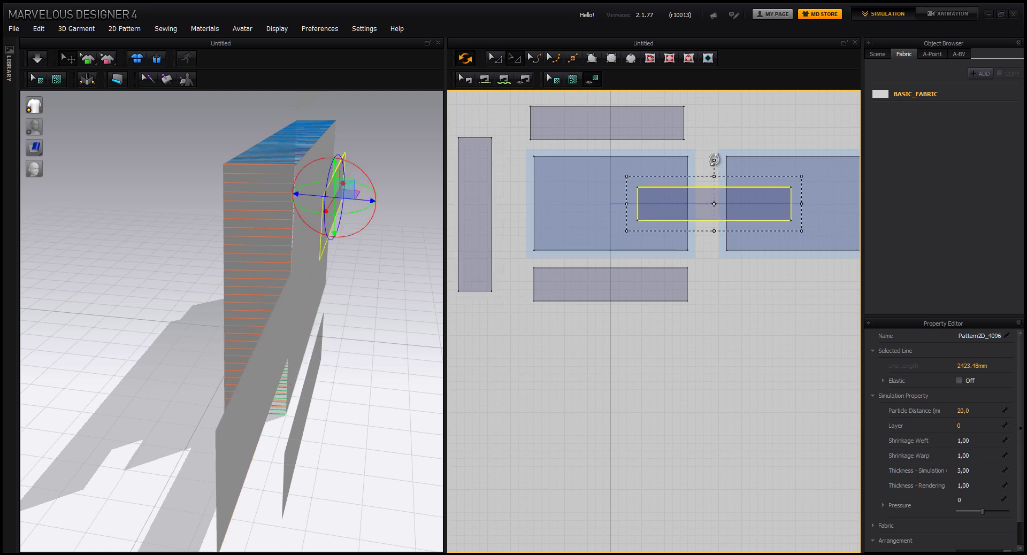
{"action": "left_click_drag", "start_coordinate": [714, 159], "coordinate": [669, 204]}
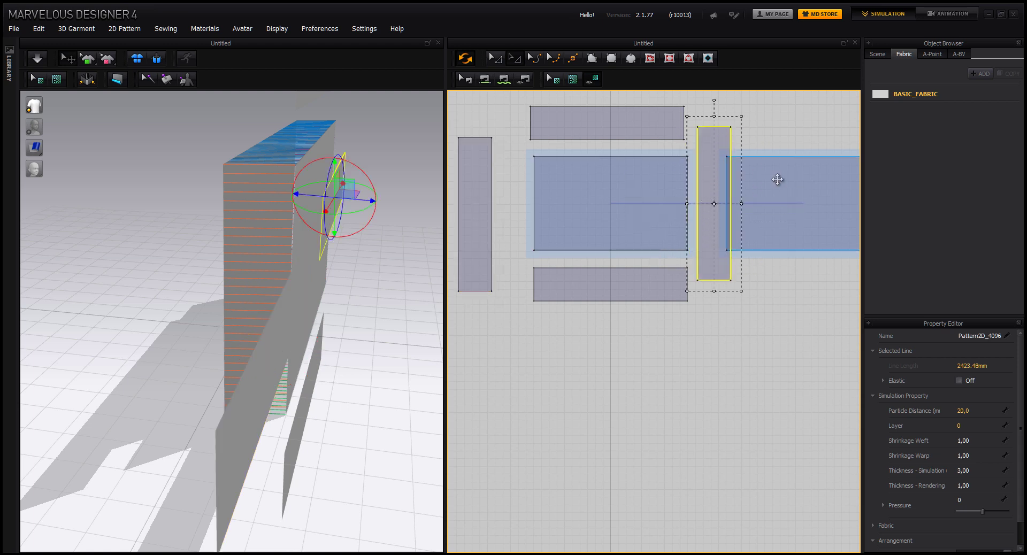
Move the symmetric copy farther from the original rectangle and shift the upright strip into the gap between them.
{"action": "left_click_drag", "start_coordinate": [777, 179], "coordinate": [821, 178]}
{"action": "middle_click_drag", "start_coordinate": [635, 229], "coordinate": [614, 252]}
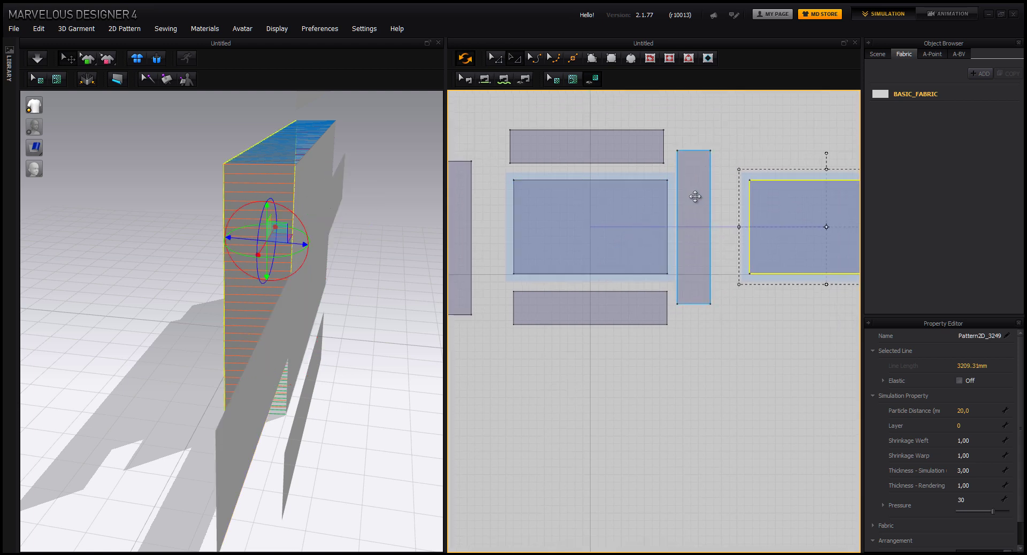
{"action": "left_click_drag", "start_coordinate": [694, 196], "coordinate": [703, 196]}
Delete all four seams that join the original rectangle to its symmetric copy.
{"action": "left_click", "coordinate": [472, 77]}
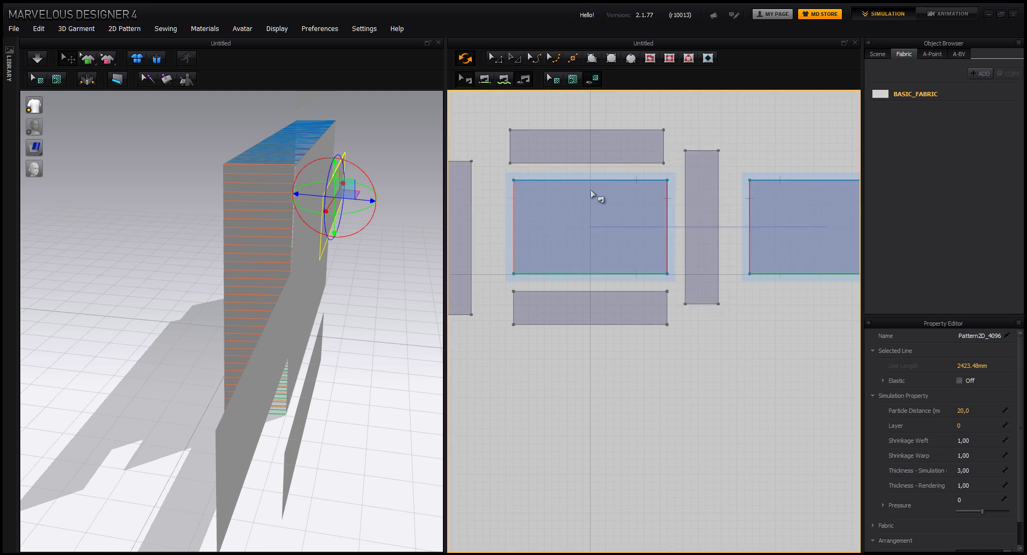
{"action": "right_click", "coordinate": [592, 180]}
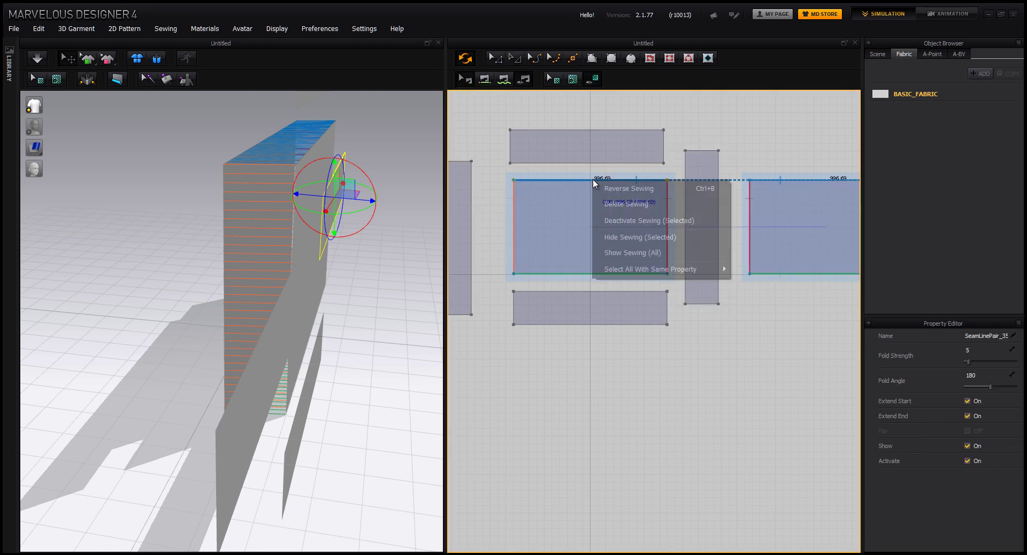
{"action": "left_click", "coordinate": [621, 206]}
{"action": "right_click", "coordinate": [514, 207]}
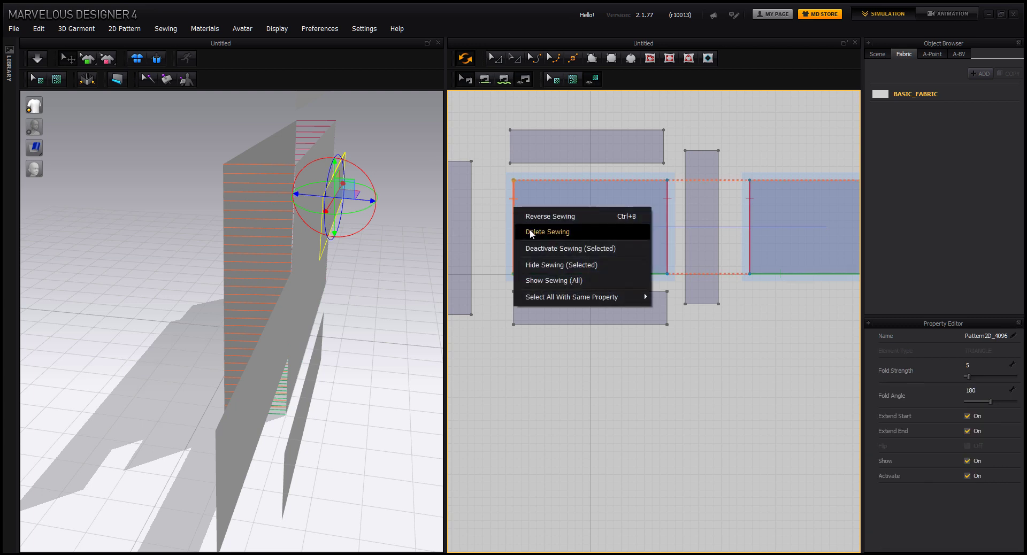
{"action": "left_click", "coordinate": [535, 231]}
{"action": "right_click", "coordinate": [596, 275]}
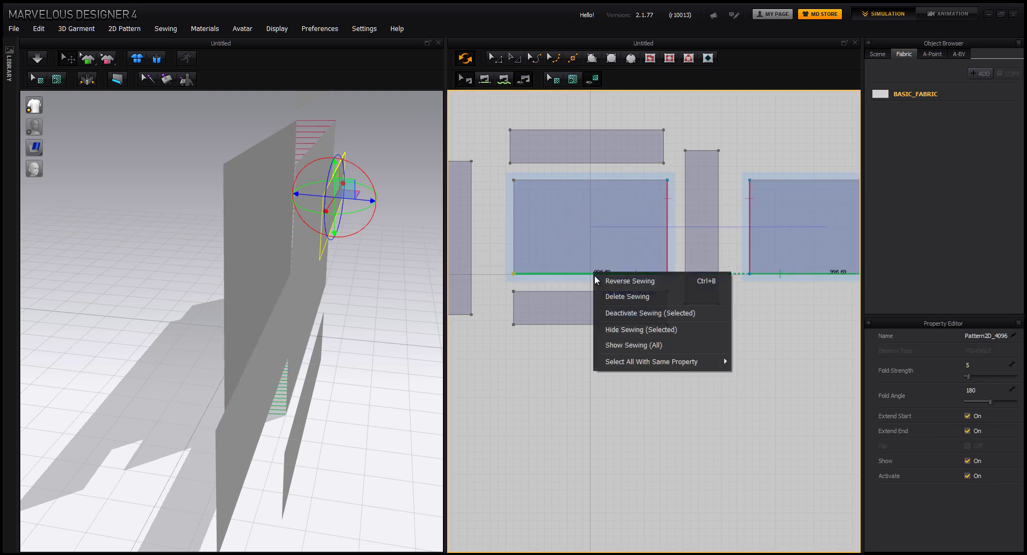
{"action": "left_click", "coordinate": [615, 297]}
{"action": "right_click", "coordinate": [667, 199]}
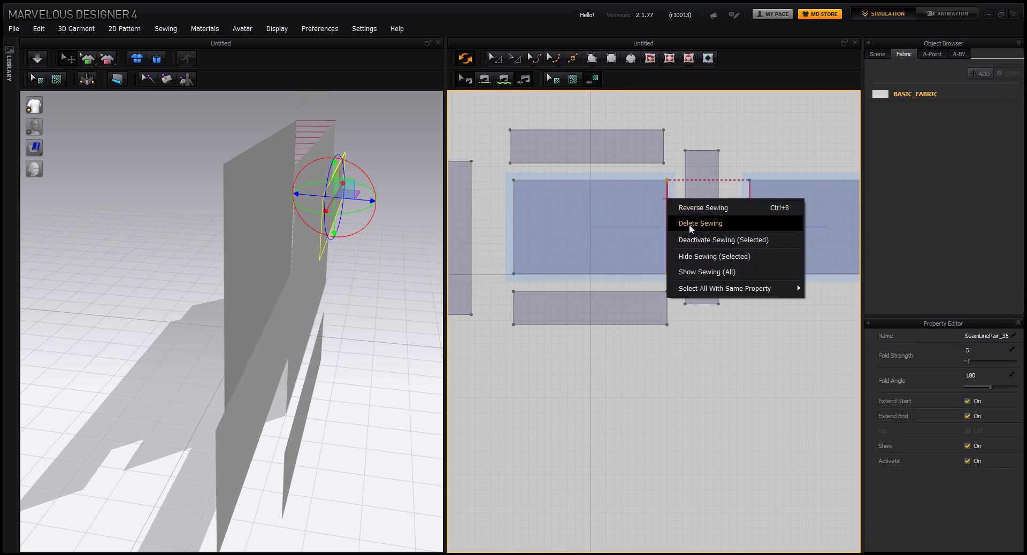
{"action": "left_click", "coordinate": [682, 223]}
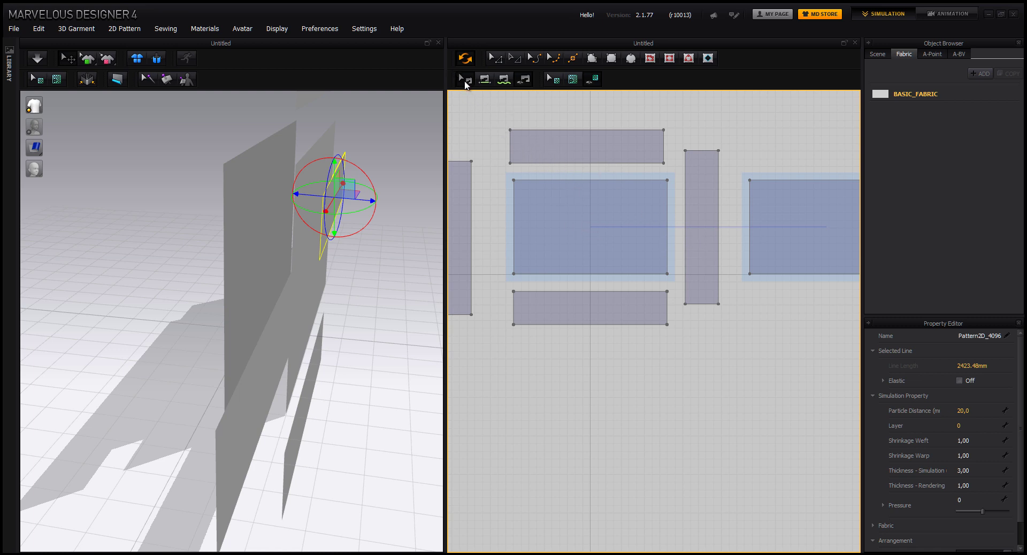
Sew the original rectangle's right edge to the upright strip beside it and its top edge to the strip above.
{"action": "mouse_move", "coordinate": [601, 209]}
{"action": "right_mouse_down"}
{"action": "mouse_move", "coordinate": [606, 189]}
{"action": "mouse_move", "coordinate": [590, 196]}
{"action": "right_mouse_up"}
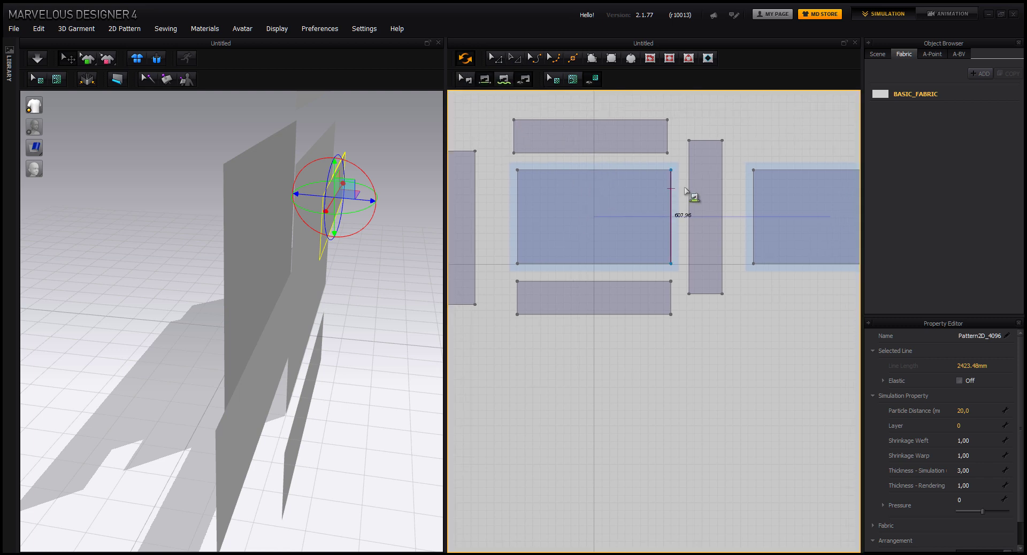
{"action": "left_click", "coordinate": [689, 166]}
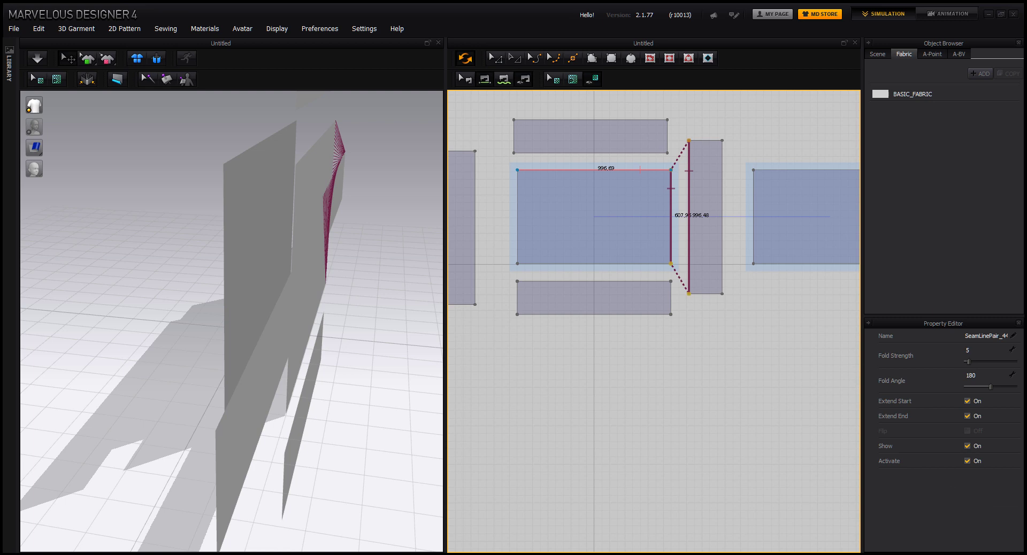
{"action": "left_click", "coordinate": [642, 154]}
{"action": "scroll", "coordinate": [331, 289], "scroll_direction": "up", "scroll_amount": 5}
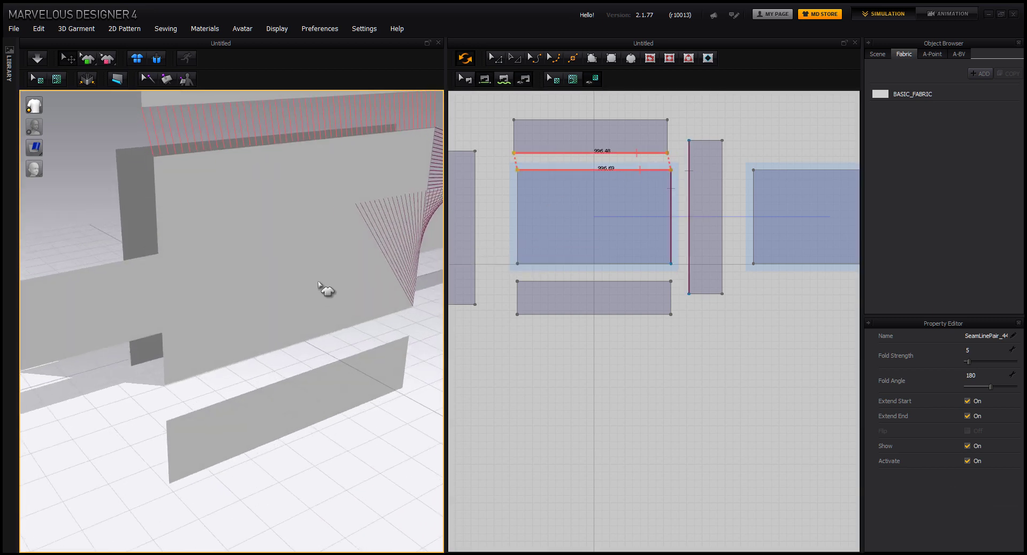
{"action": "scroll", "coordinate": [318, 283], "scroll_direction": "down", "scroll_amount": 5}
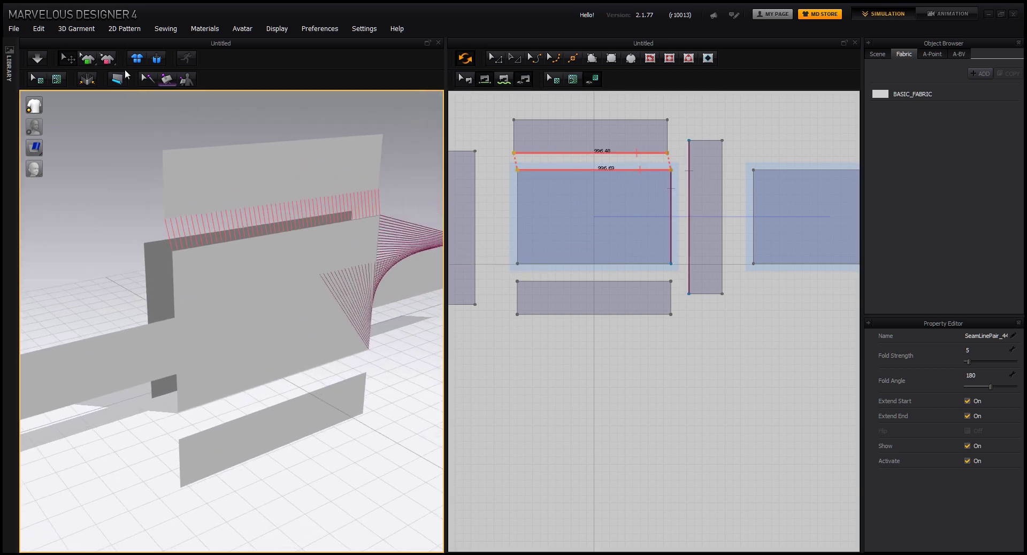
Rotate the upper strip flat in 3D and position it over the gap between the front and back rectangles.
{"action": "left_click", "coordinate": [250, 165]}
{"action": "left_click_drag", "start_coordinate": [274, 151], "coordinate": [232, 149]}
{"action": "right_click_drag", "start_coordinate": [231, 150], "coordinate": [303, 136]}
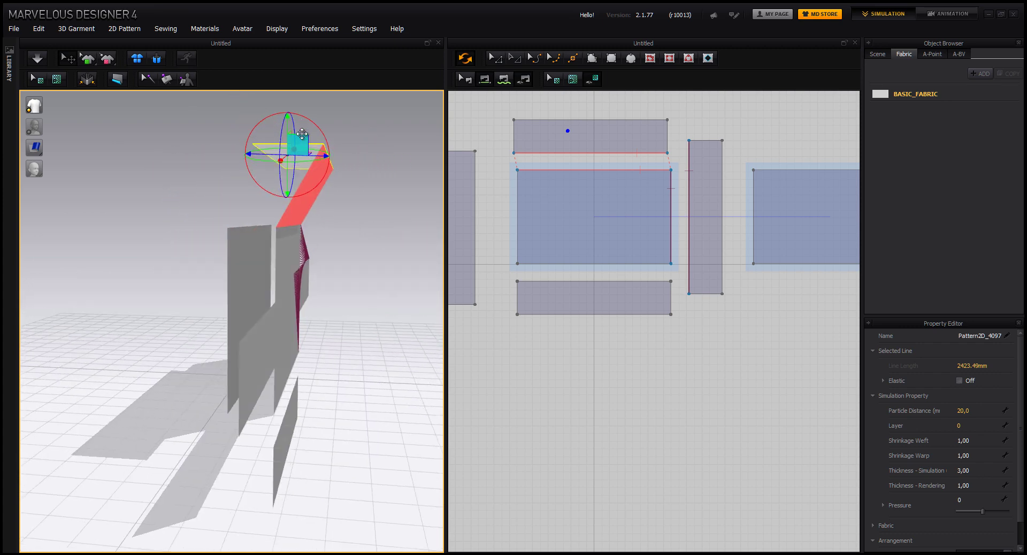
{"action": "left_click_drag", "start_coordinate": [297, 140], "coordinate": [285, 150]}
{"action": "right_click_drag", "start_coordinate": [286, 151], "coordinate": [337, 250]}
Rotate the right strip upright in 3D, turn it sideways and place it beside the gap between the rectangles.
{"action": "left_click", "coordinate": [356, 264]}
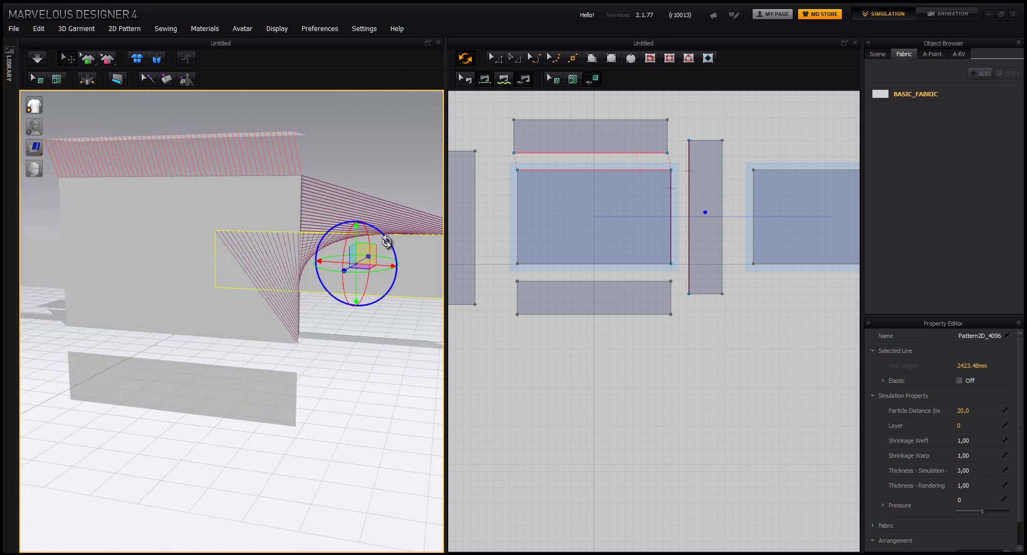
{"action": "left_click_drag", "start_coordinate": [382, 231], "coordinate": [355, 223]}
{"action": "left_click_drag", "start_coordinate": [398, 268], "coordinate": [264, 158]}
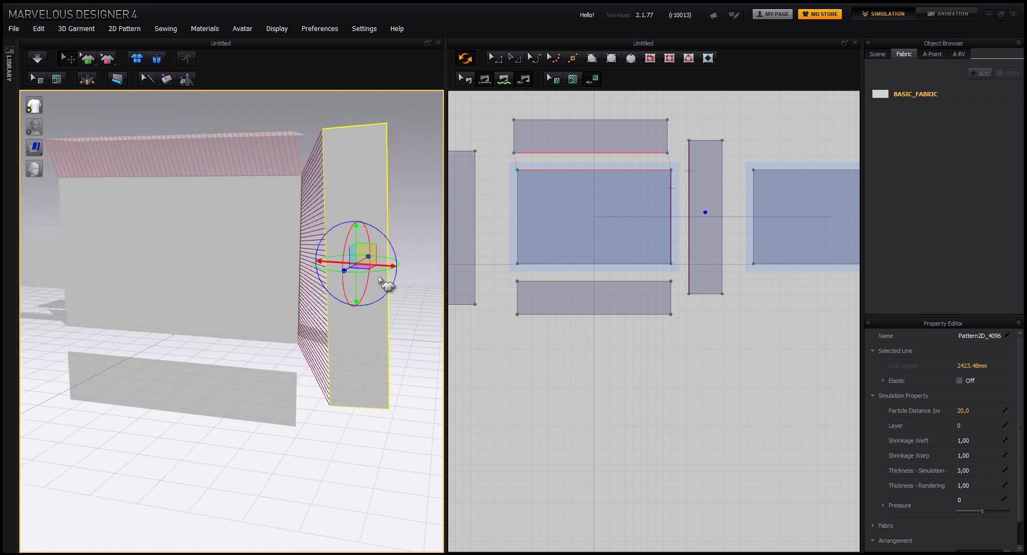
{"action": "mouse_move", "coordinate": [370, 273]}
{"action": "left_mouse_down"}
{"action": "mouse_move", "coordinate": [424, 255]}
{"action": "mouse_move", "coordinate": [369, 265]}
{"action": "left_mouse_up"}
{"action": "mouse_move", "coordinate": [369, 266]}
{"action": "right_mouse_down"}
{"action": "mouse_move", "coordinate": [374, 313]}
{"action": "mouse_move", "coordinate": [372, 277]}
{"action": "mouse_move", "coordinate": [314, 320]}
{"action": "mouse_move", "coordinate": [358, 295]}
{"action": "mouse_move", "coordinate": [374, 270]}
{"action": "right_mouse_up"}
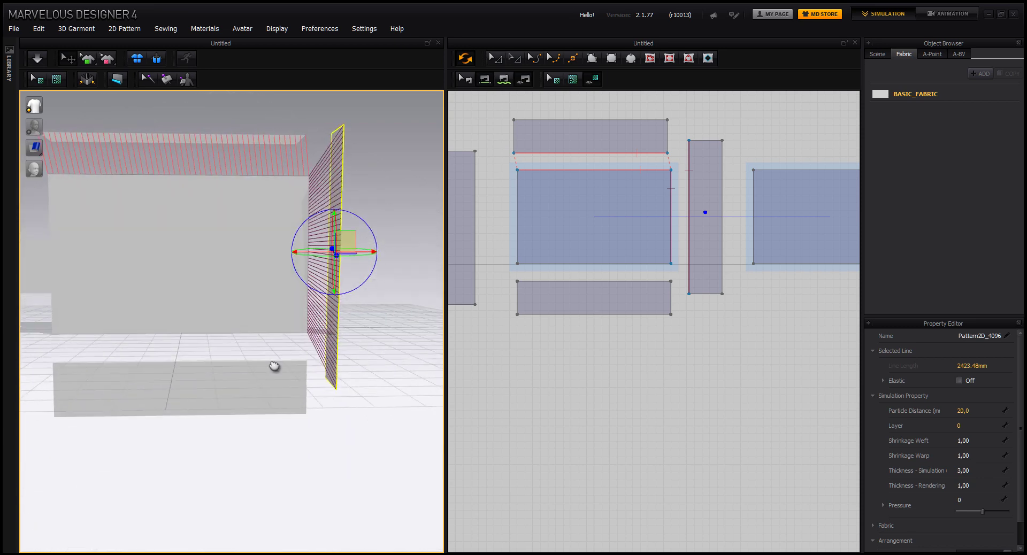
Rotate the lower strip flat in 3D and position it beneath the gap between the two rectangles.
{"action": "right_click_drag", "start_coordinate": [275, 366], "coordinate": [298, 337]}
{"action": "left_click", "coordinate": [270, 327]}
{"action": "left_click_drag", "start_coordinate": [282, 300], "coordinate": [312, 354]}
{"action": "right_click_drag", "start_coordinate": [312, 354], "coordinate": [235, 316]}
Stand the left strip upright in 3D, turn it sideways and place it beside the open left side of the rectangles.
{"action": "left_click", "coordinate": [157, 310]}
{"action": "left_click_drag", "start_coordinate": [189, 278], "coordinate": [281, 216]}
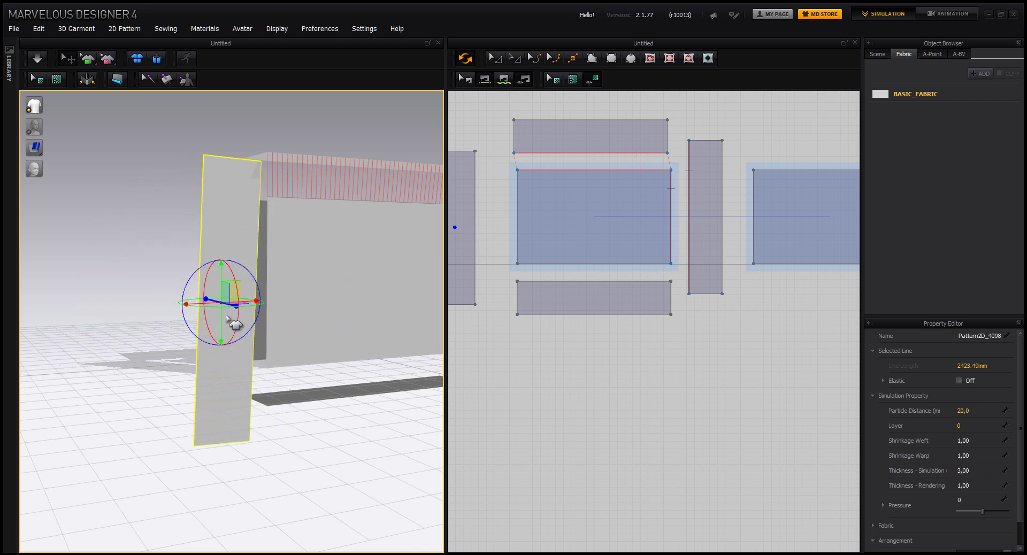
{"action": "left_click_drag", "start_coordinate": [225, 307], "coordinate": [190, 305]}
{"action": "key", "text": "2"}
{"action": "right_click_drag", "start_coordinate": [211, 284], "coordinate": [392, 303]}
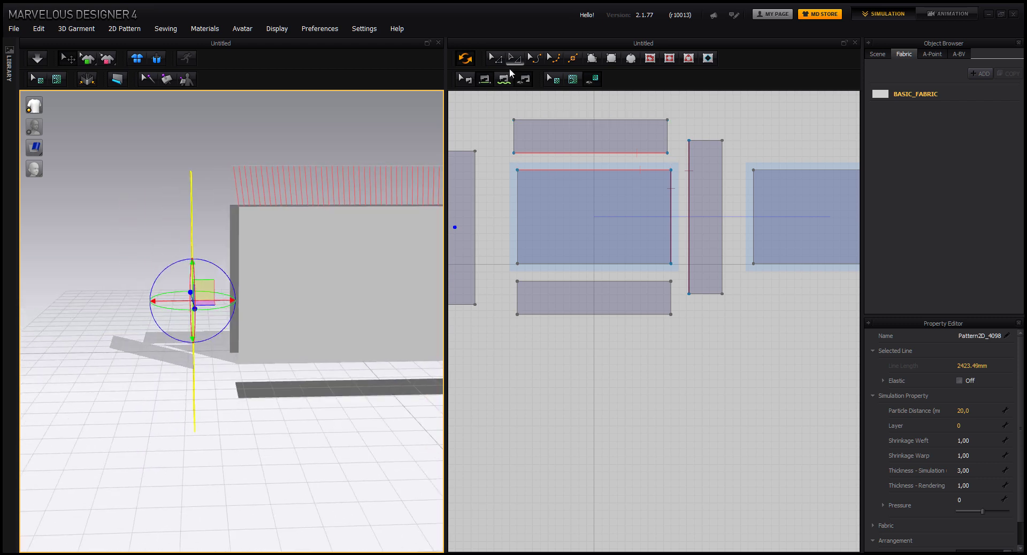
Sew the original rectangle's left edge to the left strip and its bottom edge to the lower strip.
{"action": "left_click", "coordinate": [517, 193]}
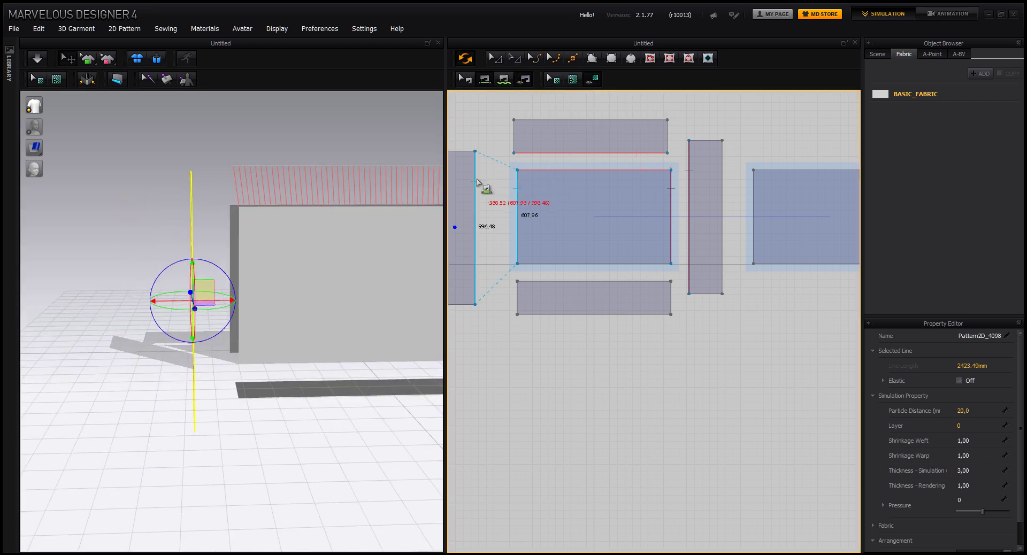
{"action": "left_click", "coordinate": [475, 185]}
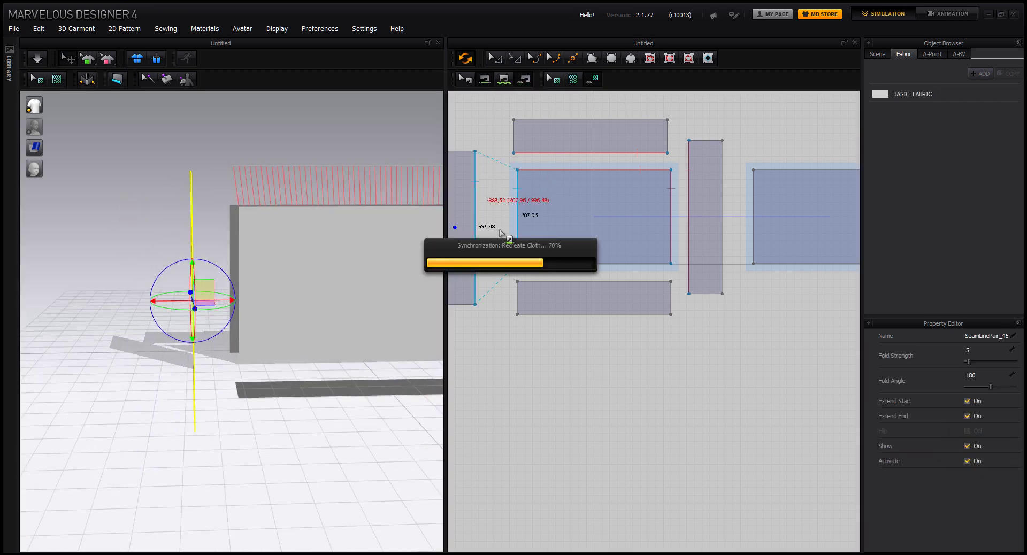
{"action": "left_click", "coordinate": [546, 282]}
{"action": "right_click_drag", "start_coordinate": [290, 369], "coordinate": [606, 281]}
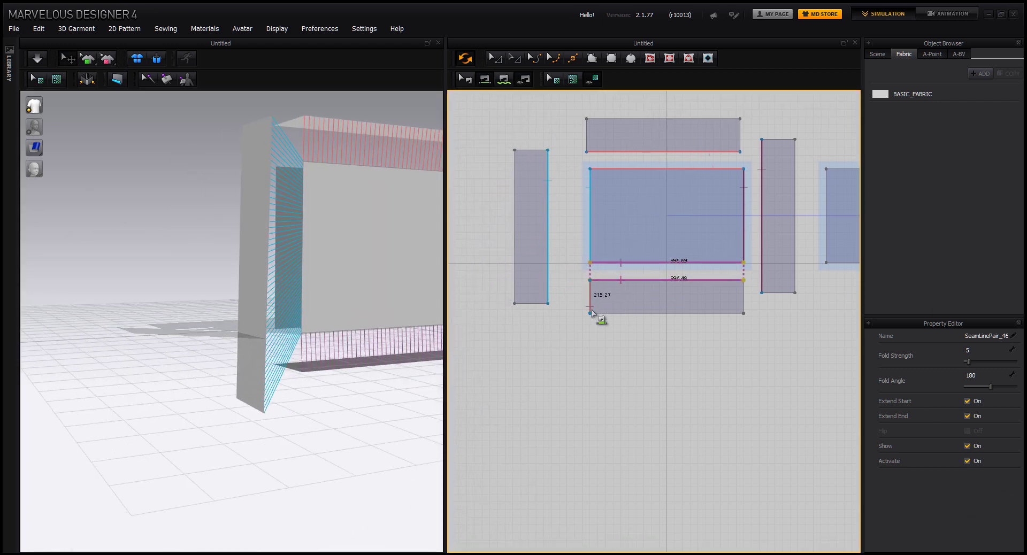
Sew the left strip's short ends to the left ends of the lower and upper strips, reversing the upper corner seam.
{"action": "left_click", "coordinate": [543, 305]}
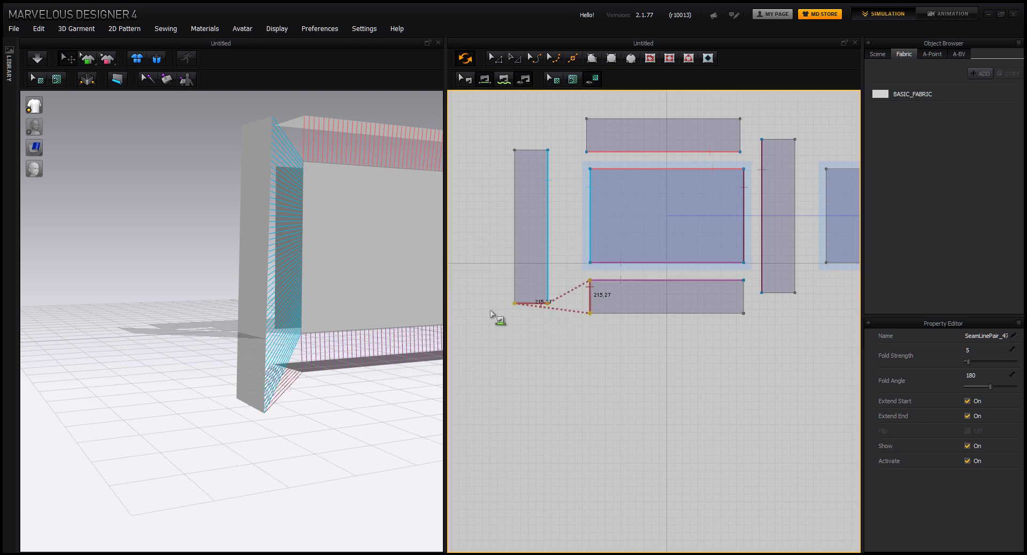
{"action": "right_click_drag", "start_coordinate": [292, 387], "coordinate": [288, 322]}
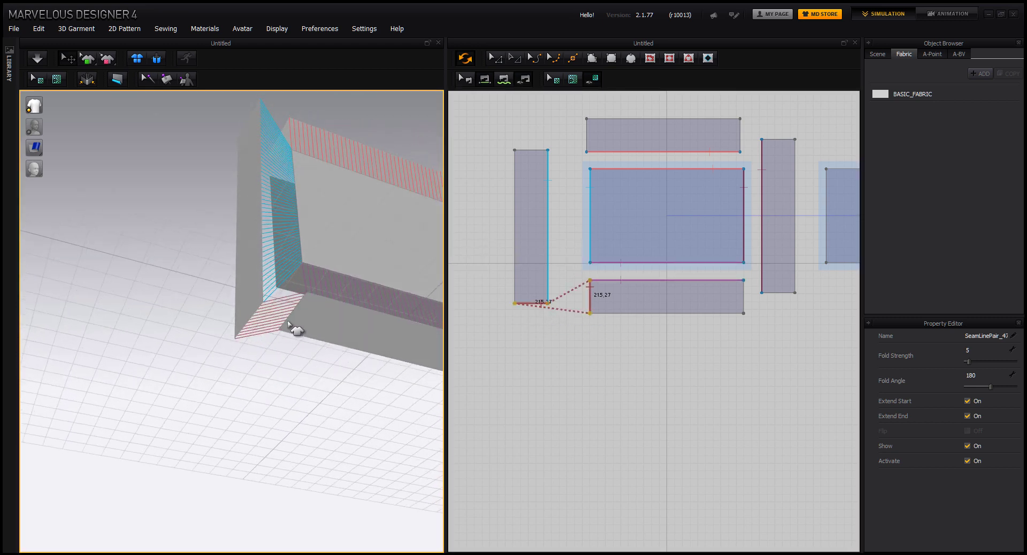
{"action": "right_click_drag", "start_coordinate": [287, 264], "coordinate": [307, 329]}
{"action": "left_click", "coordinate": [544, 147]}
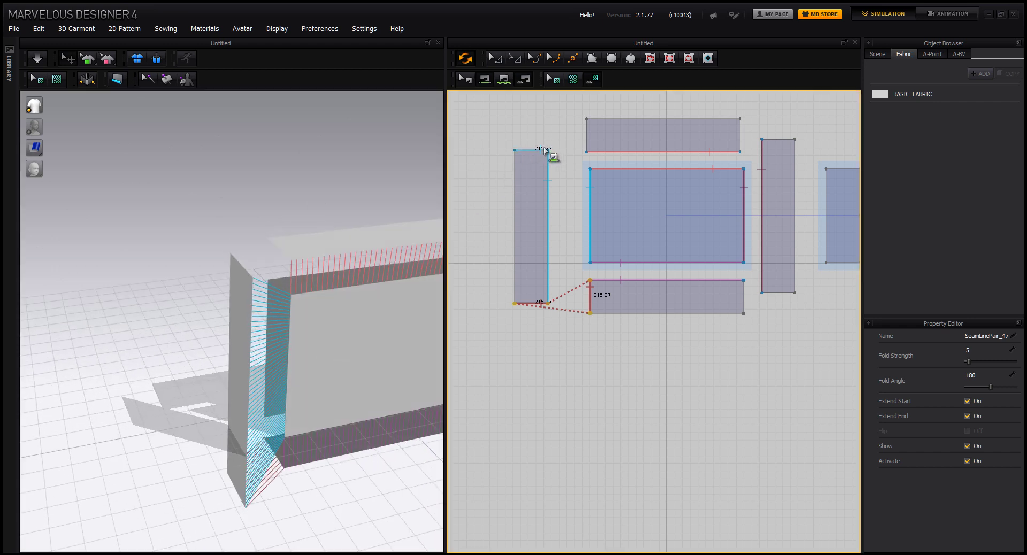
{"action": "left_click", "coordinate": [587, 126]}
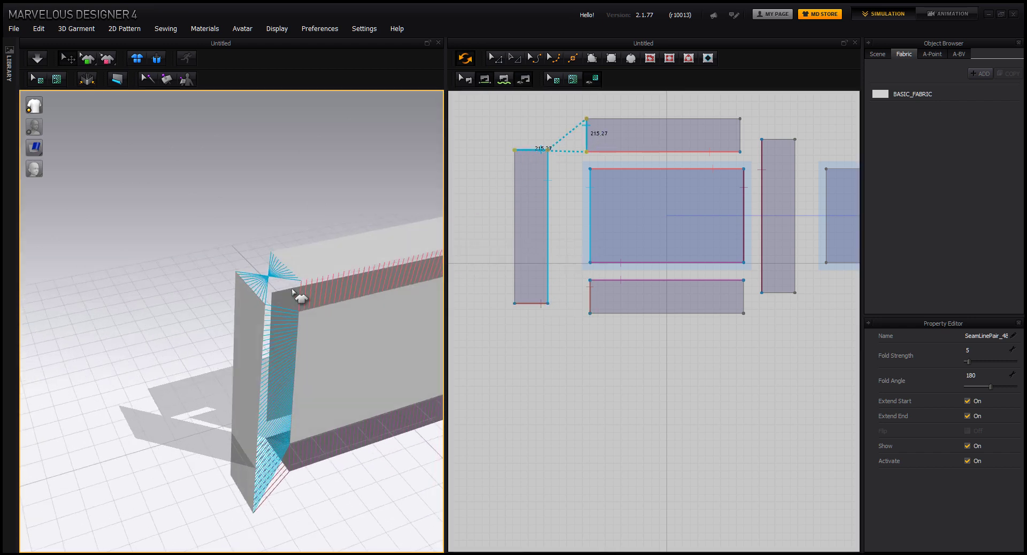
{"action": "right_click", "coordinate": [588, 129]}
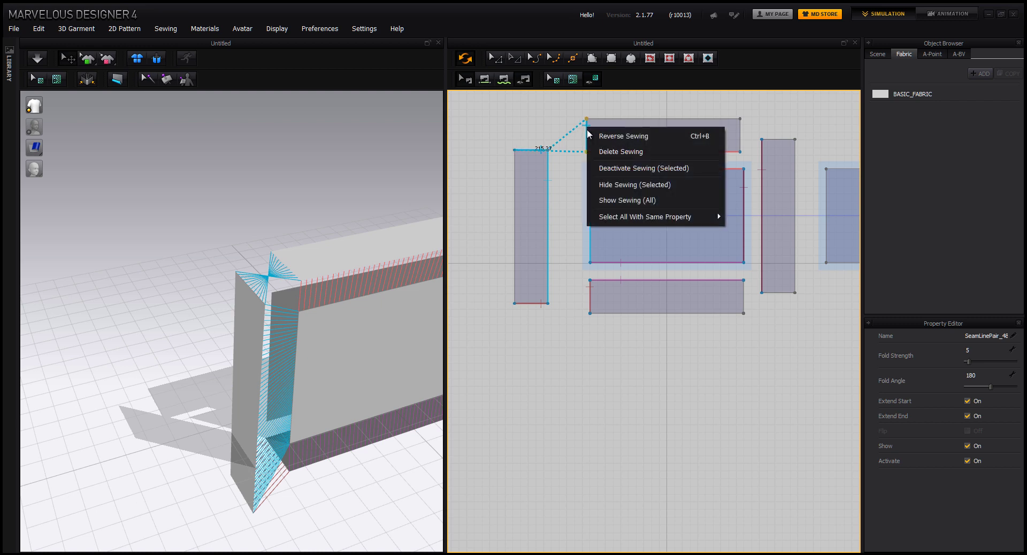
{"action": "left_click", "coordinate": [631, 138]}
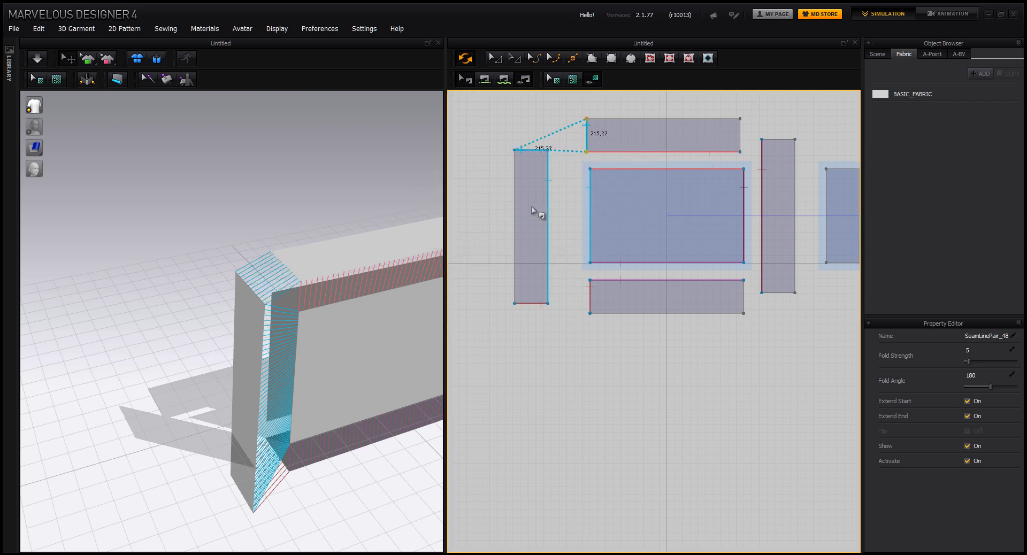
Sew the right strip's short ends to the right ends of the upper and lower strips.
{"action": "left_click", "coordinate": [486, 83]}
{"action": "middle_click_drag", "start_coordinate": [604, 269], "coordinate": [483, 280]}
{"action": "middle_click_drag", "start_coordinate": [619, 227], "coordinate": [653, 227]}
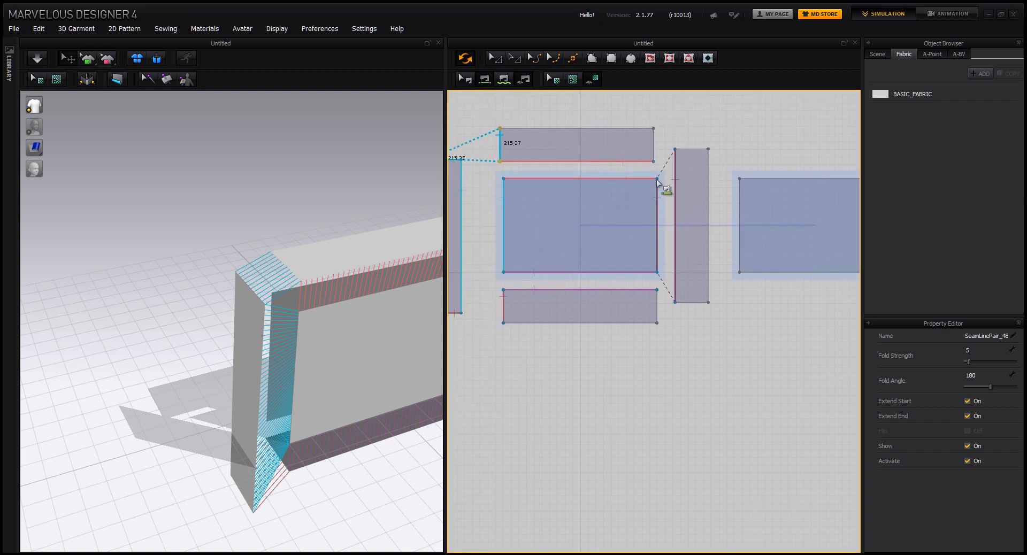
{"action": "left_click", "coordinate": [659, 150]}
{"action": "right_click_drag", "start_coordinate": [419, 390], "coordinate": [436, 316]}
{"action": "left_click", "coordinate": [685, 303]}
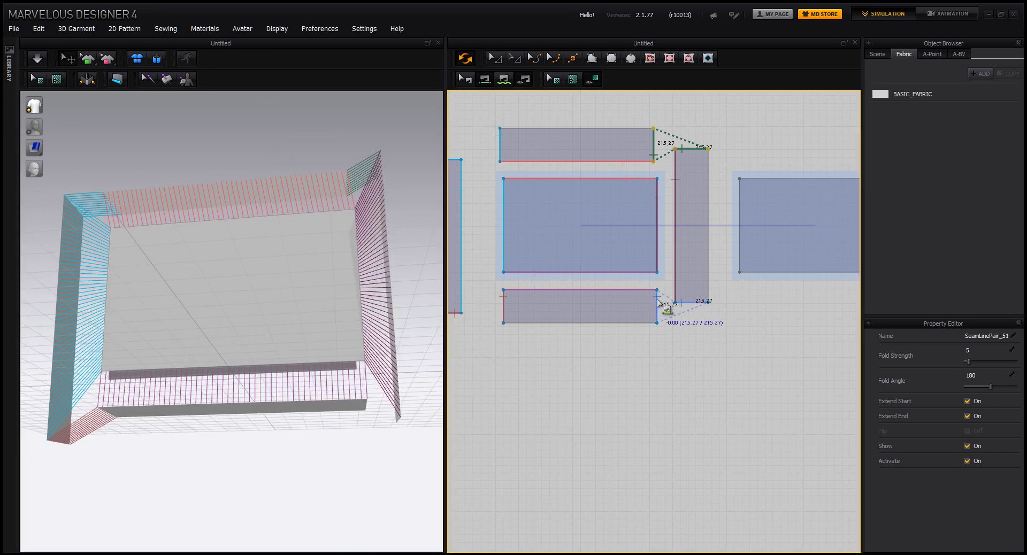
{"action": "left_click", "coordinate": [657, 307]}
{"action": "mouse_move", "coordinate": [360, 390]}
{"action": "right_mouse_down"}
{"action": "mouse_move", "coordinate": [229, 418]}
{"action": "mouse_move", "coordinate": [374, 385]}
{"action": "right_mouse_up"}
Sew the symmetric copy's near side edge to the right strip's outer edge and its top edge to the upper strip.
{"action": "right_click_drag", "start_coordinate": [677, 271], "coordinate": [647, 277]}
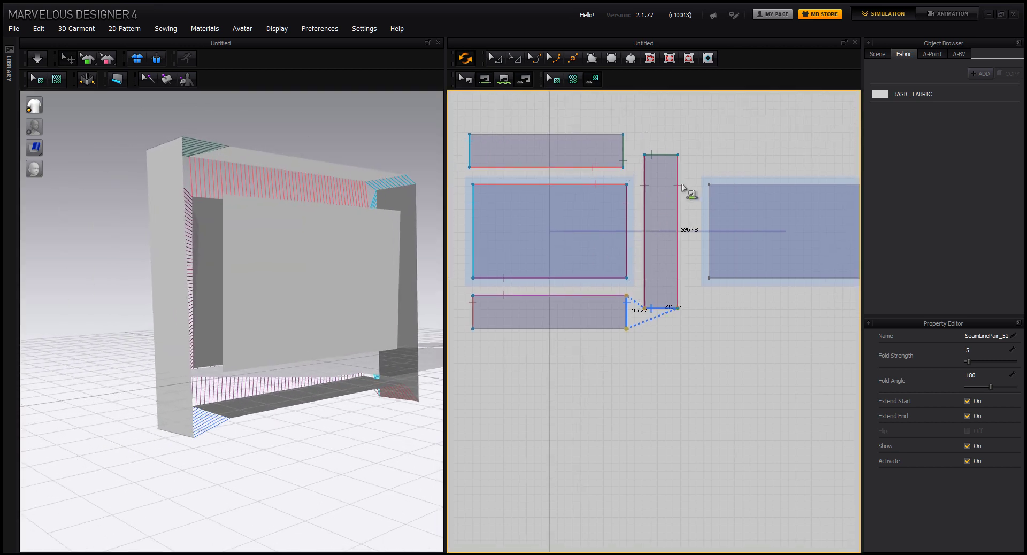
{"action": "right_click_drag", "start_coordinate": [413, 340], "coordinate": [661, 310]}
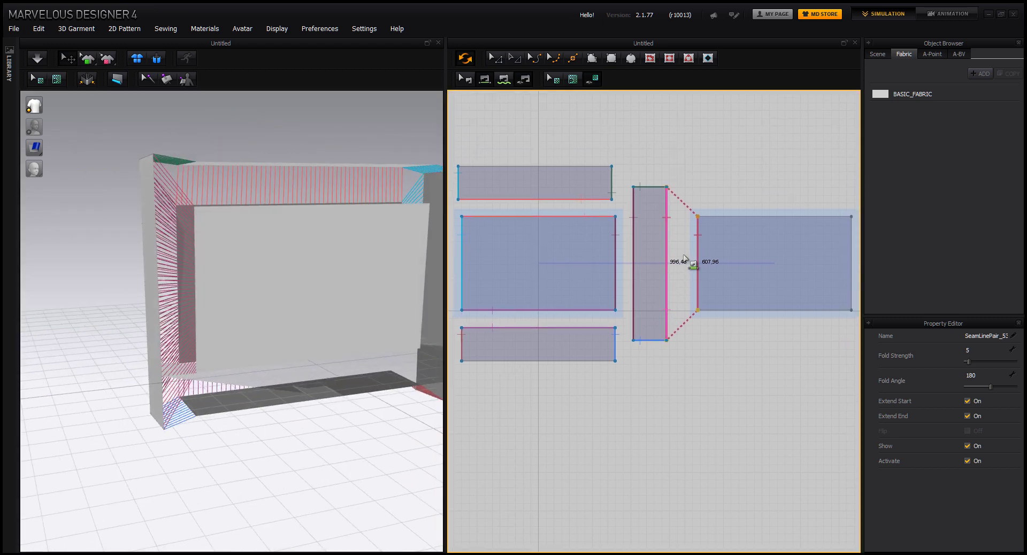
{"action": "left_click", "coordinate": [730, 215]}
{"action": "left_click", "coordinate": [588, 166]}
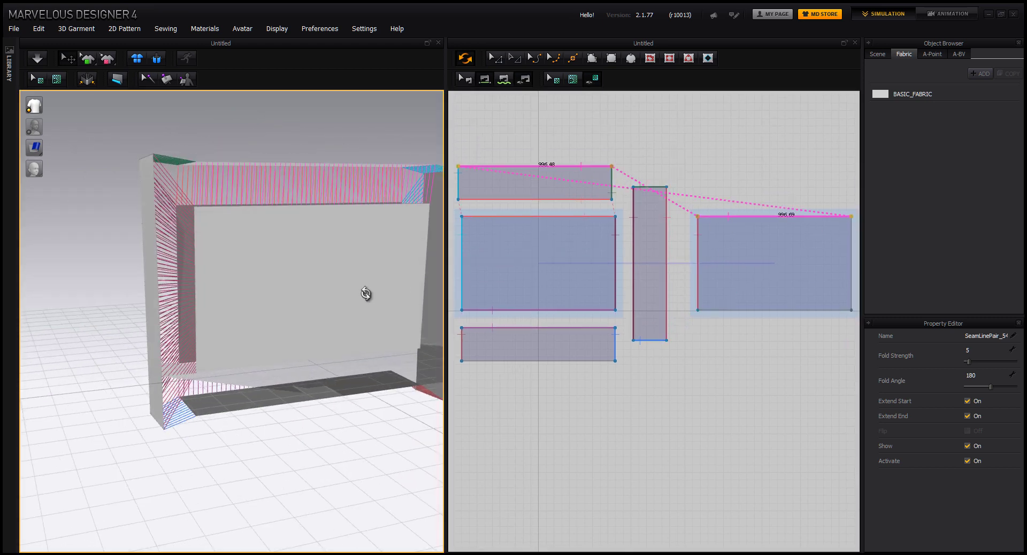
{"action": "mouse_move", "coordinate": [366, 294]}
{"action": "right_mouse_down"}
{"action": "mouse_move", "coordinate": [383, 321]}
{"action": "mouse_move", "coordinate": [375, 308]}
{"action": "right_mouse_up"}
Sew the symmetric copy's bottom edge to the lower strip's outer edge and its far side edge to the left strip.
{"action": "middle_click_drag", "start_coordinate": [733, 278], "coordinate": [766, 243]}
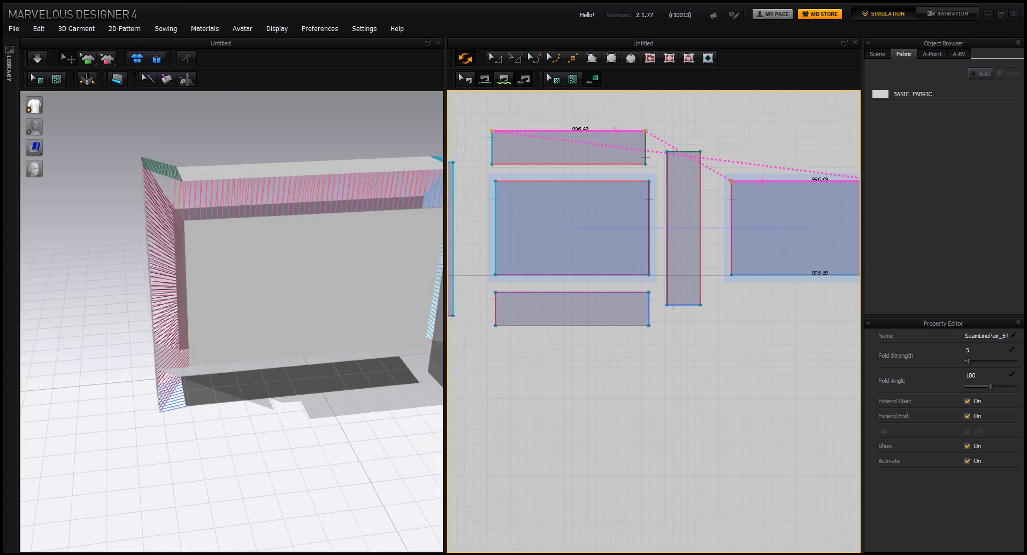
{"action": "left_click", "coordinate": [627, 326]}
{"action": "right_click_drag", "start_coordinate": [353, 383], "coordinate": [361, 354]}
{"action": "scroll", "coordinate": [685, 270], "scroll_direction": "down", "scroll_amount": 3}
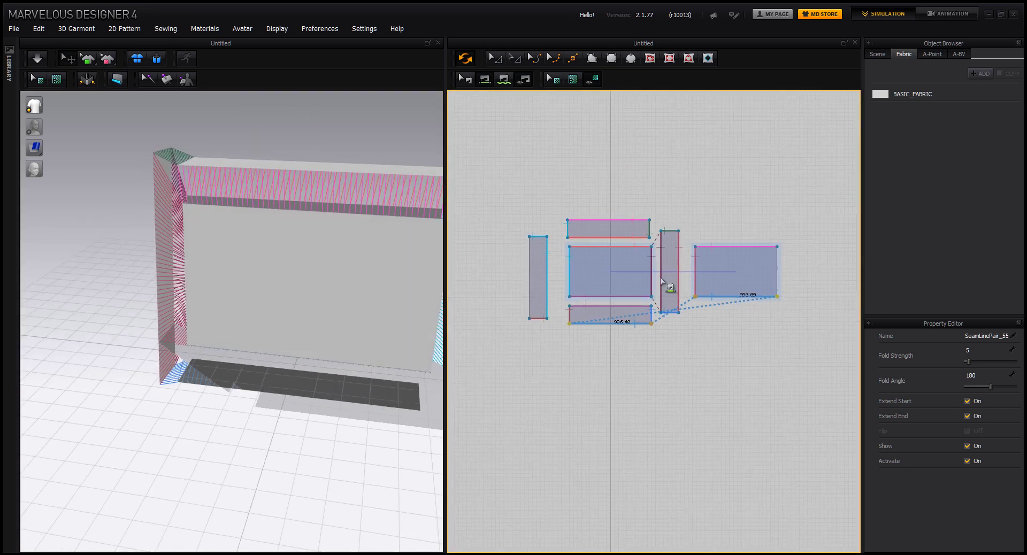
{"action": "left_click", "coordinate": [528, 253]}
{"action": "right_click_drag", "start_coordinate": [438, 304], "coordinate": [375, 331]}
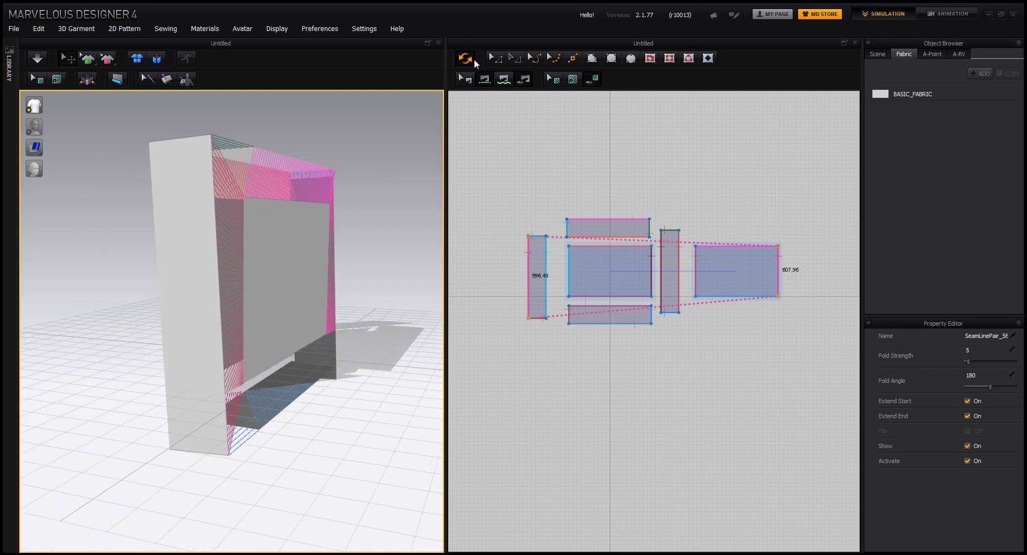
Select all four side strips and set their pressure to 30.
{"action": "left_click", "coordinate": [491, 63]}
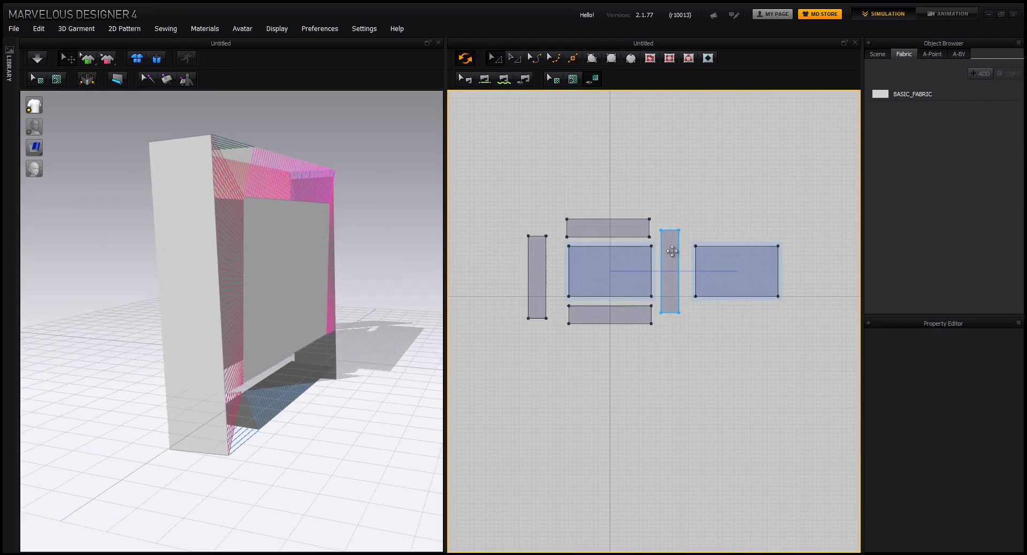
{"action": "left_click", "coordinate": [672, 251]}
{"action": "left_click", "coordinate": [623, 228], "text": "shift"}
{"action": "left_click", "coordinate": [538, 278], "text": "shift"}
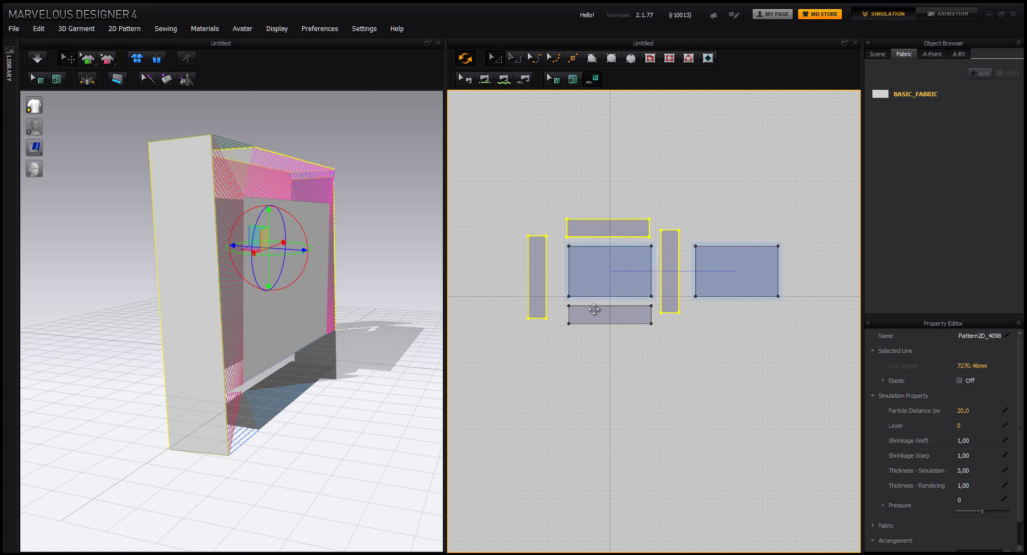
{"action": "left_click", "coordinate": [595, 311], "text": "shift"}
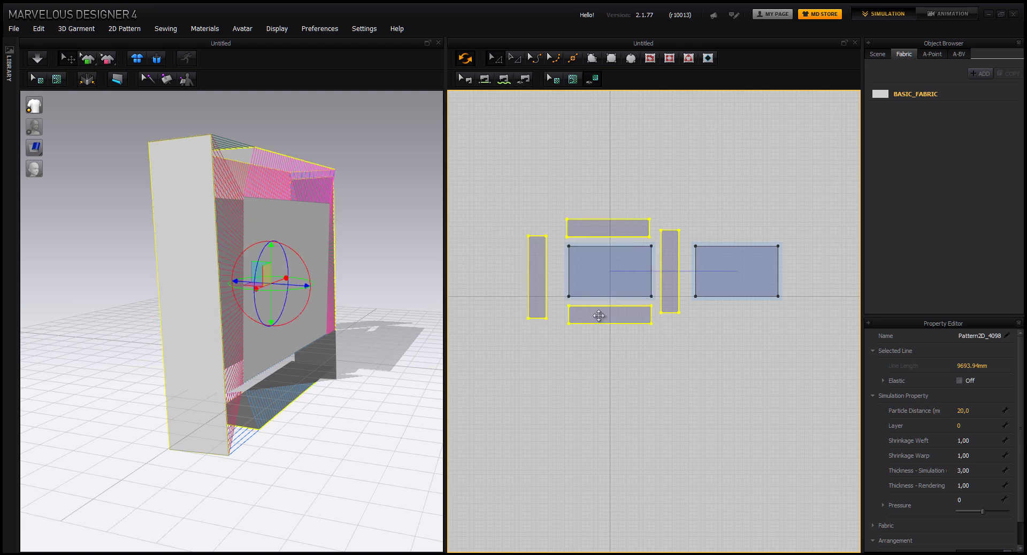
{"action": "left_click", "coordinate": [964, 501]}
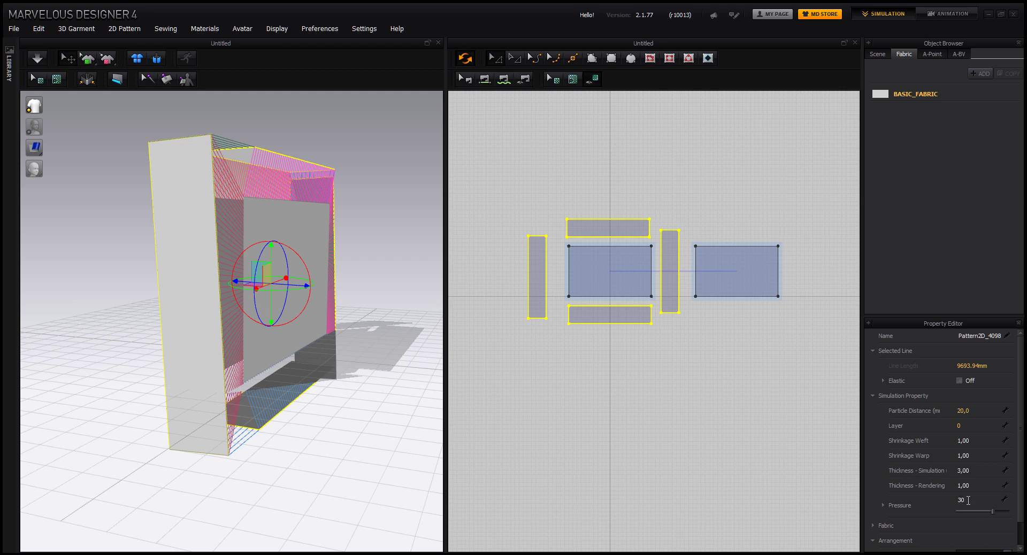
Run the simulation to drape and inflate the sewn box, stop it, and inspect the cushion from several angles.
{"action": "right_click_drag", "start_coordinate": [381, 271], "coordinate": [296, 252]}
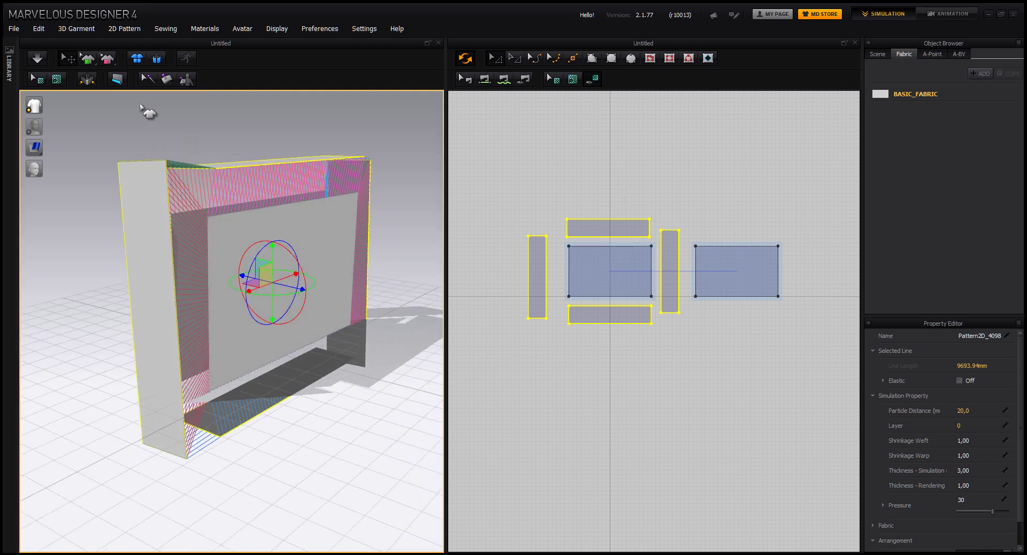
{"action": "left_click", "coordinate": [37, 60]}
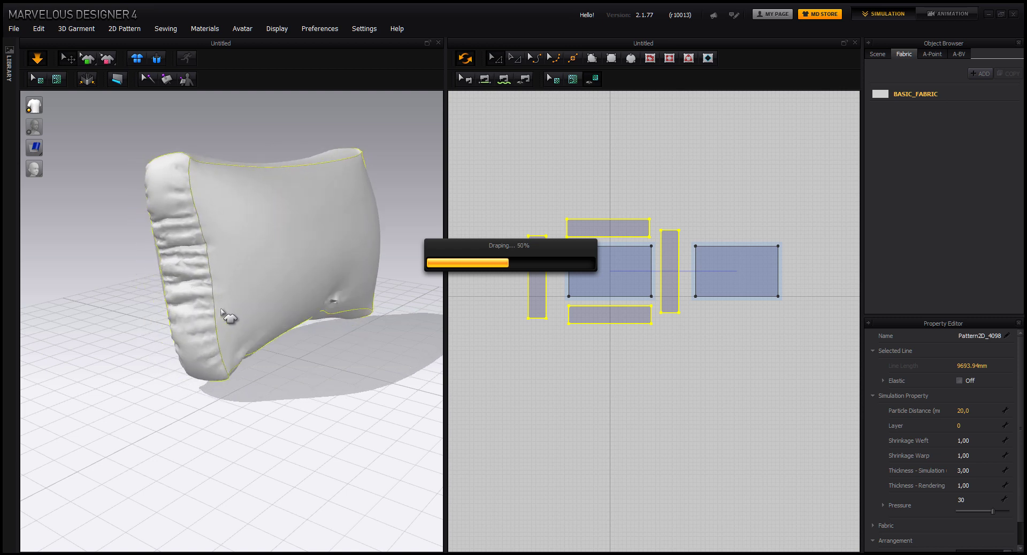
{"action": "right_click_drag", "start_coordinate": [260, 360], "coordinate": [184, 241]}
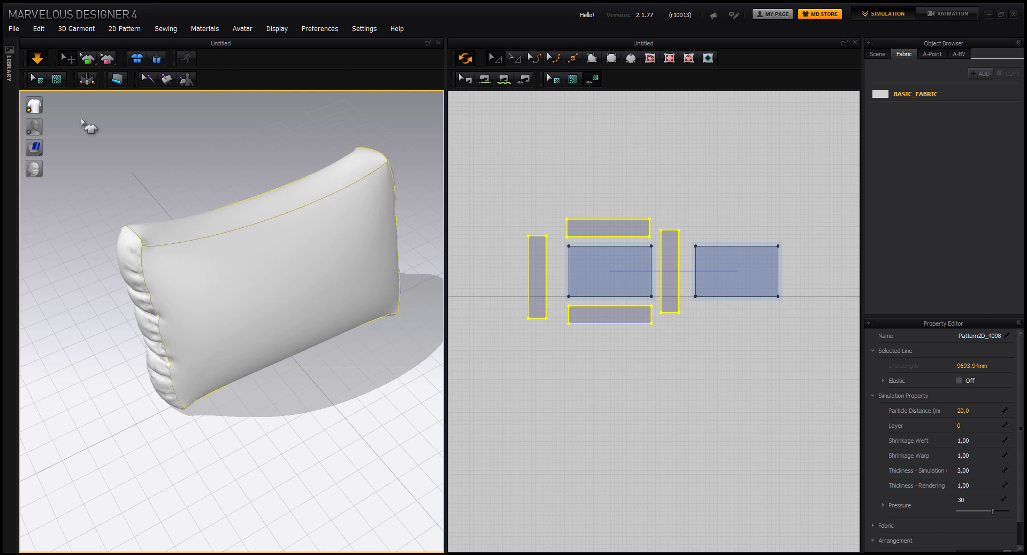
{"action": "key", "text": "space"}
{"action": "right_click_drag", "start_coordinate": [80, 128], "coordinate": [230, 237]}
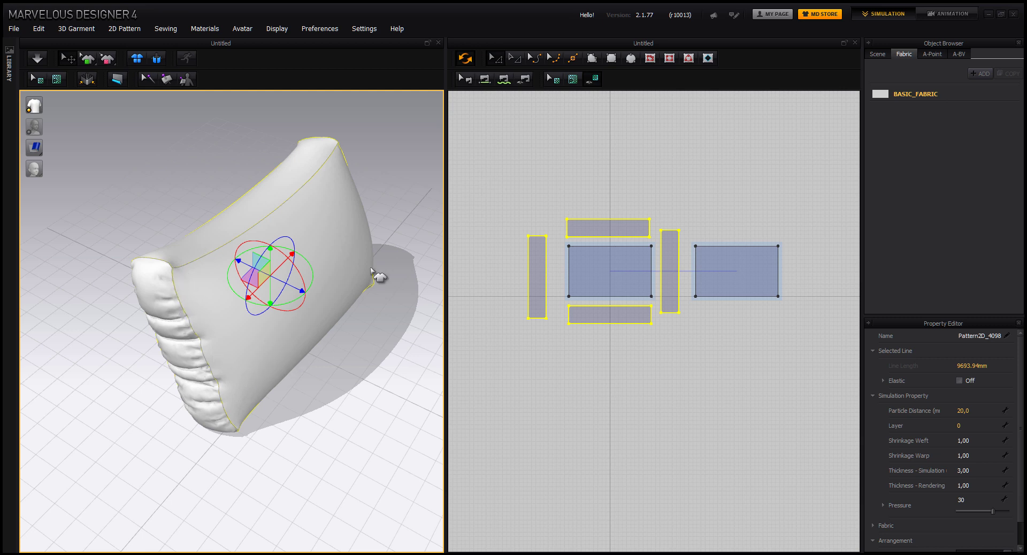
Run the simulation and widen the upper strip at both ends so it extends past the adjacent rectangle's sides.
{"action": "right_click_drag", "start_coordinate": [196, 337], "coordinate": [202, 313]}
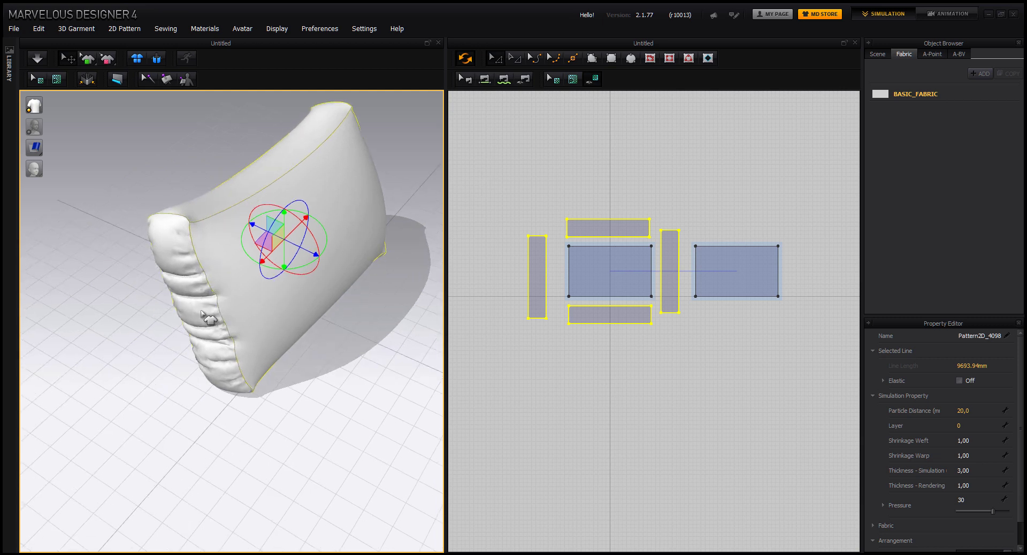
{"action": "left_click", "coordinate": [592, 227]}
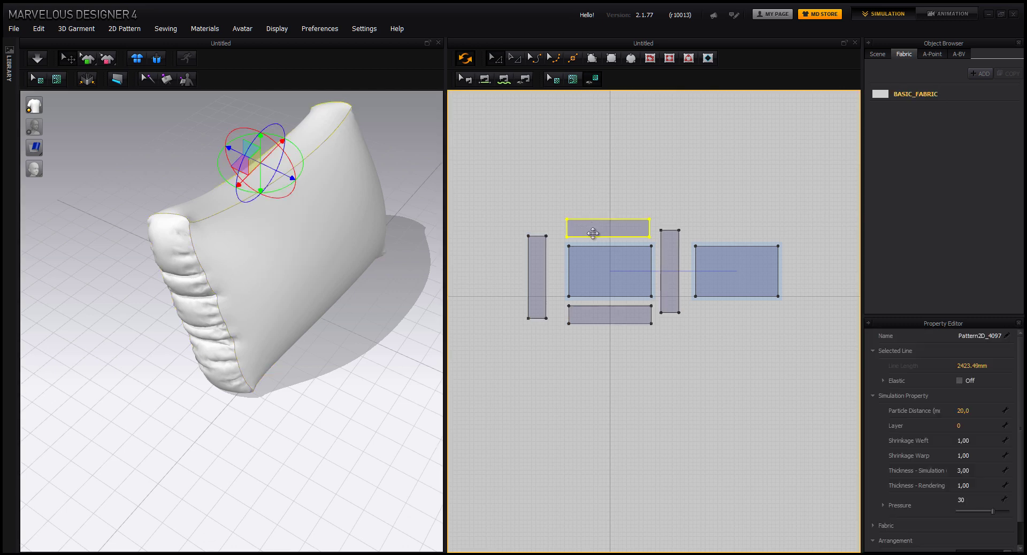
{"action": "scroll", "coordinate": [593, 212], "scroll_direction": "up", "scroll_amount": 2}
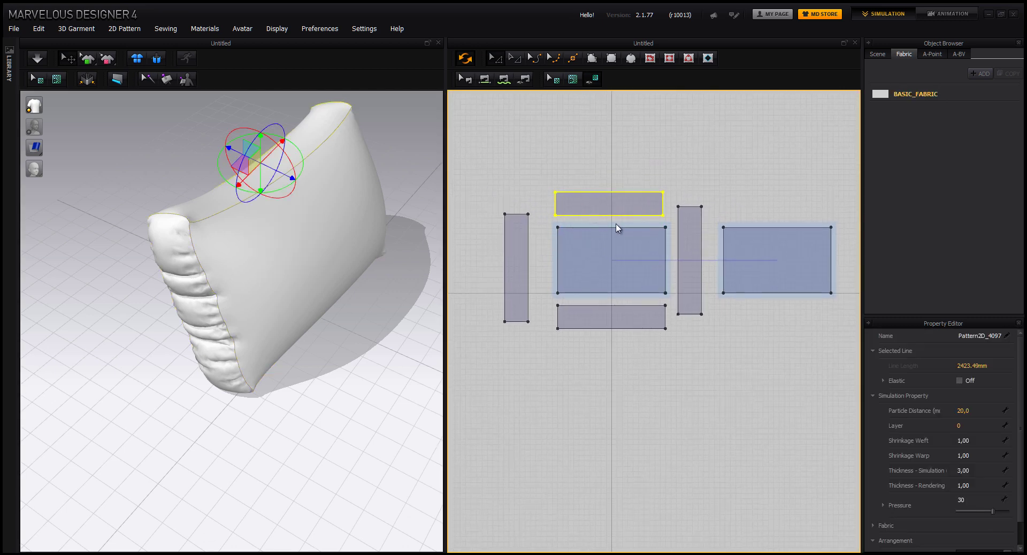
{"action": "scroll", "coordinate": [588, 210], "scroll_direction": "up", "scroll_amount": 2}
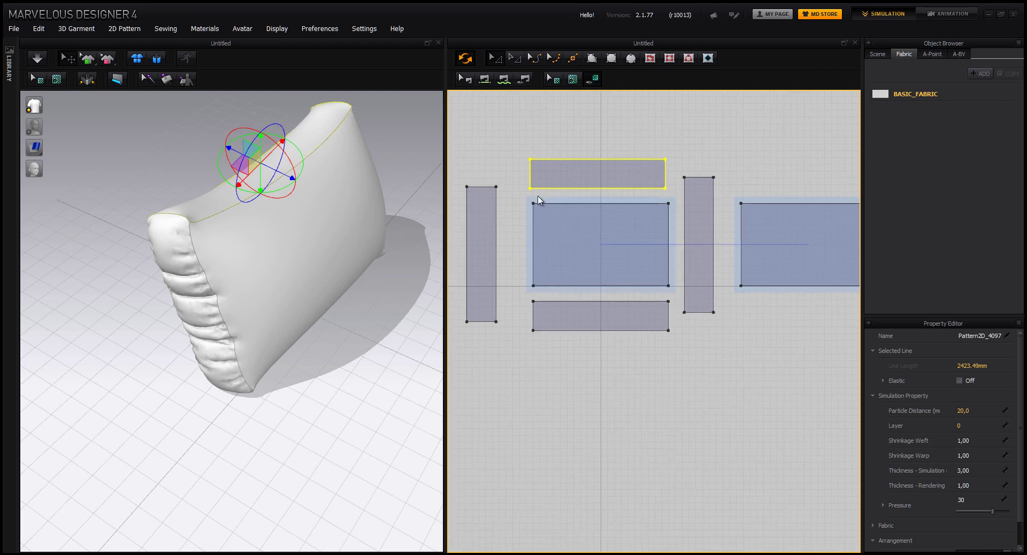
{"action": "left_click", "coordinate": [36, 59]}
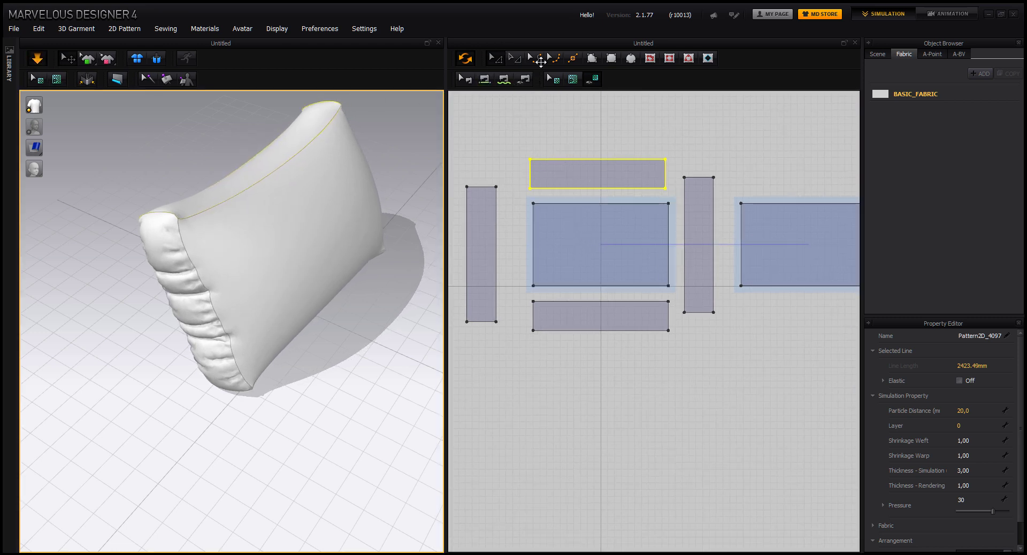
{"action": "left_click", "coordinate": [541, 58]}
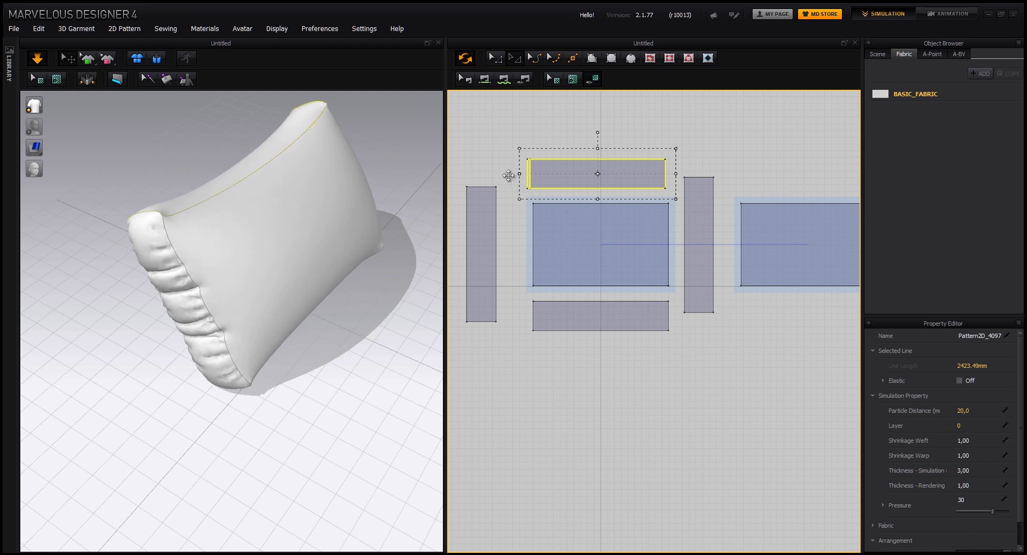
{"action": "left_click_drag", "start_coordinate": [508, 175], "coordinate": [501, 173]}
{"action": "left_click_drag", "start_coordinate": [667, 174], "coordinate": [695, 176]}
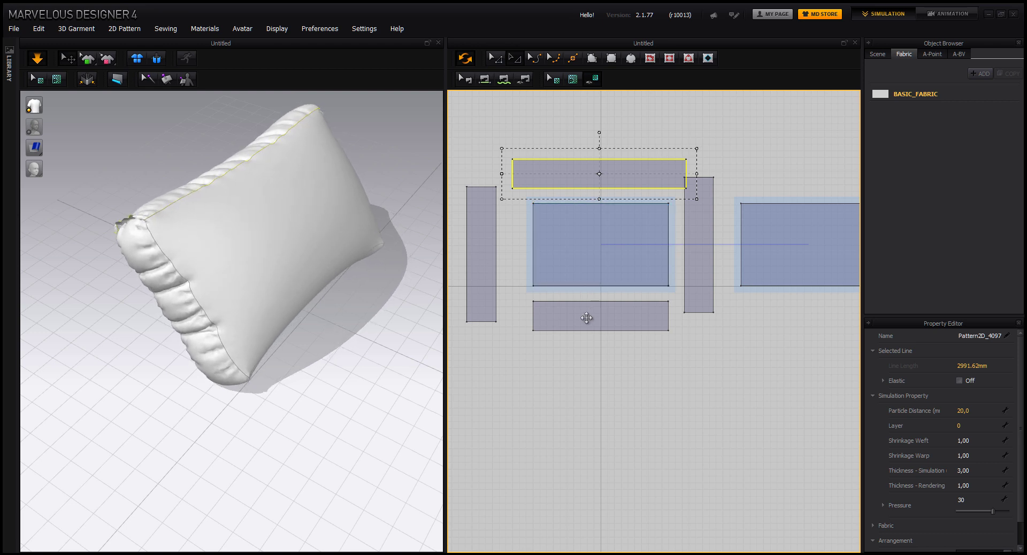
Widen the lower strip at both ends to roughly match the upper strip, and check the cushion's gathered sides.
{"action": "left_click", "coordinate": [534, 322]}
{"action": "left_click_drag", "start_coordinate": [510, 317], "coordinate": [505, 318]}
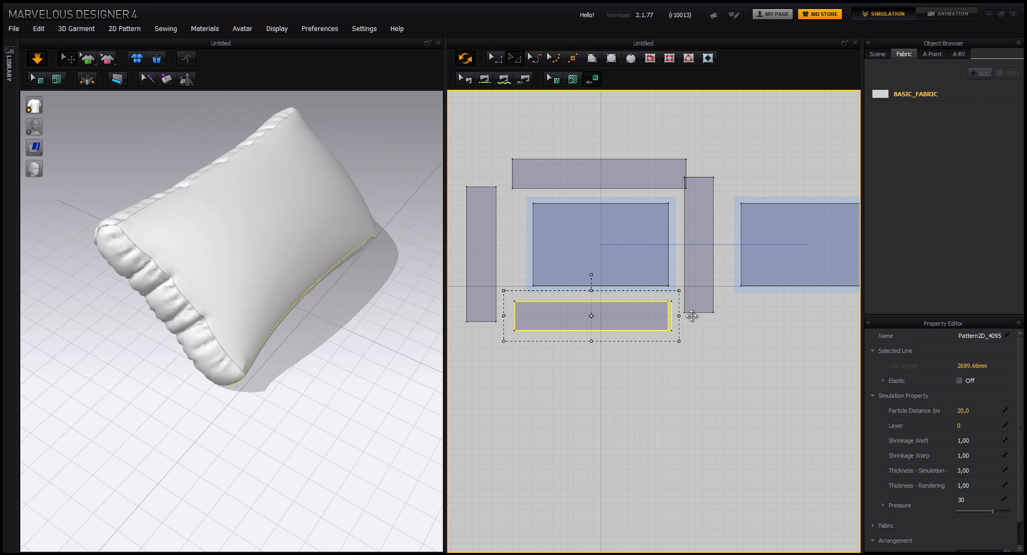
{"action": "left_click_drag", "start_coordinate": [657, 319], "coordinate": [659, 320]}
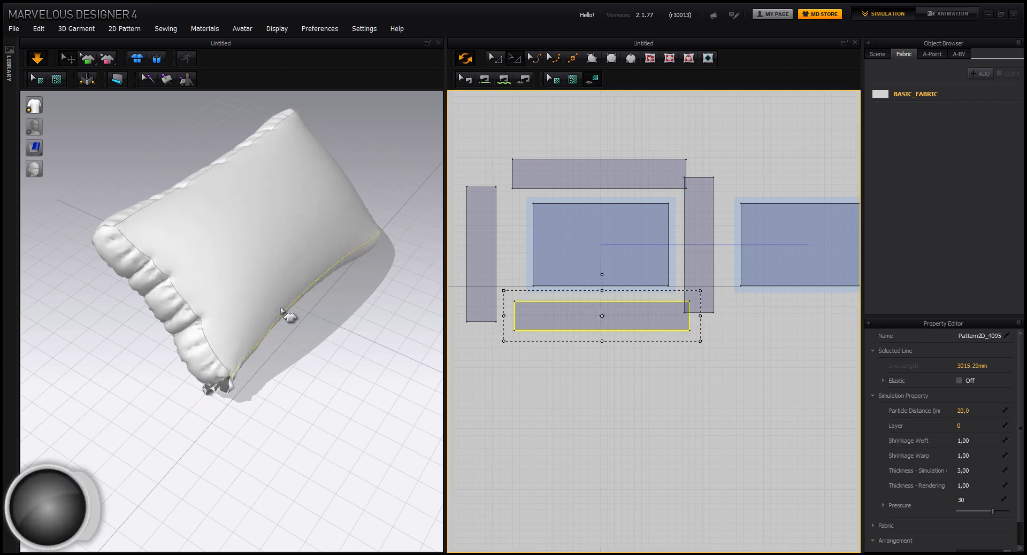
{"action": "right_click_drag", "start_coordinate": [309, 337], "coordinate": [258, 401]}
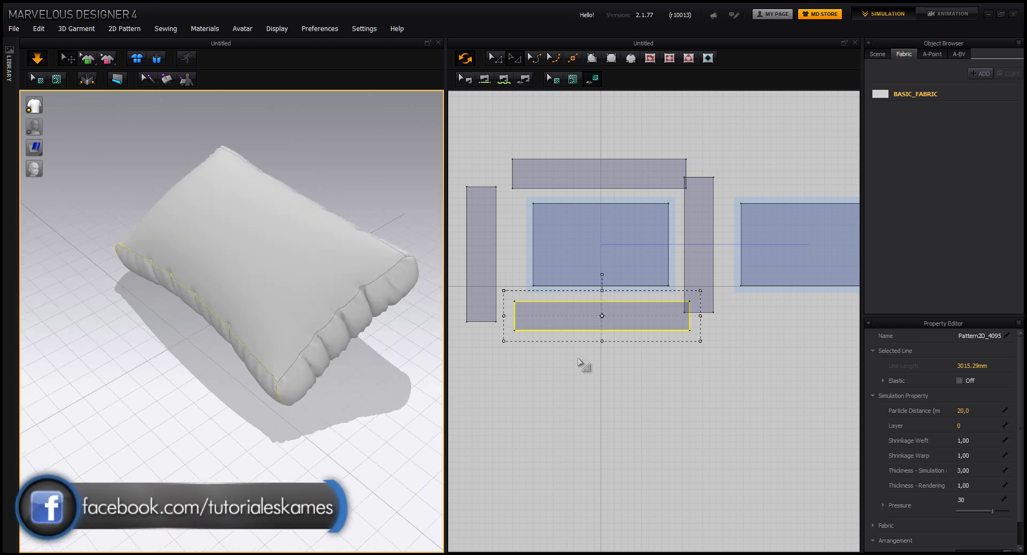
Set the front color of BASIC_FABRIC to teal, hex 157084.
{"action": "left_click", "coordinate": [876, 95]}
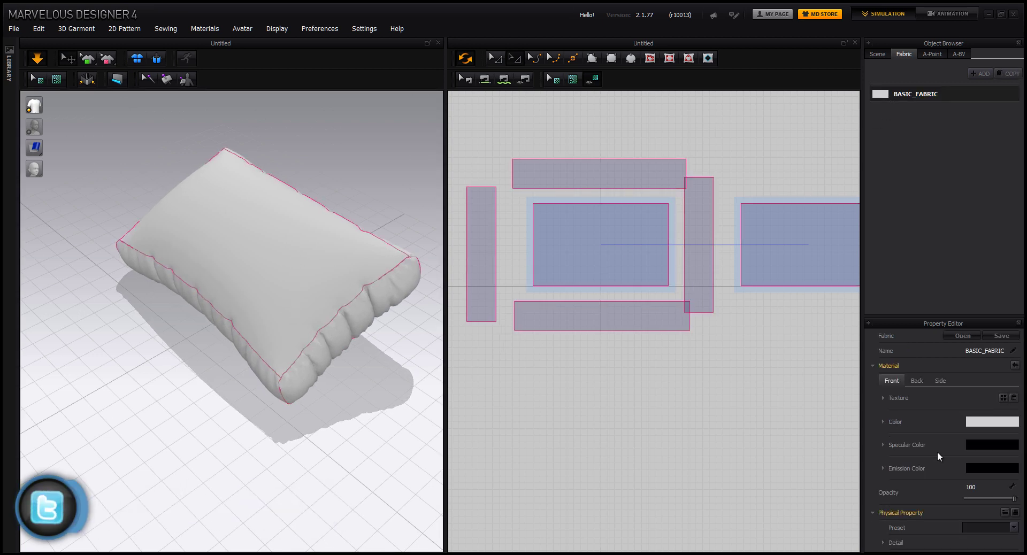
{"action": "left_click", "coordinate": [979, 424]}
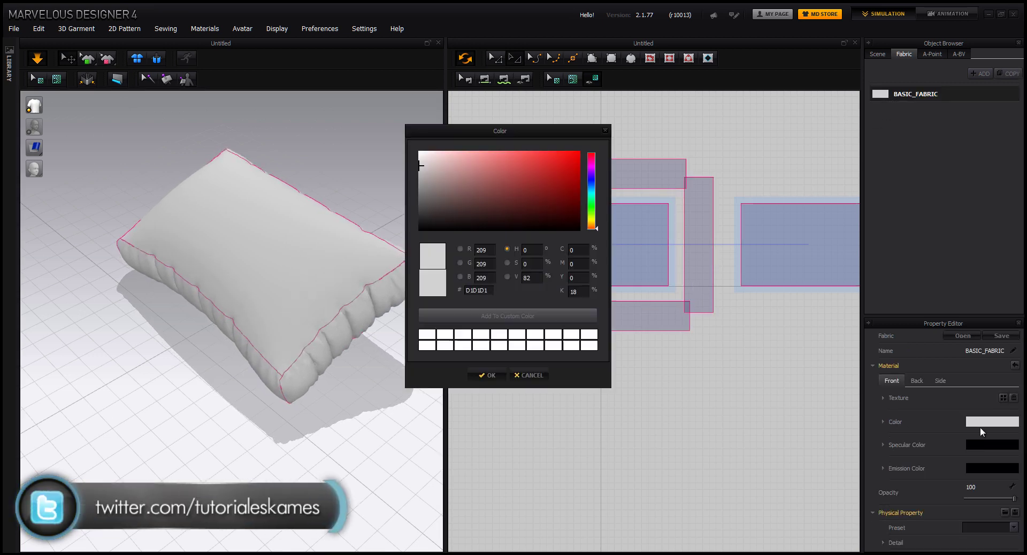
{"action": "left_click", "coordinate": [593, 214]}
{"action": "left_click", "coordinate": [553, 191]}
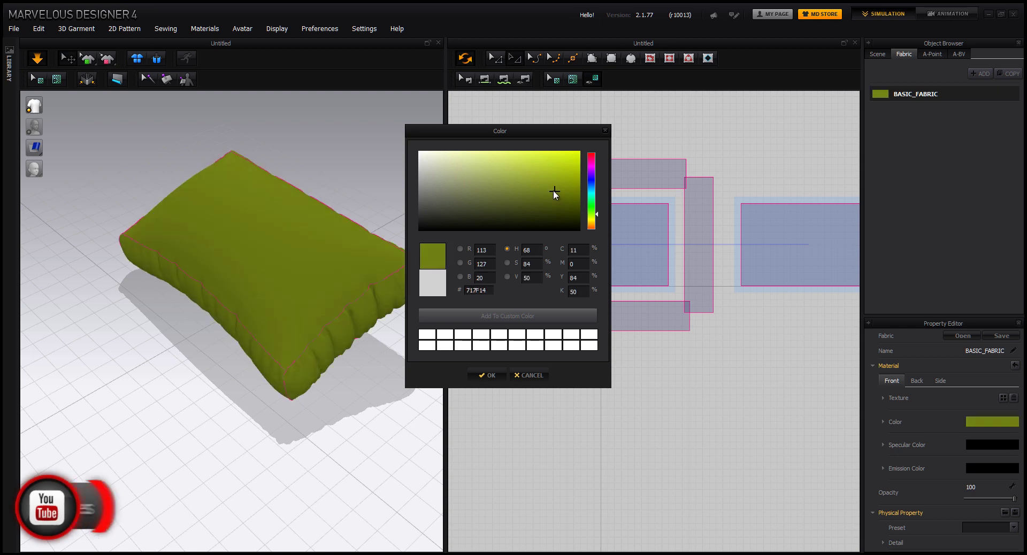
{"action": "left_click", "coordinate": [592, 191]}
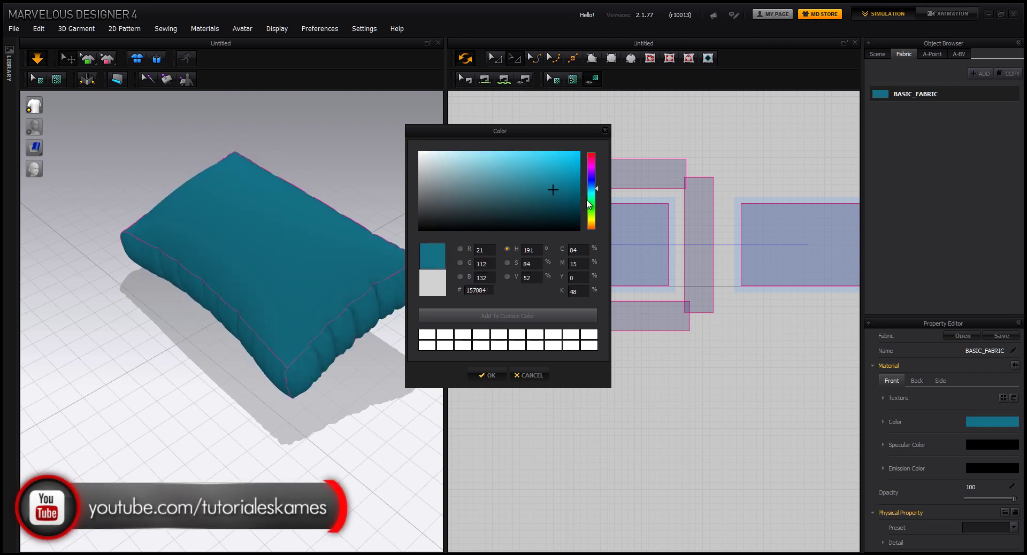
{"action": "left_click", "coordinate": [488, 375]}
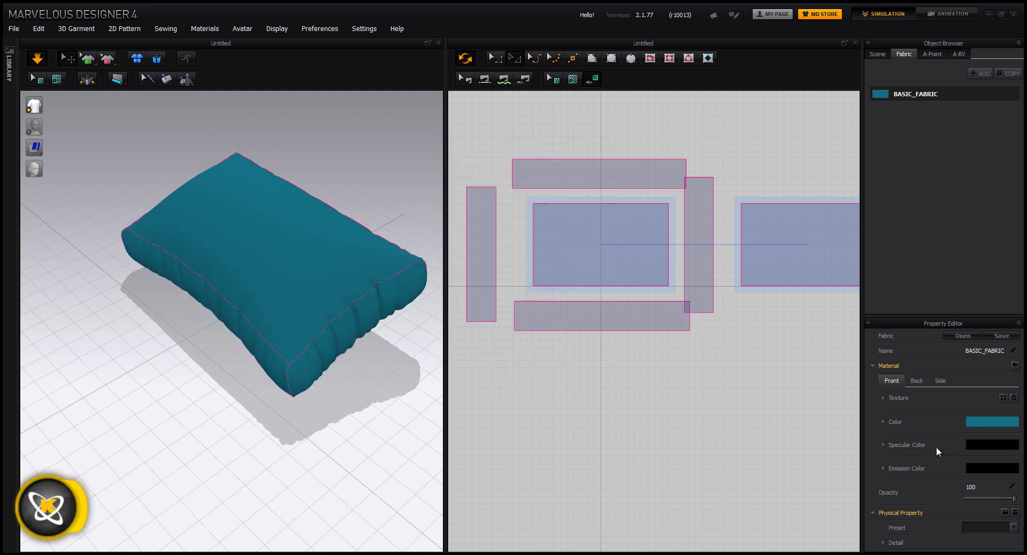
Set the fabric's specular color to light cyan, hex 7FD9DC, and raise its shininess to 31.
{"action": "left_click", "coordinate": [980, 443]}
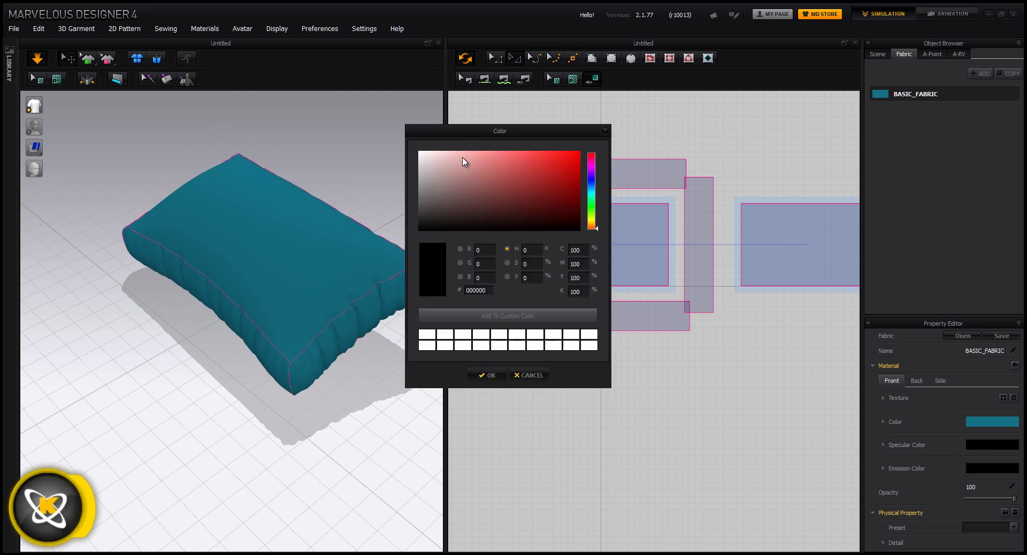
{"action": "left_click", "coordinate": [591, 194]}
{"action": "left_click_drag", "start_coordinate": [471, 174], "coordinate": [471, 163]}
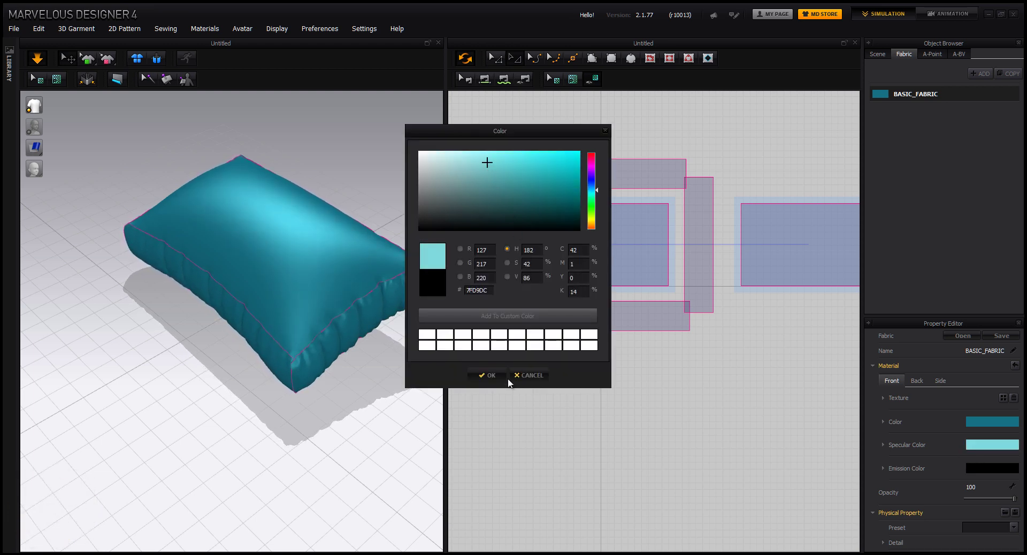
{"action": "left_click", "coordinate": [487, 375]}
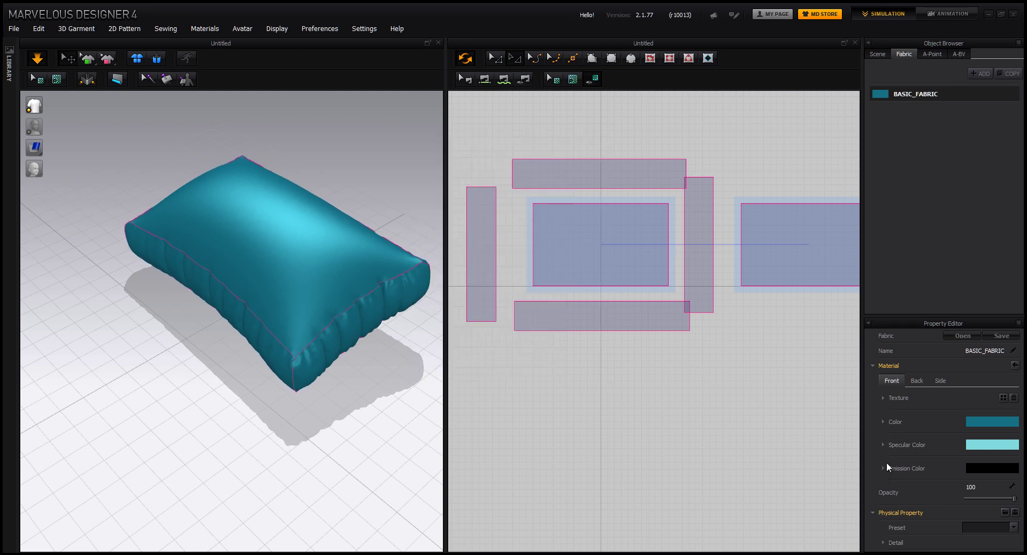
{"action": "left_click", "coordinate": [883, 445]}
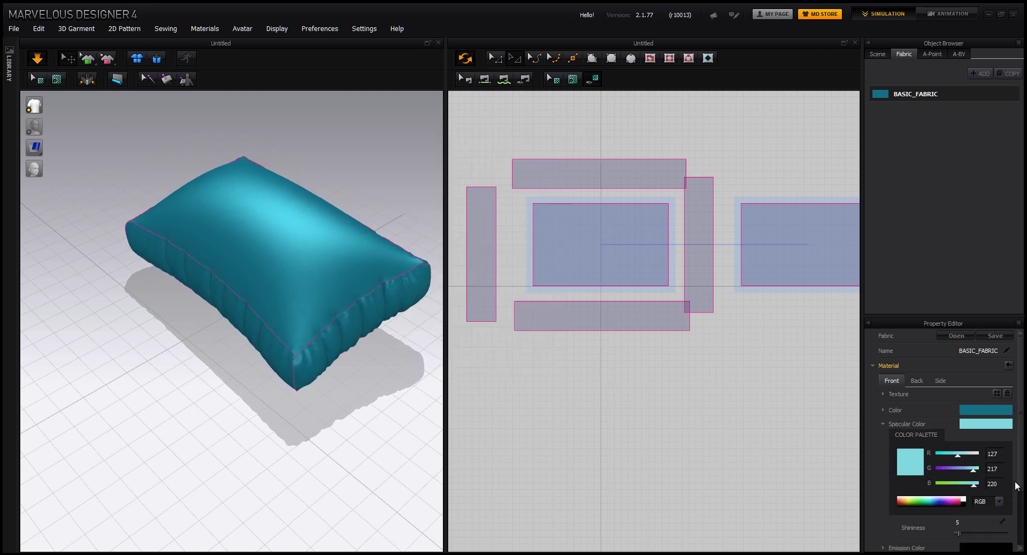
{"action": "left_click_drag", "start_coordinate": [959, 536], "coordinate": [969, 537]}
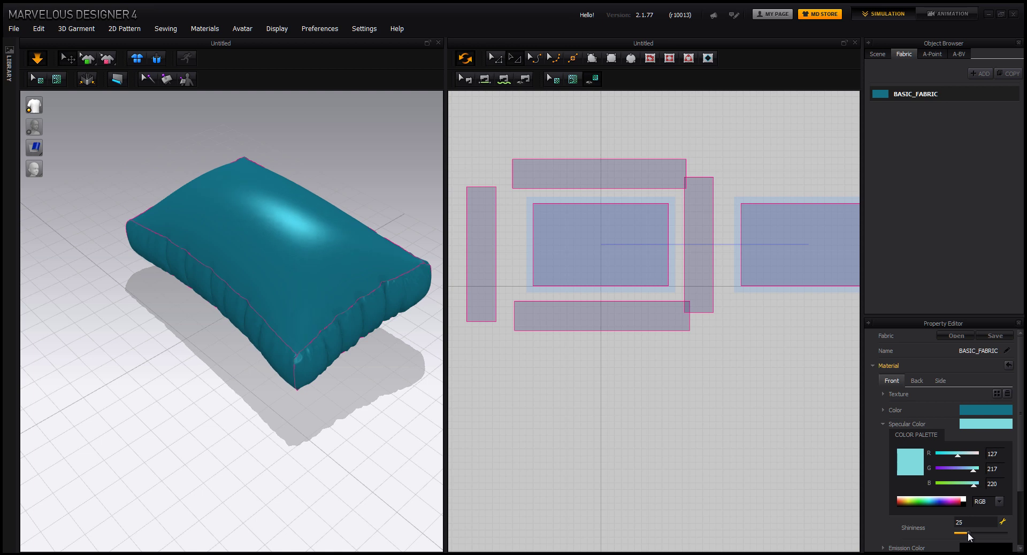
Examine the highlights and side wrinkles of the shiny cushion from several angles and distances.
{"action": "right_click_drag", "start_coordinate": [292, 315], "coordinate": [293, 339]}
{"action": "scroll", "coordinate": [286, 343], "scroll_direction": "up", "scroll_amount": 3}
{"action": "middle_click_drag", "start_coordinate": [301, 322], "coordinate": [250, 365]}
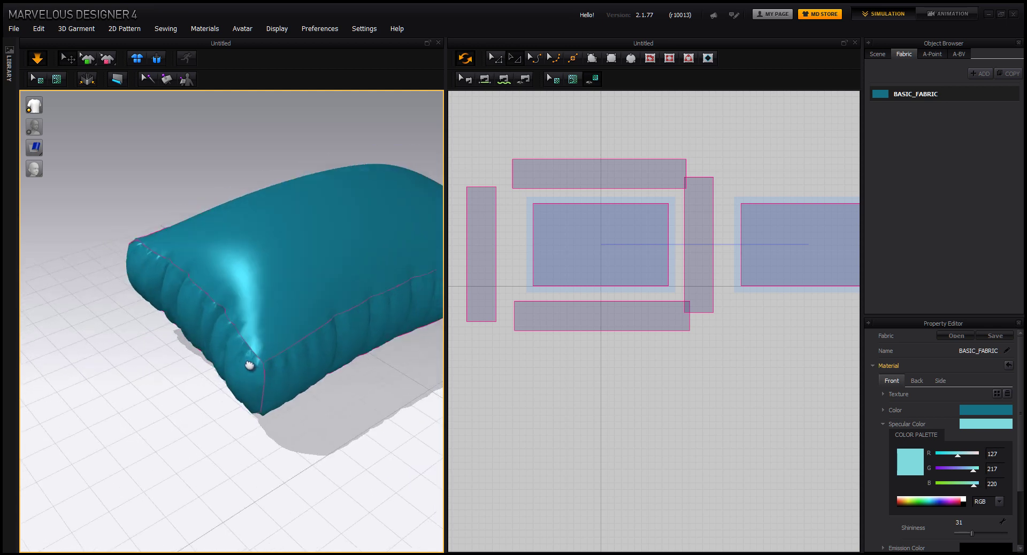
{"action": "right_click_drag", "start_coordinate": [250, 365], "coordinate": [275, 340]}
{"action": "middle_click_drag", "start_coordinate": [275, 340], "coordinate": [277, 314]}
{"action": "right_click_drag", "start_coordinate": [278, 314], "coordinate": [319, 302]}
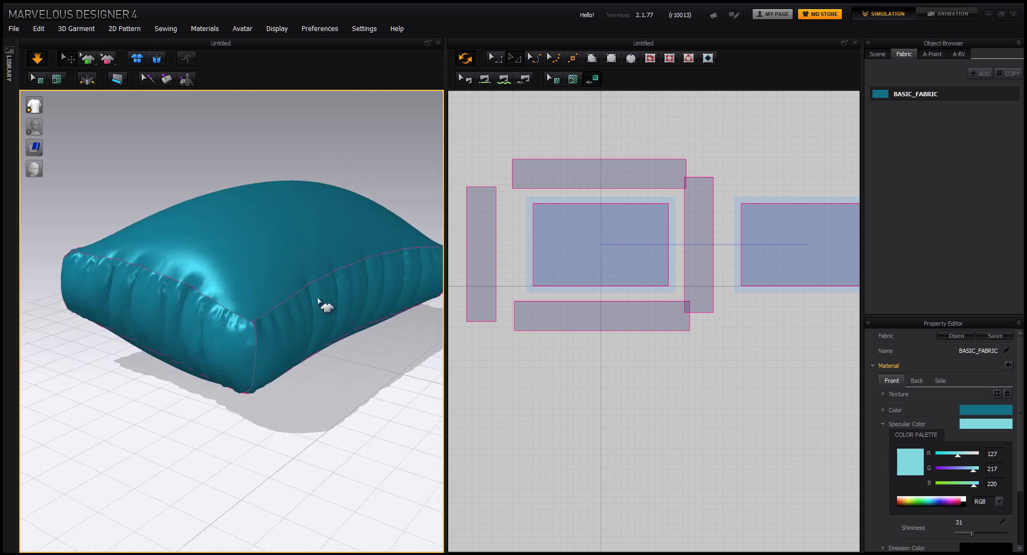
{"action": "scroll", "coordinate": [315, 334], "scroll_direction": "up", "scroll_amount": 2}
{"action": "scroll", "coordinate": [313, 320], "scroll_direction": "down", "scroll_amount": 4}
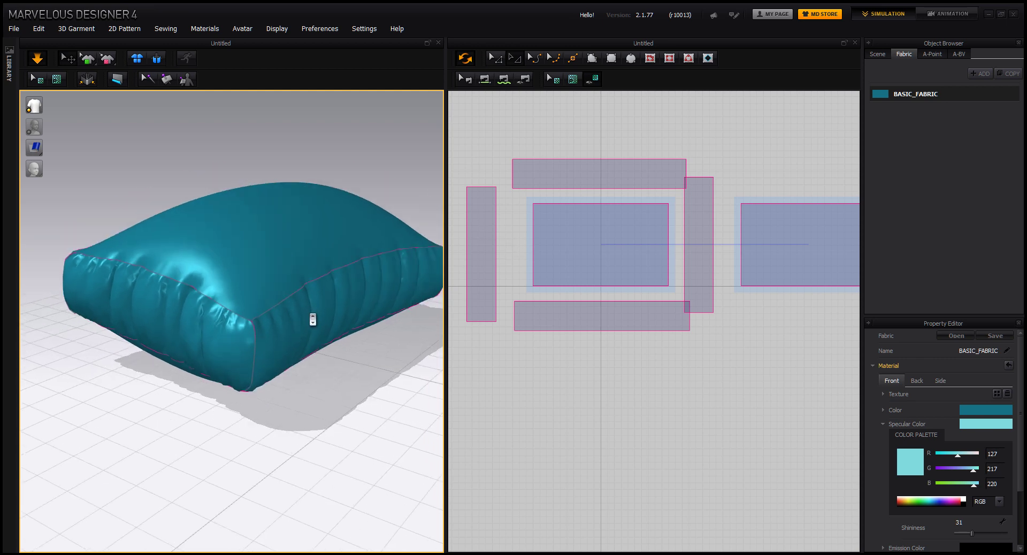
Set the pressure of the two large rectangles to 12, inspect the flatter cushion, and stop the simulation.
{"action": "left_click", "coordinate": [602, 219]}
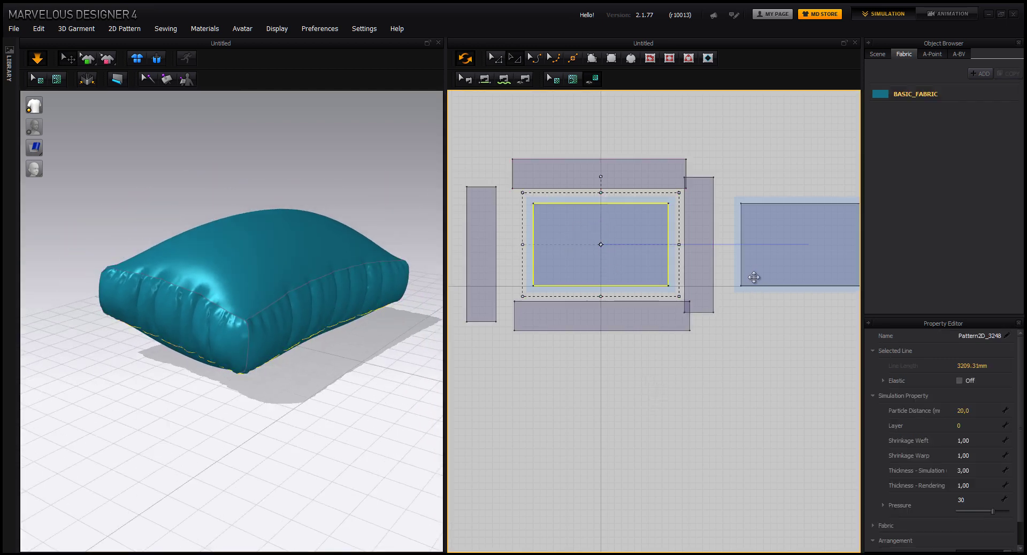
{"action": "left_click", "coordinate": [768, 265], "text": "shift"}
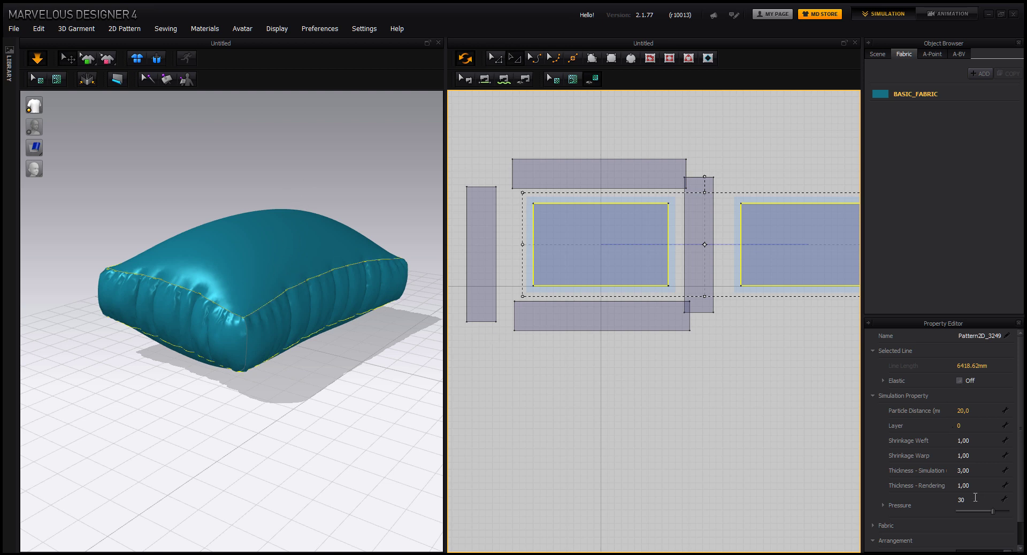
{"action": "left_click_drag", "start_coordinate": [992, 514], "coordinate": [984, 512]}
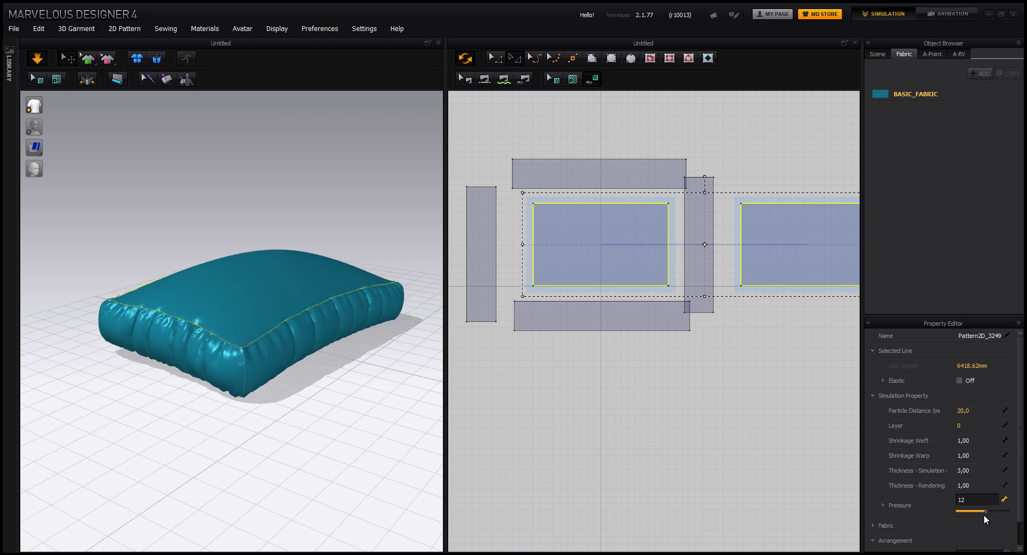
{"action": "right_click_drag", "start_coordinate": [365, 408], "coordinate": [324, 412]}
{"action": "right_click_drag", "start_coordinate": [321, 185], "coordinate": [280, 172]}
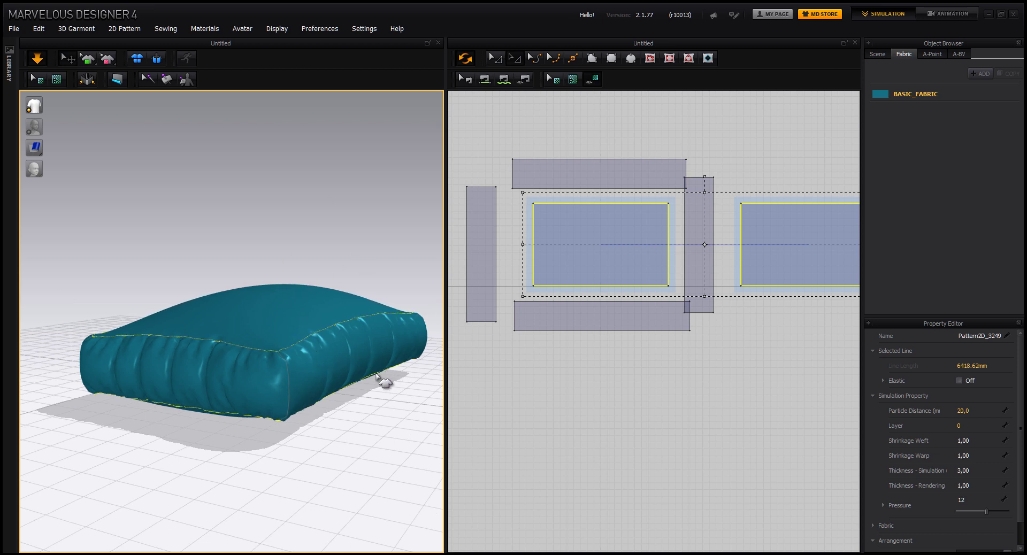
{"action": "right_click_drag", "start_coordinate": [385, 381], "coordinate": [283, 434]}
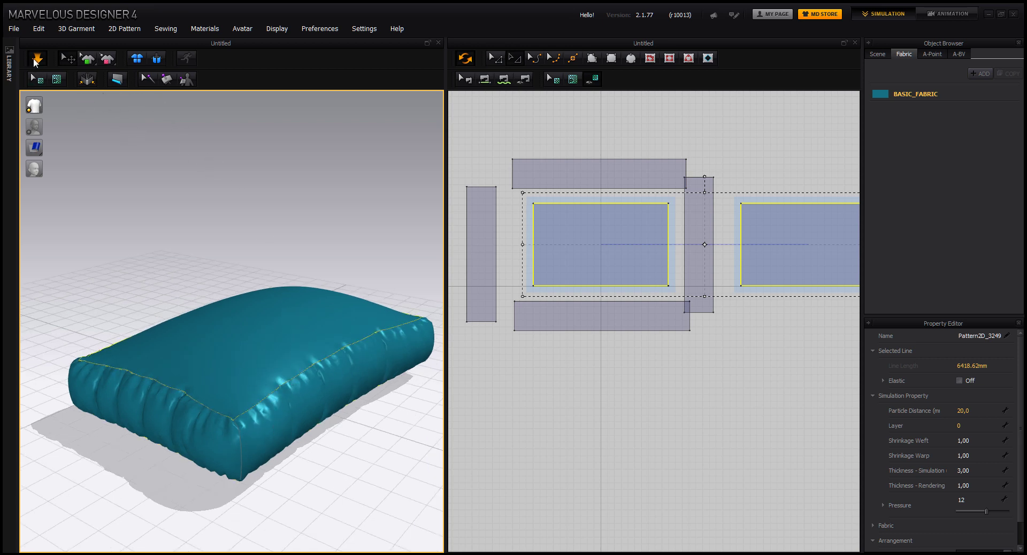
{"action": "left_click", "coordinate": [34, 59]}
Delete all six cushion pattern pieces to leave an empty workspace.
{"action": "scroll", "coordinate": [515, 294], "scroll_direction": "up", "scroll_amount": 1}
{"action": "scroll", "coordinate": [523, 240], "scroll_direction": "down", "scroll_amount": 8}
{"action": "scroll", "coordinate": [523, 234], "scroll_direction": "up", "scroll_amount": 4}
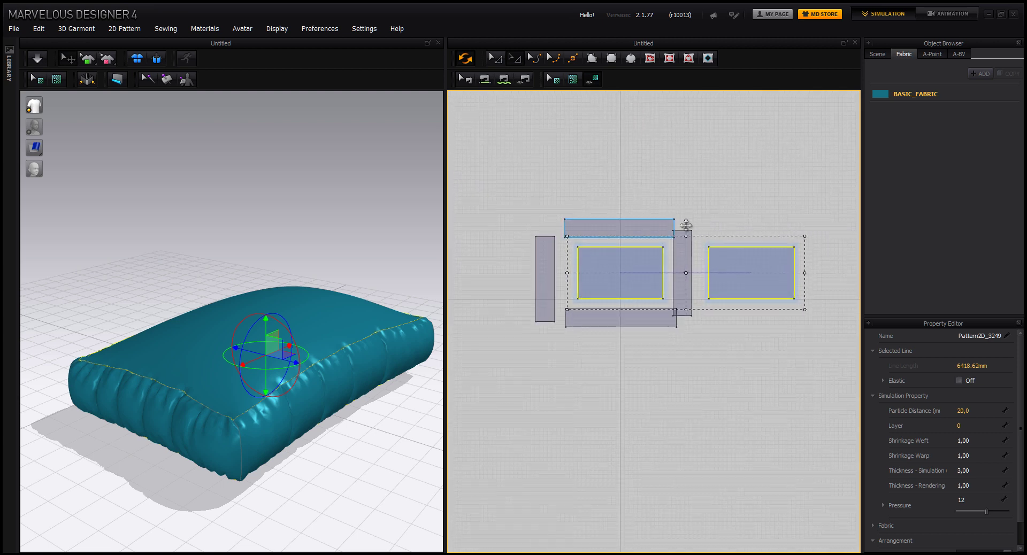
{"action": "left_click_drag", "start_coordinate": [820, 188], "coordinate": [535, 348]}
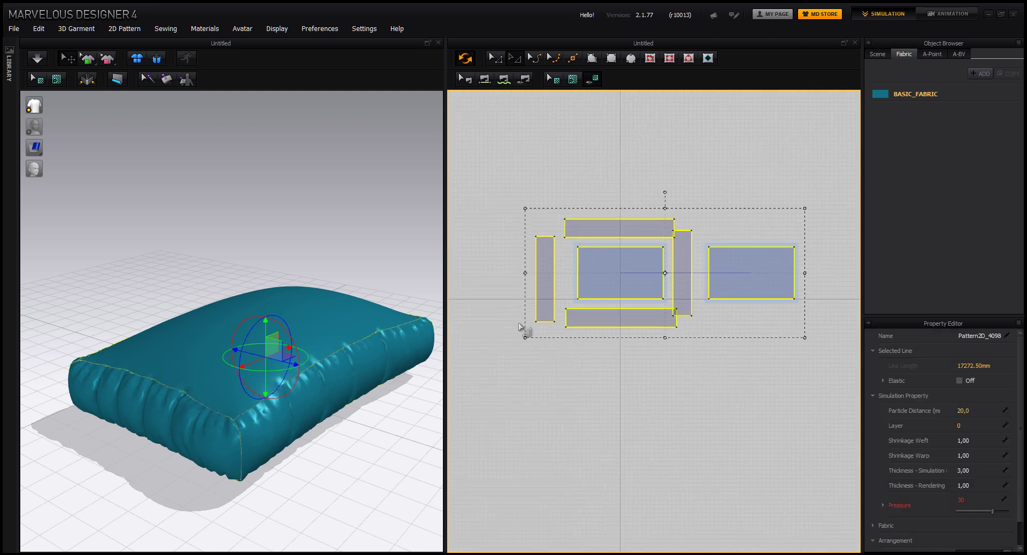
{"action": "key", "text": "Delete"}
{"action": "right_click_drag", "start_coordinate": [199, 404], "coordinate": [256, 324]}
{"action": "middle_click_drag", "start_coordinate": [257, 324], "coordinate": [282, 362]}
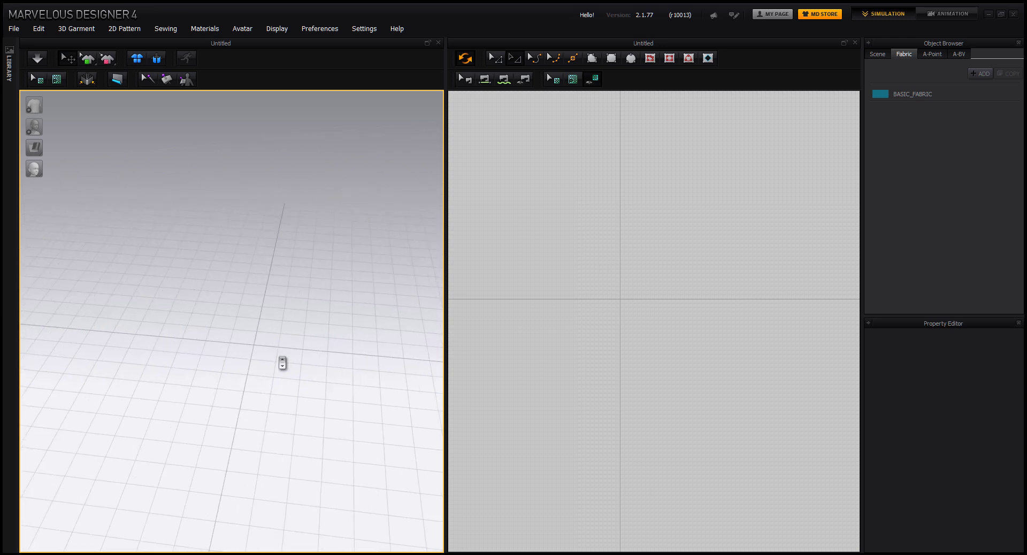
{"action": "scroll", "coordinate": [282, 362], "scroll_direction": "down", "scroll_amount": 3}
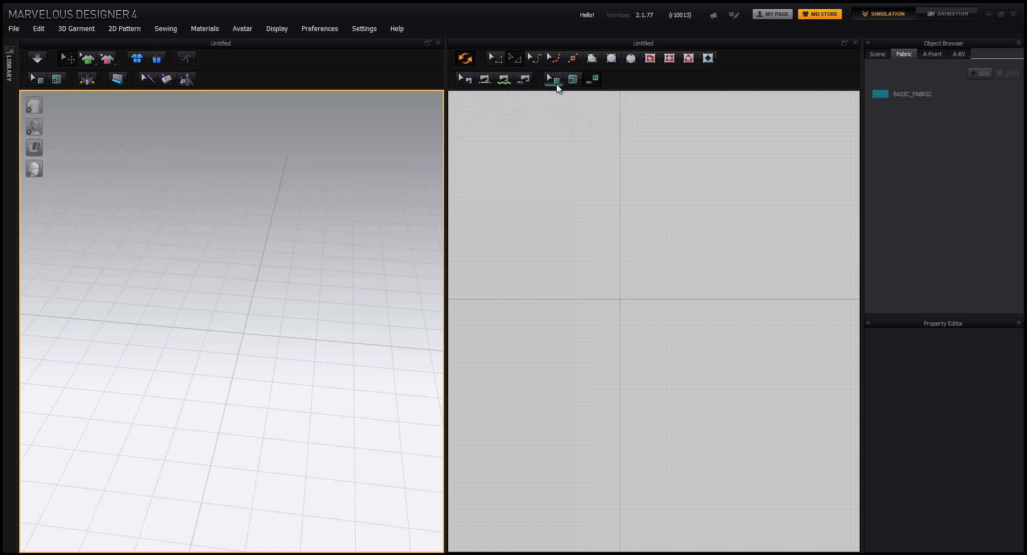
Draw a closed letter N pattern about 1019 mm tall with the Polygon tool, standing on the horizontal axis.
{"action": "left_click", "coordinate": [591, 59]}
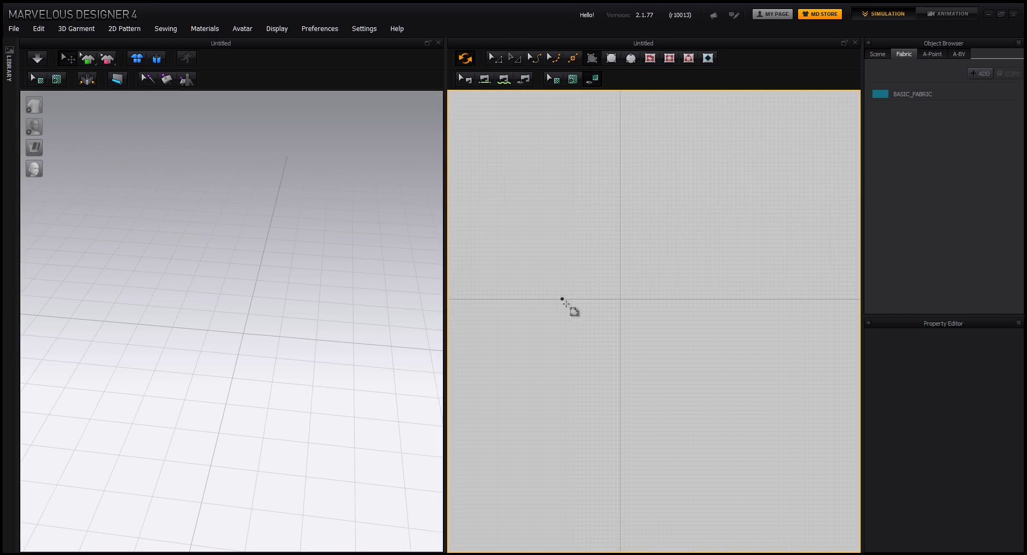
{"action": "left_click_drag", "start_coordinate": [566, 304], "coordinate": [566, 216]}
{"action": "left_click", "coordinate": [565, 216]}
{"action": "left_click", "coordinate": [588, 216]}
{"action": "left_click", "coordinate": [631, 216]}
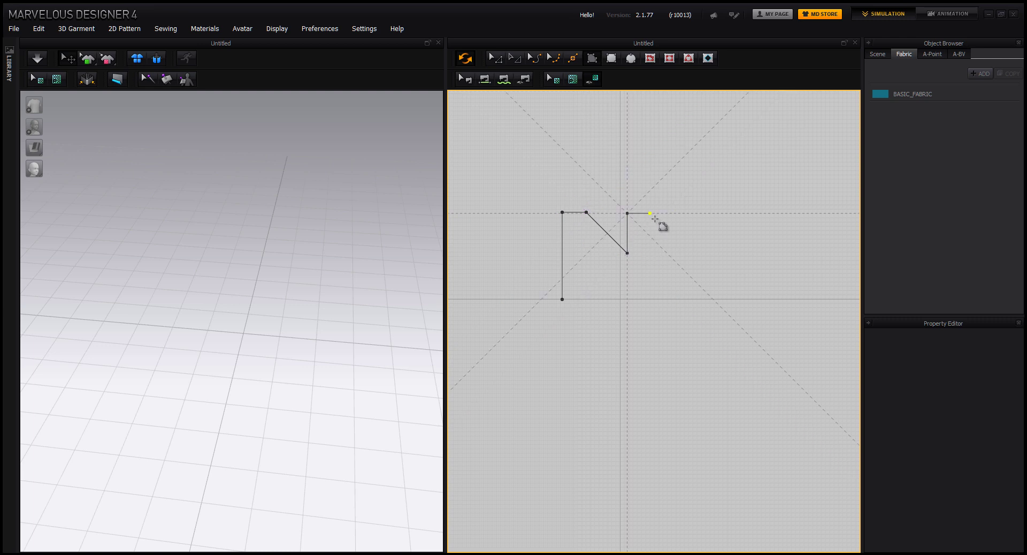
{"action": "left_click", "coordinate": [658, 217]}
{"action": "left_click", "coordinate": [656, 302]}
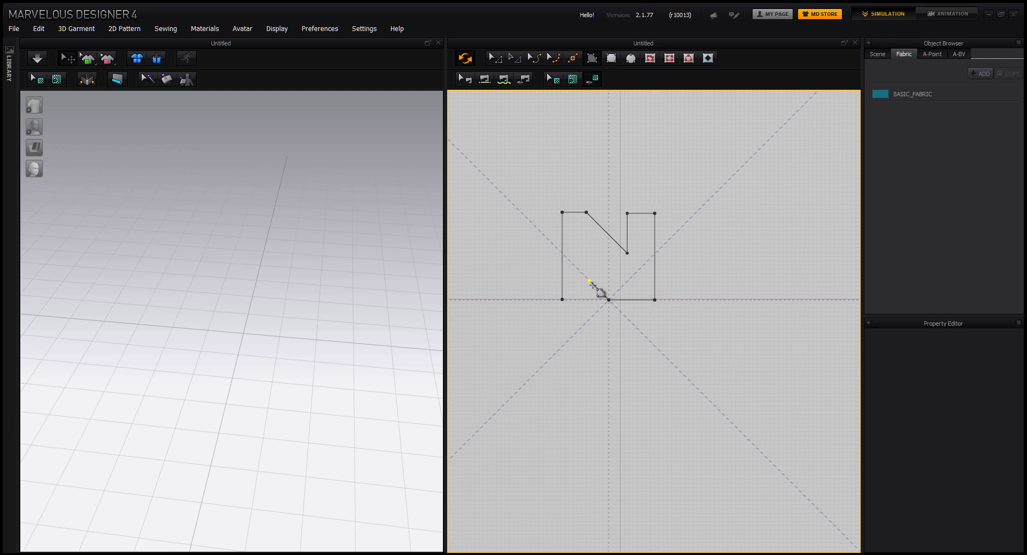
{"action": "left_click", "coordinate": [592, 284]}
{"action": "left_click", "coordinate": [568, 306]}
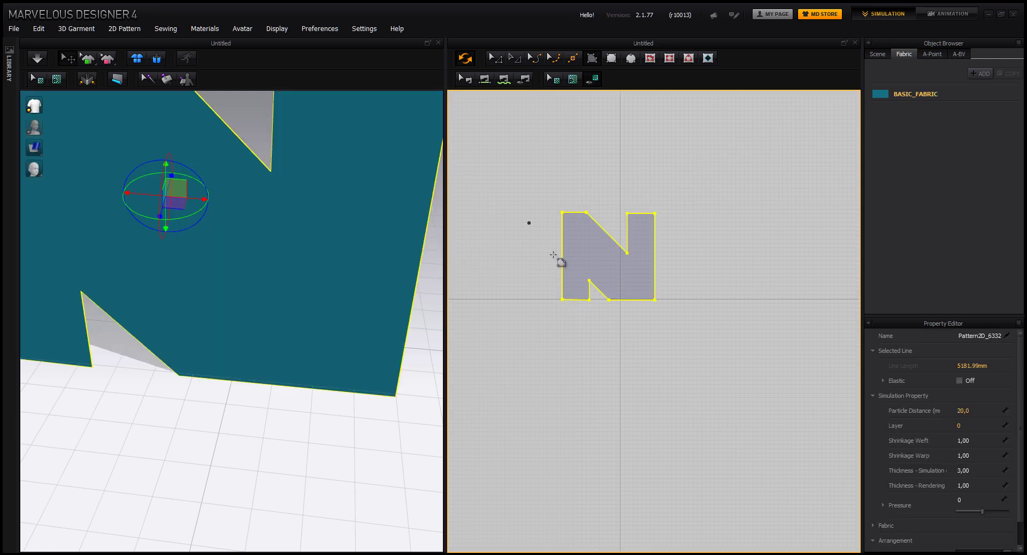
Deepen the N's lower notch by raising its inner corner and shifting the diagonal's base corner toward the right leg.
{"action": "scroll", "coordinate": [527, 297], "scroll_direction": "up", "scroll_amount": 3}
{"action": "scroll", "coordinate": [513, 306], "scroll_direction": "down", "scroll_amount": 1}
{"action": "middle_click_drag", "start_coordinate": [348, 294], "coordinate": [360, 325]}
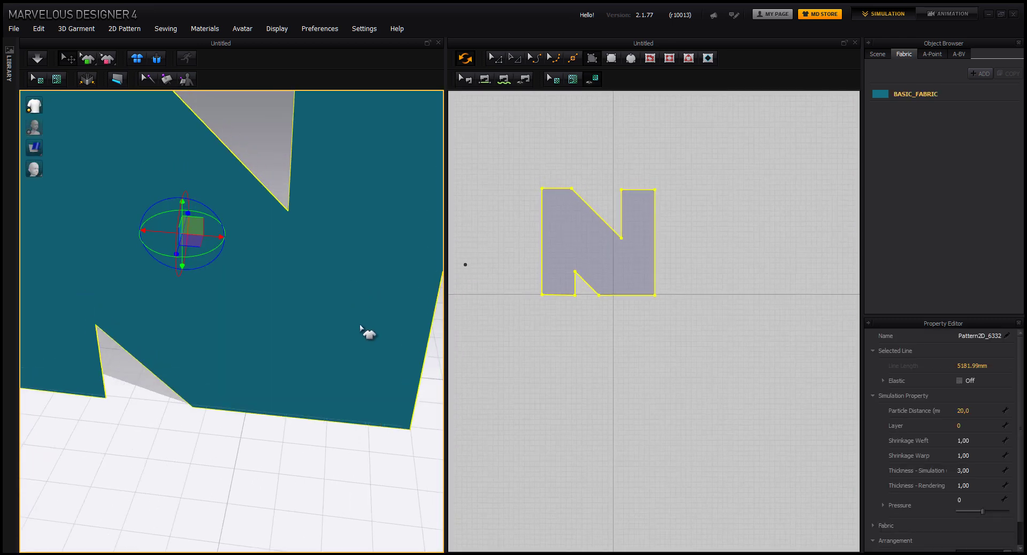
{"action": "scroll", "coordinate": [370, 328], "scroll_direction": "down", "scroll_amount": 5}
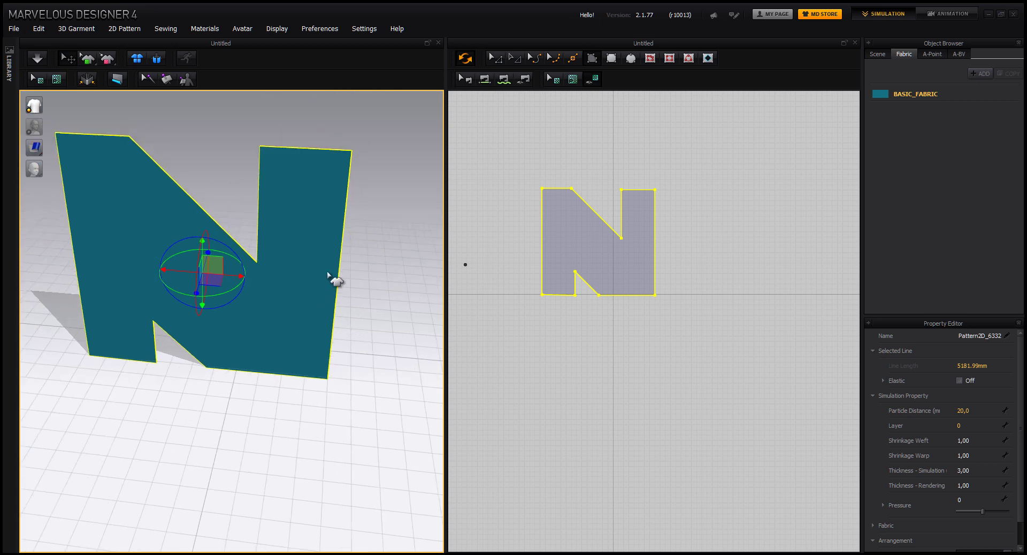
{"action": "left_click", "coordinate": [497, 63]}
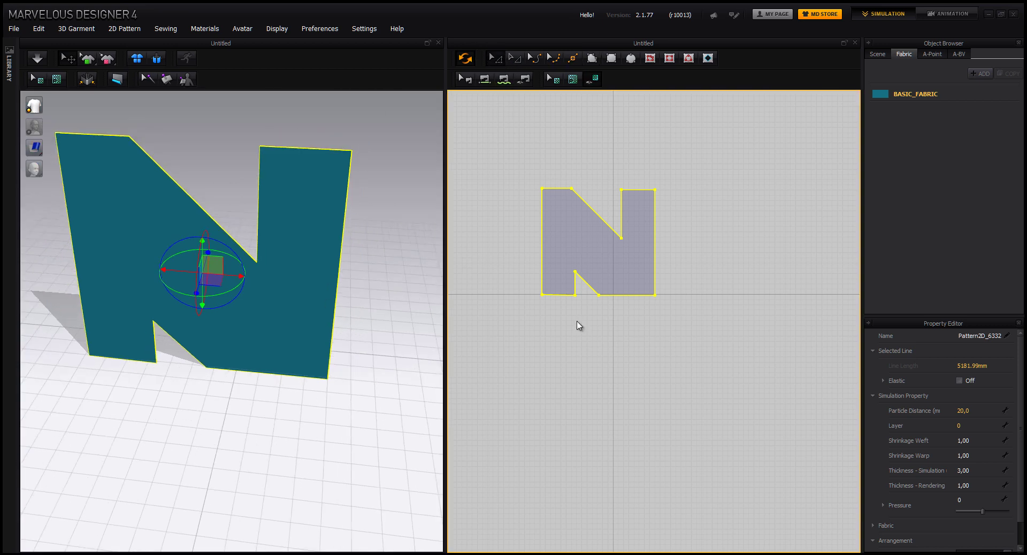
{"action": "left_click", "coordinate": [578, 322]}
{"action": "left_click_drag", "start_coordinate": [575, 272], "coordinate": [575, 259]}
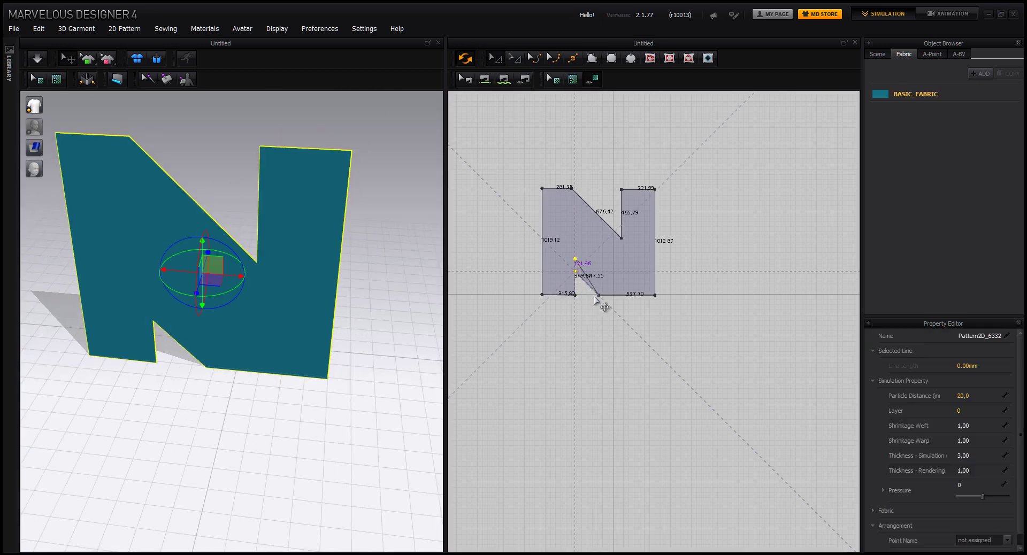
{"action": "left_click_drag", "start_coordinate": [598, 295], "coordinate": [610, 295]}
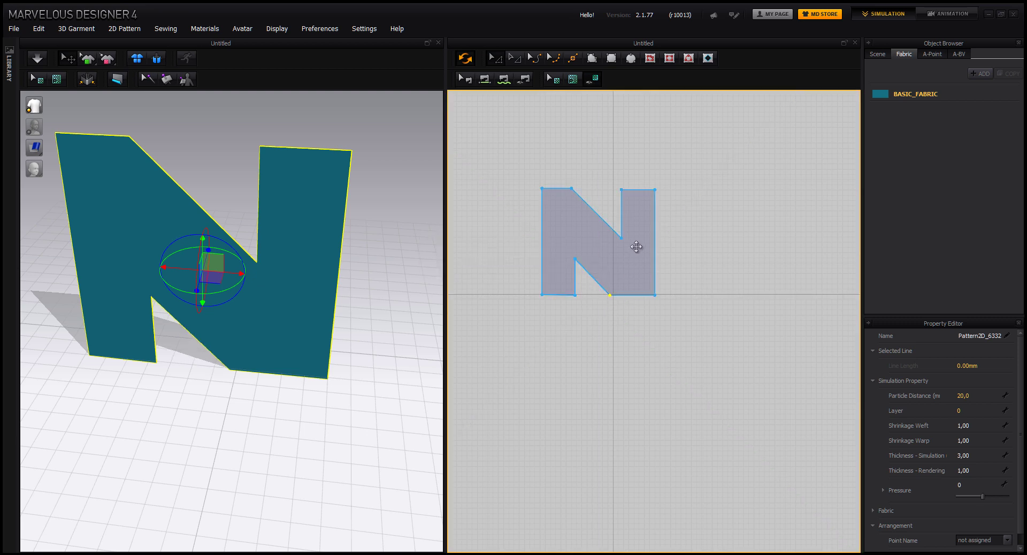
{"action": "left_click", "coordinate": [676, 261]}
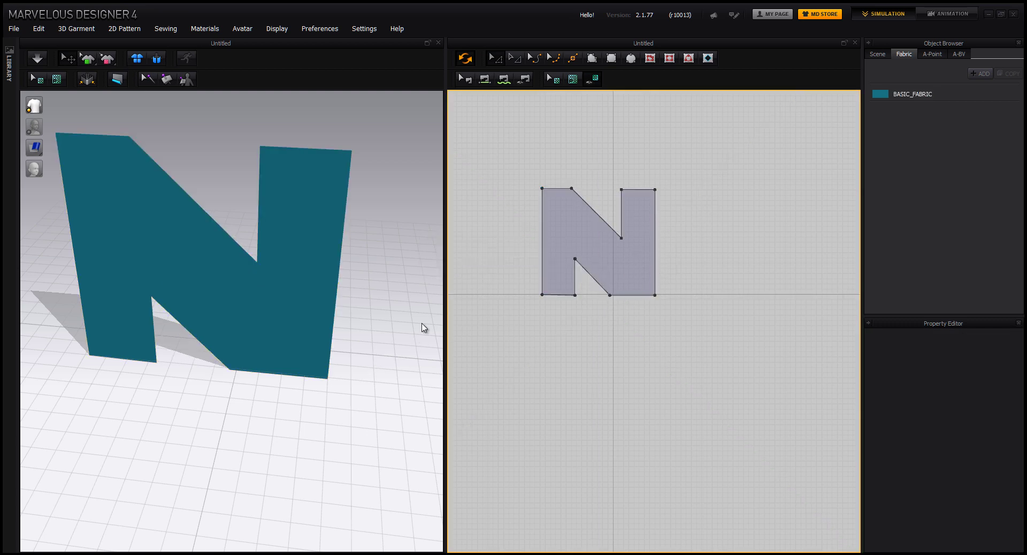
Slim the N's diagonal by lowering the upper notch's inner corner, raising the lower notch's tip and widening its base.
{"action": "left_click_drag", "start_coordinate": [621, 237], "coordinate": [621, 245]}
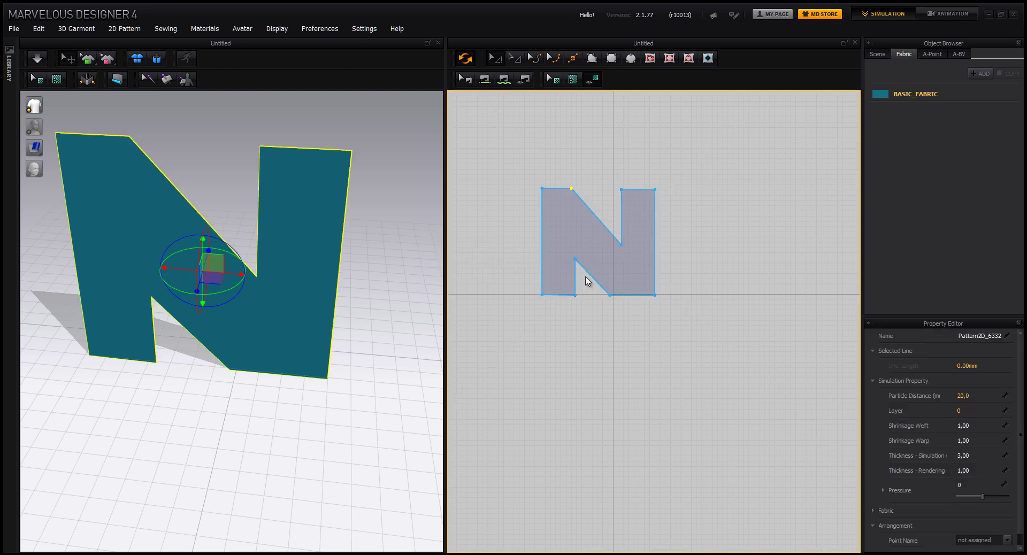
{"action": "left_click_drag", "start_coordinate": [576, 259], "coordinate": [575, 249]}
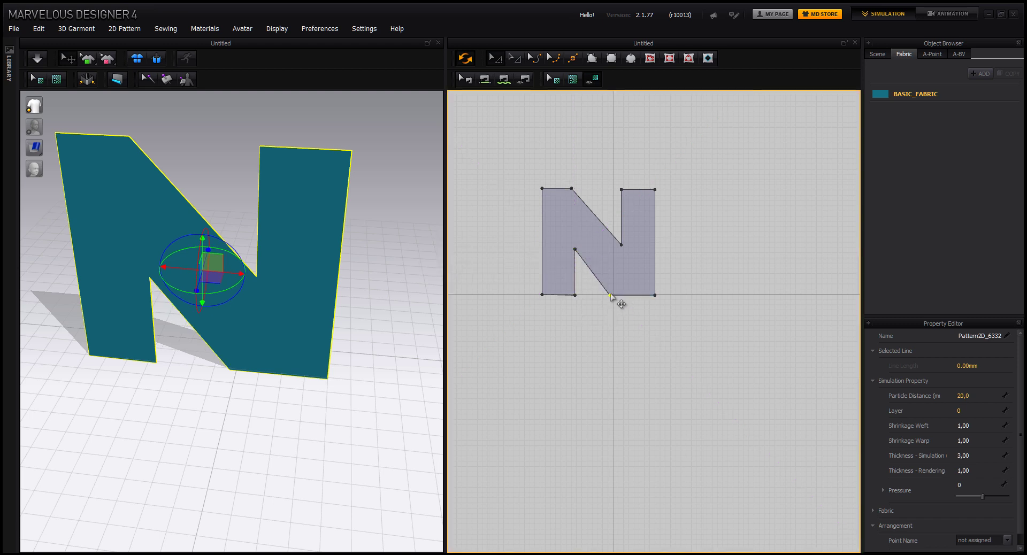
{"action": "left_click_drag", "start_coordinate": [611, 294], "coordinate": [617, 295]}
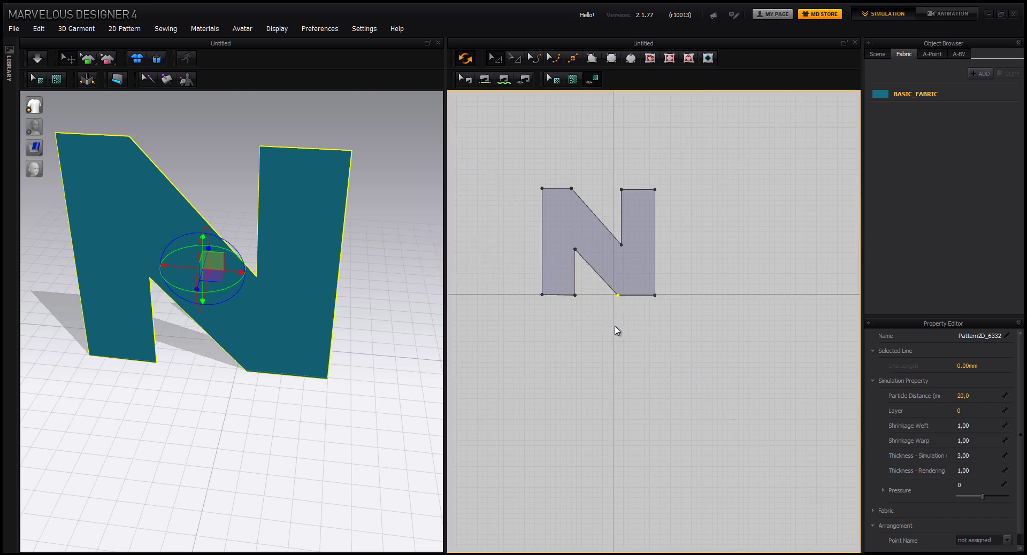
{"action": "left_click", "coordinate": [616, 328]}
Copy the N pattern and place a symmetric paste of it just to the right of the original.
{"action": "middle_click_drag", "start_coordinate": [305, 369], "coordinate": [320, 366]}
{"action": "middle_click_drag", "start_coordinate": [398, 351], "coordinate": [412, 357]}
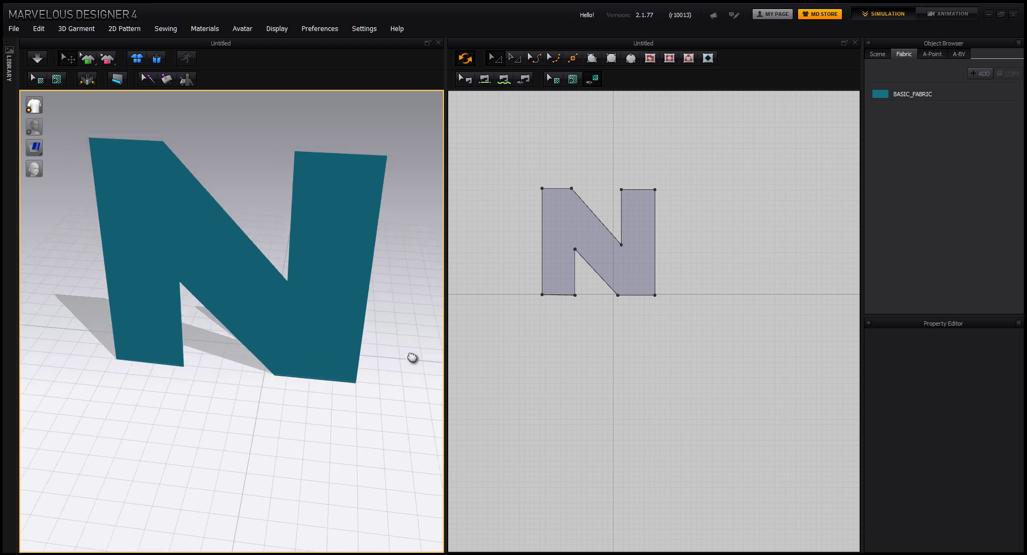
{"action": "right_click_drag", "start_coordinate": [412, 358], "coordinate": [395, 312]}
{"action": "left_click", "coordinate": [602, 251]}
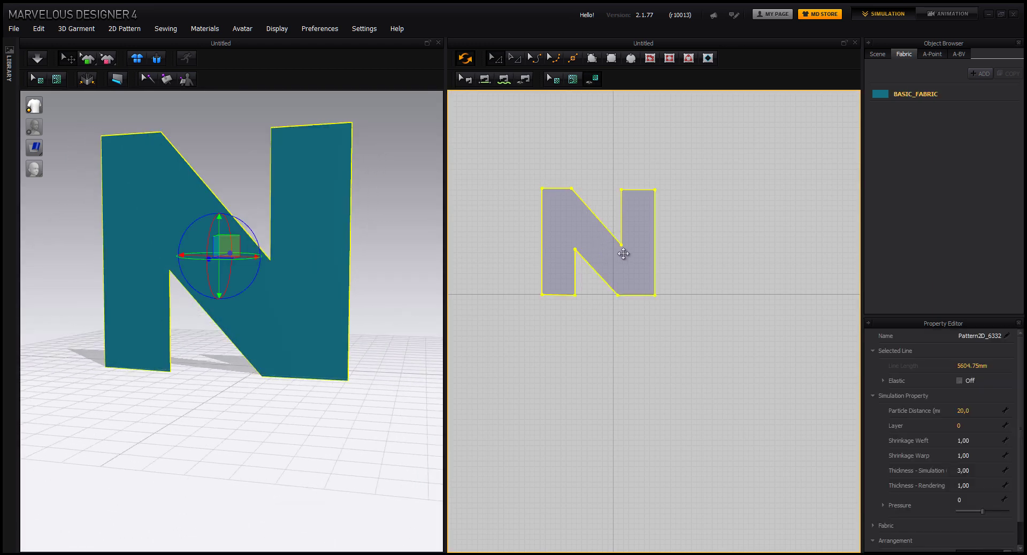
{"action": "right_click", "coordinate": [624, 255]}
{"action": "left_click", "coordinate": [650, 298]}
{"action": "right_click", "coordinate": [682, 259]}
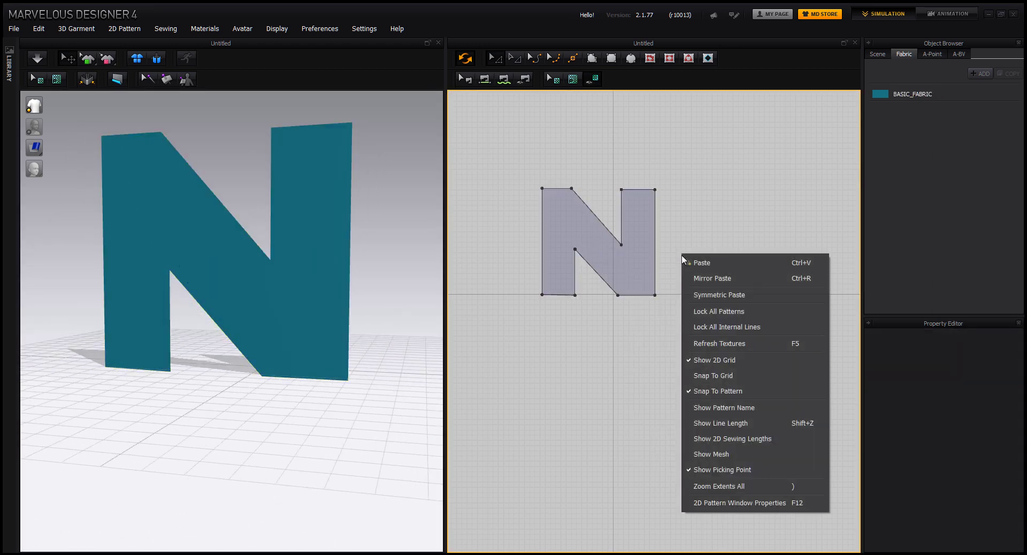
{"action": "left_click", "coordinate": [714, 294]}
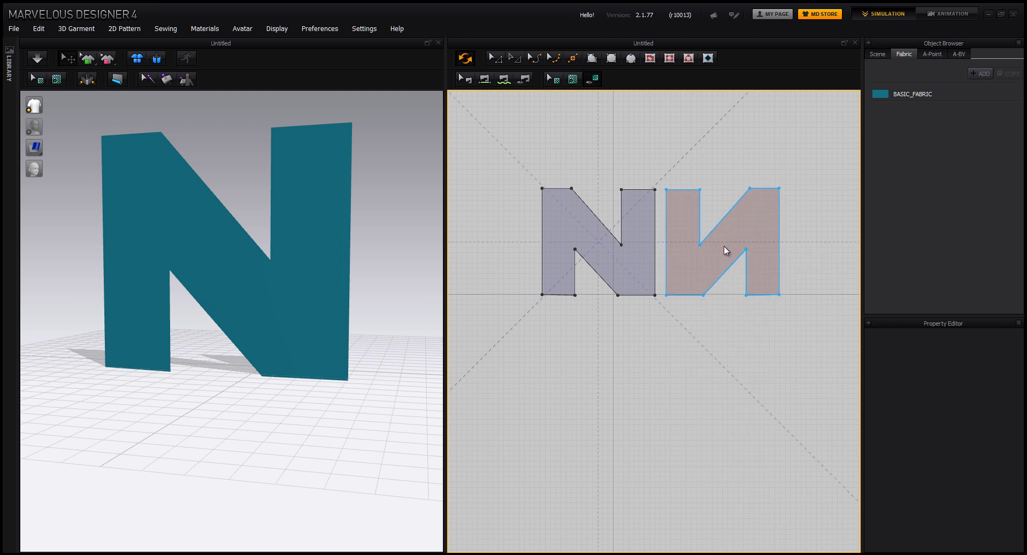
{"action": "left_click", "coordinate": [721, 250]}
Rotate the mirrored N half a turn about its vertical axis in 3D so it faces backward, parallel to the original.
{"action": "right_click_drag", "start_coordinate": [377, 347], "coordinate": [373, 371]}
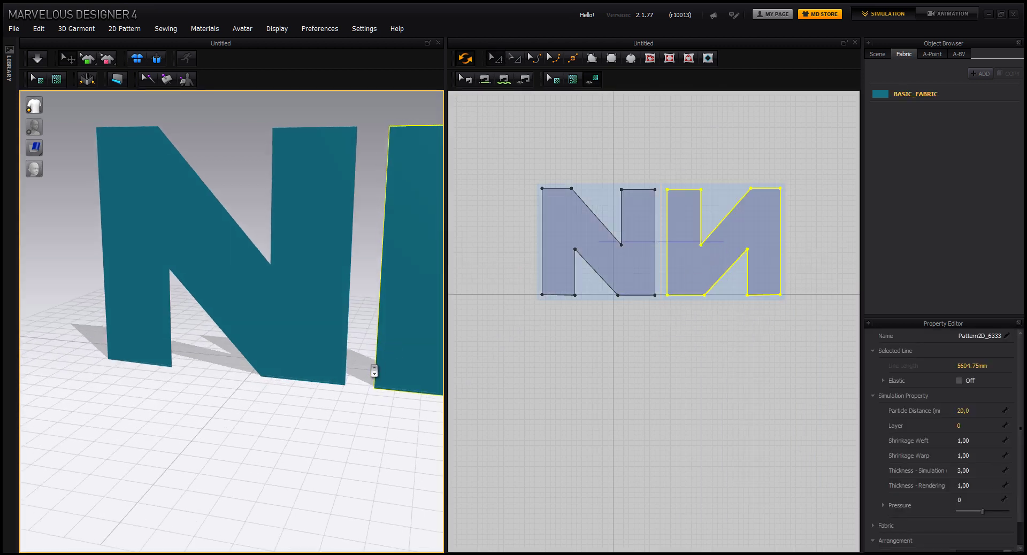
{"action": "scroll", "coordinate": [330, 424], "scroll_direction": "down", "scroll_amount": 1}
{"action": "scroll", "coordinate": [330, 424], "scroll_direction": "up", "scroll_amount": 4}
{"action": "scroll", "coordinate": [361, 306], "scroll_direction": "down", "scroll_amount": 3}
{"action": "scroll", "coordinate": [361, 306], "scroll_direction": "down", "scroll_amount": 1}
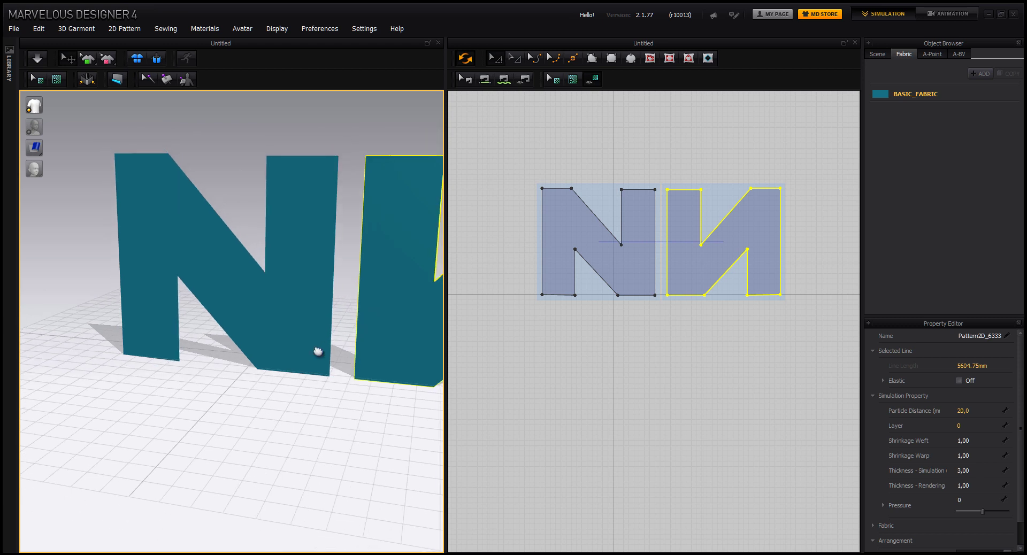
{"action": "middle_click_drag", "start_coordinate": [317, 351], "coordinate": [241, 392]}
{"action": "scroll", "coordinate": [340, 381], "scroll_direction": "up", "scroll_amount": 1}
{"action": "scroll", "coordinate": [339, 381], "scroll_direction": "down", "scroll_amount": 4}
{"action": "scroll", "coordinate": [330, 324], "scroll_direction": "down", "scroll_amount": 1}
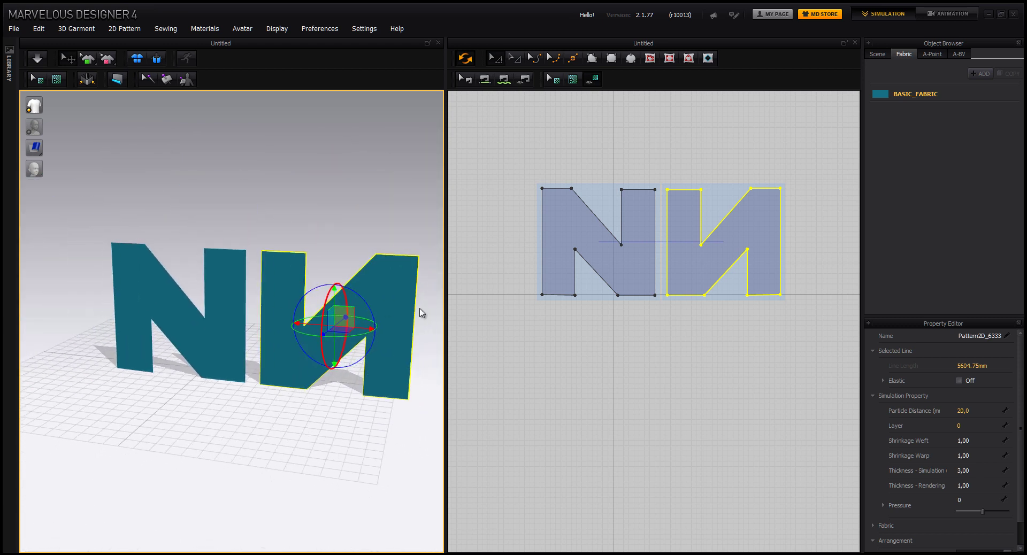
{"action": "middle_click_drag", "start_coordinate": [605, 331], "coordinate": [593, 395]}
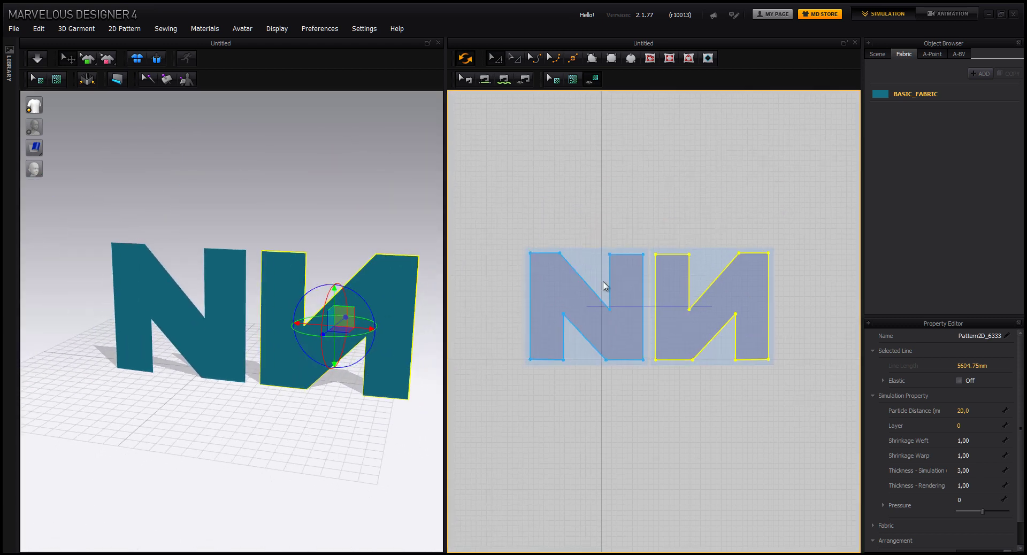
{"action": "left_click", "coordinate": [465, 59]}
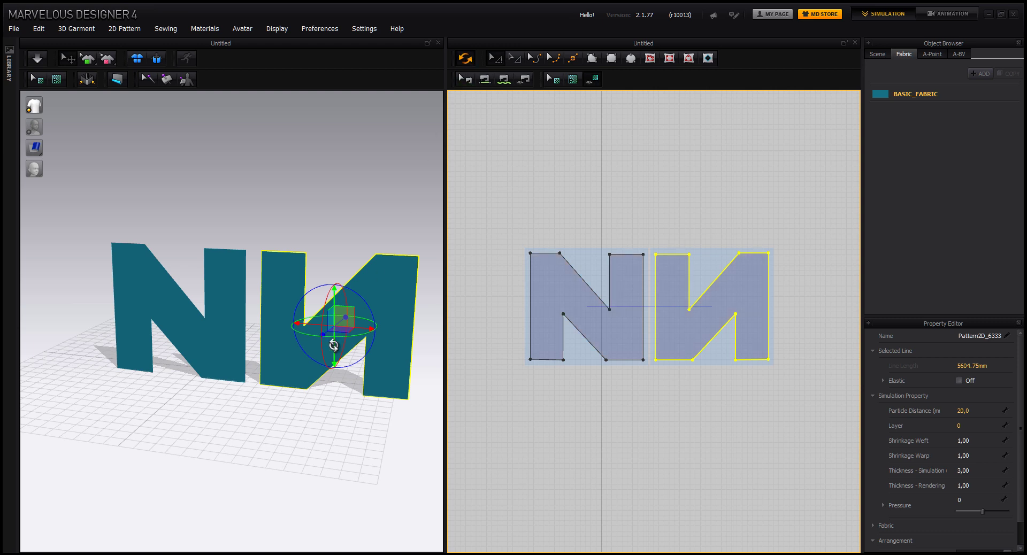
{"action": "right_click_drag", "start_coordinate": [333, 345], "coordinate": [307, 351]}
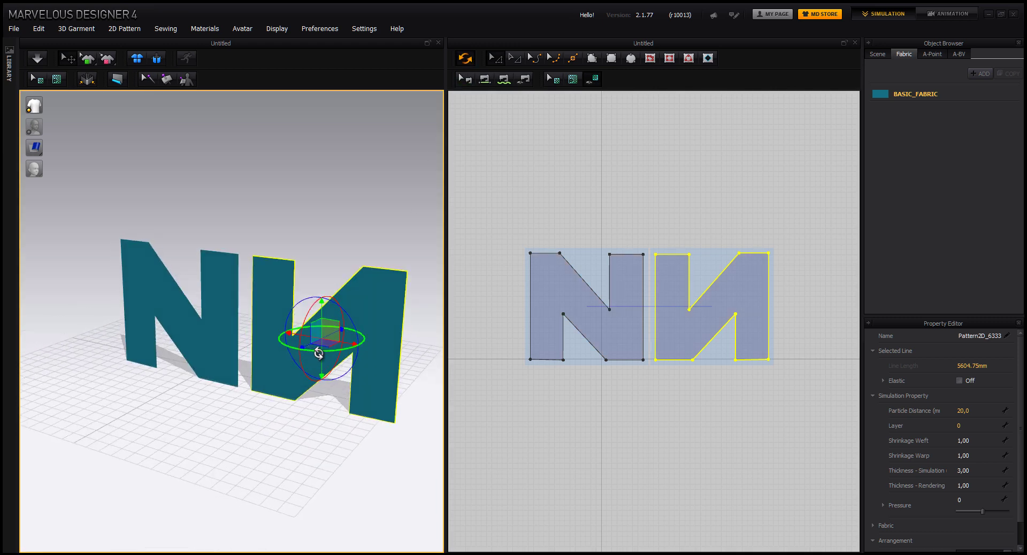
{"action": "left_click_drag", "start_coordinate": [318, 354], "coordinate": [433, 298]}
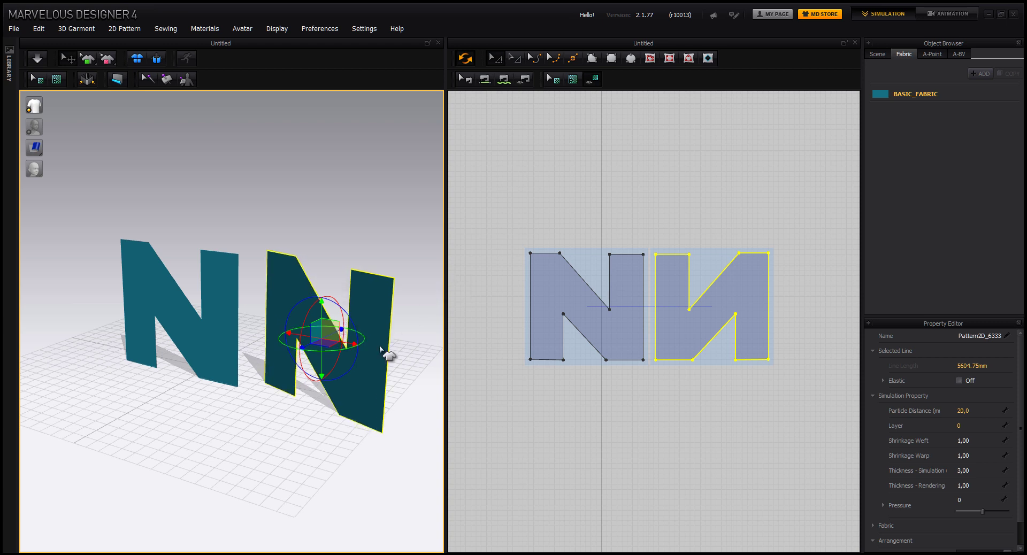
{"action": "left_click_drag", "start_coordinate": [337, 349], "coordinate": [349, 352]}
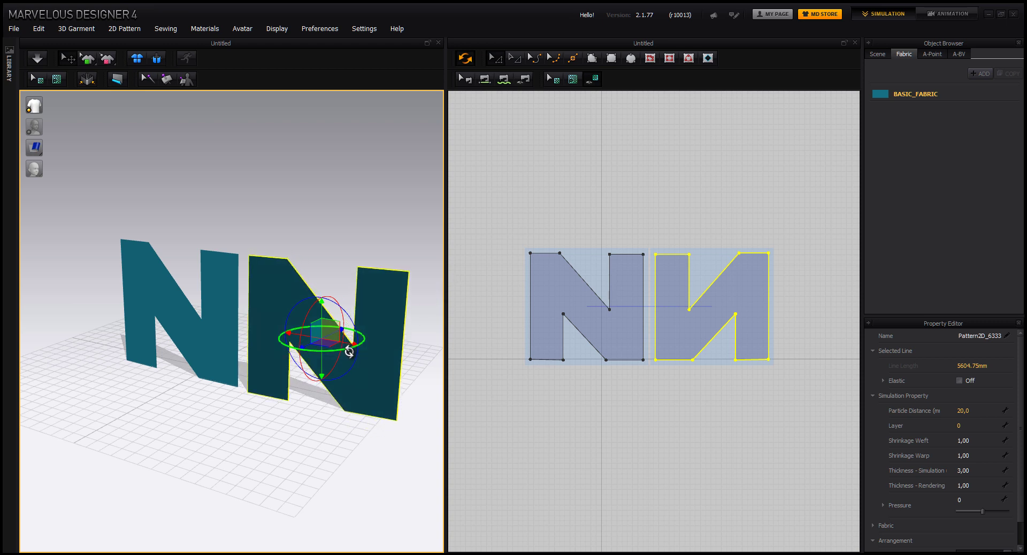
Move the rotated N behind the original in 3D, leaving a gap, and inspect their alignment.
{"action": "mouse_move", "coordinate": [344, 348]}
{"action": "right_mouse_down"}
{"action": "mouse_move", "coordinate": [323, 431]}
{"action": "mouse_move", "coordinate": [354, 362]}
{"action": "right_mouse_up"}
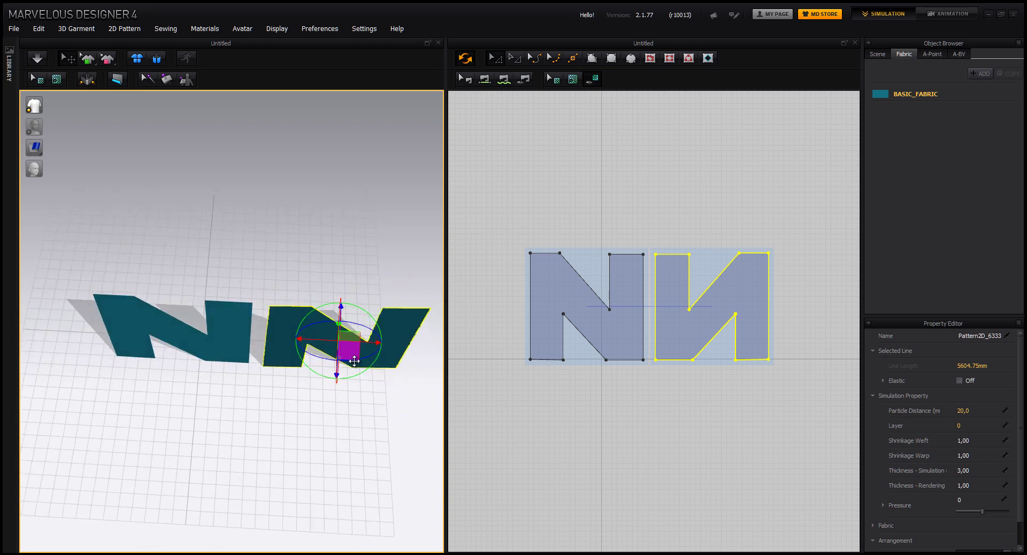
{"action": "left_click_drag", "start_coordinate": [354, 362], "coordinate": [200, 331]}
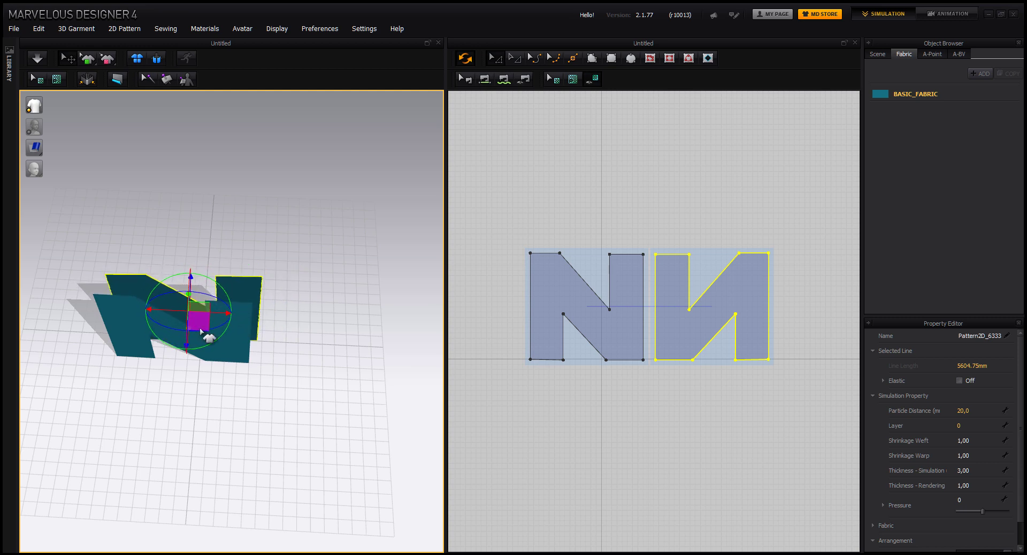
{"action": "right_click_drag", "start_coordinate": [201, 332], "coordinate": [227, 318]}
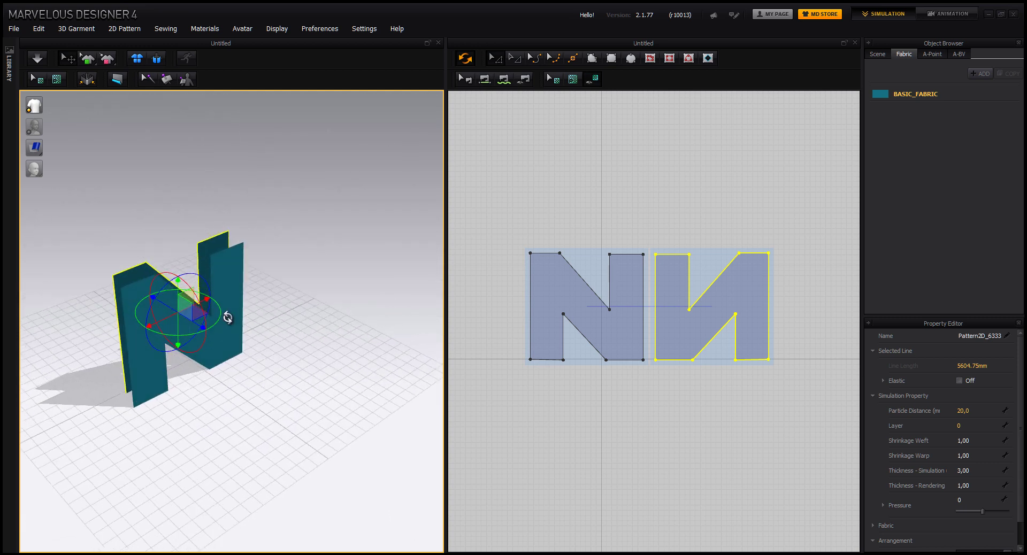
{"action": "middle_click_drag", "start_coordinate": [228, 318], "coordinate": [266, 349]}
{"action": "scroll", "coordinate": [252, 327], "scroll_direction": "down", "scroll_amount": 4}
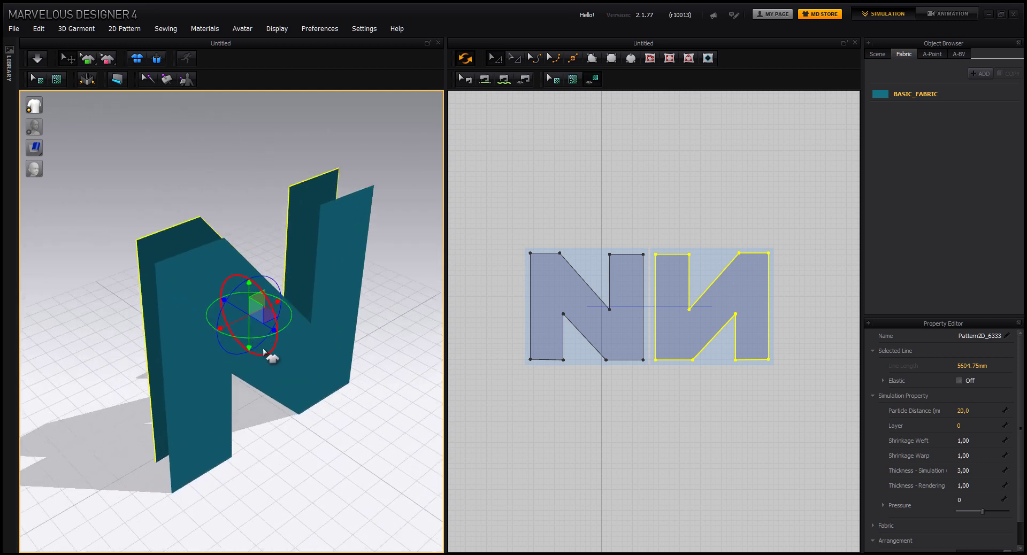
{"action": "right_click_drag", "start_coordinate": [263, 351], "coordinate": [279, 302]}
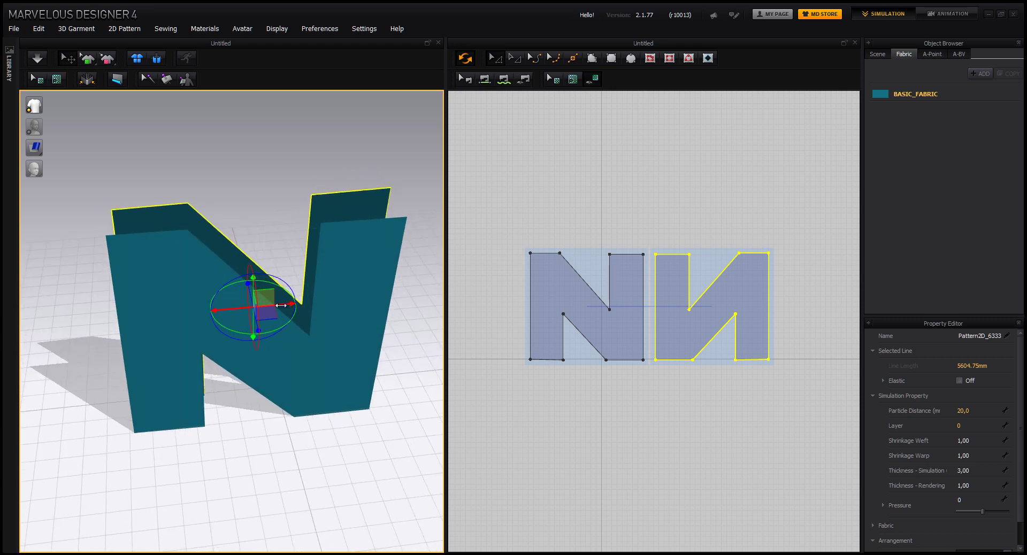
{"action": "right_click_drag", "start_coordinate": [269, 340], "coordinate": [347, 327]}
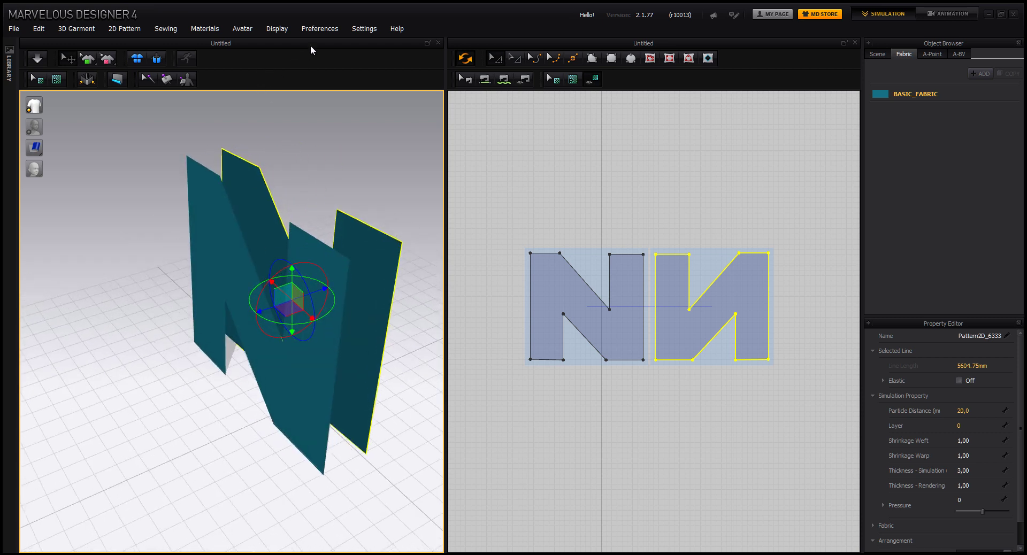
Try the Screen Coordinate gizmo on the rear N and switch the gizmo back to Local Coordinate.
{"action": "left_click", "coordinate": [322, 29]}
{"action": "mouse_move", "coordinate": [343, 41]}
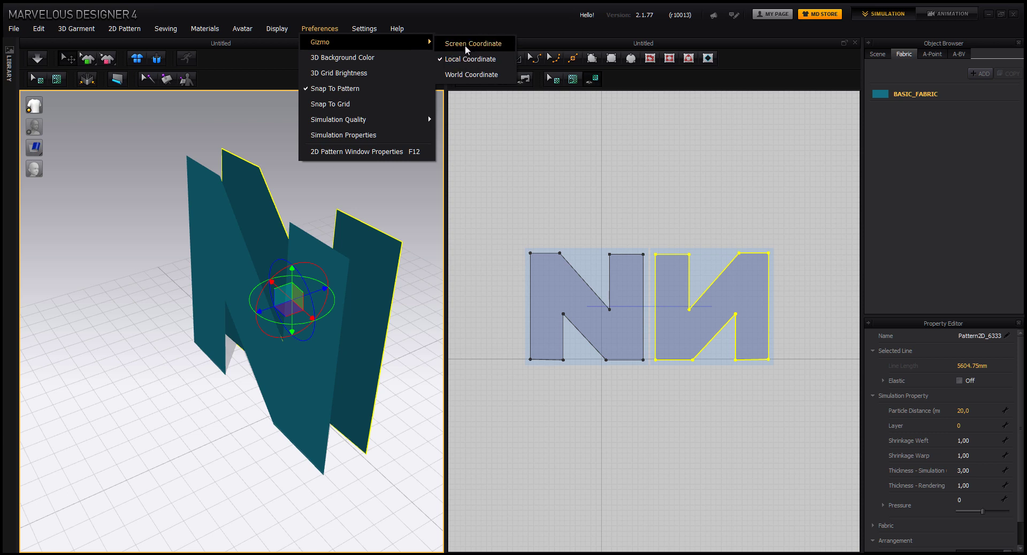
{"action": "left_click", "coordinate": [467, 45]}
{"action": "right_click_drag", "start_coordinate": [307, 339], "coordinate": [290, 326]}
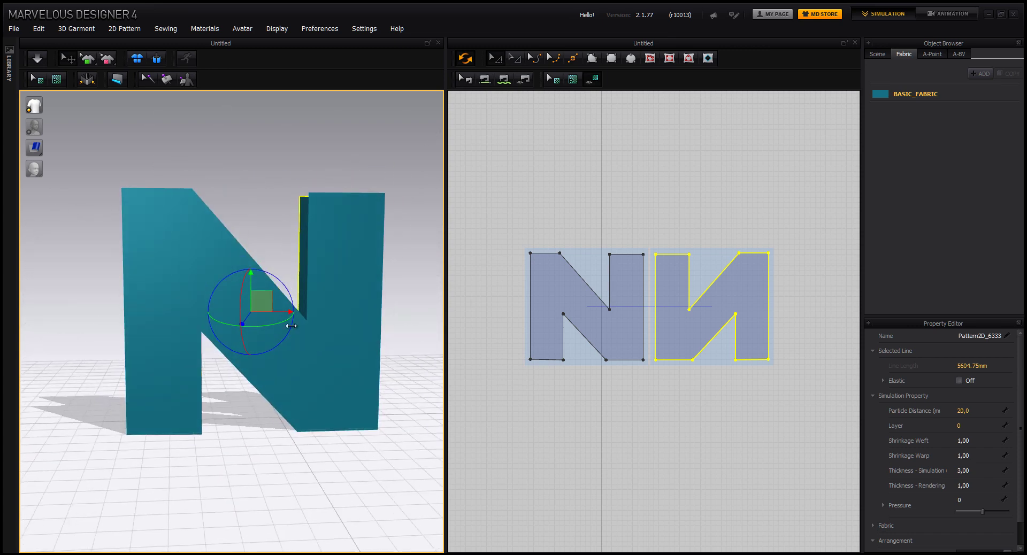
{"action": "left_click", "coordinate": [320, 28]}
{"action": "mouse_move", "coordinate": [350, 44]}
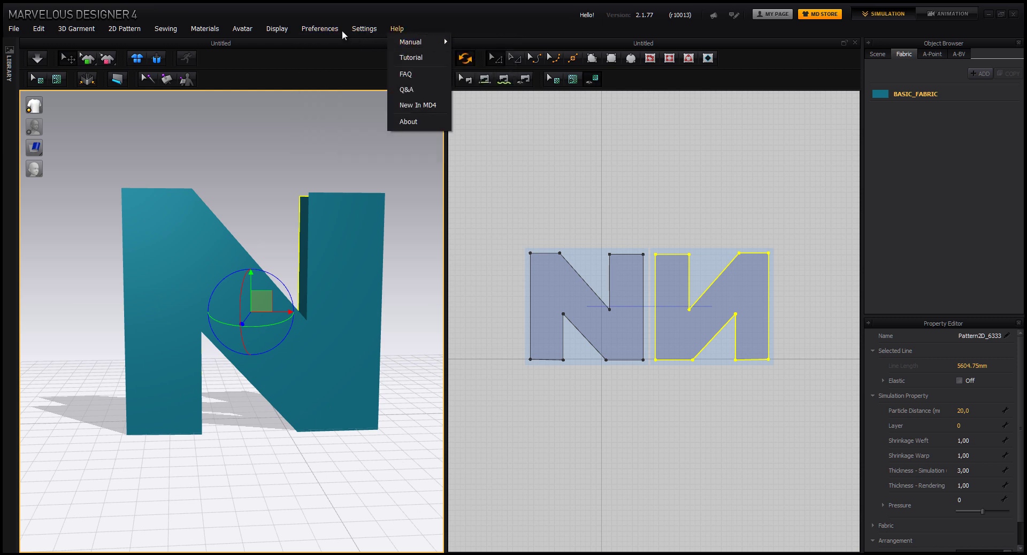
{"action": "left_click", "coordinate": [466, 59]}
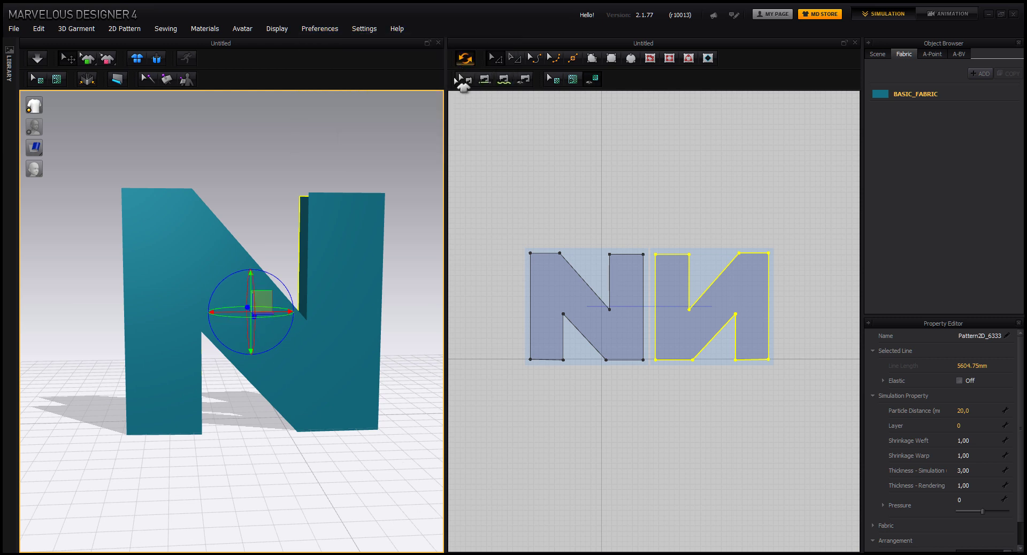
Draw a long horizontal rectangle with the Rectangle tool just below the two N patterns.
{"action": "right_click_drag", "start_coordinate": [299, 310], "coordinate": [353, 334]}
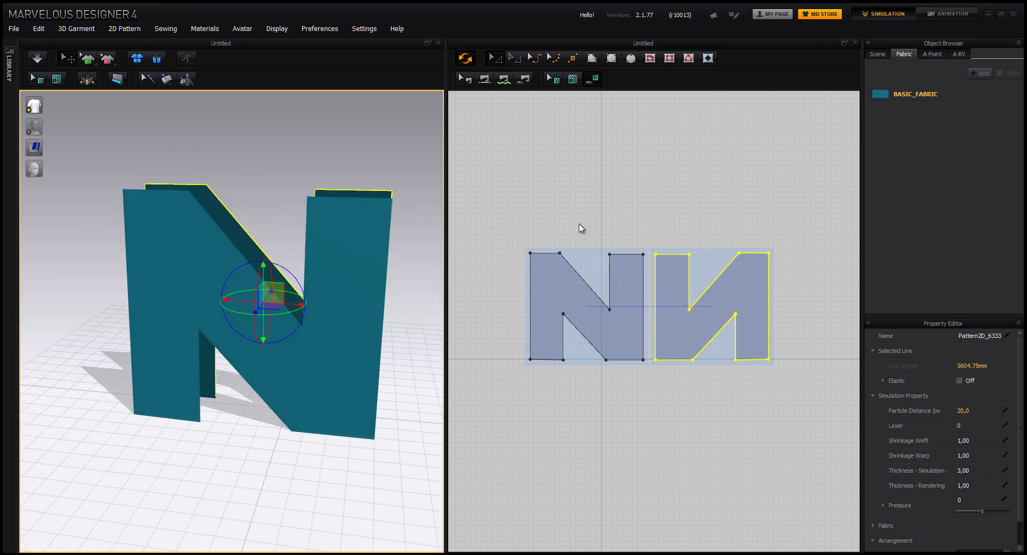
{"action": "left_click", "coordinate": [611, 60]}
{"action": "middle_click_drag", "start_coordinate": [568, 361], "coordinate": [609, 300]}
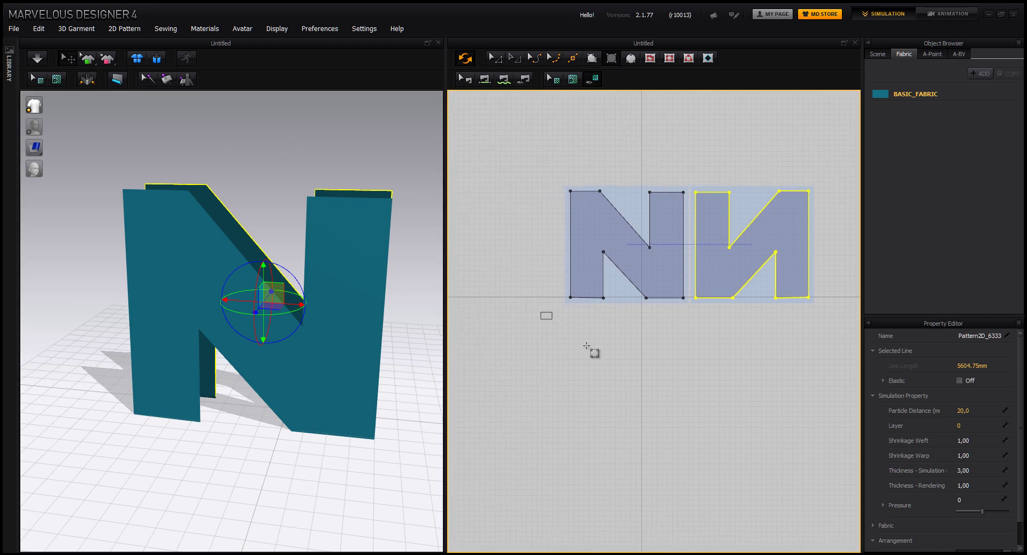
{"action": "mouse_move", "coordinate": [586, 346]}
{"action": "left_mouse_down"}
{"action": "mouse_move", "coordinate": [693, 336]}
{"action": "mouse_move", "coordinate": [694, 345]}
{"action": "left_mouse_up"}
{"action": "right_click_drag", "start_coordinate": [611, 301], "coordinate": [572, 284]}
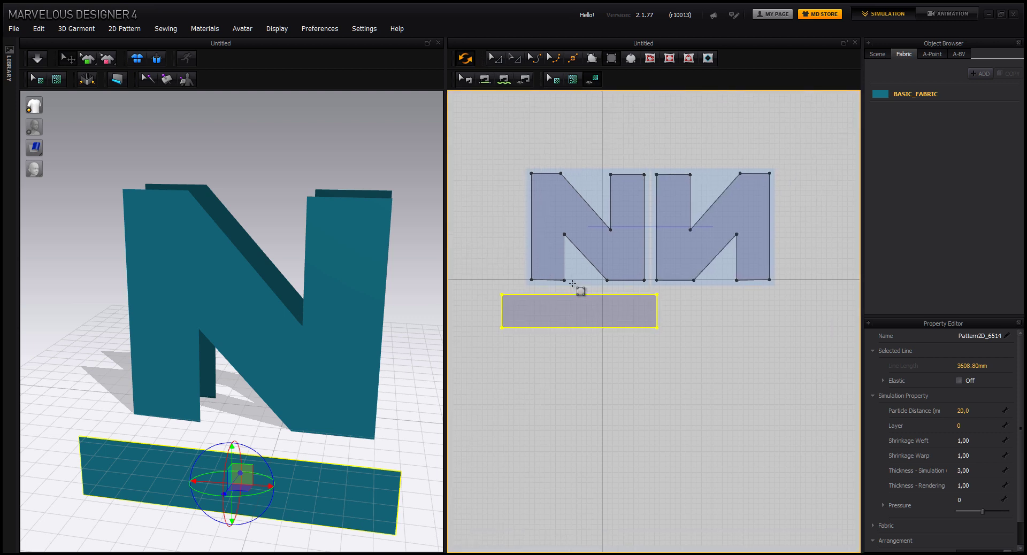
Widen the rectangle at both ends into a strip about 2348 mm long below the N patterns.
{"action": "left_click", "coordinate": [516, 59]}
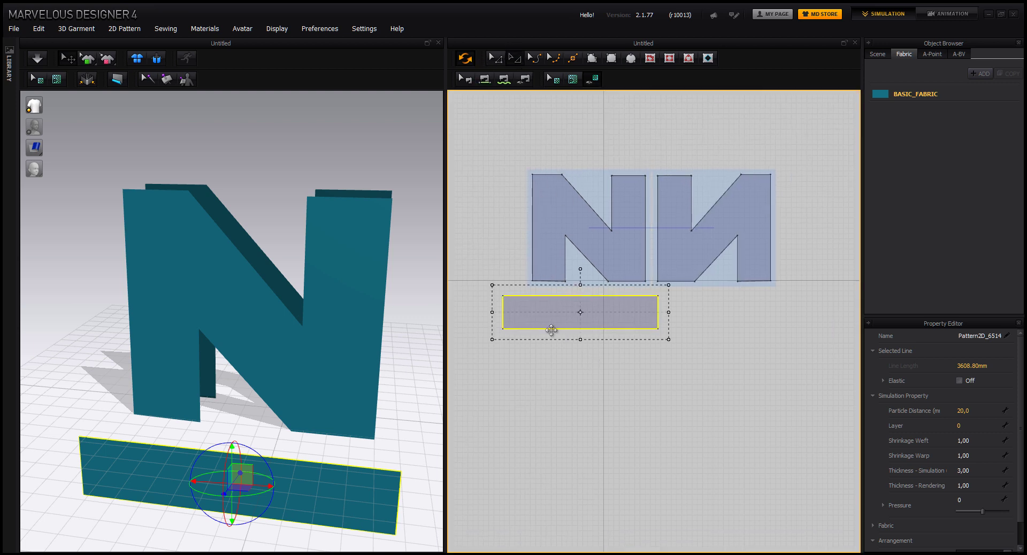
{"action": "left_click_drag", "start_coordinate": [477, 314], "coordinate": [477, 314]}
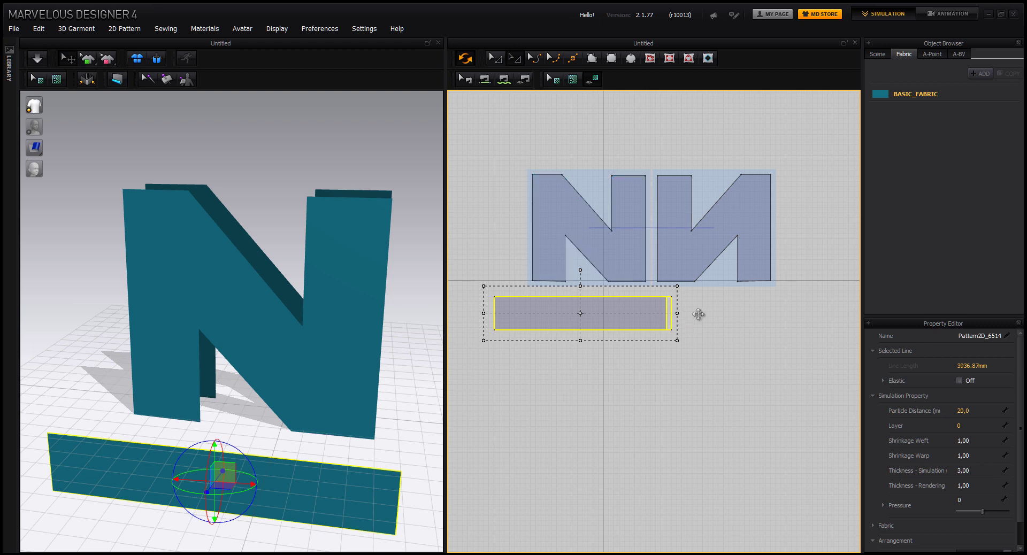
{"action": "left_click_drag", "start_coordinate": [698, 313], "coordinate": [744, 314]}
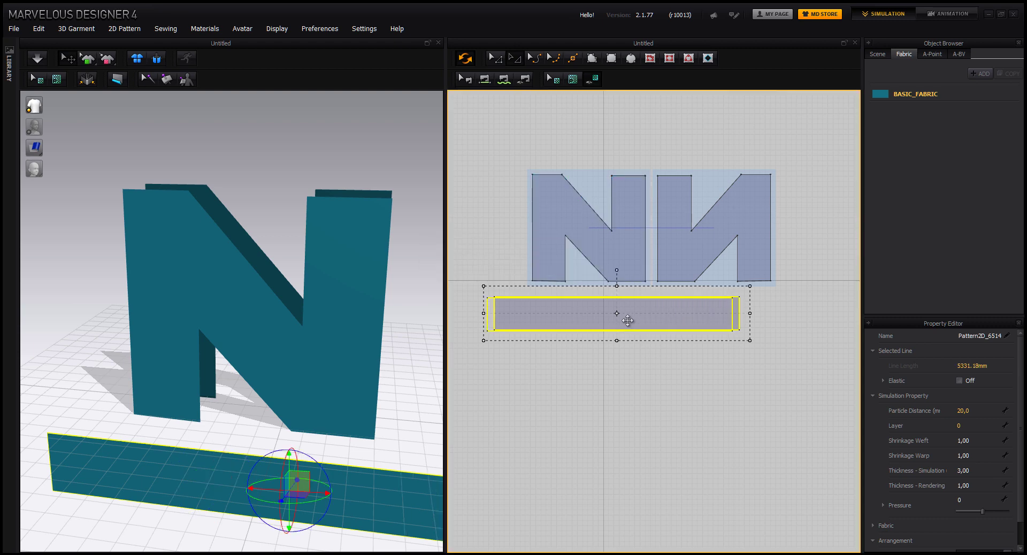
{"action": "left_click_drag", "start_coordinate": [627, 320], "coordinate": [614, 332]}
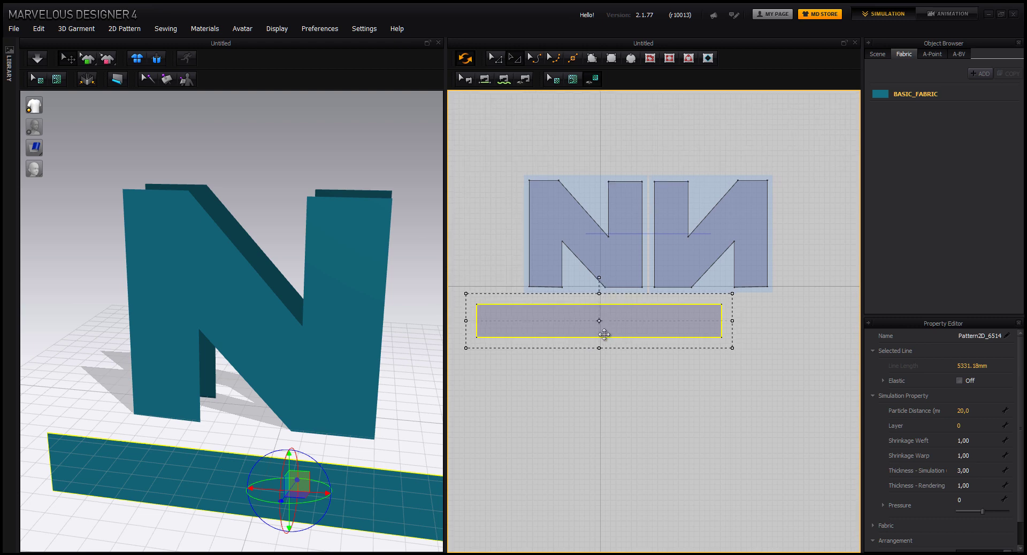
Paste a copy of the strip above the N patterns and move the mirrored N away from the original to open a gap.
{"action": "middle_click_drag", "start_coordinate": [600, 329], "coordinate": [630, 347]}
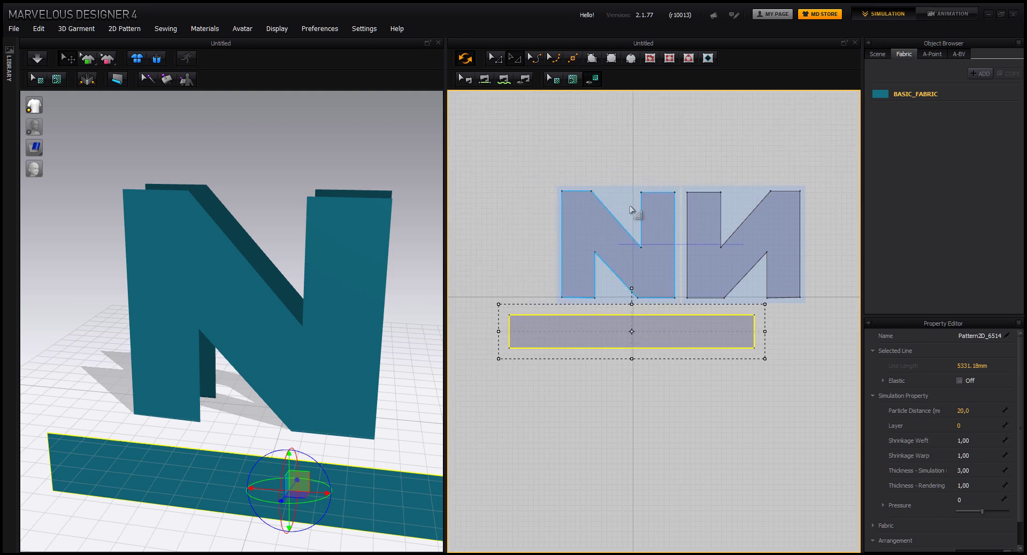
{"action": "key", "text": "ctrl+v"}
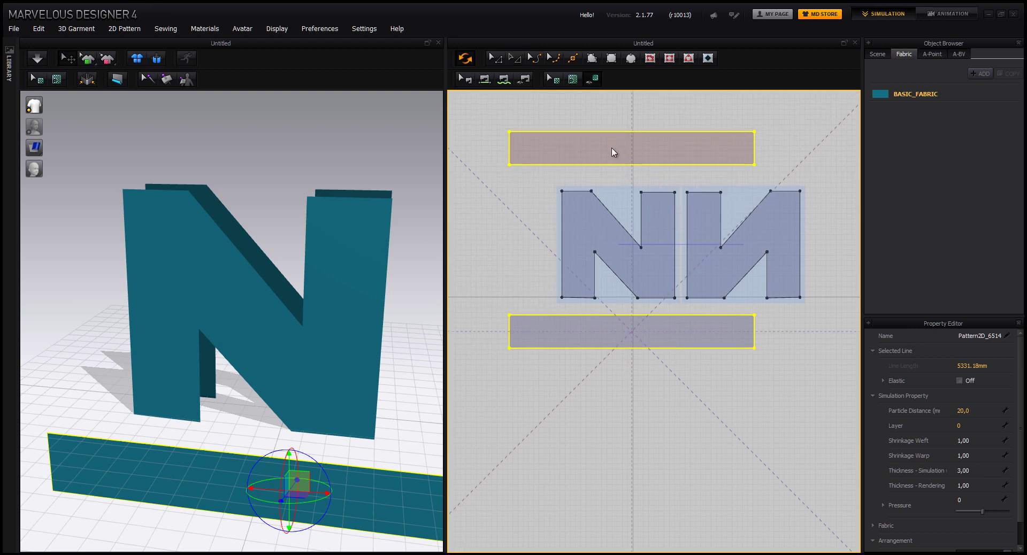
{"action": "left_click", "coordinate": [616, 152]}
{"action": "left_click_drag", "start_coordinate": [725, 234], "coordinate": [807, 233]}
{"action": "left_click_drag", "start_coordinate": [658, 270], "coordinate": [649, 273]}
Paste another strip copy, rotate it upright, shorten it to slightly taller than the letter, and place it left of the original N.
{"action": "left_click", "coordinate": [648, 347]}
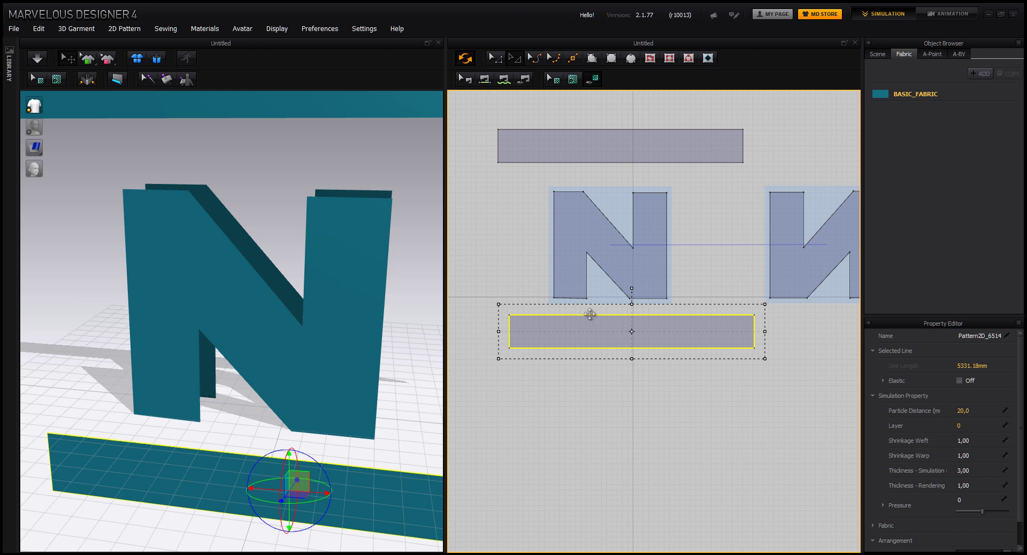
{"action": "key", "text": "ctrl+v"}
{"action": "left_click", "coordinate": [518, 253]}
{"action": "middle_click_drag", "start_coordinate": [587, 299], "coordinate": [651, 300]}
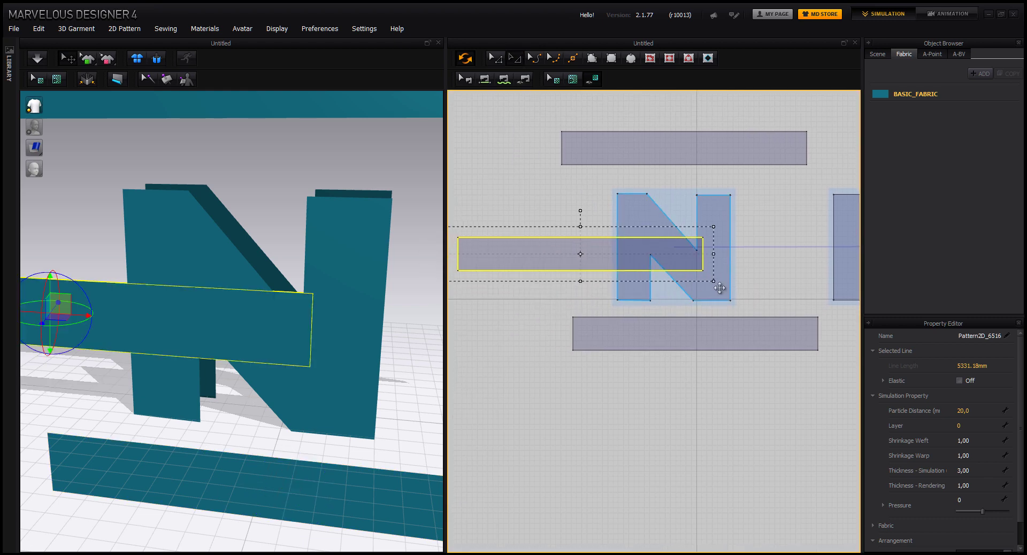
{"action": "left_click_drag", "start_coordinate": [580, 211], "coordinate": [544, 237]}
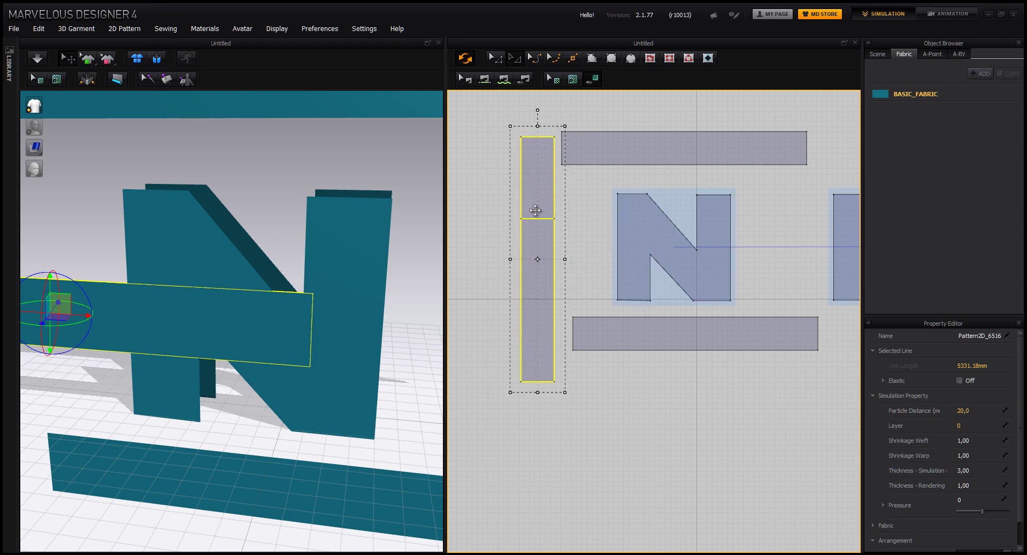
{"action": "left_click_drag", "start_coordinate": [536, 210], "coordinate": [573, 205]}
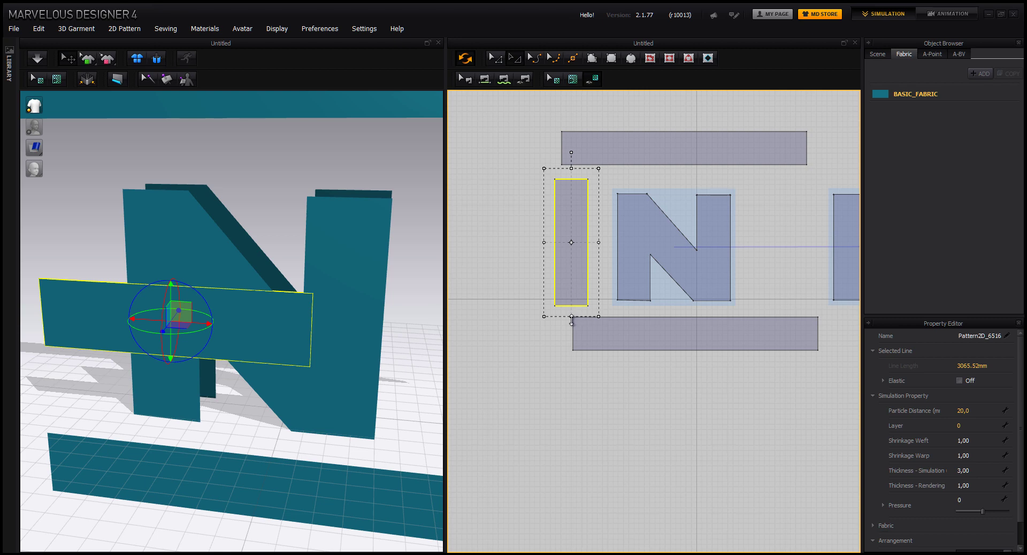
{"action": "left_click_drag", "start_coordinate": [570, 327], "coordinate": [571, 332]}
{"action": "left_click_drag", "start_coordinate": [573, 253], "coordinate": [536, 249]}
Copy the upright strip and paste it between the original N and the mirrored N.
{"action": "key", "text": "ctrl+c"}
{"action": "key", "text": "ctrl+v"}
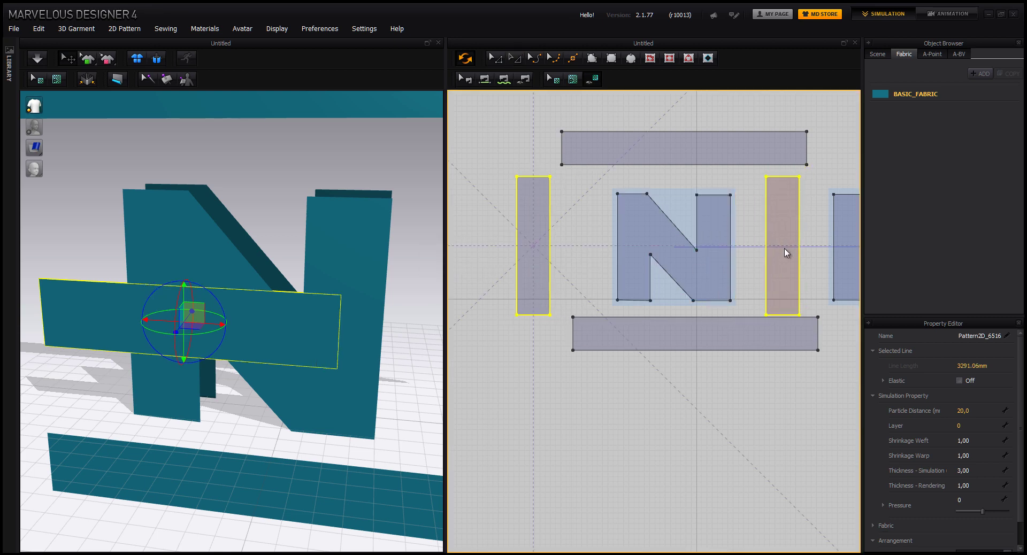
{"action": "left_click", "coordinate": [784, 261]}
{"action": "middle_click_drag", "start_coordinate": [756, 294], "coordinate": [660, 293]}
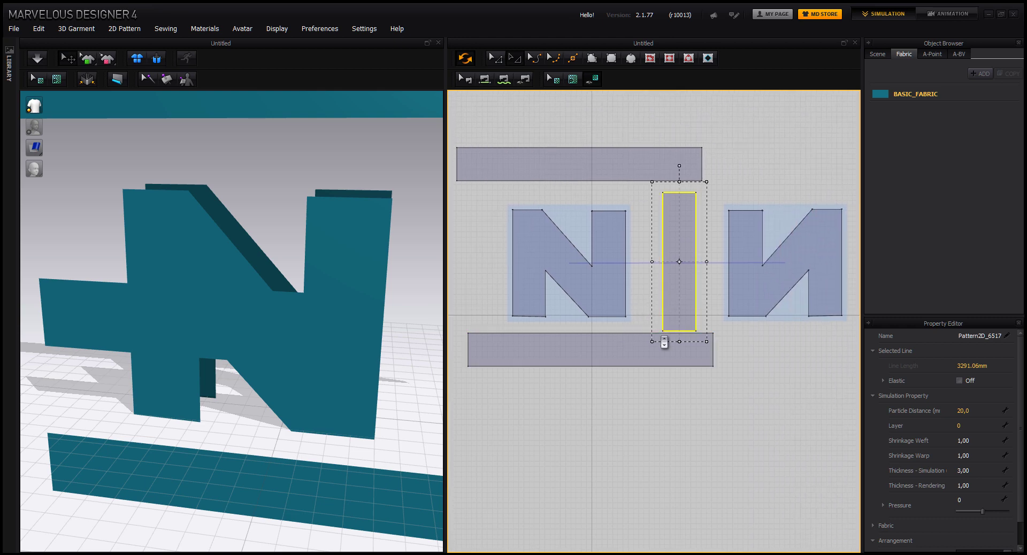
{"action": "scroll", "coordinate": [644, 338], "scroll_direction": "down", "scroll_amount": 1}
{"action": "scroll", "coordinate": [644, 338], "scroll_direction": "up", "scroll_amount": 5}
{"action": "scroll", "coordinate": [649, 321], "scroll_direction": "down", "scroll_amount": 4}
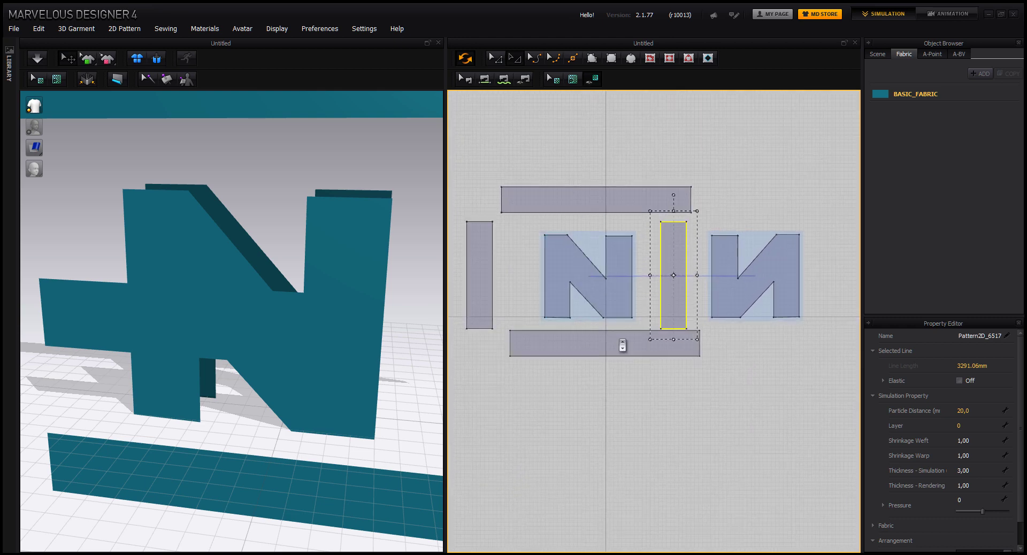
{"action": "left_click", "coordinate": [573, 384]}
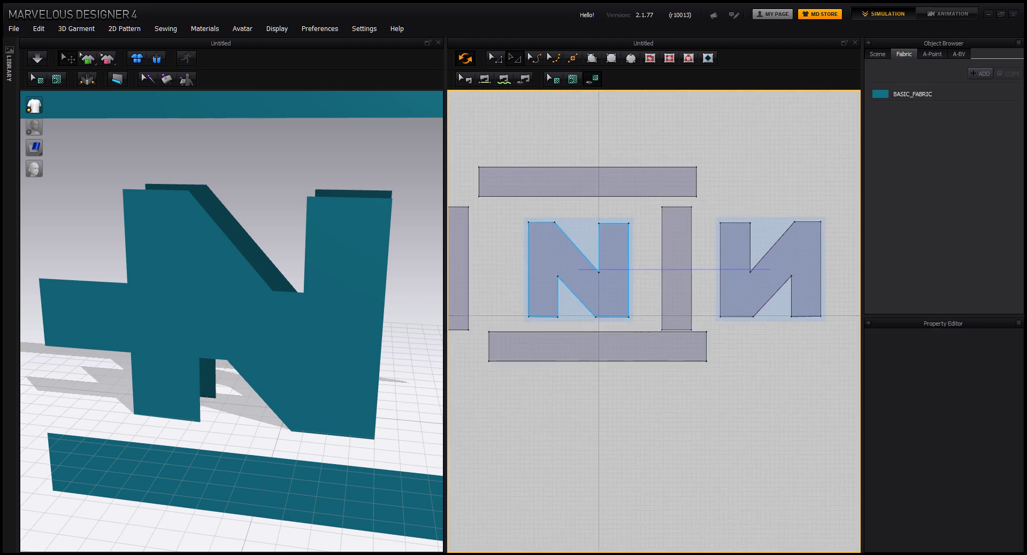
Free-sew the bottom outline of the original N, including its inner notch, to the full top edge of the lower strip.
{"action": "left_click", "coordinate": [503, 80]}
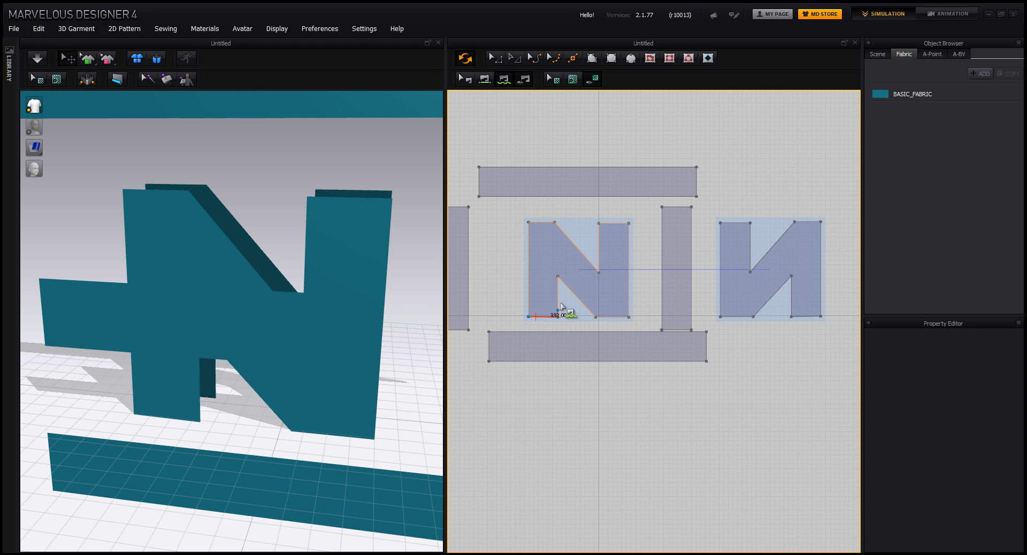
{"action": "left_click", "coordinate": [628, 317]}
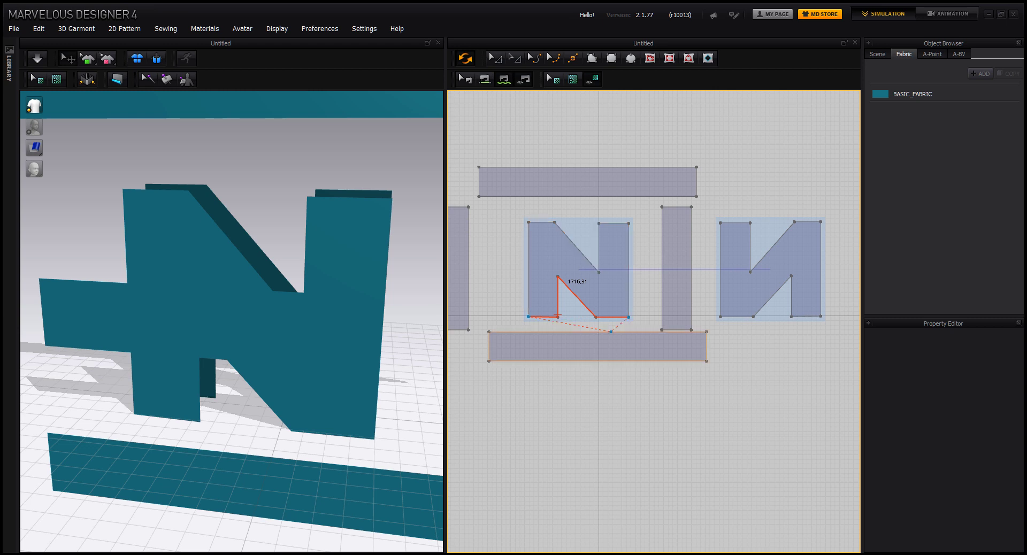
{"action": "left_click", "coordinate": [490, 332]}
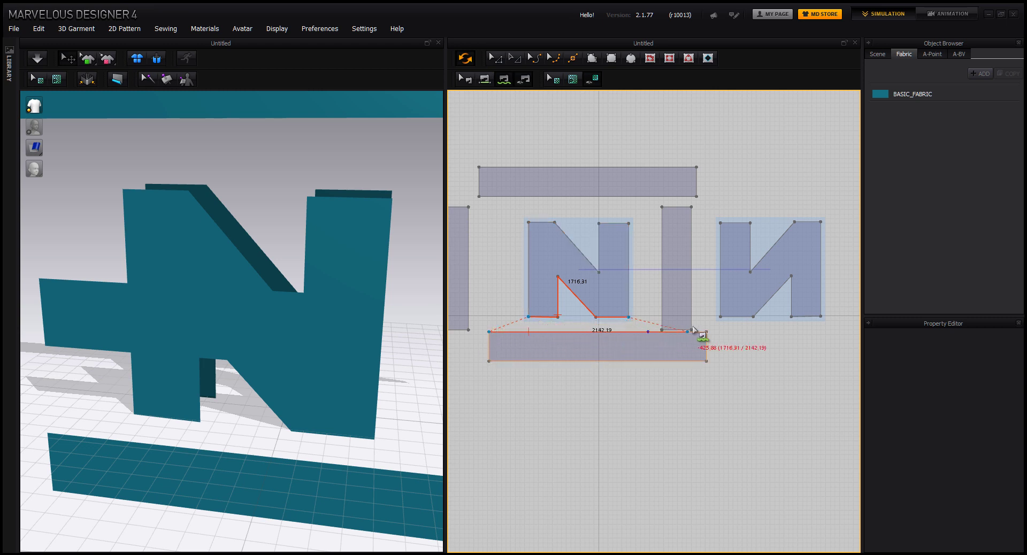
{"action": "left_click", "coordinate": [705, 338]}
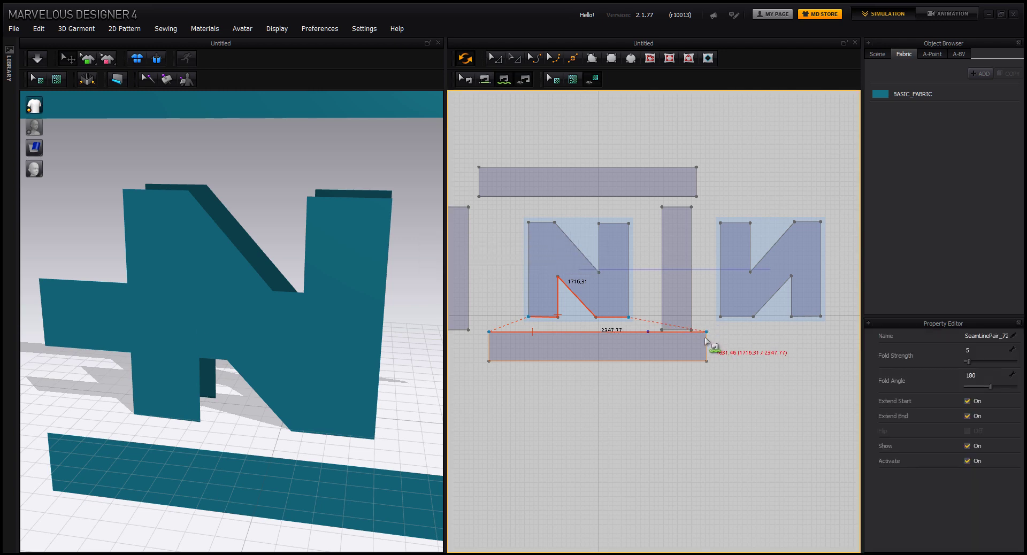
{"action": "right_click_drag", "start_coordinate": [417, 428], "coordinate": [332, 374]}
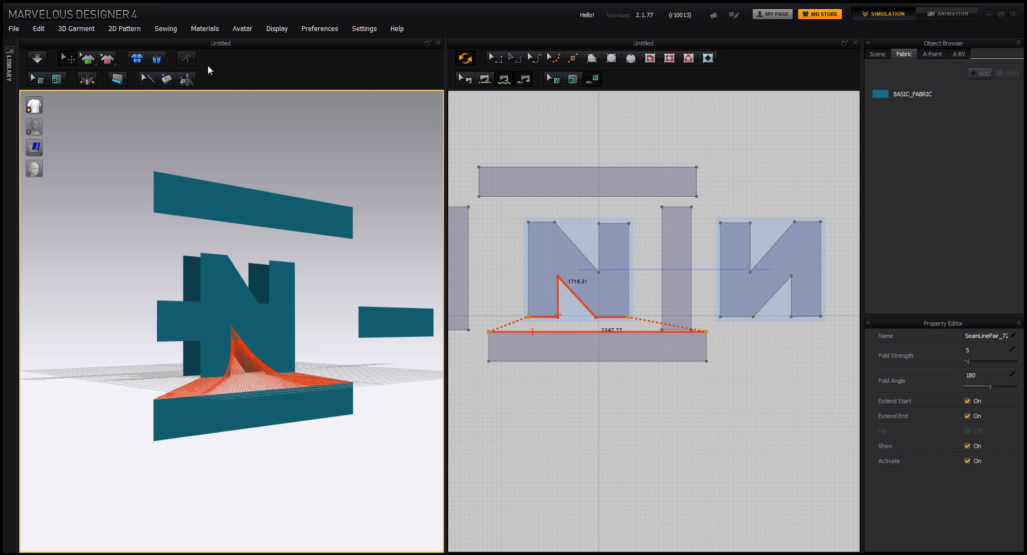
Rotate the lower strip flat in 3D and position it horizontally beneath the letter.
{"action": "left_click", "coordinate": [258, 407]}
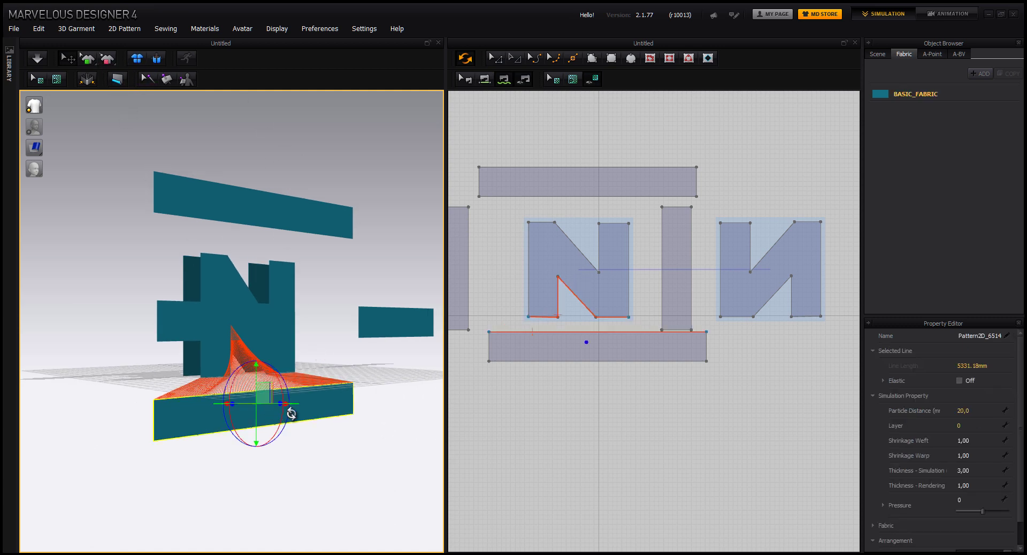
{"action": "right_click_drag", "start_coordinate": [259, 410], "coordinate": [299, 401]}
{"action": "mouse_move", "coordinate": [310, 419]}
{"action": "left_mouse_down"}
{"action": "mouse_move", "coordinate": [316, 399]}
{"action": "mouse_move", "coordinate": [296, 389]}
{"action": "mouse_move", "coordinate": [300, 402]}
{"action": "left_mouse_up"}
{"action": "mouse_move", "coordinate": [301, 401]}
{"action": "right_mouse_down"}
{"action": "mouse_move", "coordinate": [316, 398]}
{"action": "mouse_move", "coordinate": [304, 395]}
{"action": "right_mouse_up"}
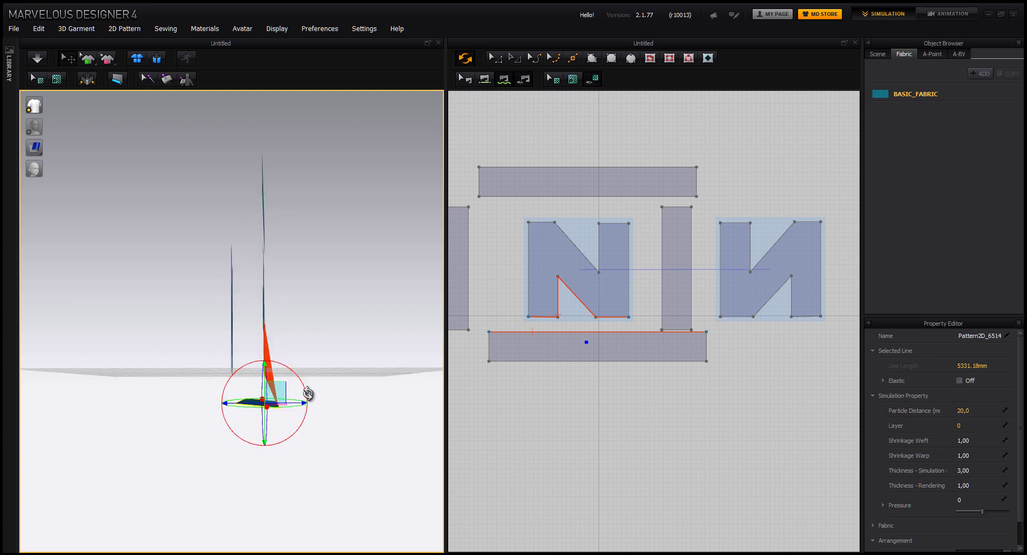
{"action": "left_click_drag", "start_coordinate": [272, 373], "coordinate": [271, 373]}
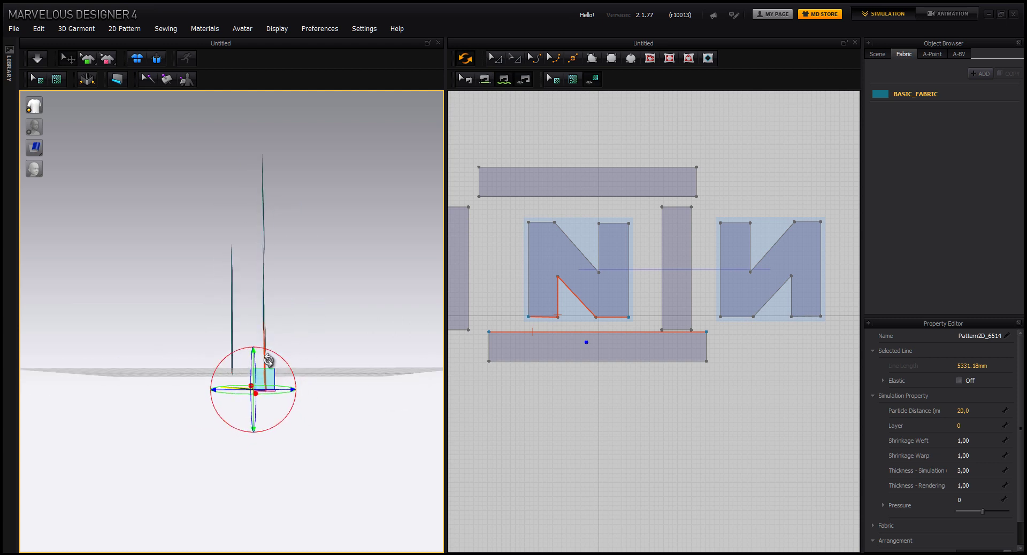
{"action": "right_click_drag", "start_coordinate": [268, 360], "coordinate": [201, 365]}
Rotate the upper strip flat in 3D and bring it down to just above the letter.
{"action": "left_click", "coordinate": [233, 197]}
{"action": "right_click_drag", "start_coordinate": [241, 241], "coordinate": [342, 238]}
{"action": "left_click_drag", "start_coordinate": [296, 183], "coordinate": [238, 113]}
{"action": "right_click_drag", "start_coordinate": [241, 191], "coordinate": [278, 180]}
{"action": "left_click_drag", "start_coordinate": [278, 180], "coordinate": [243, 293]}
{"action": "right_click_drag", "start_coordinate": [242, 293], "coordinate": [389, 310]}
Move the far right strip closer to the N in 3D and rotate it upright.
{"action": "left_click", "coordinate": [401, 305]}
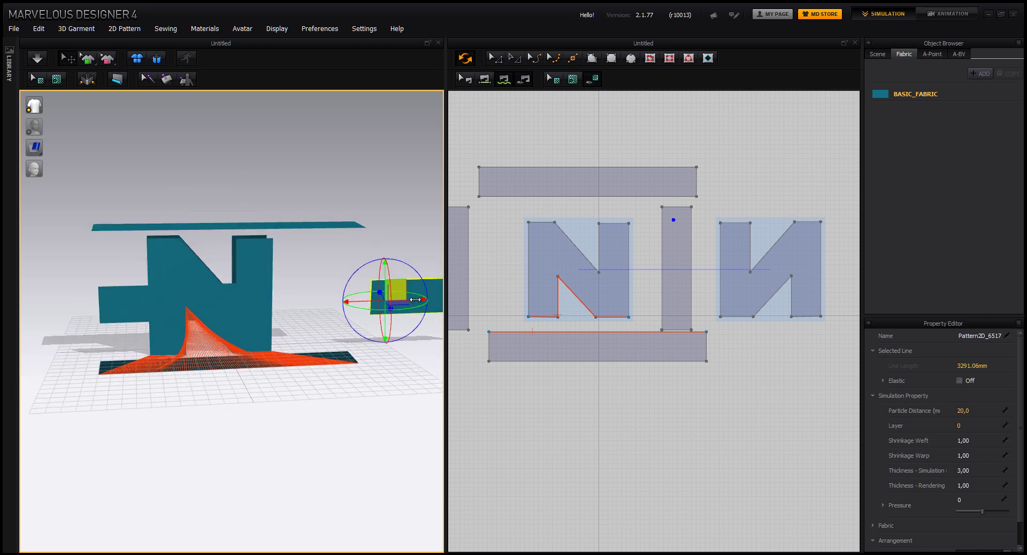
{"action": "left_click_drag", "start_coordinate": [415, 300], "coordinate": [329, 310]}
{"action": "key", "text": "ctrl+z"}
{"action": "left_click", "coordinate": [325, 299]}
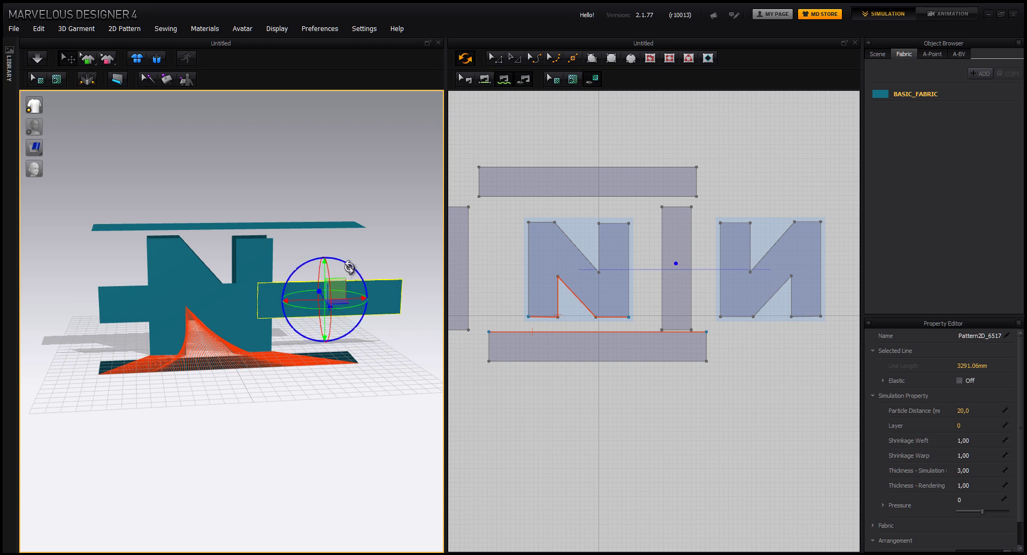
{"action": "left_click_drag", "start_coordinate": [348, 267], "coordinate": [374, 339]}
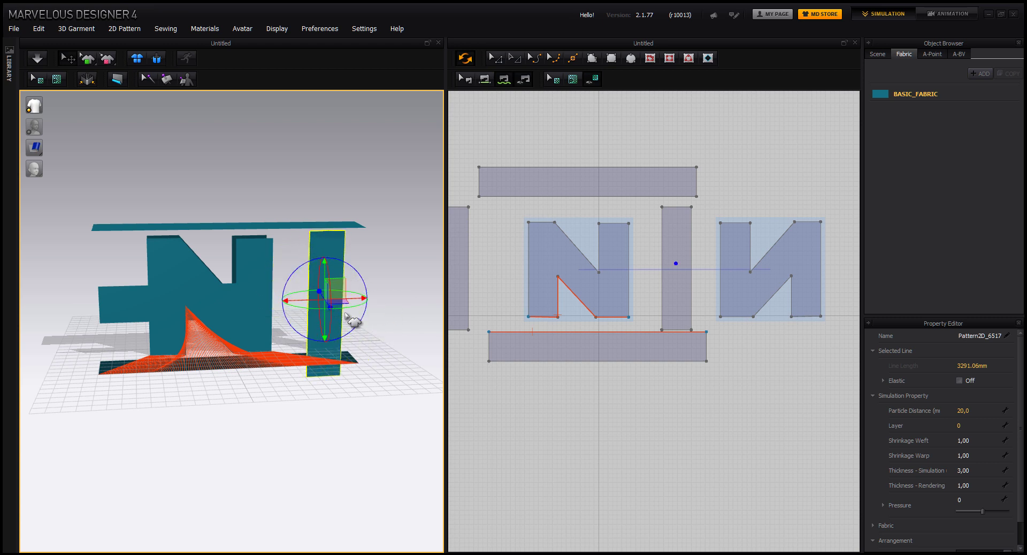
Turn the upright right strip a quarter turn about its vertical axis and shift it alongside the N's right side.
{"action": "left_click_drag", "start_coordinate": [344, 308], "coordinate": [390, 298]}
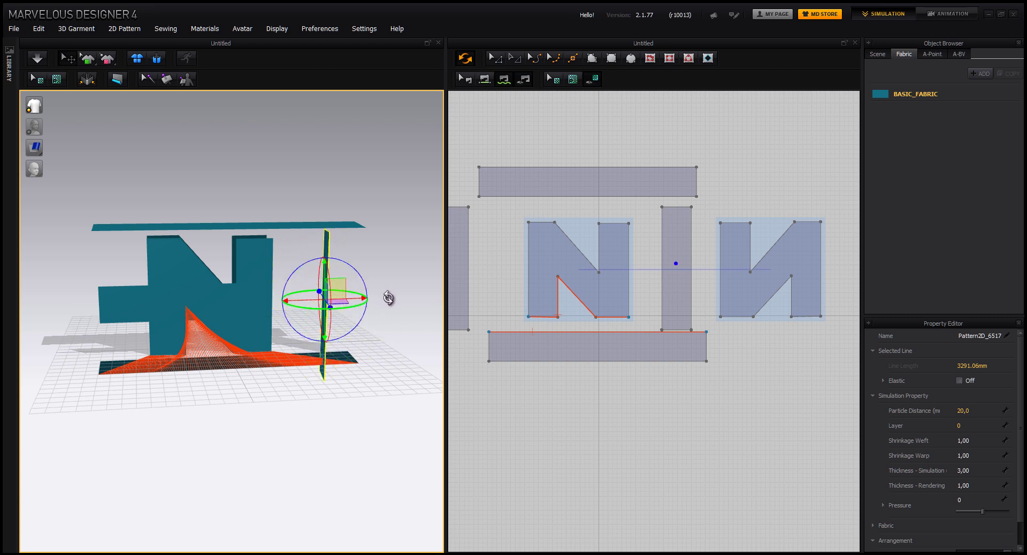
{"action": "right_click_drag", "start_coordinate": [370, 325], "coordinate": [368, 406]}
{"action": "left_click_drag", "start_coordinate": [339, 321], "coordinate": [319, 316]}
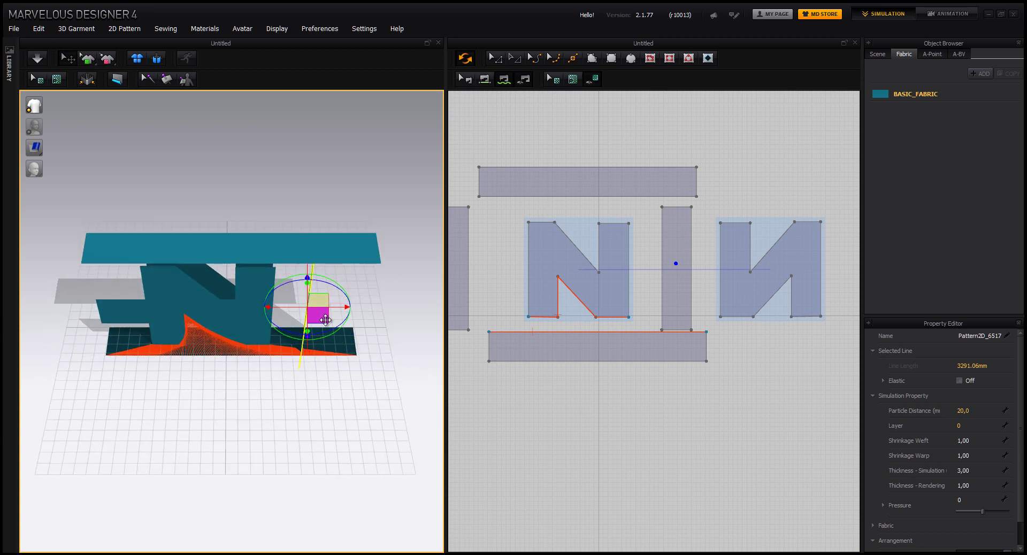
{"action": "mouse_move", "coordinate": [319, 316]}
{"action": "right_mouse_down"}
{"action": "mouse_move", "coordinate": [322, 281]}
{"action": "mouse_move", "coordinate": [324, 312]}
{"action": "right_mouse_up"}
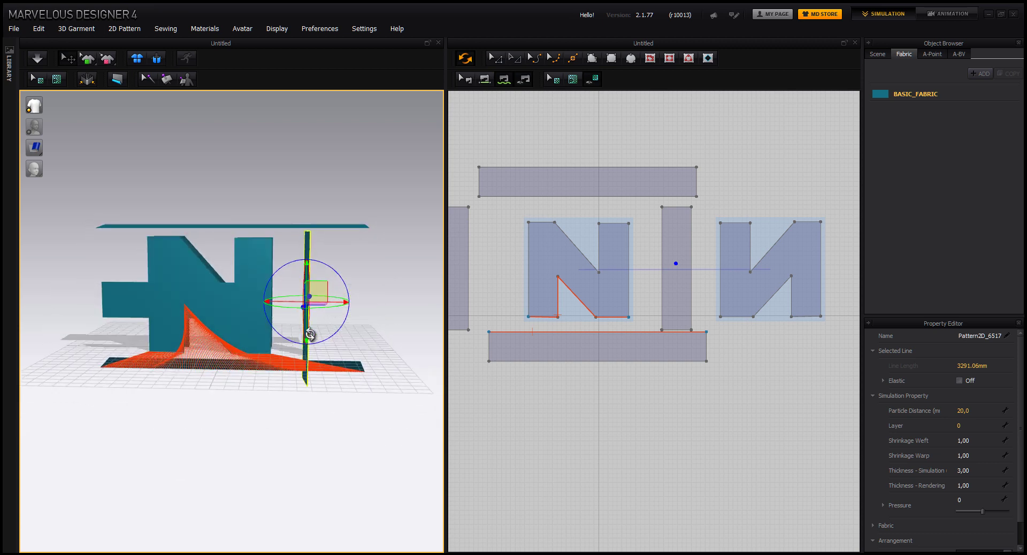
Stand the remaining strip upright in 3D, turned sideways along the N's left side, and check the arrangement around the letter.
{"action": "middle_click_drag", "start_coordinate": [328, 360], "coordinate": [410, 348]}
{"action": "left_click", "coordinate": [213, 295]}
{"action": "mouse_move", "coordinate": [248, 305]}
{"action": "right_mouse_down"}
{"action": "mouse_move", "coordinate": [252, 330]}
{"action": "mouse_move", "coordinate": [235, 293]}
{"action": "right_mouse_up"}
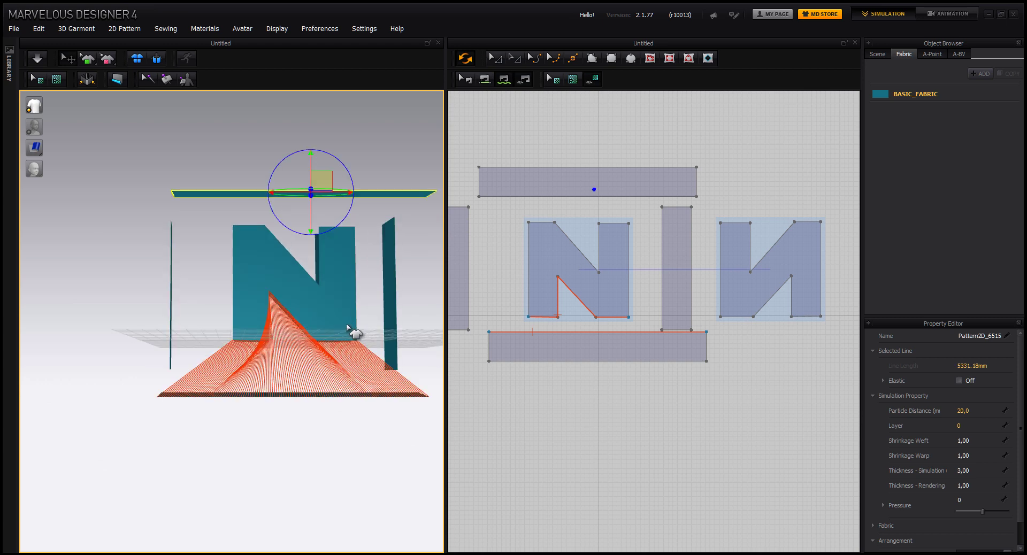
{"action": "middle_click_drag", "start_coordinate": [332, 320], "coordinate": [292, 322]}
{"action": "right_click_drag", "start_coordinate": [292, 322], "coordinate": [194, 400]}
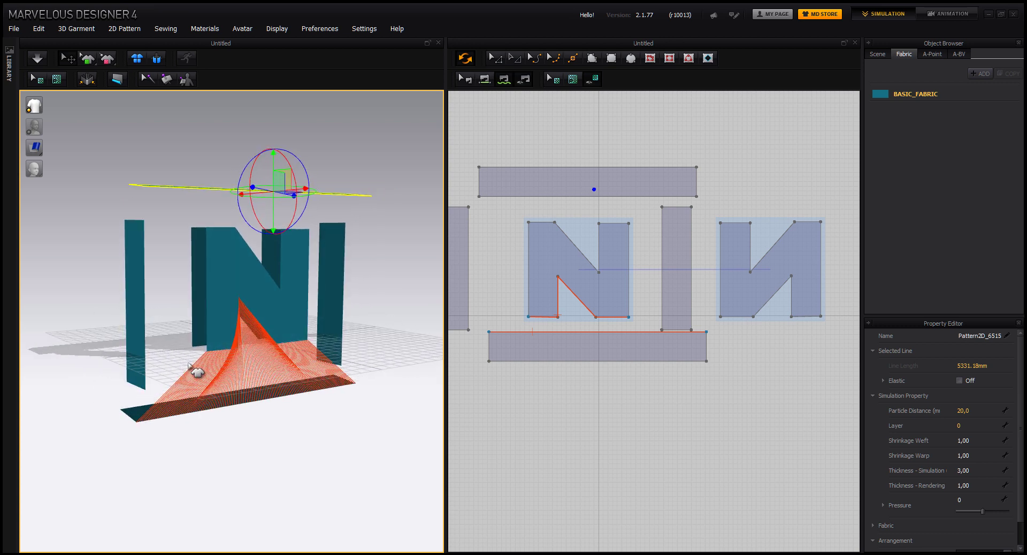
Select all six pattern pieces, check their arrangement around the letter in 3D and clear the selection.
{"action": "middle_click_drag", "start_coordinate": [587, 317], "coordinate": [641, 303]}
{"action": "middle_click_drag", "start_coordinate": [721, 221], "coordinate": [688, 237]}
{"action": "left_click", "coordinate": [496, 59]}
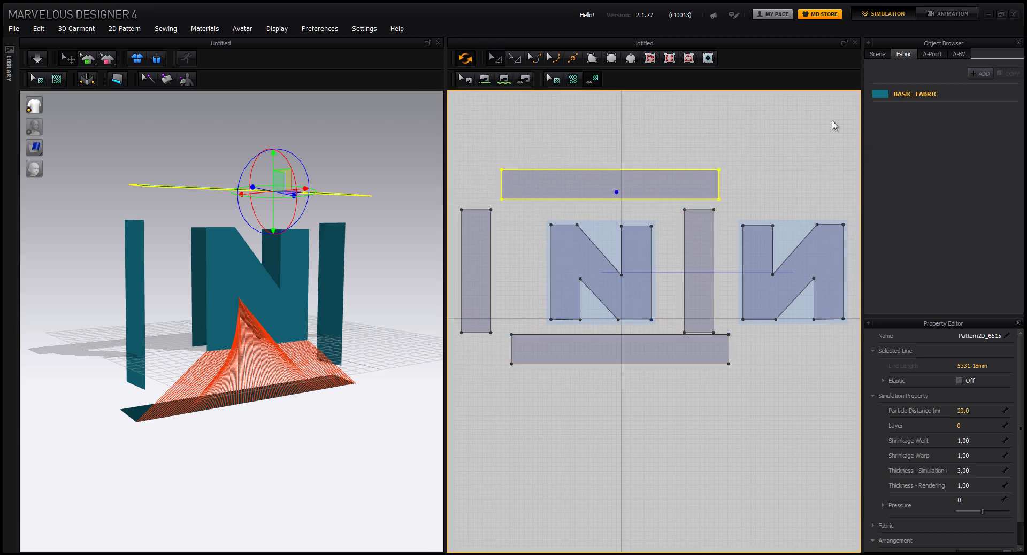
{"action": "left_click_drag", "start_coordinate": [855, 119], "coordinate": [550, 443]}
{"action": "left_click_drag", "start_coordinate": [439, 438], "coordinate": [440, 437]}
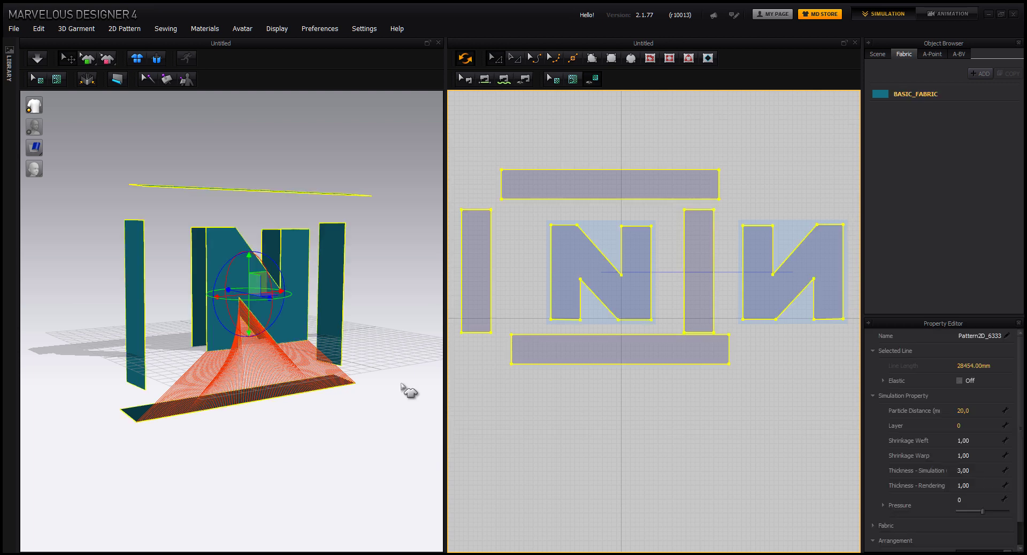
{"action": "right_click_drag", "start_coordinate": [248, 235], "coordinate": [325, 356]}
{"action": "left_click", "coordinate": [582, 410]}
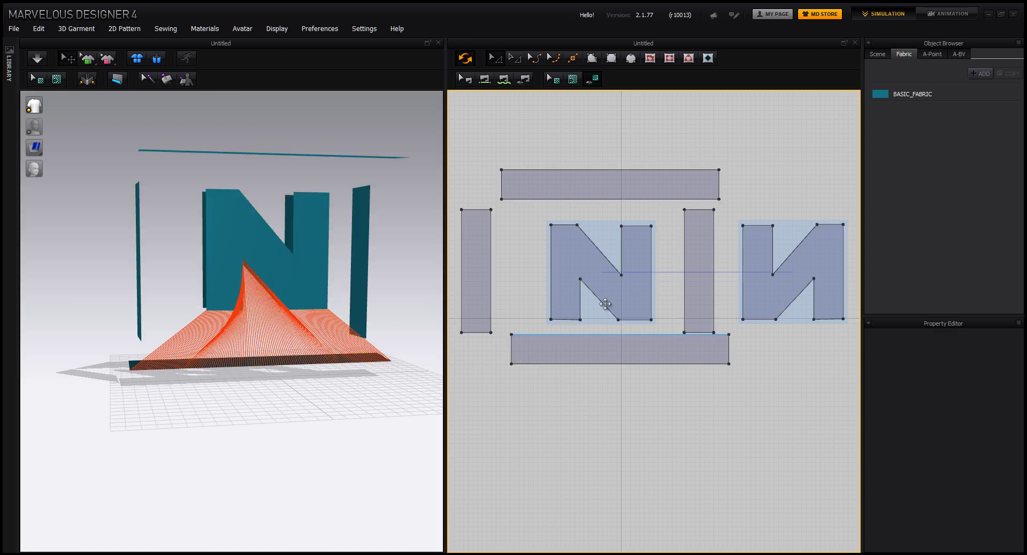
Segment-sew the front N's two outer vertical edges to the facing long edges of the left and right side strips.
{"action": "mouse_move", "coordinate": [605, 305]}
{"action": "middle_mouse_down"}
{"action": "mouse_move", "coordinate": [591, 322]}
{"action": "mouse_move", "coordinate": [604, 292]}
{"action": "middle_mouse_up"}
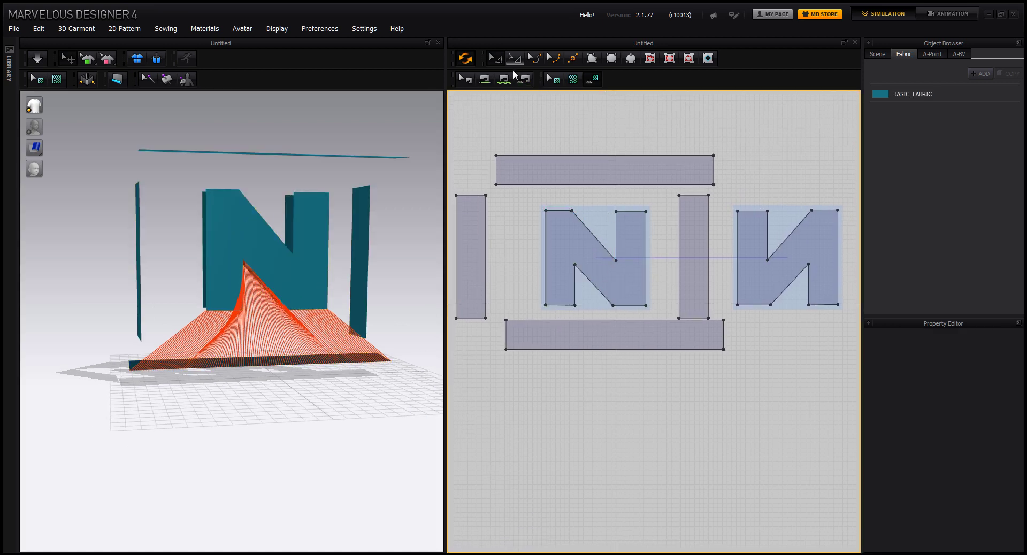
{"action": "left_click", "coordinate": [485, 79]}
{"action": "left_click", "coordinate": [647, 230]}
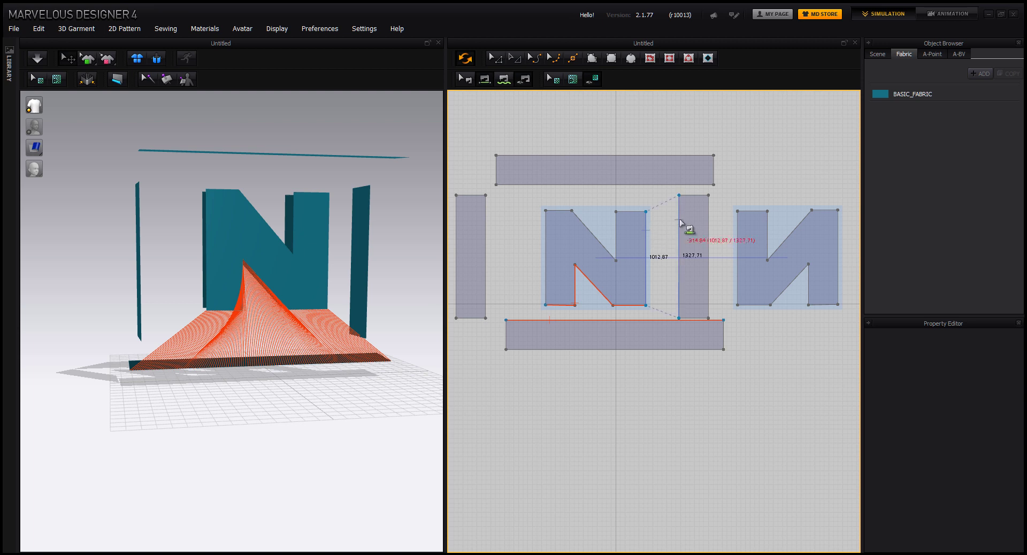
{"action": "left_click", "coordinate": [678, 232]}
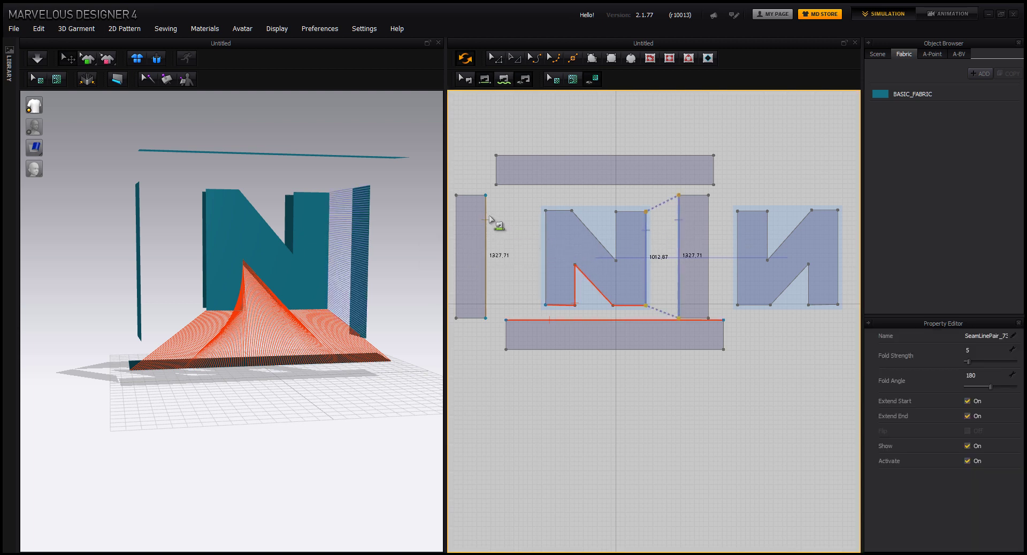
{"action": "left_click", "coordinate": [544, 232]}
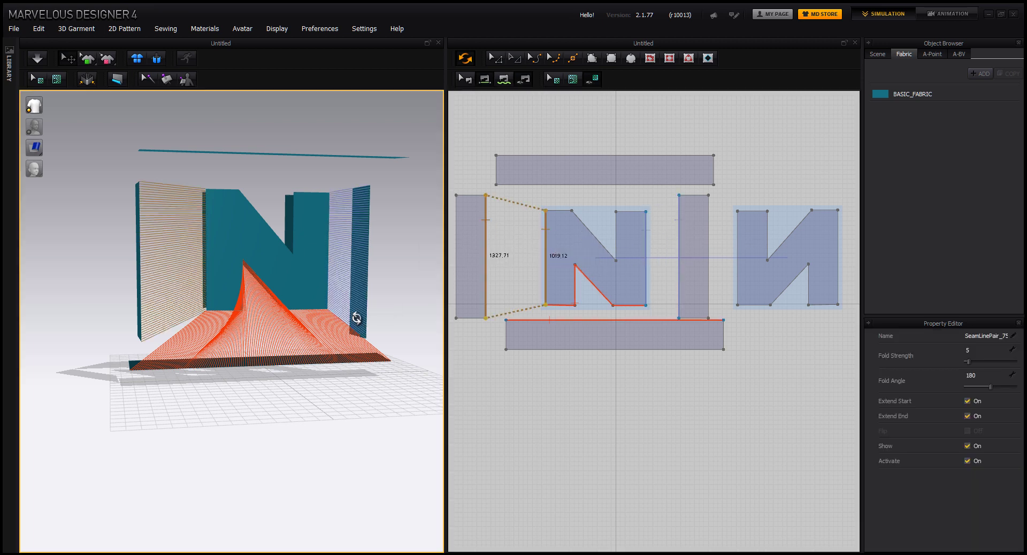
{"action": "right_click_drag", "start_coordinate": [356, 317], "coordinate": [362, 348]}
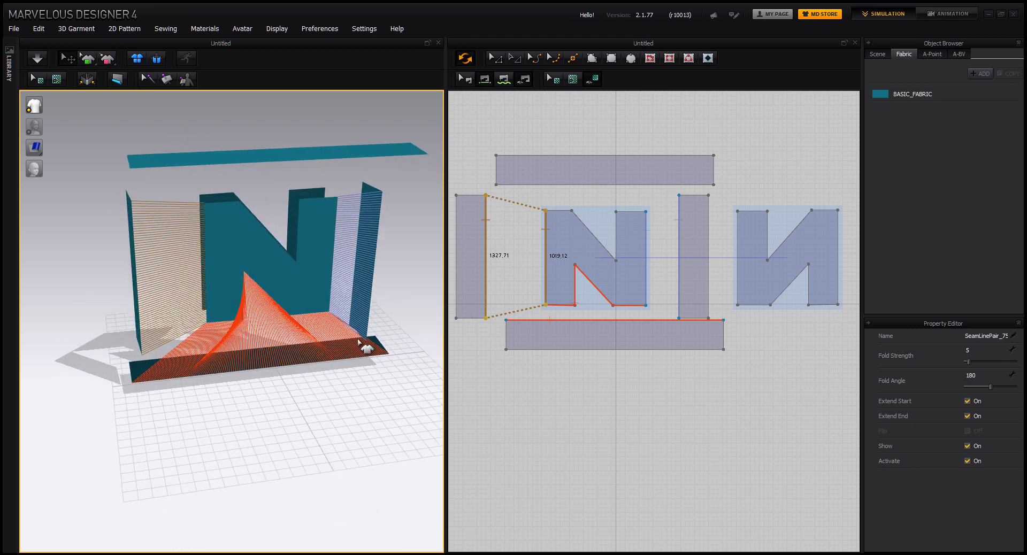
Free-sew the front N's whole upper outline, including the notch, to the full lower edge of the upper strip.
{"action": "left_click", "coordinate": [504, 80]}
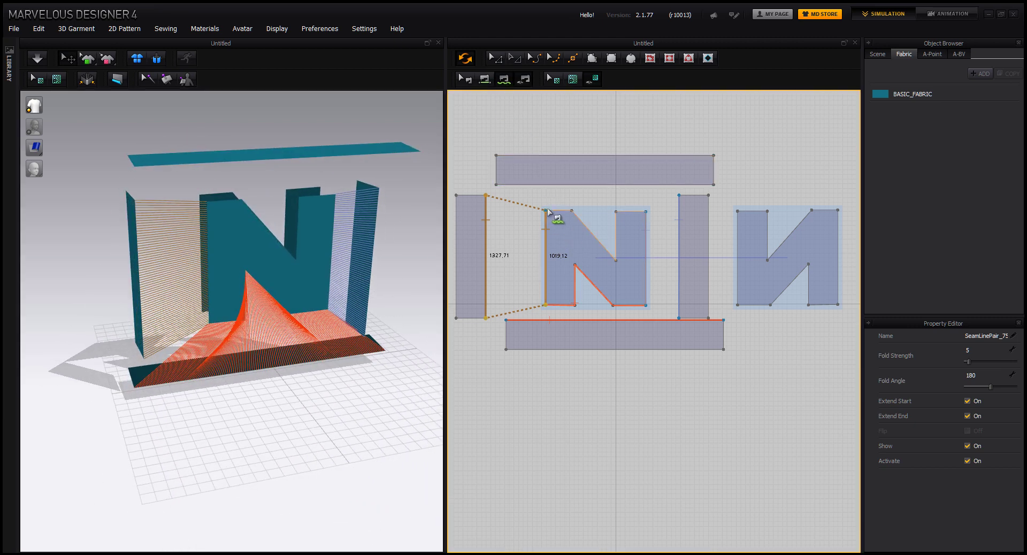
{"action": "left_click", "coordinate": [546, 210]}
{"action": "left_click", "coordinate": [646, 212]}
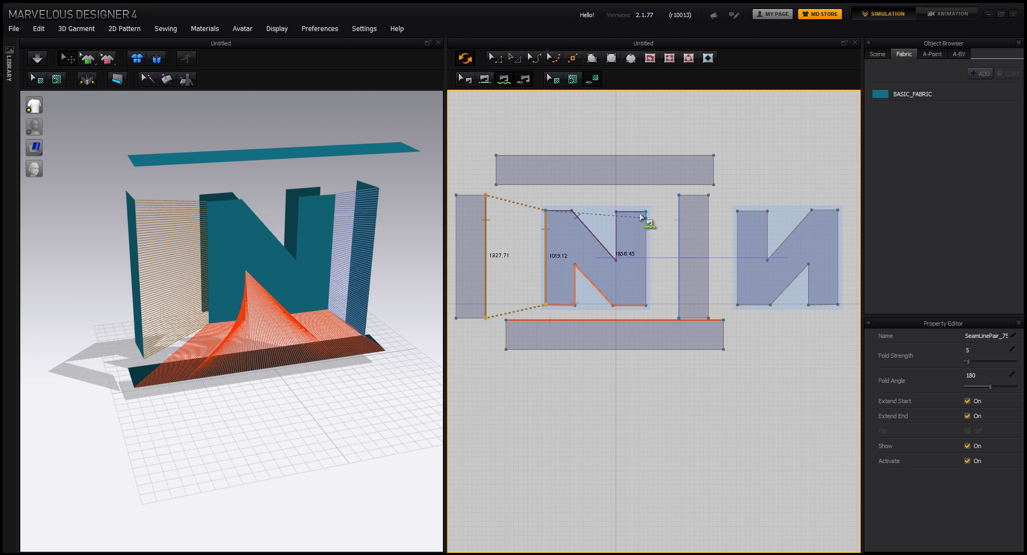
{"action": "left_click", "coordinate": [495, 185]}
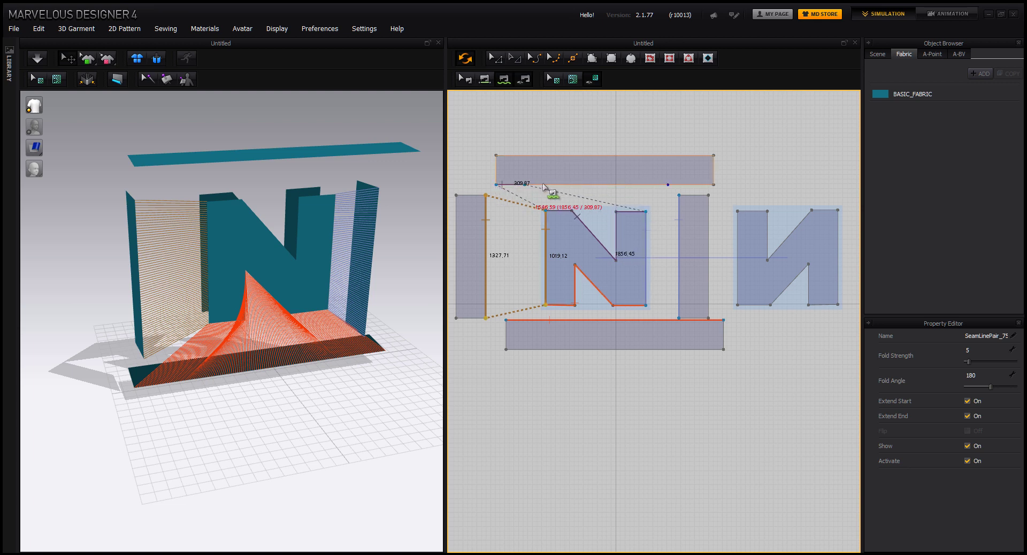
{"action": "left_click", "coordinate": [713, 185]}
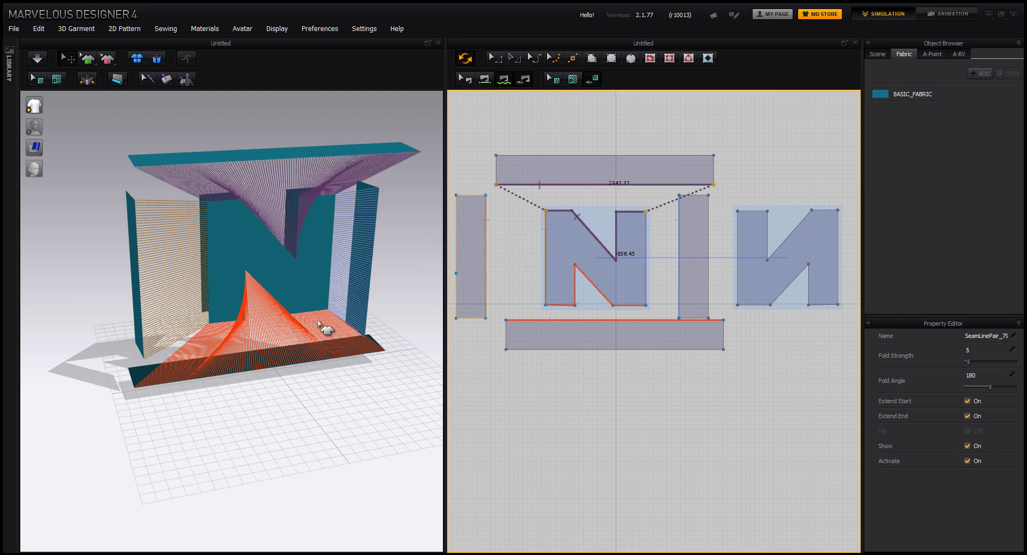
Sew the short ends of the upper, lower, left and right strips together at all four corners of the frame.
{"action": "left_click", "coordinate": [481, 196]}
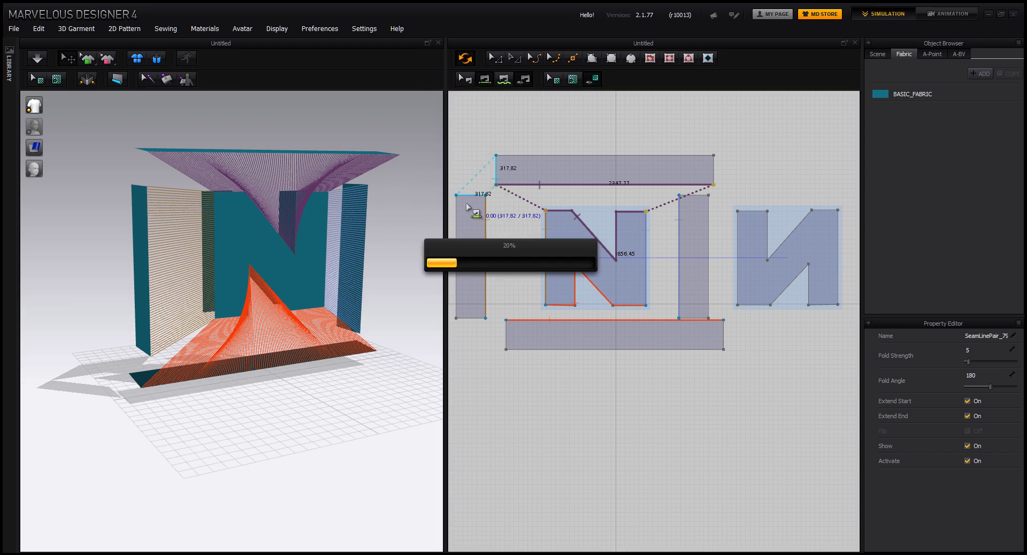
{"action": "left_click", "coordinate": [506, 334]}
{"action": "left_click", "coordinate": [471, 318]}
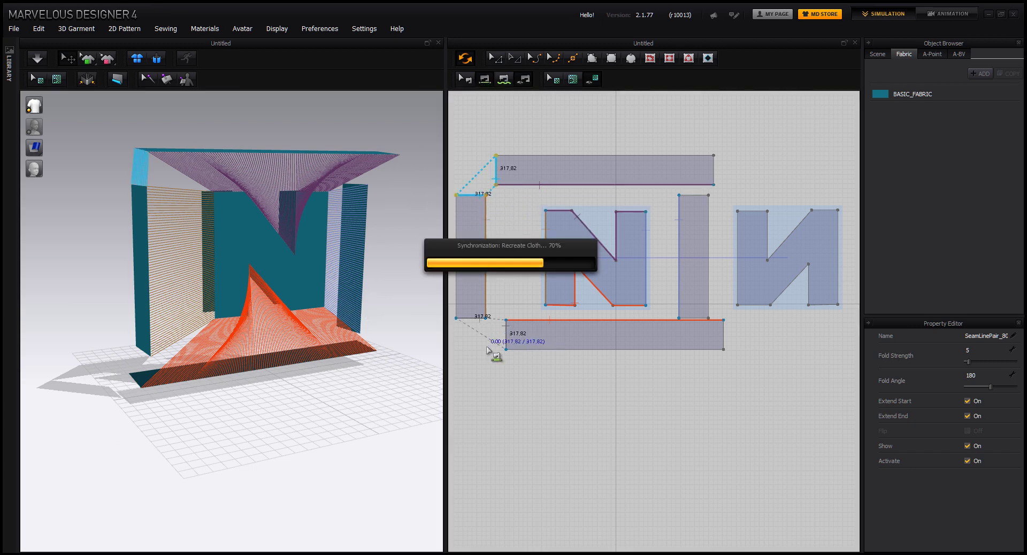
{"action": "left_click", "coordinate": [725, 332]}
{"action": "left_click", "coordinate": [689, 320]}
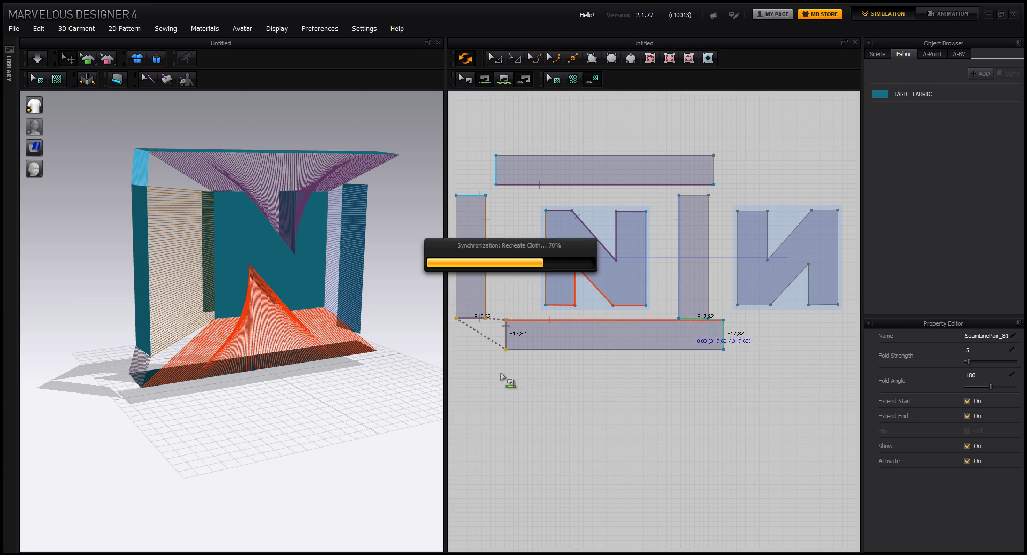
{"action": "left_click", "coordinate": [685, 197]}
{"action": "left_click", "coordinate": [714, 182]}
{"action": "right_click_drag", "start_coordinate": [348, 249], "coordinate": [362, 270]}
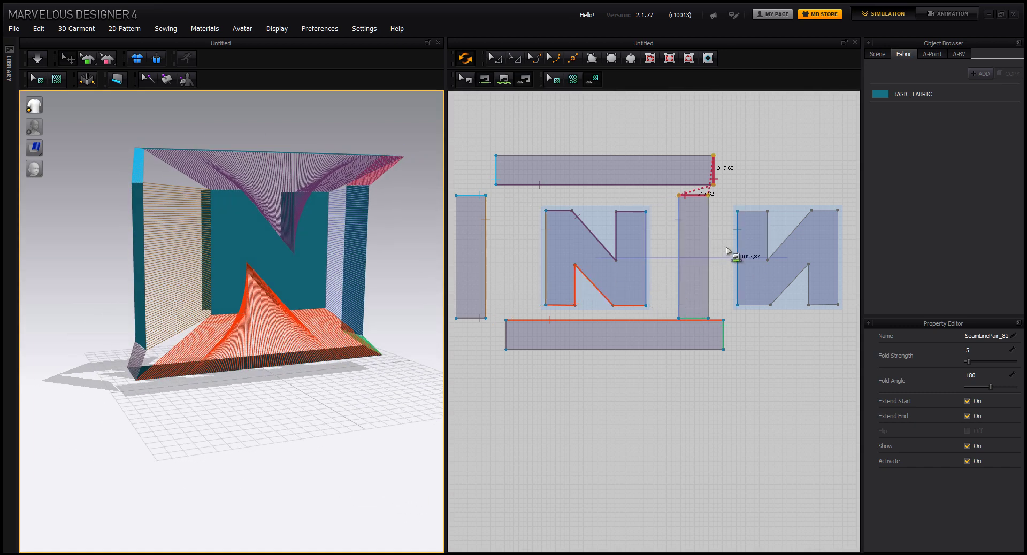
Sew the mirrored N's outer vertical edges to the free long edges of the right and left side strips.
{"action": "left_click", "coordinate": [736, 236]}
{"action": "left_click", "coordinate": [710, 231]}
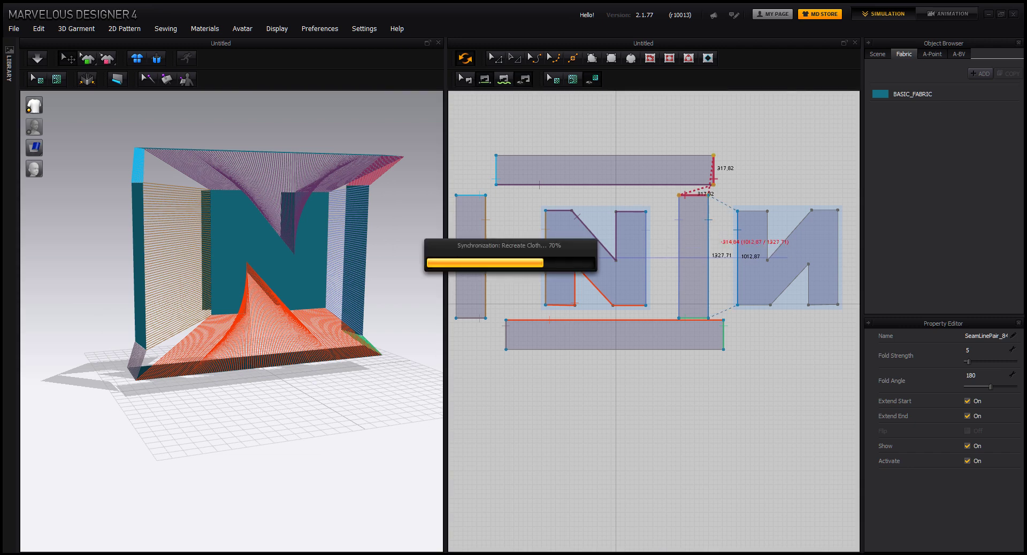
{"action": "right_click_drag", "start_coordinate": [405, 346], "coordinate": [387, 313]}
{"action": "left_click", "coordinate": [838, 235]}
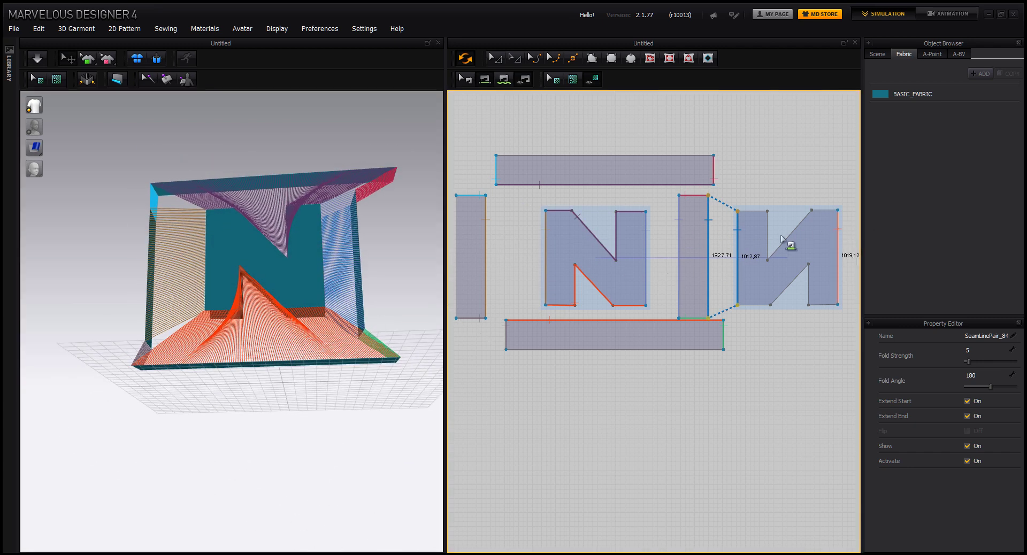
{"action": "left_click", "coordinate": [456, 224]}
{"action": "right_click_drag", "start_coordinate": [313, 365], "coordinate": [439, 386]}
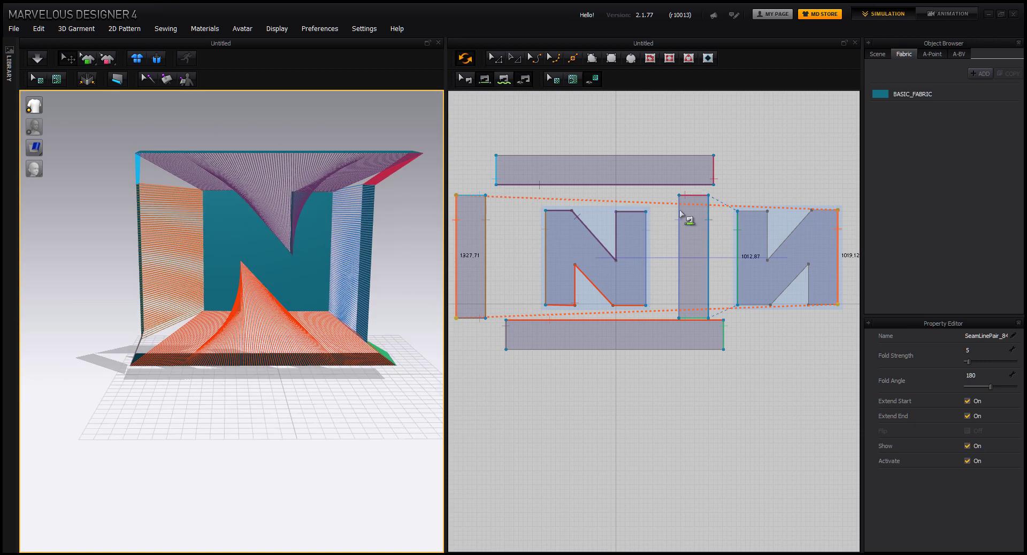
Free-sew the mirrored N's whole upper outline, including the notch, to the full upper edge of the upper strip.
{"action": "left_click", "coordinate": [508, 78]}
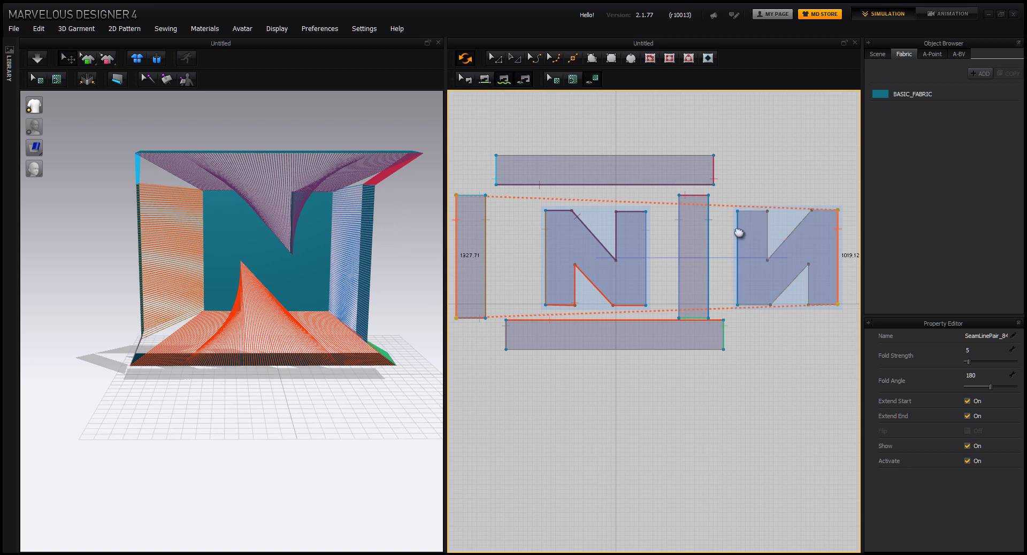
{"action": "middle_click_drag", "start_coordinate": [737, 226], "coordinate": [719, 272]}
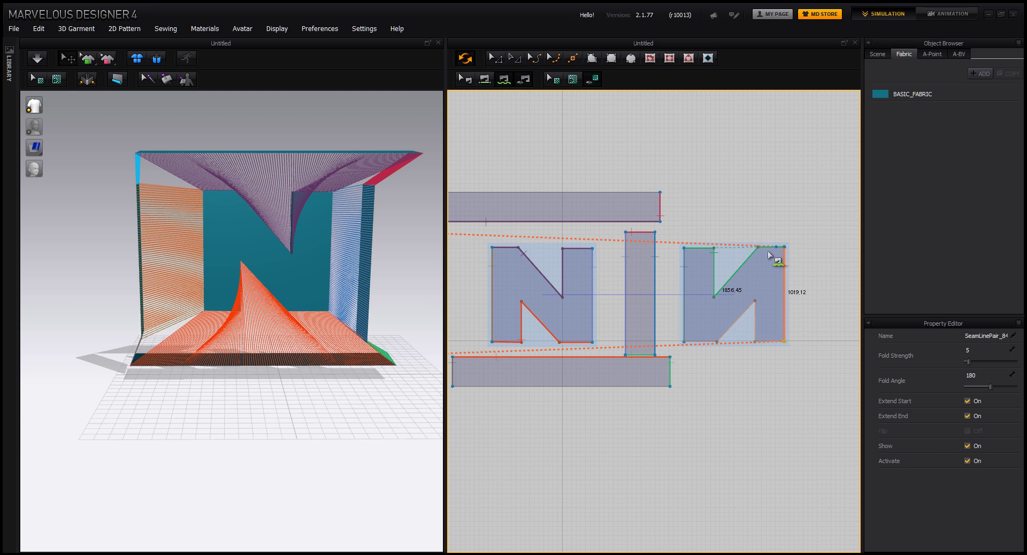
{"action": "middle_click_drag", "start_coordinate": [688, 280], "coordinate": [764, 271]}
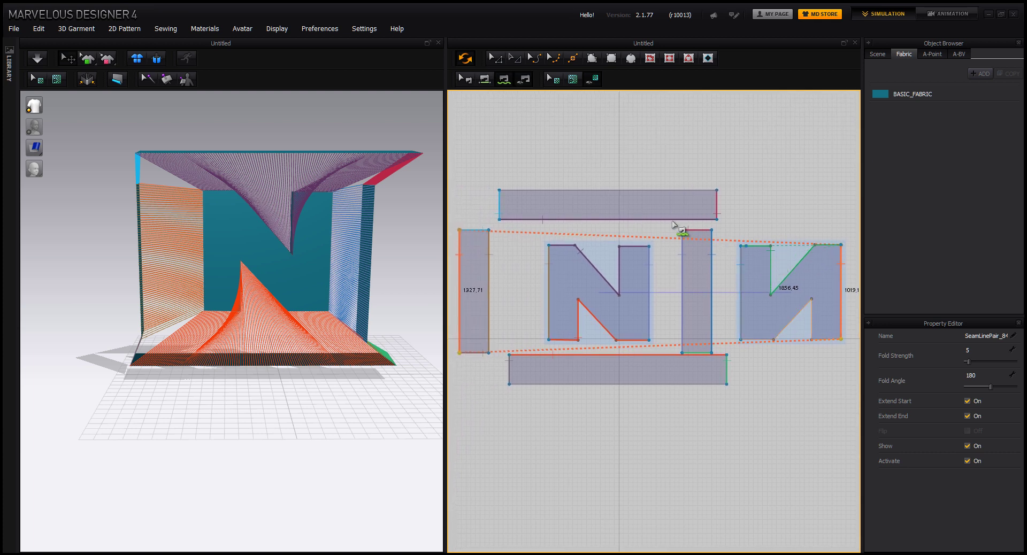
{"action": "left_click", "coordinate": [498, 191]}
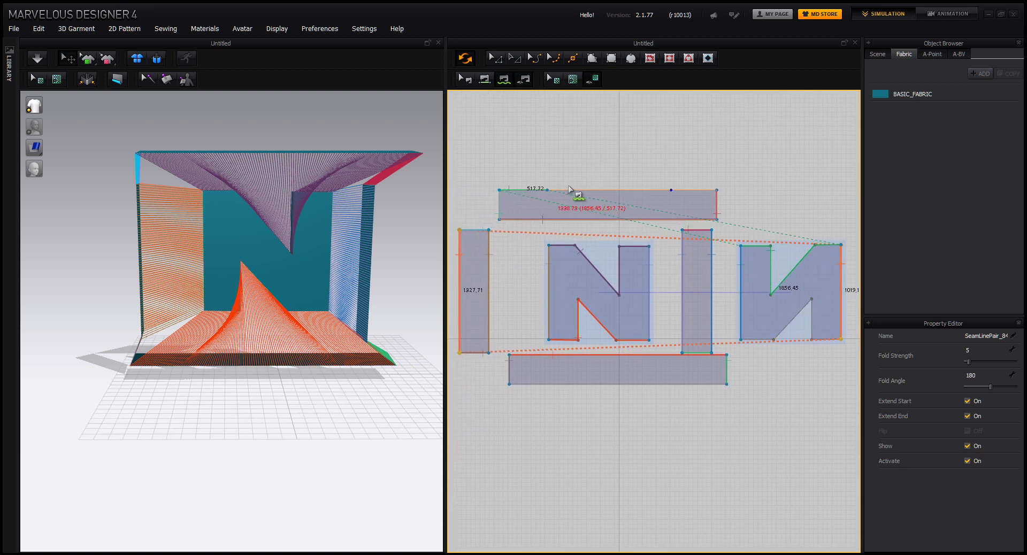
{"action": "left_click", "coordinate": [717, 191]}
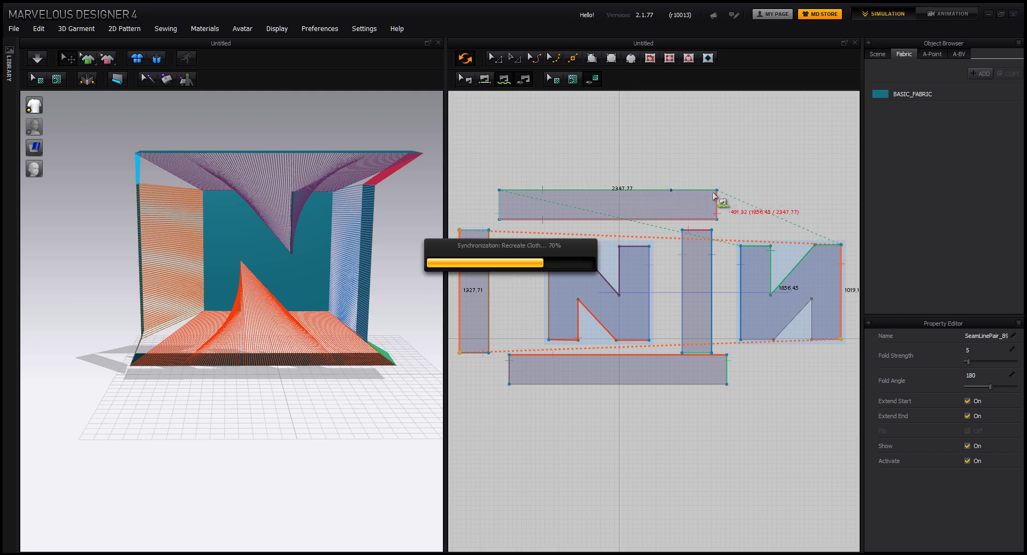
Reverse the seam joining the top strip's upper edge to the notched top outline of the mirrored N piece.
{"action": "right_click_drag", "start_coordinate": [431, 303], "coordinate": [293, 219]}
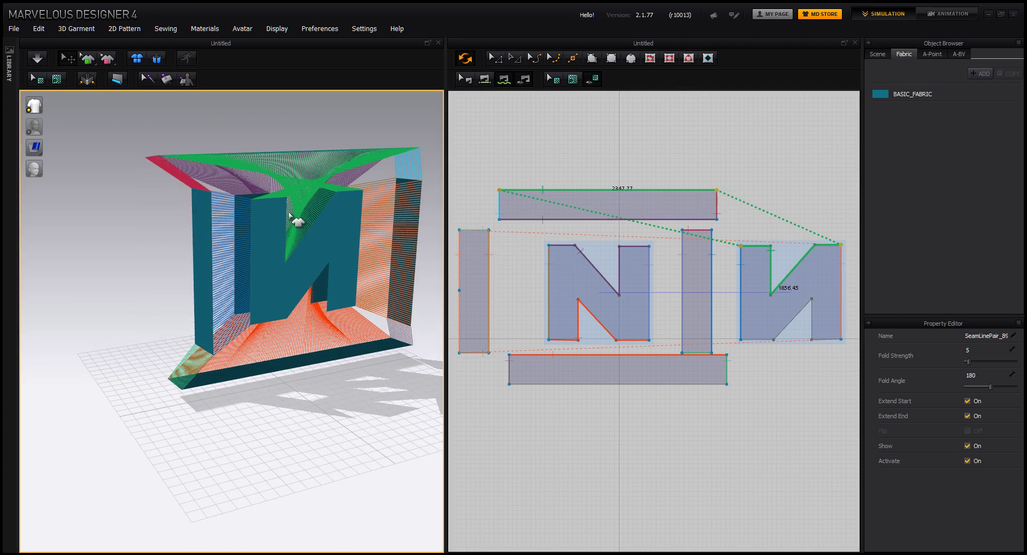
{"action": "left_click", "coordinate": [464, 79]}
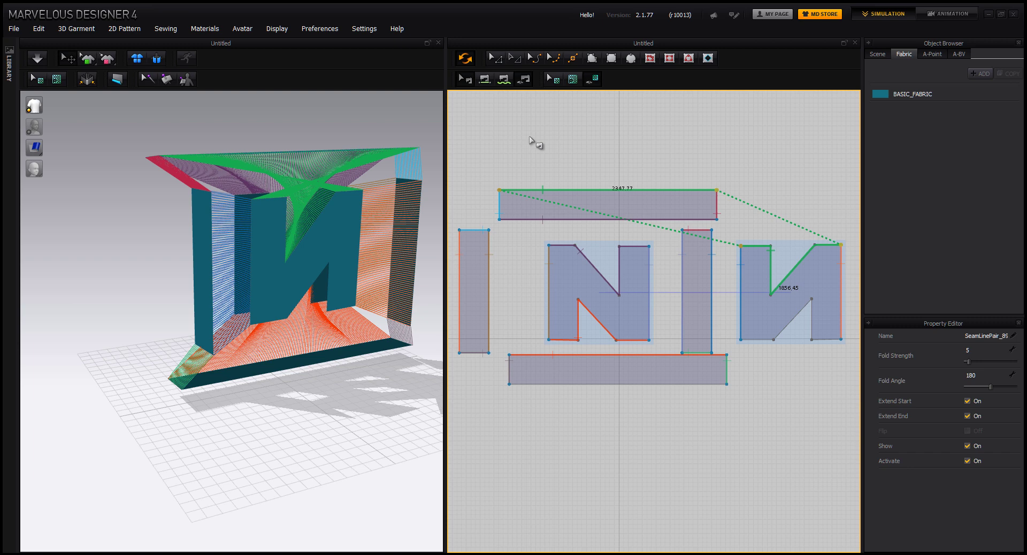
{"action": "right_click", "coordinate": [580, 190]}
{"action": "left_click", "coordinate": [596, 204]}
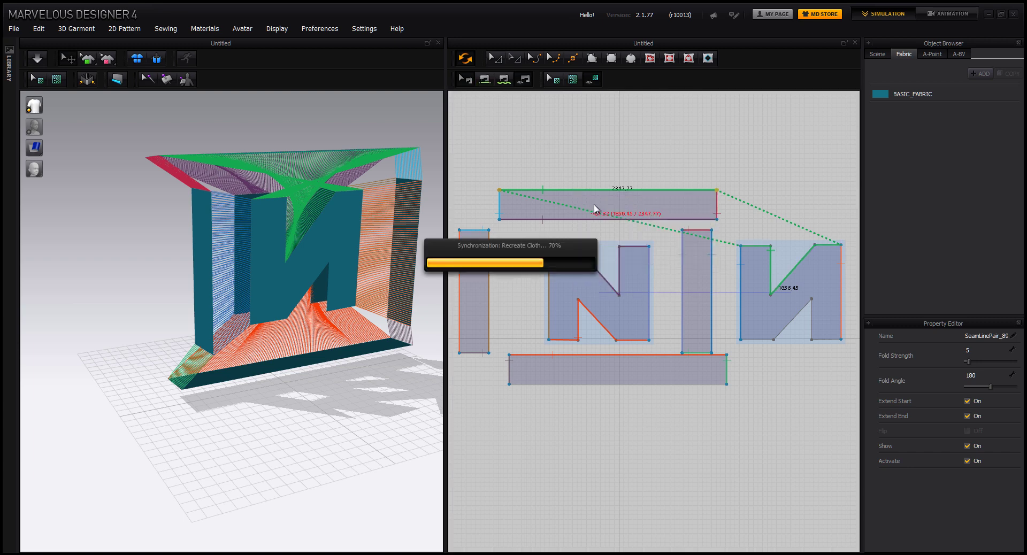
{"action": "right_click_drag", "start_coordinate": [350, 264], "coordinate": [466, 225]}
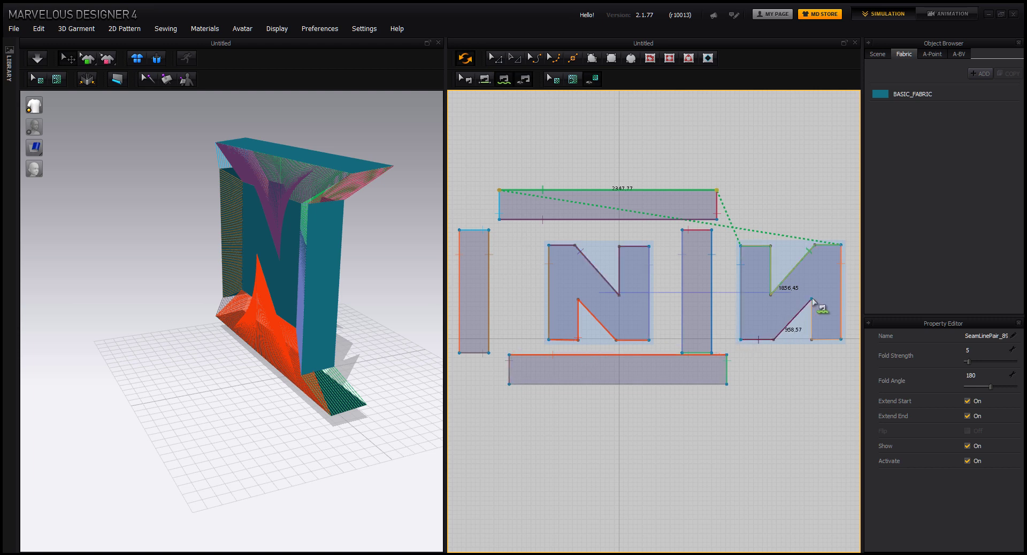
Sew the notched bottom outline of the mirrored N piece to the full lower edge of the bottom strip.
{"action": "left_click", "coordinate": [842, 341]}
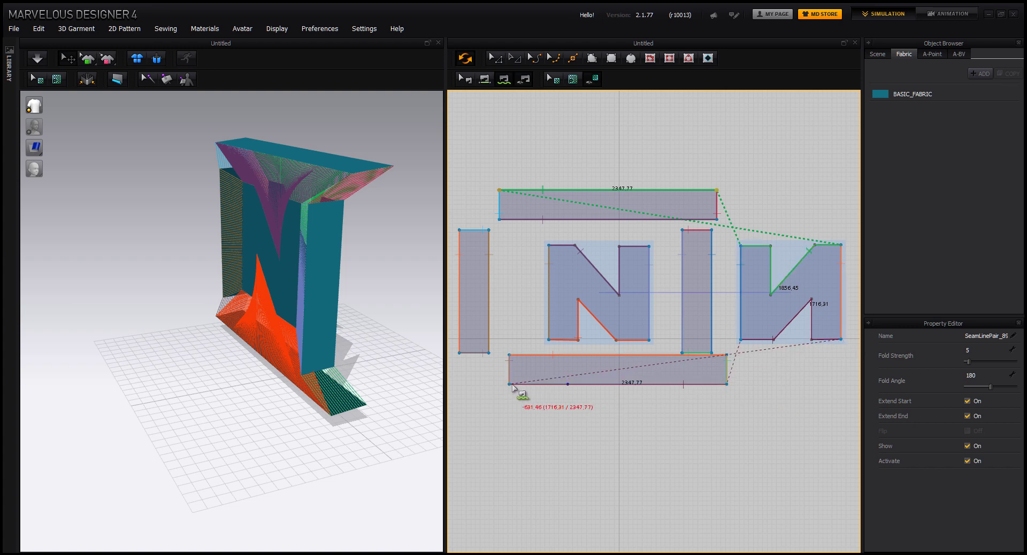
{"action": "left_click", "coordinate": [463, 400]}
{"action": "right_click_drag", "start_coordinate": [395, 401], "coordinate": [269, 323]}
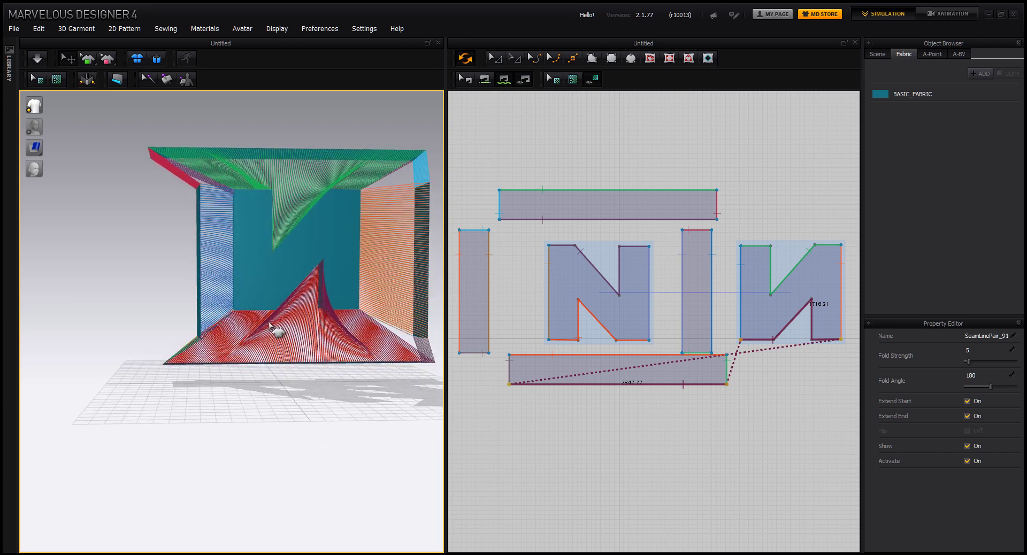
{"action": "right_click_drag", "start_coordinate": [236, 369], "coordinate": [375, 294]}
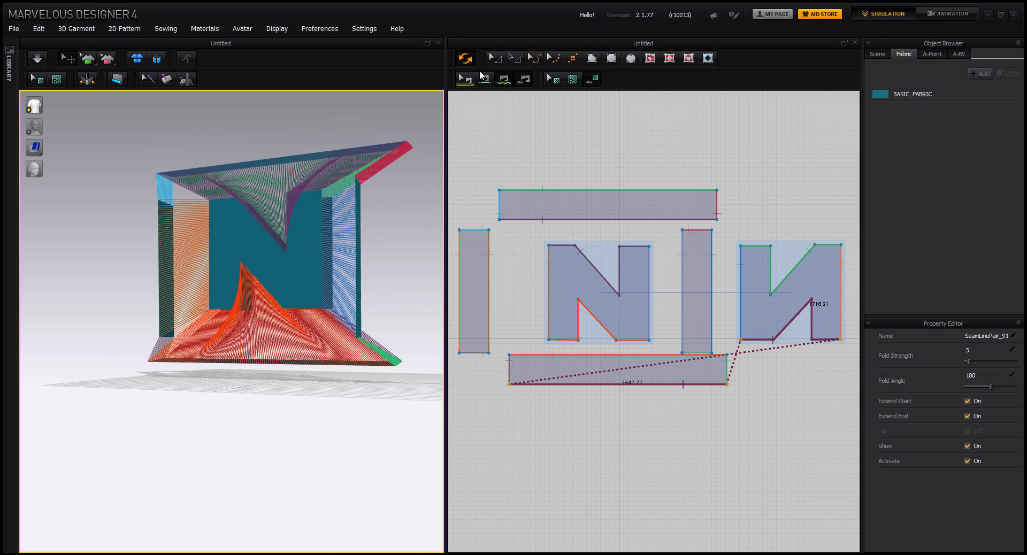
Select all six pattern pieces and set their pressure to 40.
{"action": "key", "text": "a"}
{"action": "scroll", "coordinate": [646, 304], "scroll_direction": "up", "scroll_amount": 1}
{"action": "scroll", "coordinate": [647, 284], "scroll_direction": "down", "scroll_amount": 2}
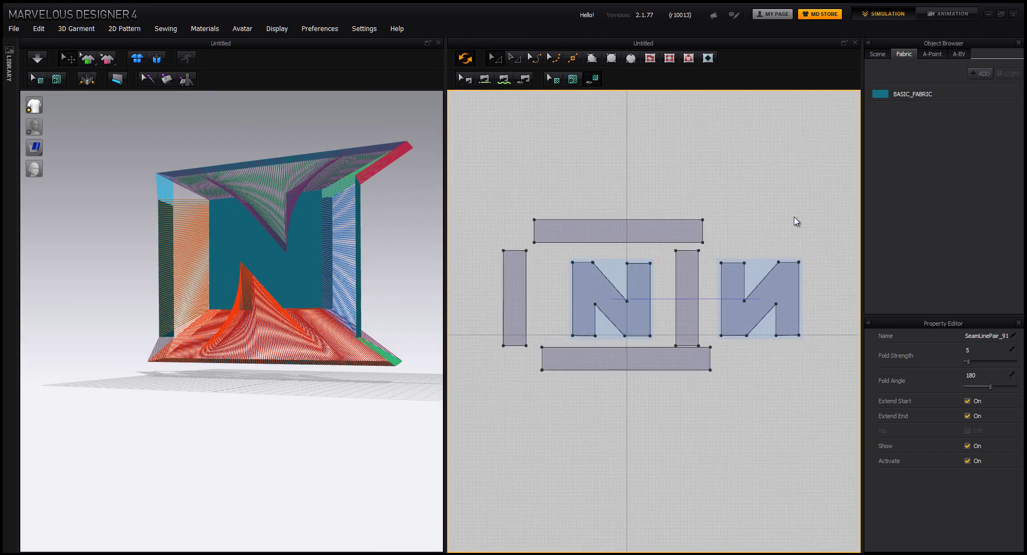
{"action": "left_click_drag", "start_coordinate": [814, 195], "coordinate": [614, 388]}
{"action": "left_click_drag", "start_coordinate": [476, 410], "coordinate": [474, 406]}
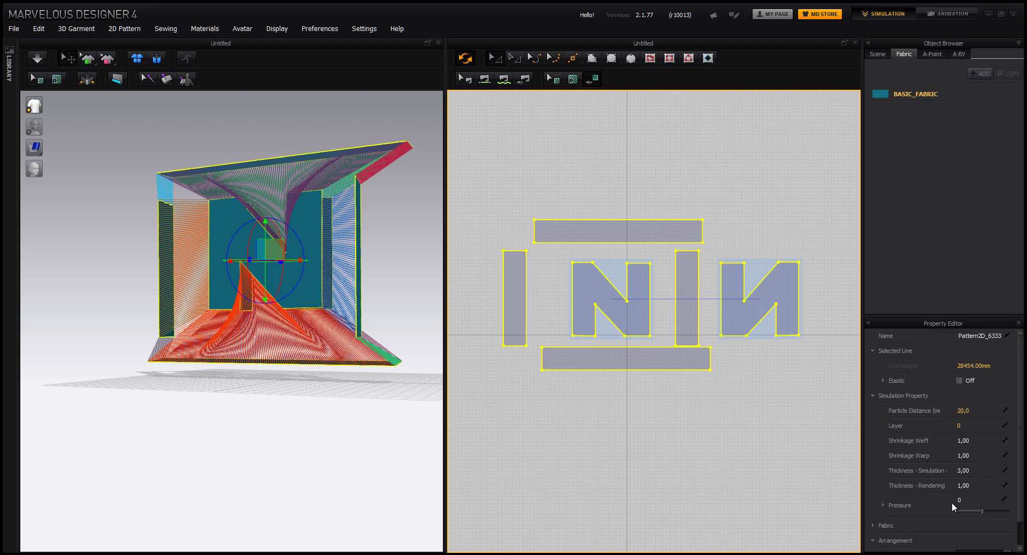
{"action": "left_click", "coordinate": [967, 503]}
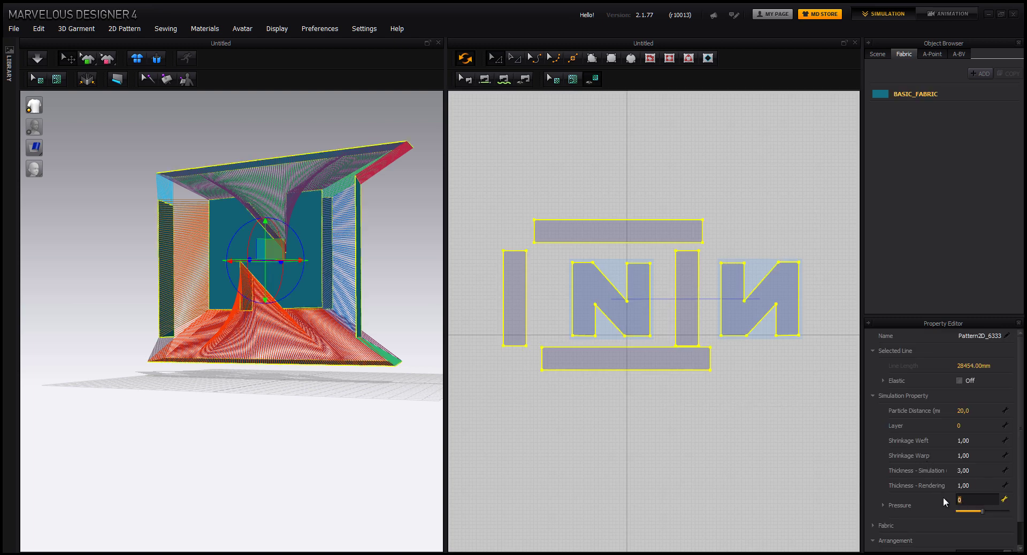
{"action": "type", "text": "40"}
{"action": "key", "text": "Return"}
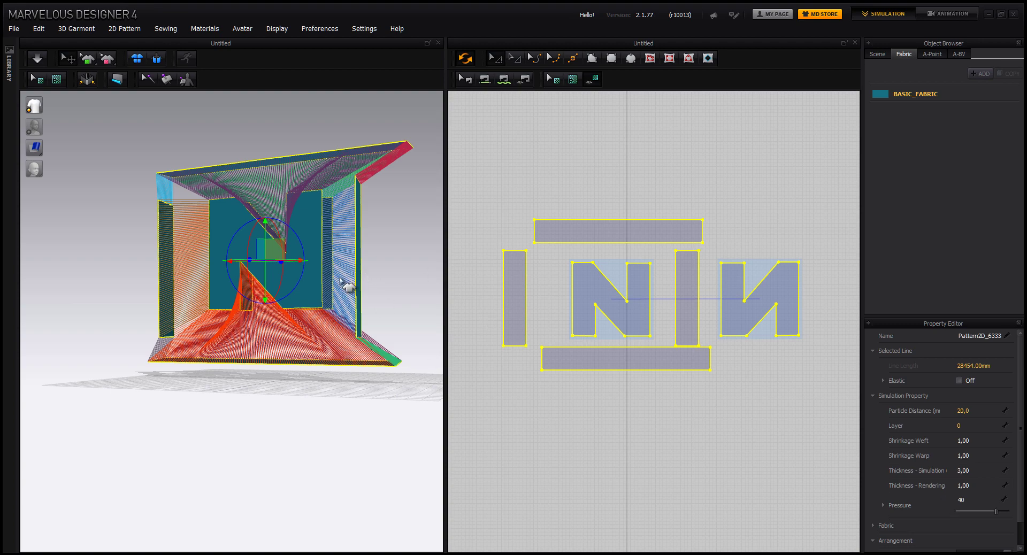
Try the draping simulation on the sewn letter N, stop it and undo the draped result.
{"action": "right_click_drag", "start_coordinate": [340, 279], "coordinate": [385, 298]}
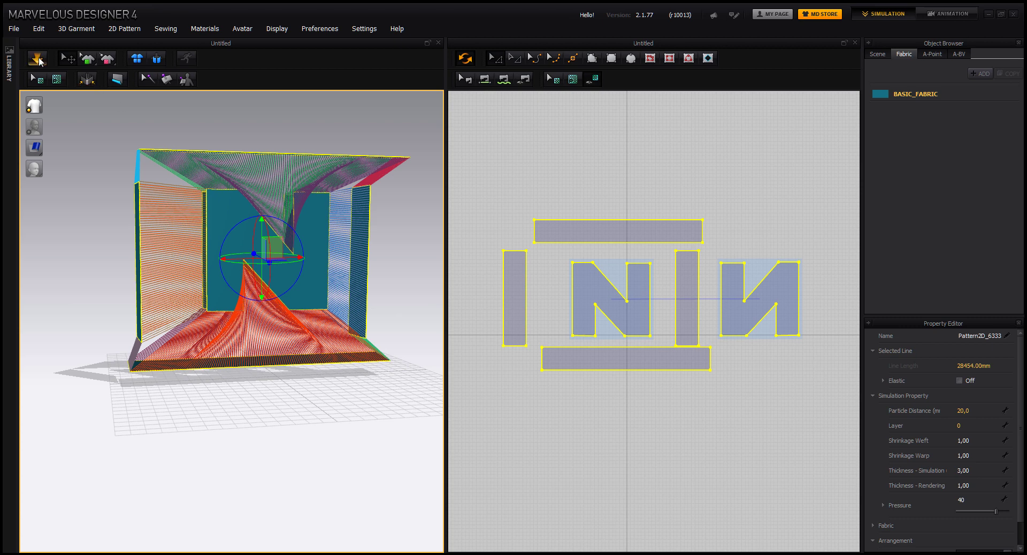
{"action": "left_click", "coordinate": [39, 59]}
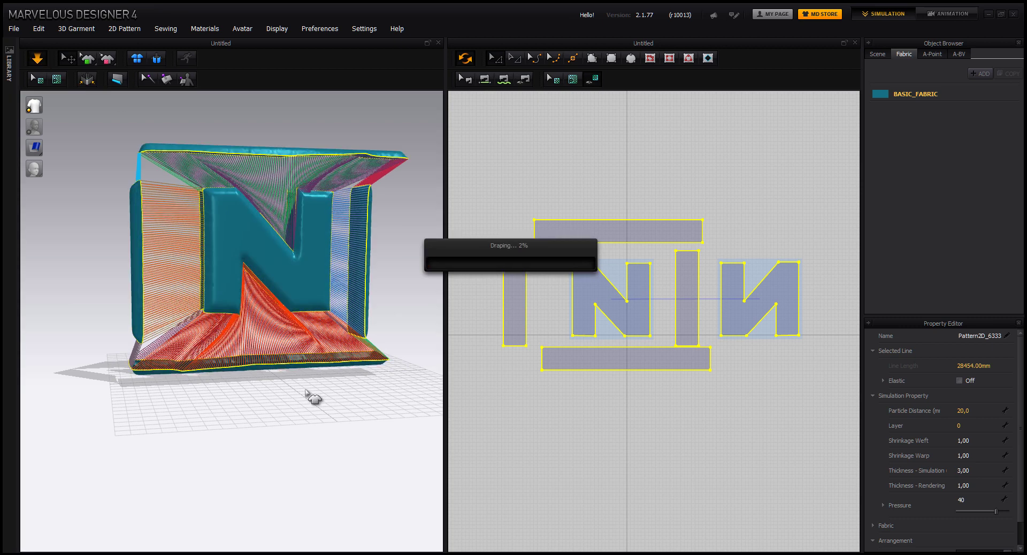
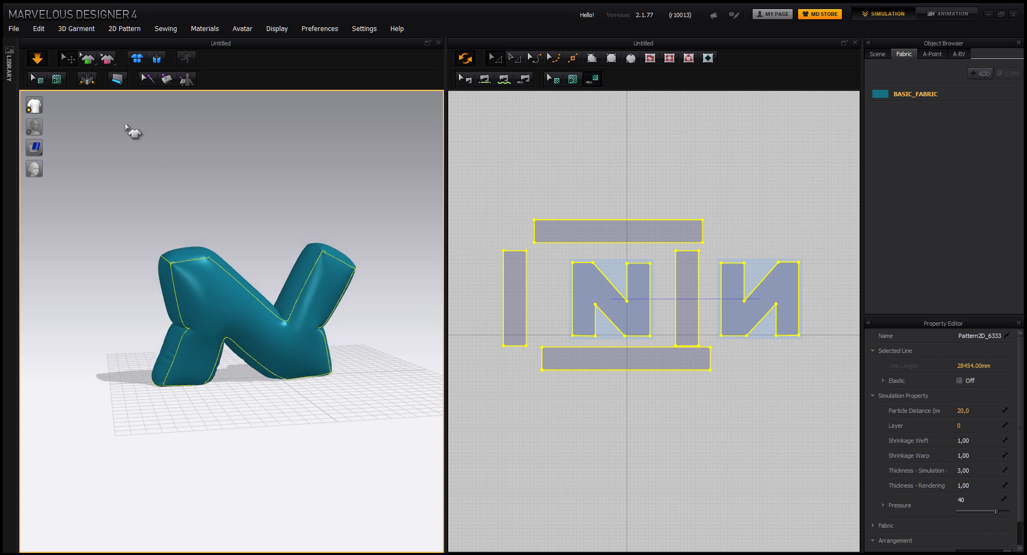
{"action": "left_click", "coordinate": [36, 59]}
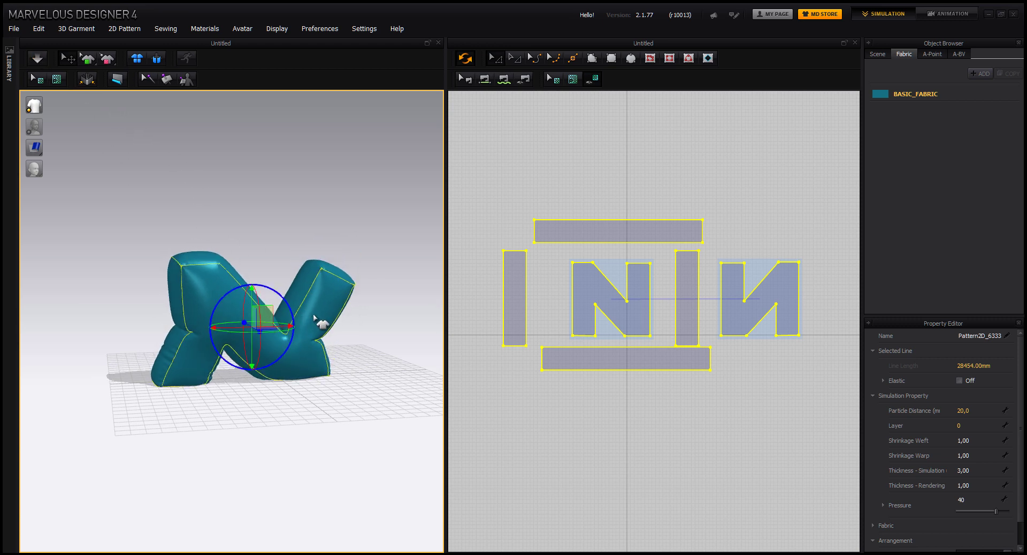
{"action": "key", "text": "ctrl+z"}
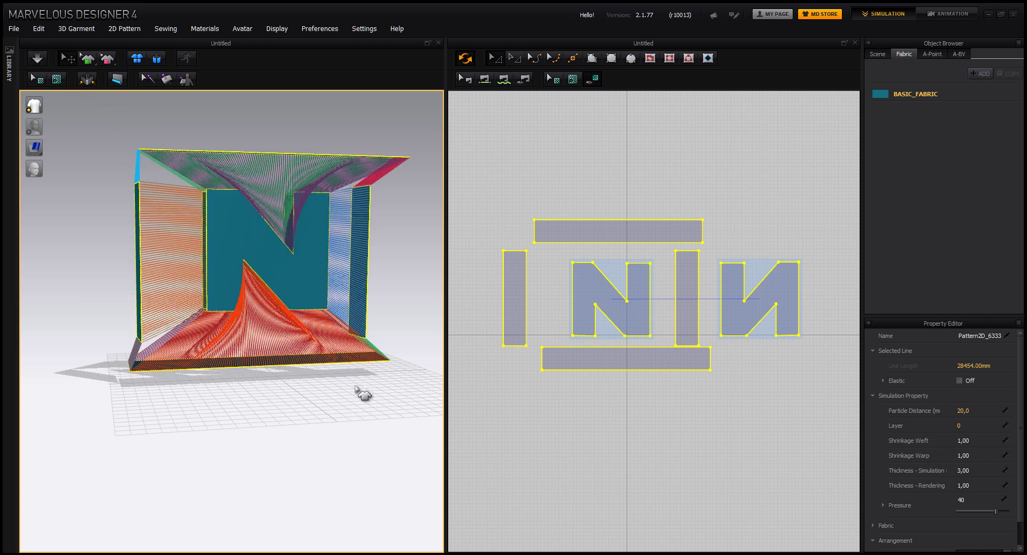
Select all pattern pieces and switch the 3D garment to mesh display to examine its polygon density.
{"action": "right_click_drag", "start_coordinate": [355, 410], "coordinate": [378, 348]}
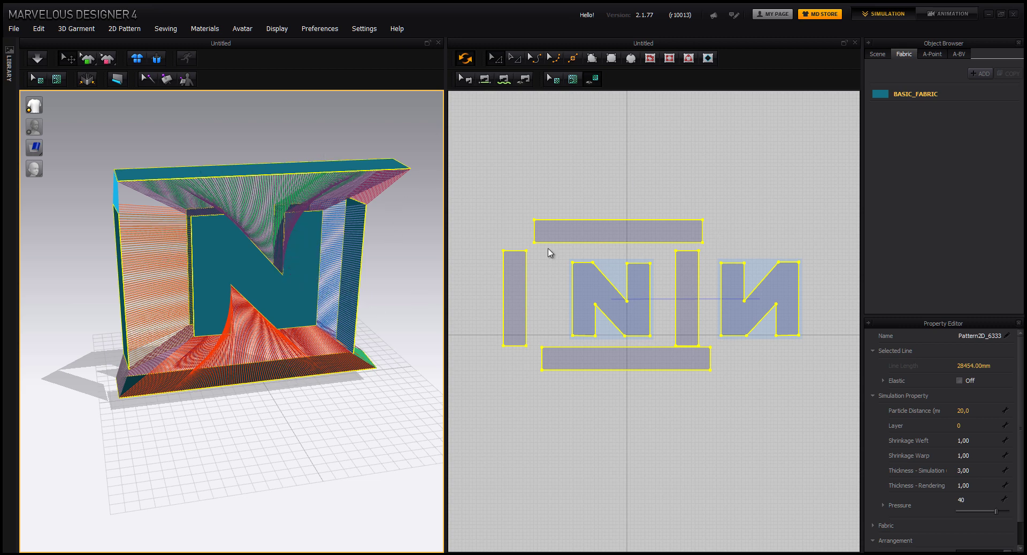
{"action": "left_click_drag", "start_coordinate": [823, 197], "coordinate": [732, 314]}
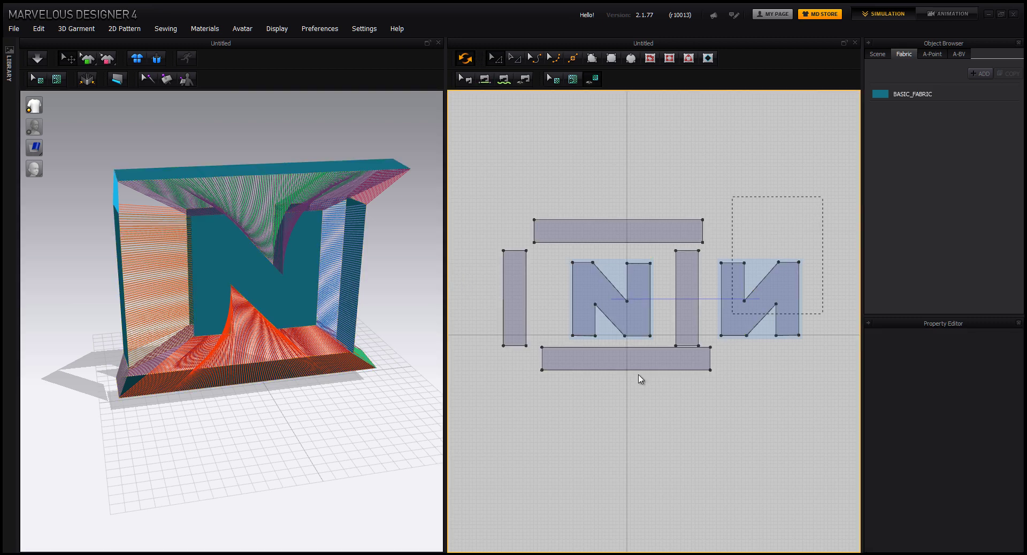
{"action": "left_click_drag", "start_coordinate": [450, 415], "coordinate": [450, 415]}
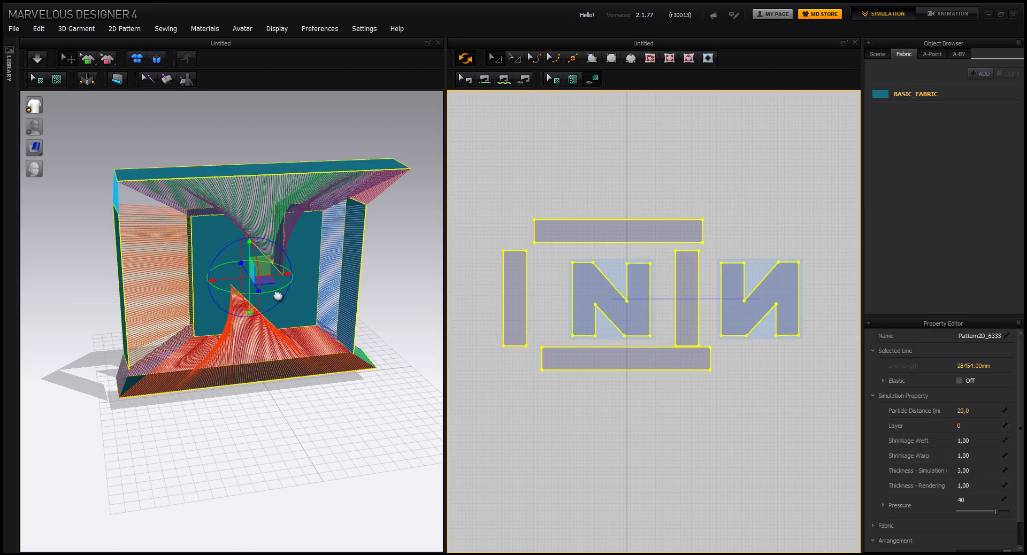
{"action": "middle_click_drag", "start_coordinate": [269, 288], "coordinate": [285, 303]}
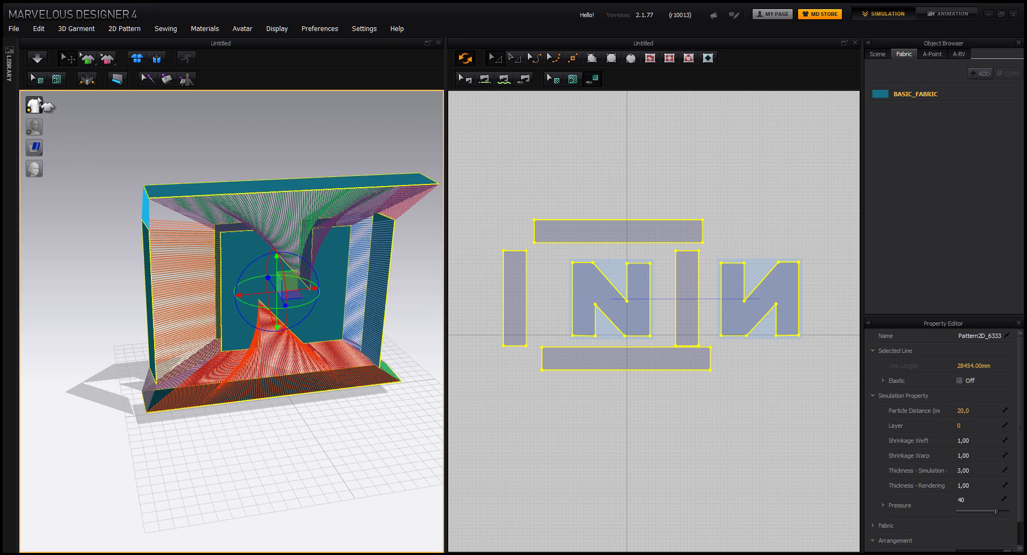
{"action": "mouse_move", "coordinate": [35, 145]}
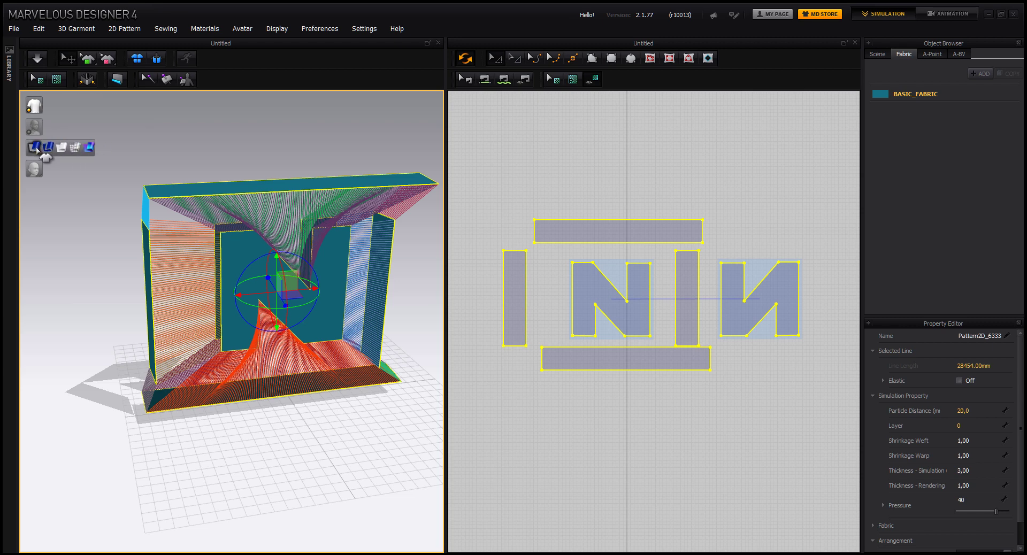
{"action": "left_click", "coordinate": [85, 149]}
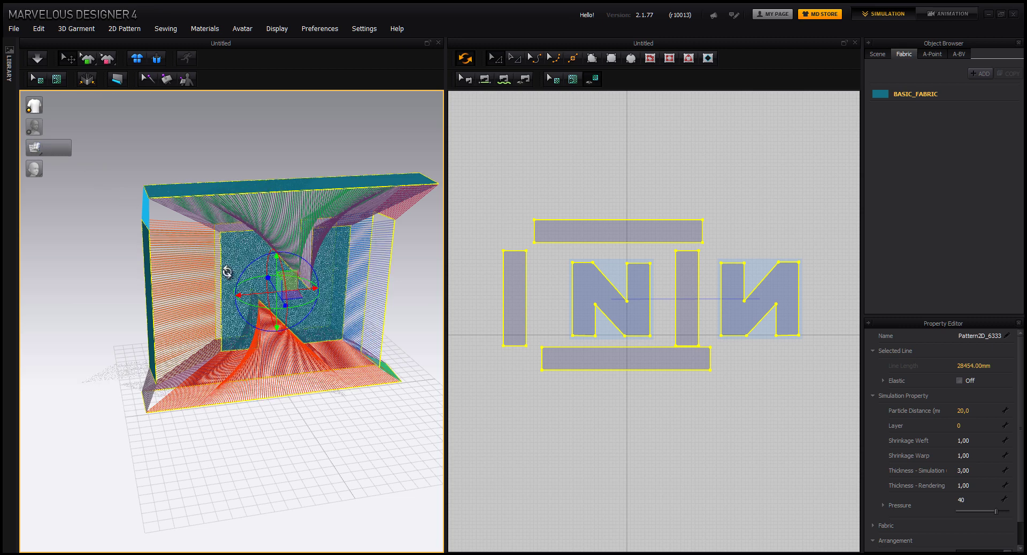
{"action": "scroll", "coordinate": [263, 321], "scroll_direction": "up", "scroll_amount": 5}
{"action": "right_click_drag", "start_coordinate": [255, 340], "coordinate": [236, 284]}
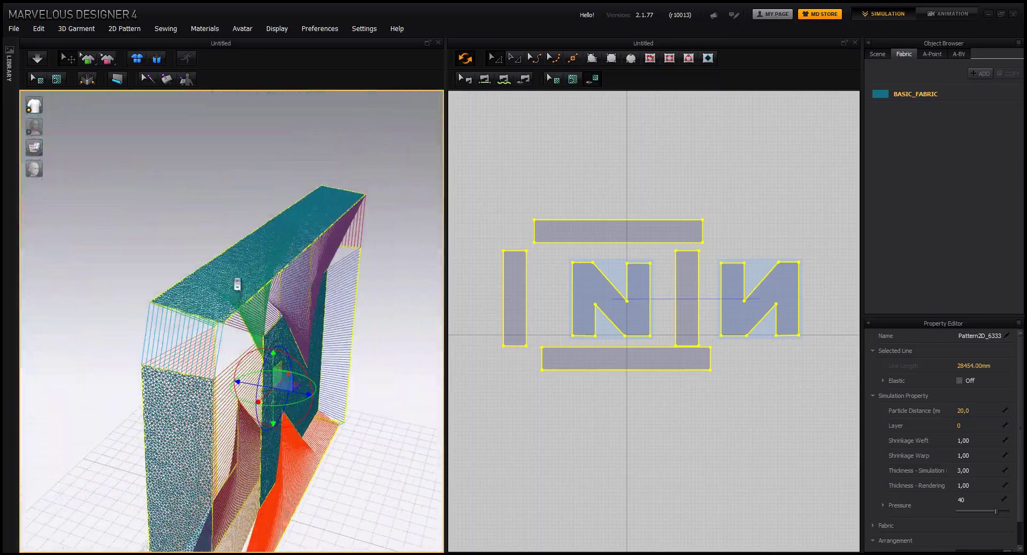
{"action": "scroll", "coordinate": [245, 279], "scroll_direction": "up", "scroll_amount": 4}
{"action": "scroll", "coordinate": [247, 320], "scroll_direction": "down", "scroll_amount": 7}
{"action": "right_click_drag", "start_coordinate": [246, 373], "coordinate": [279, 379]}
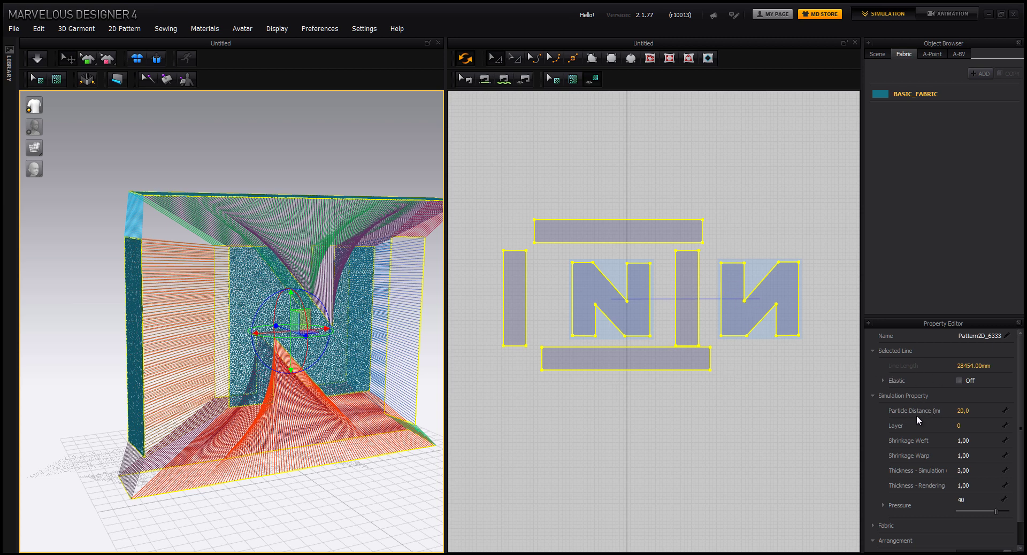
Try a particle distance of 10 mm on all selected pieces and inspect the mesh density up close.
{"action": "left_click", "coordinate": [974, 411]}
{"action": "double_click", "coordinate": [972, 412]}
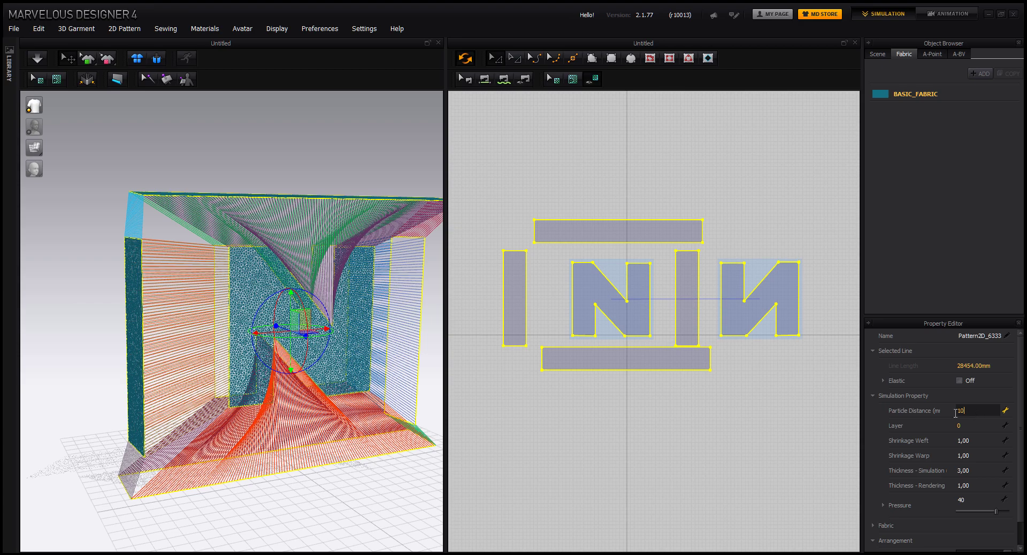
{"action": "key", "text": "Return"}
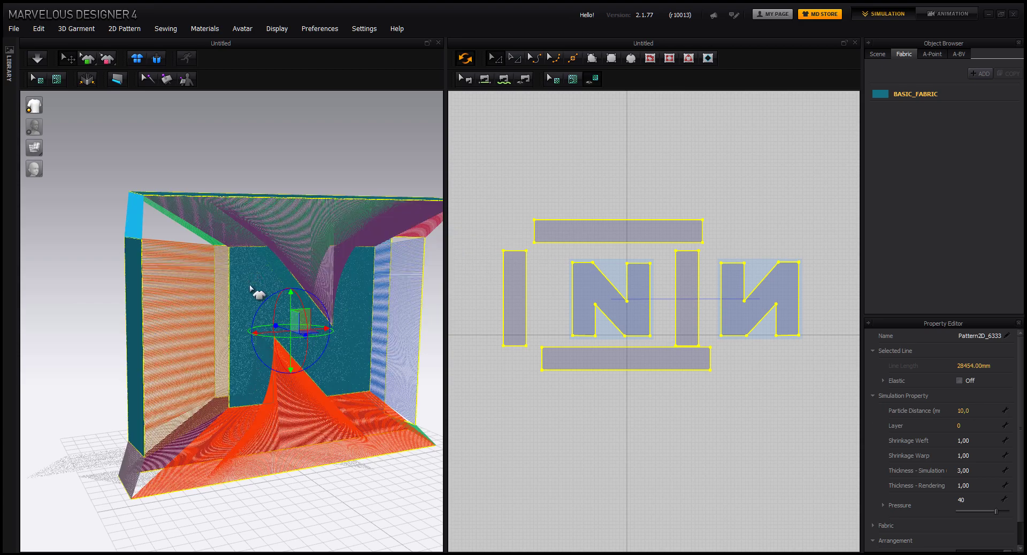
{"action": "scroll", "coordinate": [273, 298], "scroll_direction": "up", "scroll_amount": 10}
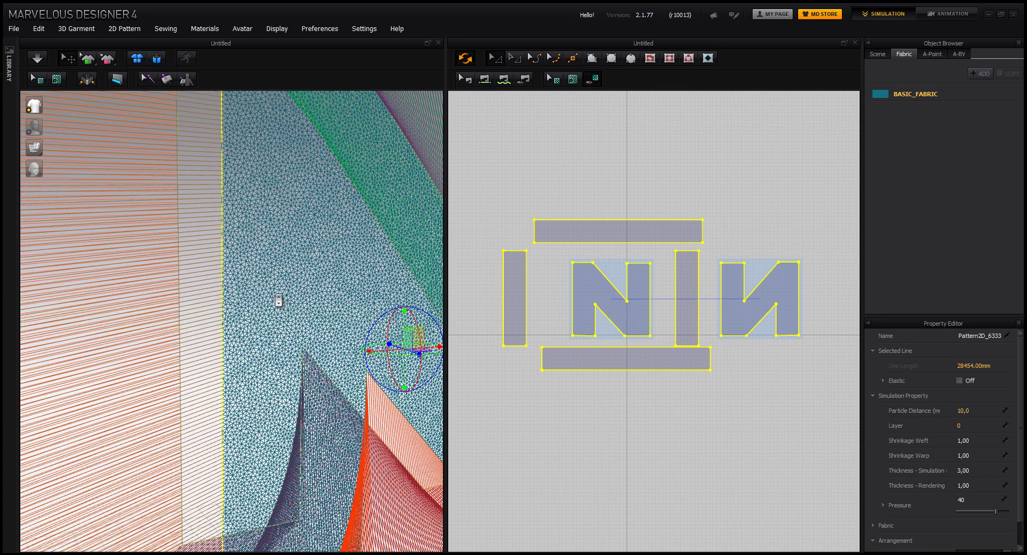
{"action": "scroll", "coordinate": [278, 301], "scroll_direction": "down", "scroll_amount": 10}
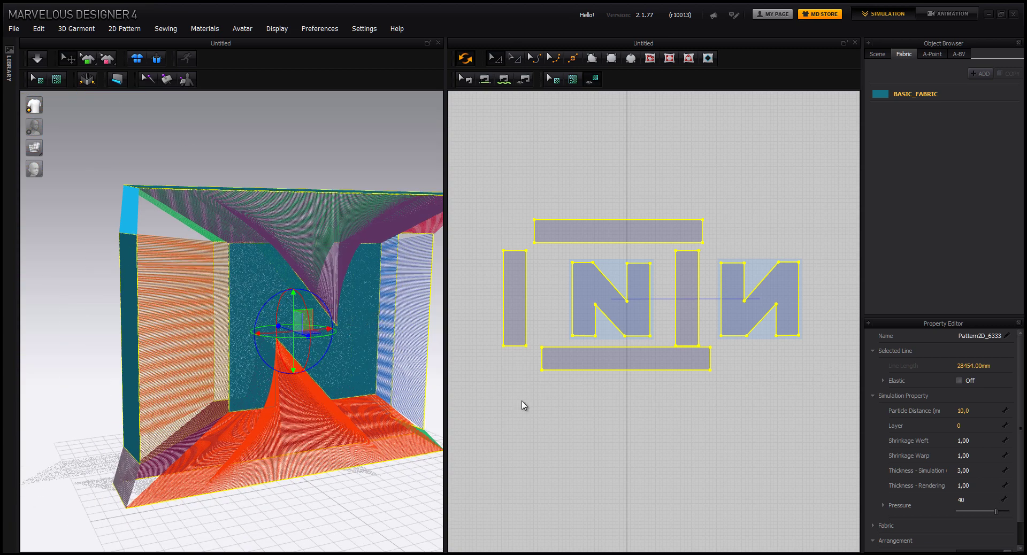
{"action": "middle_click_drag", "start_coordinate": [376, 367], "coordinate": [361, 359]}
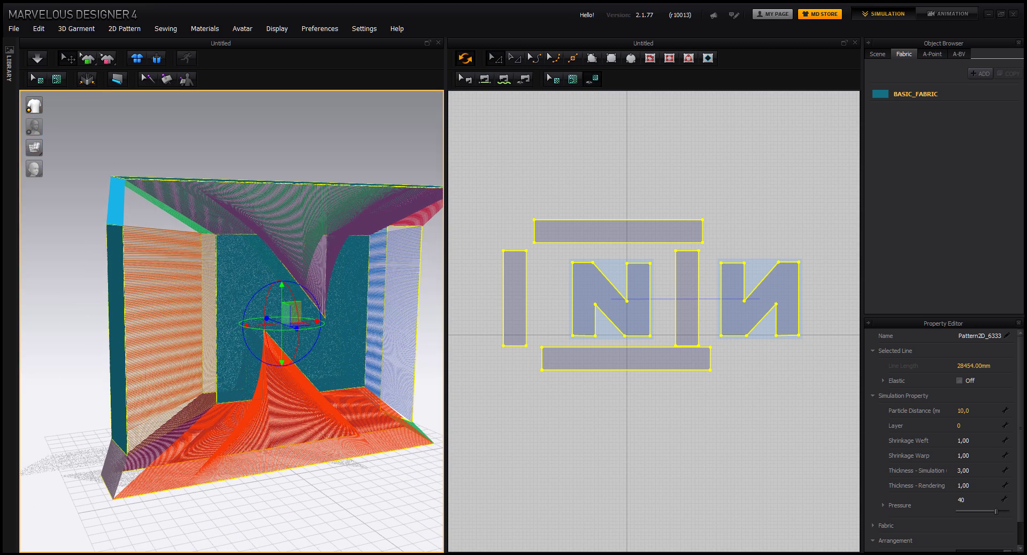
Try a particle distance of 40 mm on all selected pieces and inspect the coarser mesh.
{"action": "left_click", "coordinate": [971, 410]}
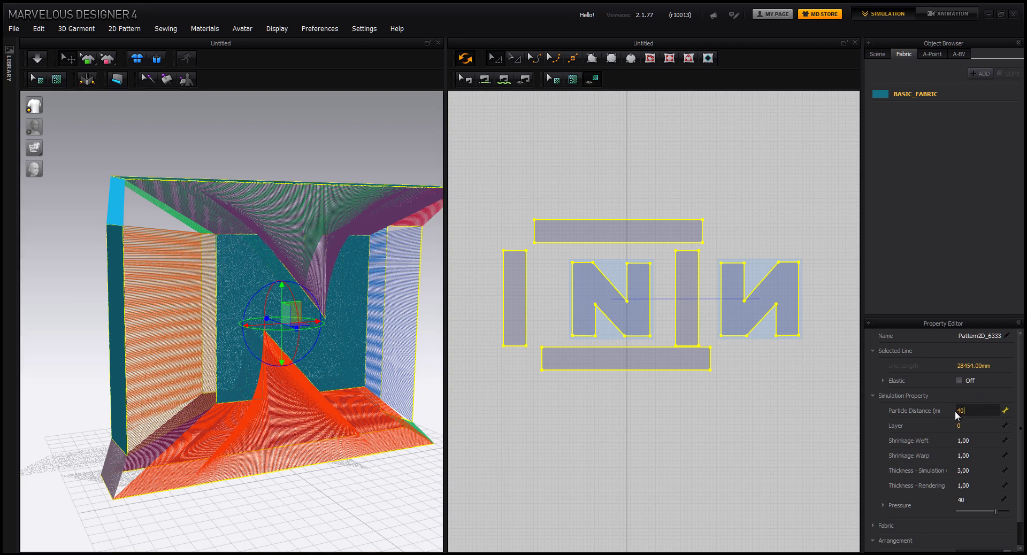
{"action": "type", "text": "40"}
{"action": "key", "text": "Return"}
{"action": "mouse_move", "coordinate": [275, 347]}
{"action": "right_mouse_down"}
{"action": "mouse_move", "coordinate": [198, 348]}
{"action": "mouse_move", "coordinate": [321, 336]}
{"action": "mouse_move", "coordinate": [240, 334]}
{"action": "mouse_move", "coordinate": [283, 332]}
{"action": "right_mouse_up"}
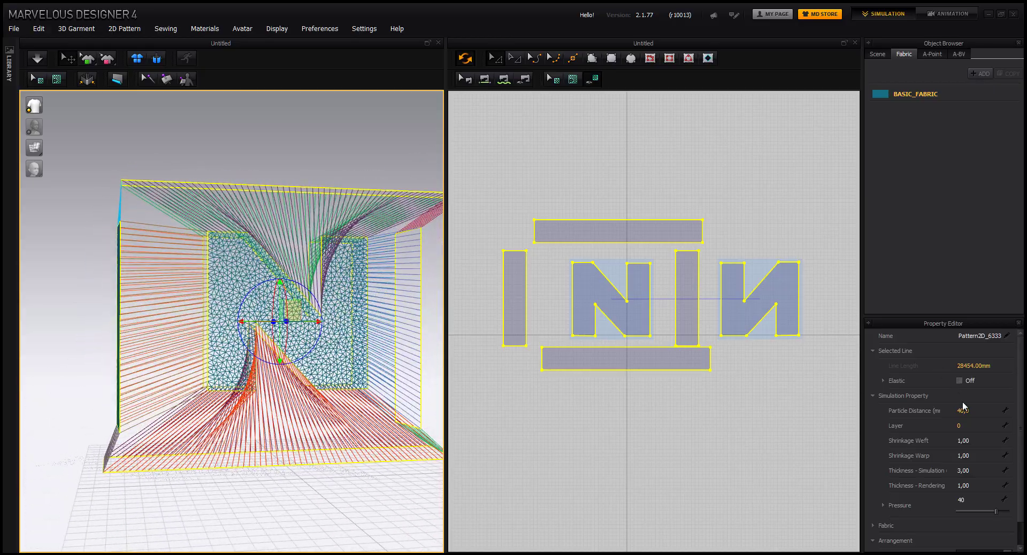
Set the particle distance of all selected pattern pieces to 50 mm.
{"action": "left_click", "coordinate": [975, 410]}
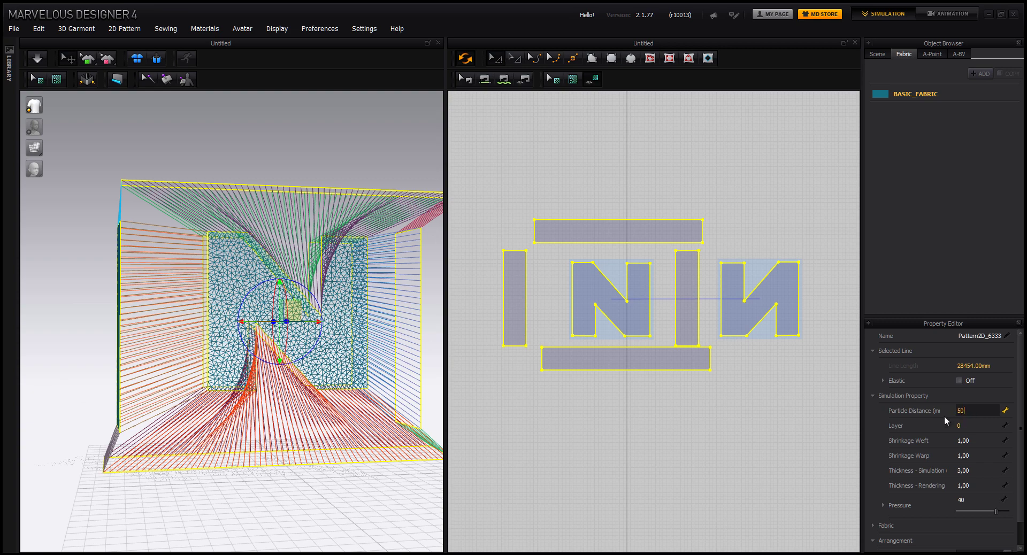
{"action": "key", "text": "Return"}
{"action": "right_click_drag", "start_coordinate": [264, 327], "coordinate": [268, 348]}
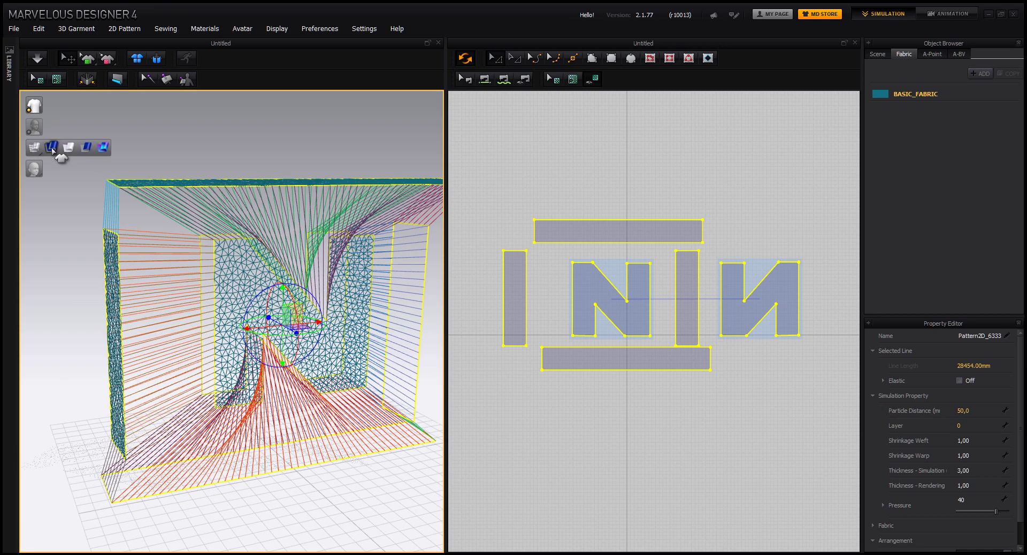
Switch the garment from mesh to solid surface display and start the draping simulation.
{"action": "left_click", "coordinate": [56, 148]}
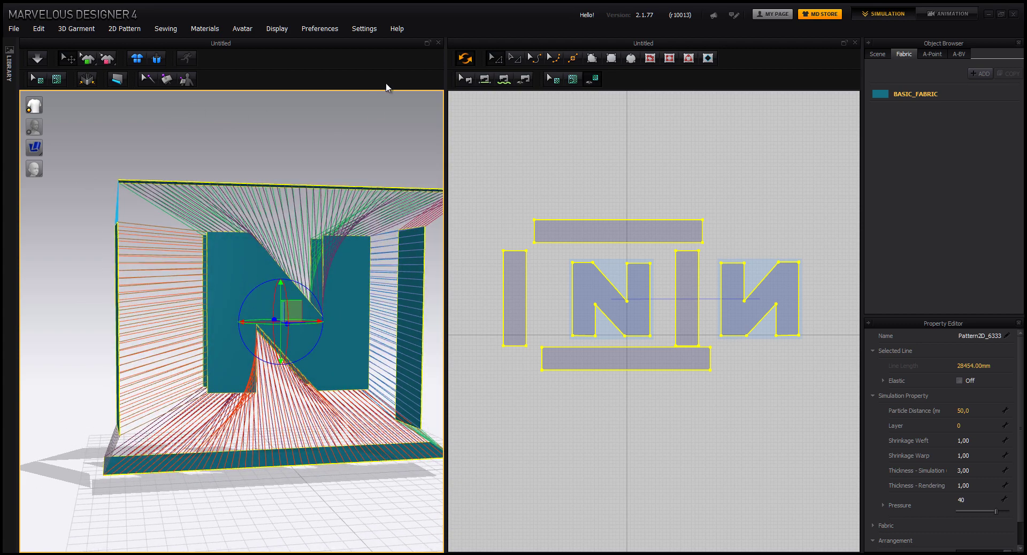
{"action": "left_click", "coordinate": [41, 63]}
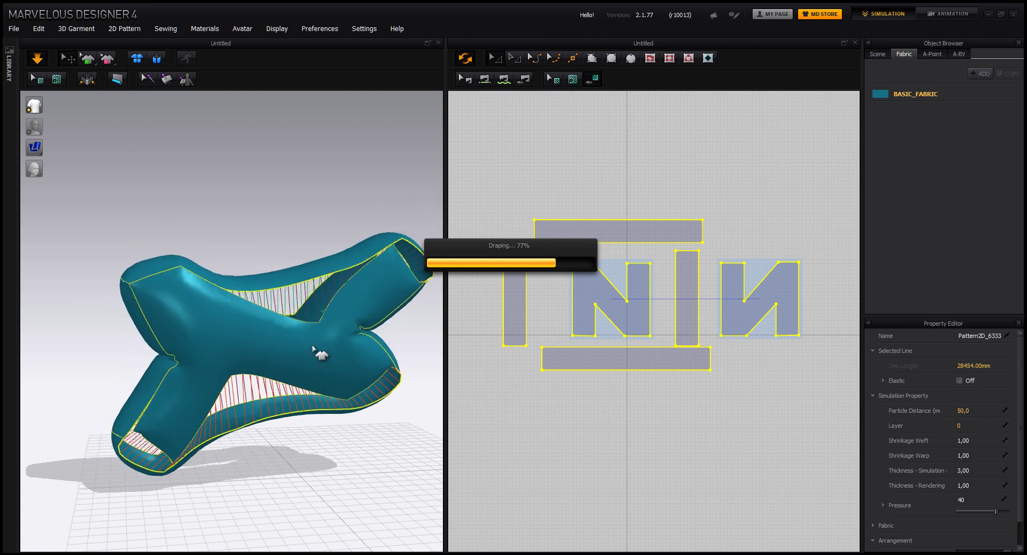
Tug the inflating letter by its top and side strips during the simulation to lift it off its side.
{"action": "right_click_drag", "start_coordinate": [246, 364], "coordinate": [210, 381]}
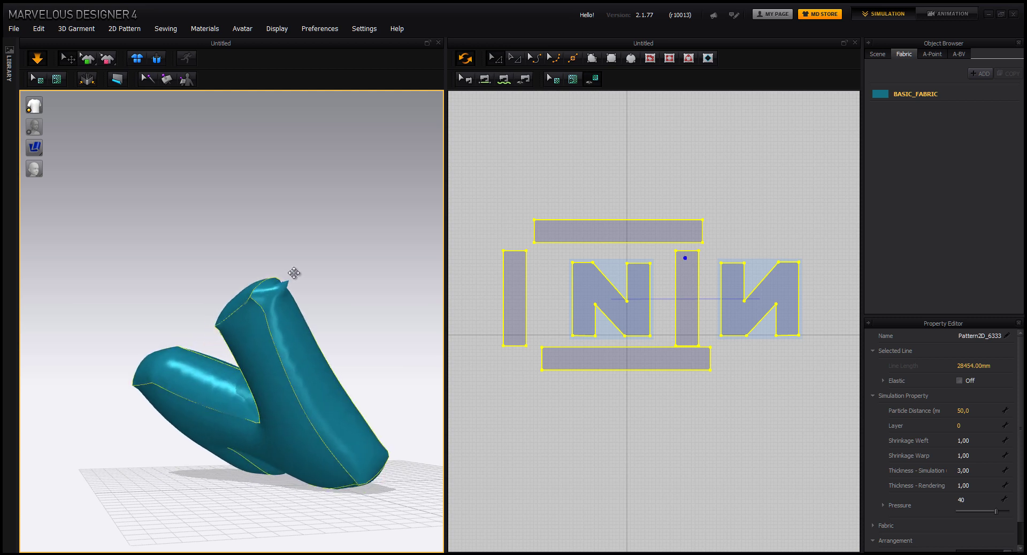
{"action": "left_click_drag", "start_coordinate": [293, 273], "coordinate": [317, 252]}
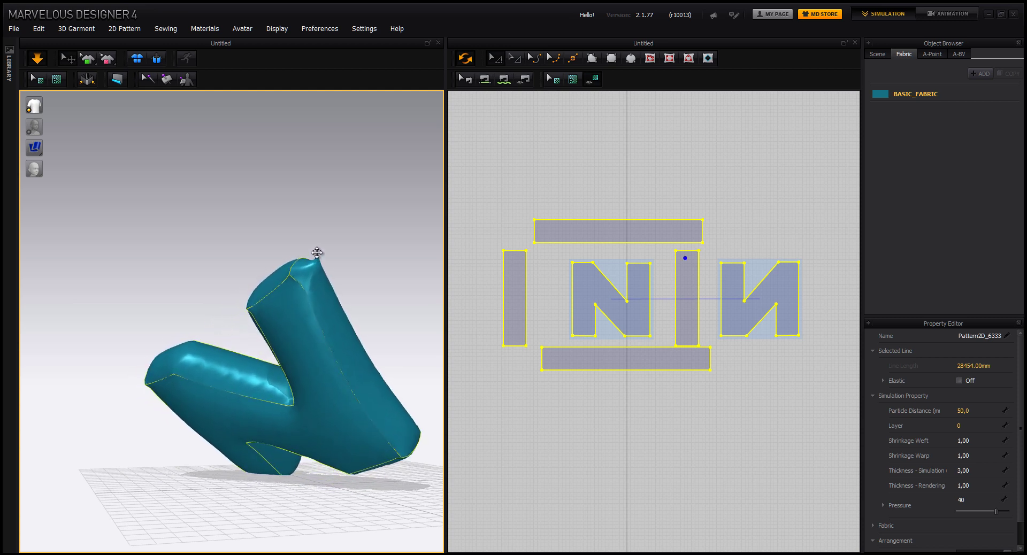
{"action": "left_click_drag", "start_coordinate": [194, 374], "coordinate": [317, 253]}
{"action": "right_click_drag", "start_coordinate": [341, 335], "coordinate": [324, 318]}
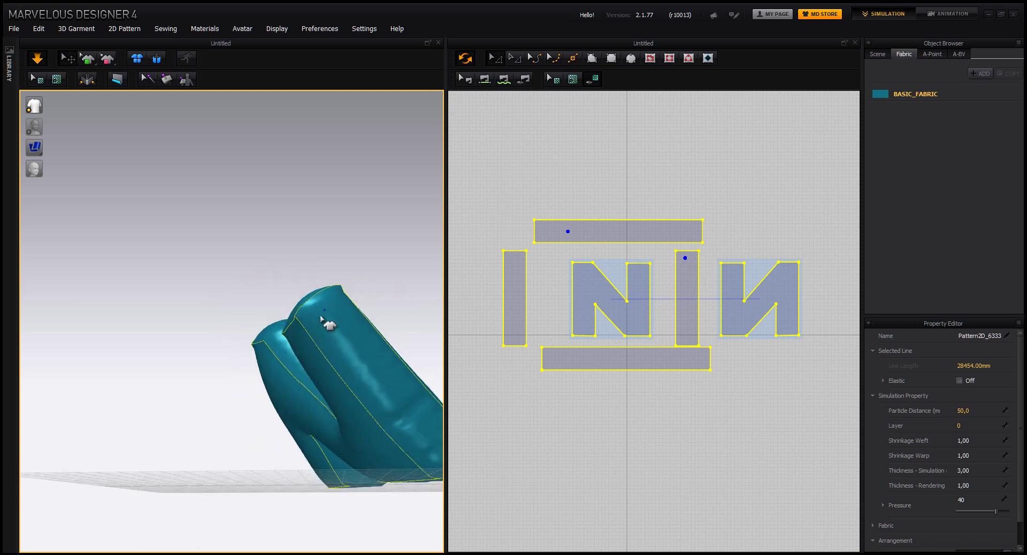
{"action": "left_click_drag", "start_coordinate": [324, 318], "coordinate": [427, 189]}
{"action": "right_click_drag", "start_coordinate": [361, 380], "coordinate": [463, 424]}
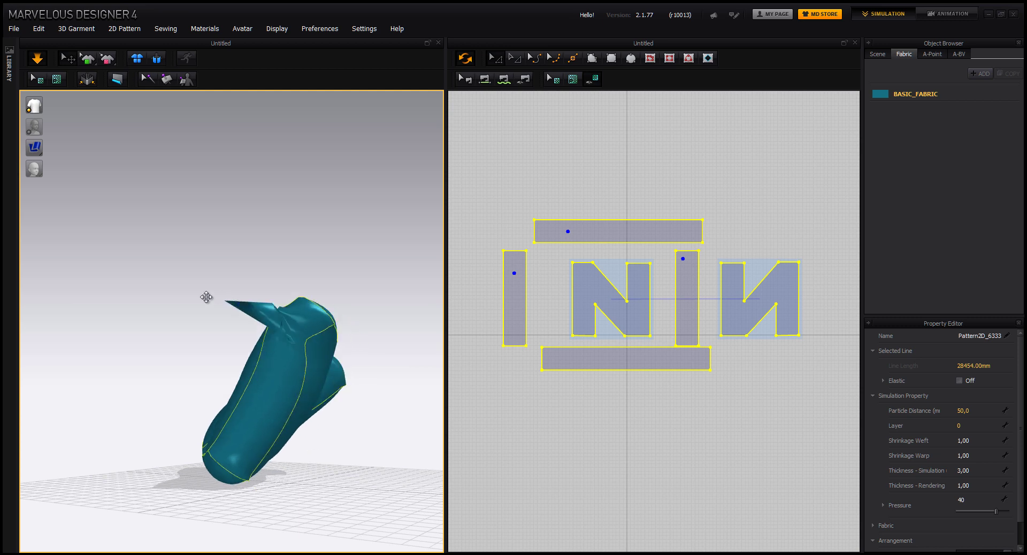
{"action": "left_click_drag", "start_coordinate": [161, 292], "coordinate": [156, 280]}
{"action": "left_click", "coordinate": [194, 283]}
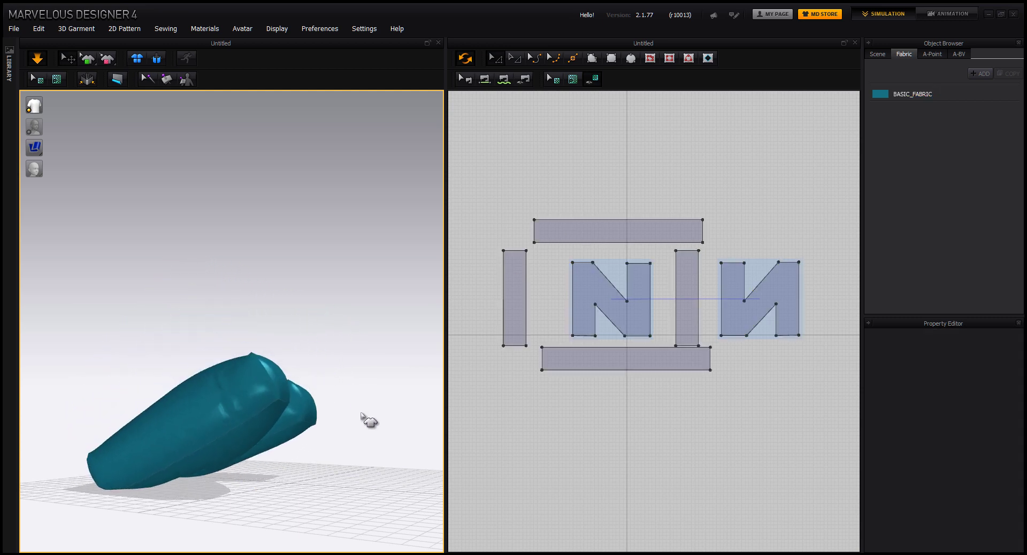
Pull the letter by an upper corner of the mirrored N piece to stand it upright, and stop the simulation.
{"action": "right_click_drag", "start_coordinate": [363, 415], "coordinate": [305, 472]}
{"action": "left_click_drag", "start_coordinate": [305, 471], "coordinate": [75, 278]}
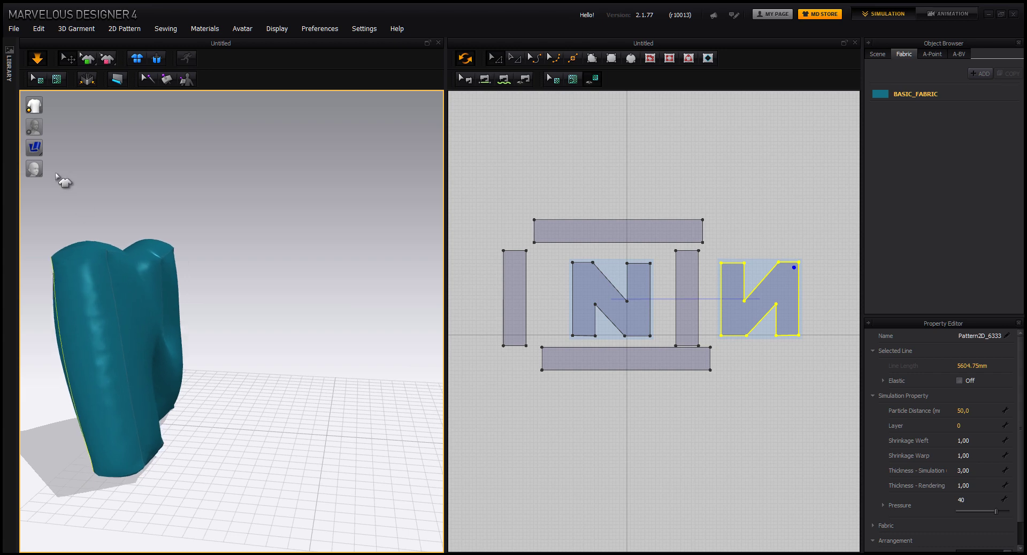
{"action": "key", "text": "space"}
{"action": "right_click_drag", "start_coordinate": [204, 307], "coordinate": [120, 309]}
{"action": "right_click_drag", "start_coordinate": [254, 323], "coordinate": [128, 329]}
{"action": "scroll", "coordinate": [324, 320], "scroll_direction": "down", "scroll_amount": 3}
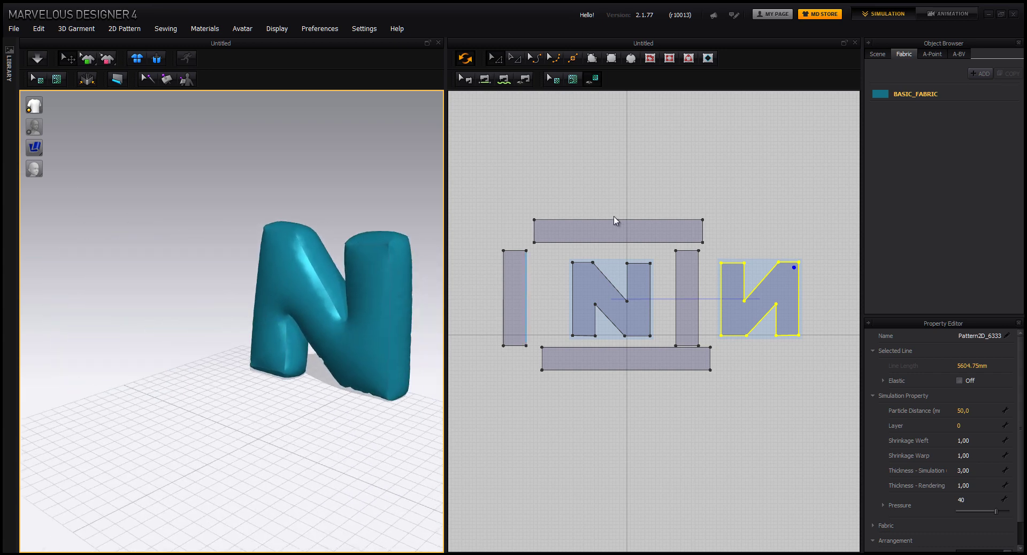
Select all pattern pieces and set their particle distance to 20 mm.
{"action": "left_click_drag", "start_coordinate": [833, 187], "coordinate": [491, 387]}
{"action": "right_click_drag", "start_coordinate": [354, 373], "coordinate": [409, 300]}
{"action": "left_click_drag", "start_coordinate": [409, 299], "coordinate": [229, 305]}
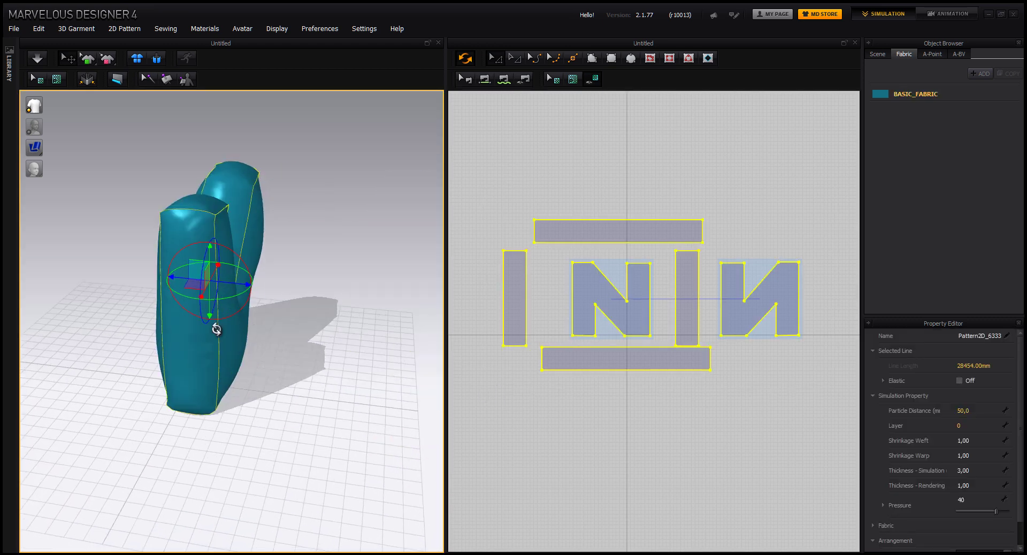
{"action": "right_click_drag", "start_coordinate": [215, 328], "coordinate": [277, 319]}
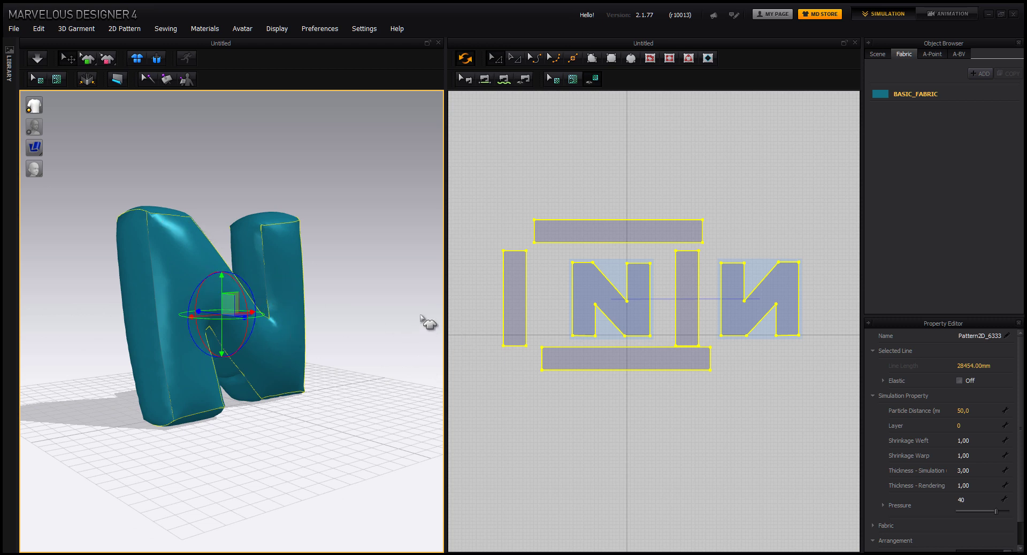
{"action": "double_click", "coordinate": [972, 410]}
{"action": "type", "text": "20"}
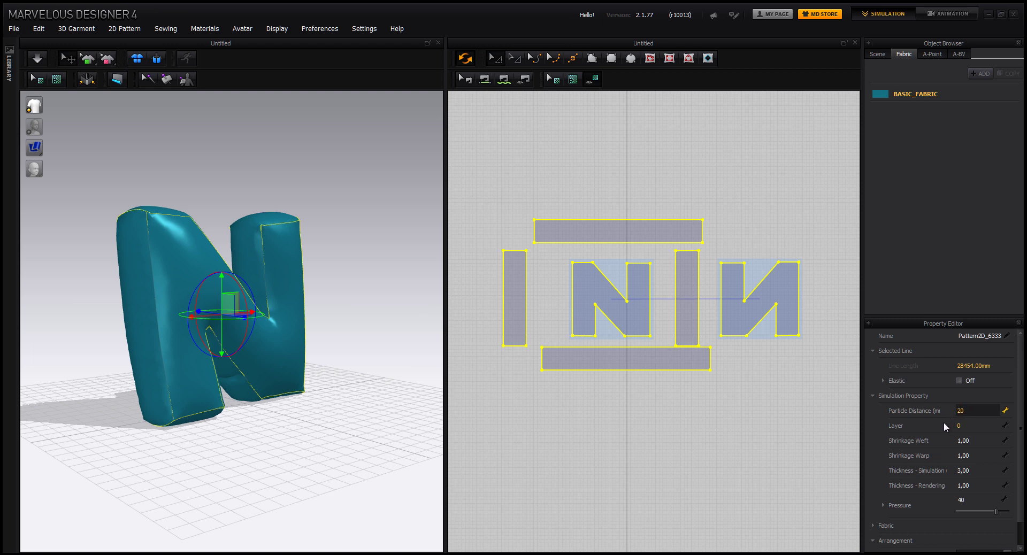
{"action": "key", "text": "Return"}
Run the draping simulation with the refined mesh, stop it and inspect the letter from several angles.
{"action": "left_click", "coordinate": [40, 64]}
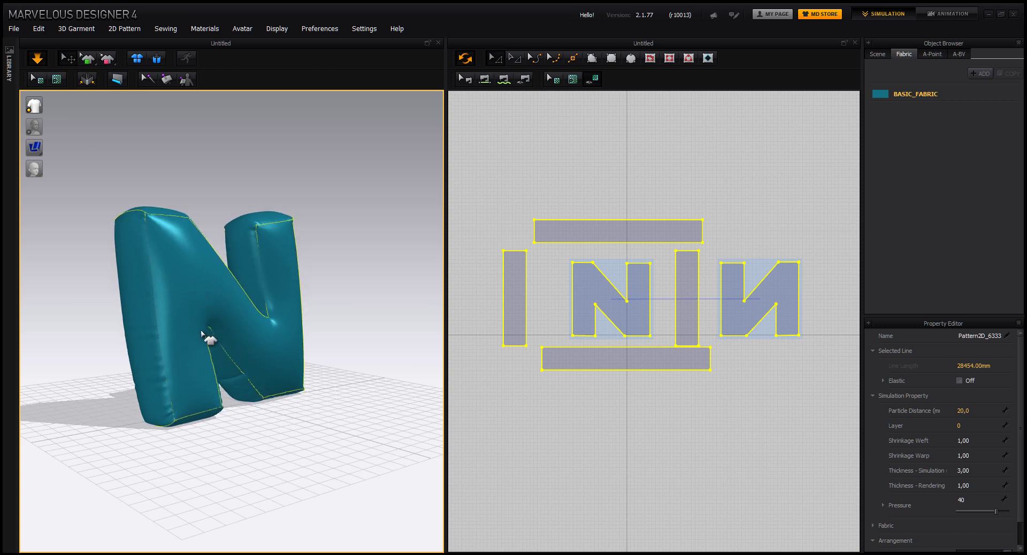
{"action": "left_click", "coordinate": [39, 62]}
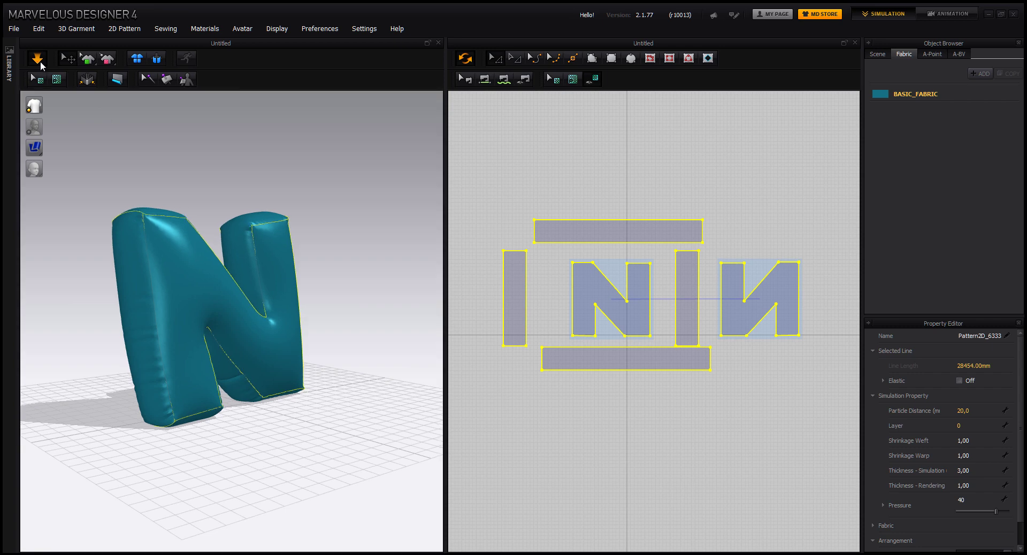
{"action": "right_click_drag", "start_coordinate": [237, 287], "coordinate": [302, 252]}
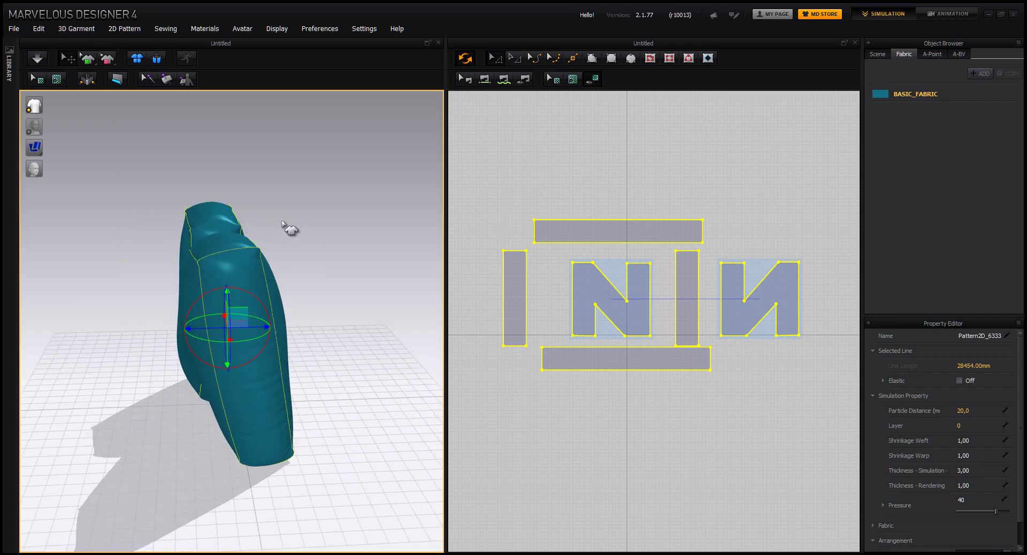
{"action": "left_click", "coordinate": [209, 205]}
{"action": "right_click_drag", "start_coordinate": [208, 205], "coordinate": [178, 209]}
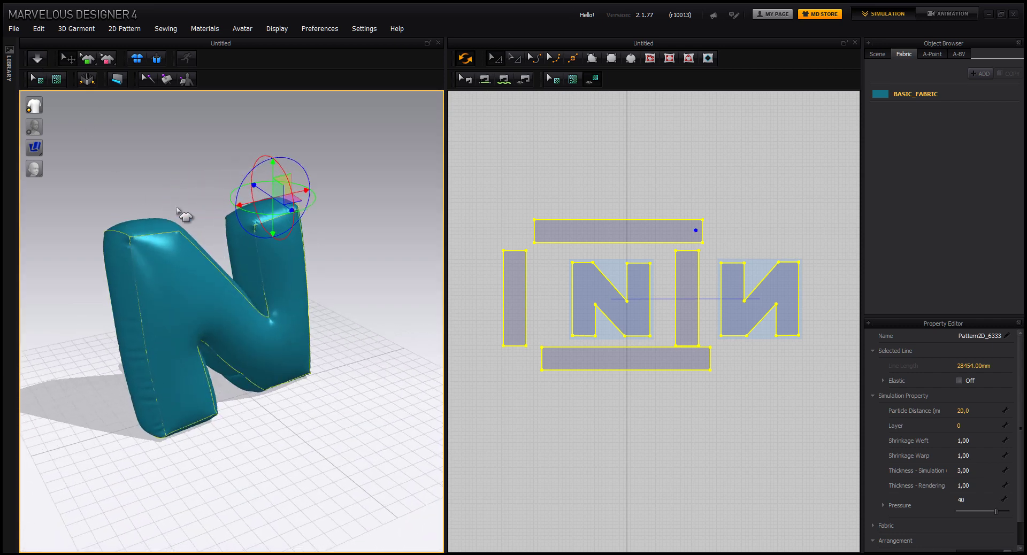
{"action": "scroll", "coordinate": [257, 224], "scroll_direction": "up", "scroll_amount": 3}
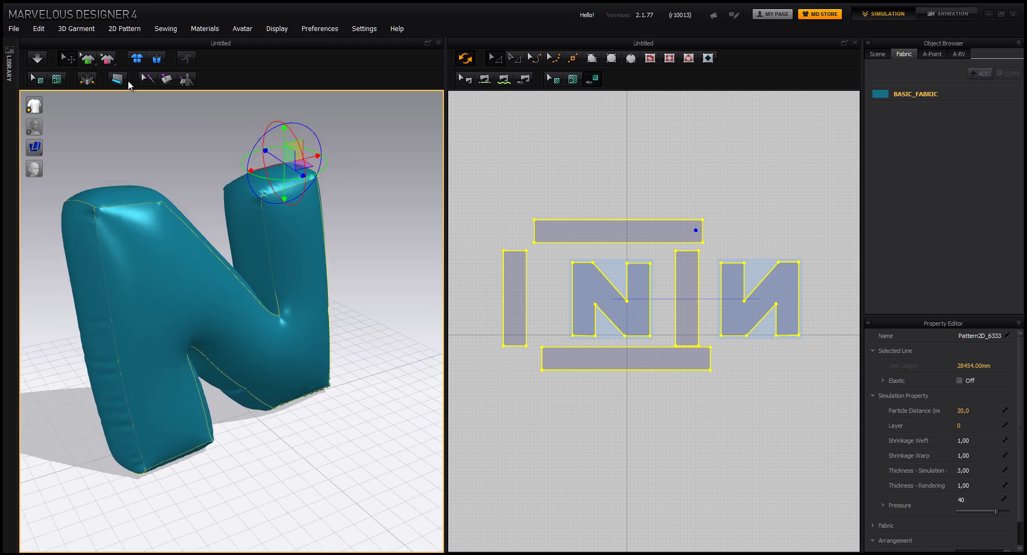
Add box-selected pins on the top ends of both uprights of the letter.
{"action": "left_click", "coordinate": [107, 60]}
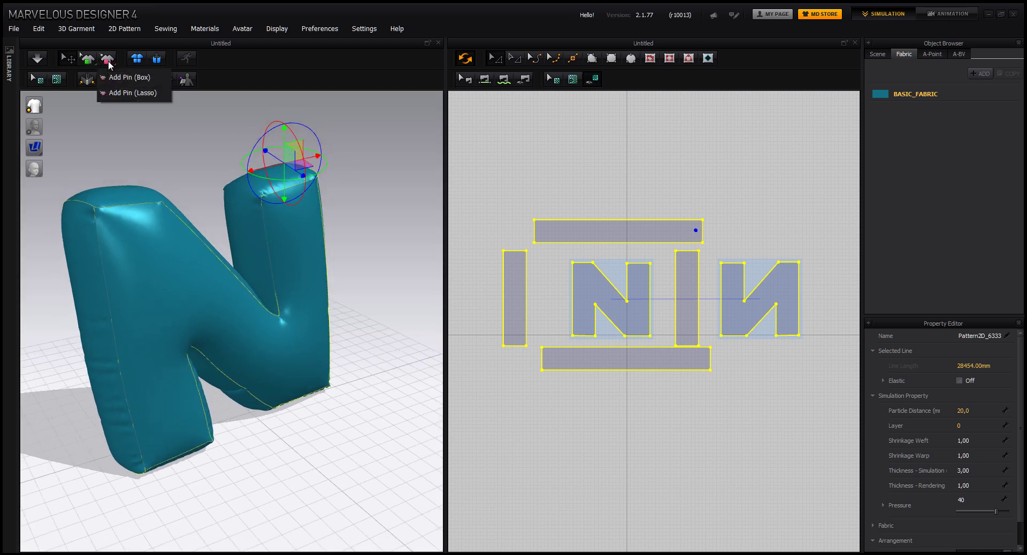
{"action": "left_click", "coordinate": [119, 77]}
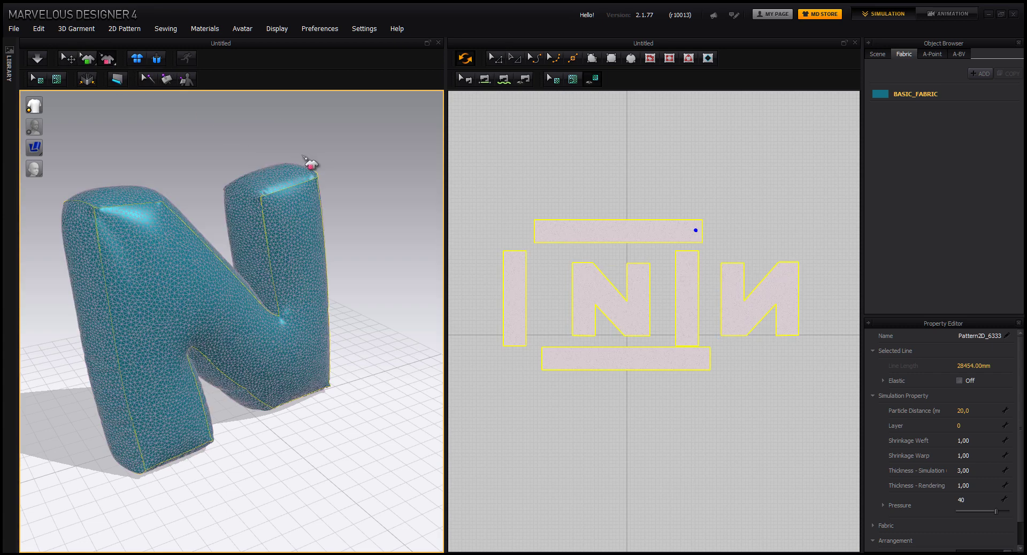
{"action": "mouse_move", "coordinate": [290, 163]}
{"action": "right_mouse_down"}
{"action": "mouse_move", "coordinate": [269, 155]}
{"action": "mouse_move", "coordinate": [307, 169]}
{"action": "right_mouse_up"}
{"action": "left_click", "coordinate": [299, 170]}
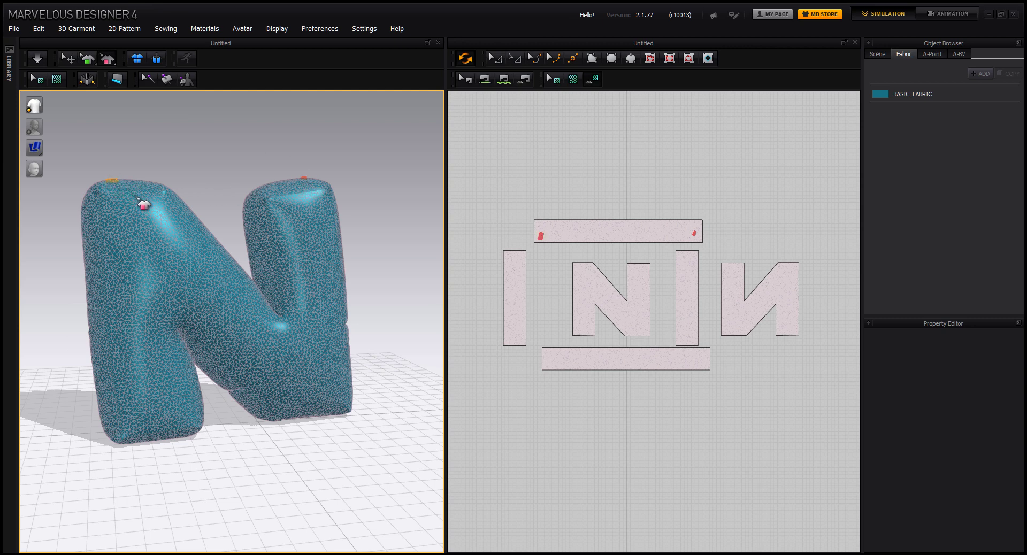
Simulate the pinned letter, leave pin mode for the select/move tool and inspect the seams around the sides.
{"action": "left_click", "coordinate": [33, 60]}
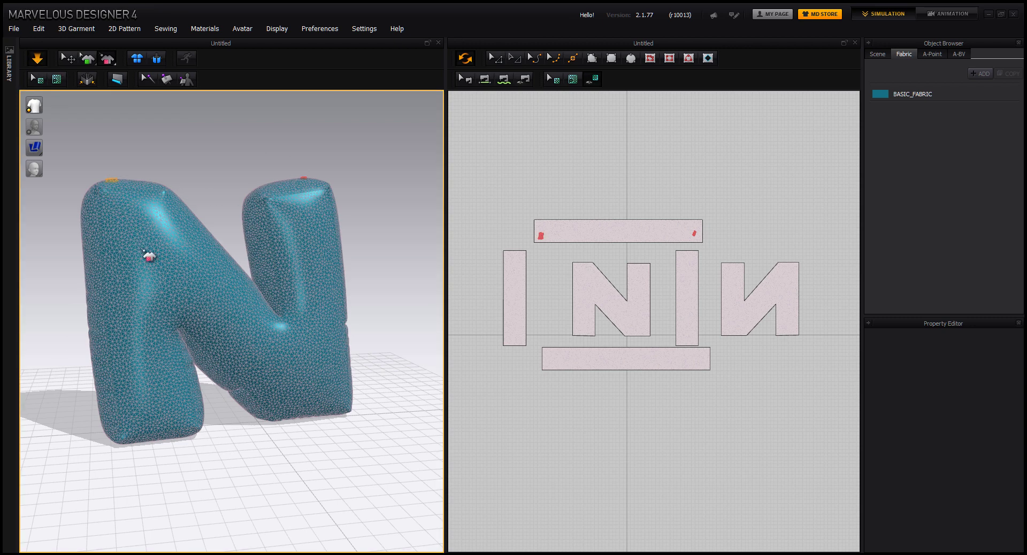
{"action": "right_click_drag", "start_coordinate": [196, 308], "coordinate": [241, 315]}
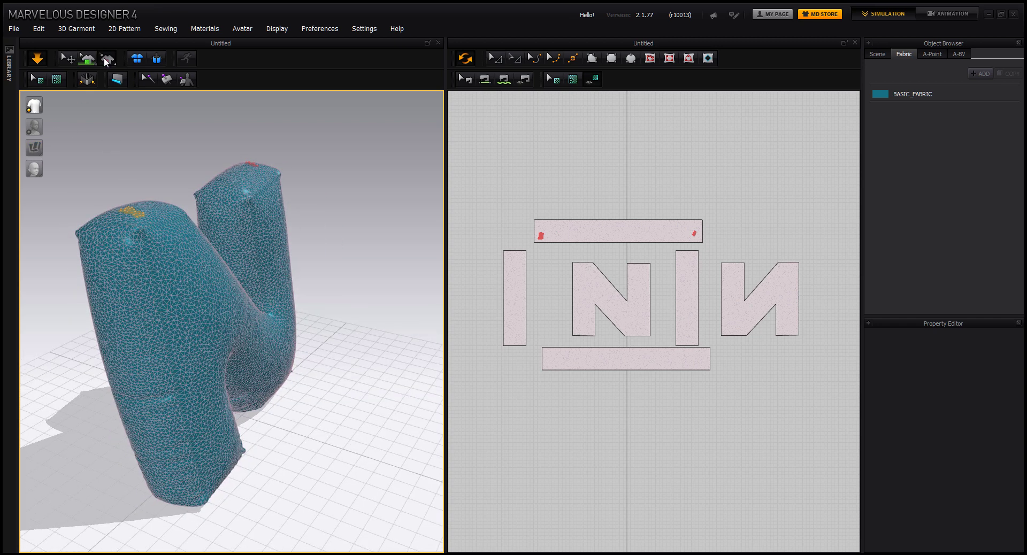
{"action": "left_click", "coordinate": [70, 62]}
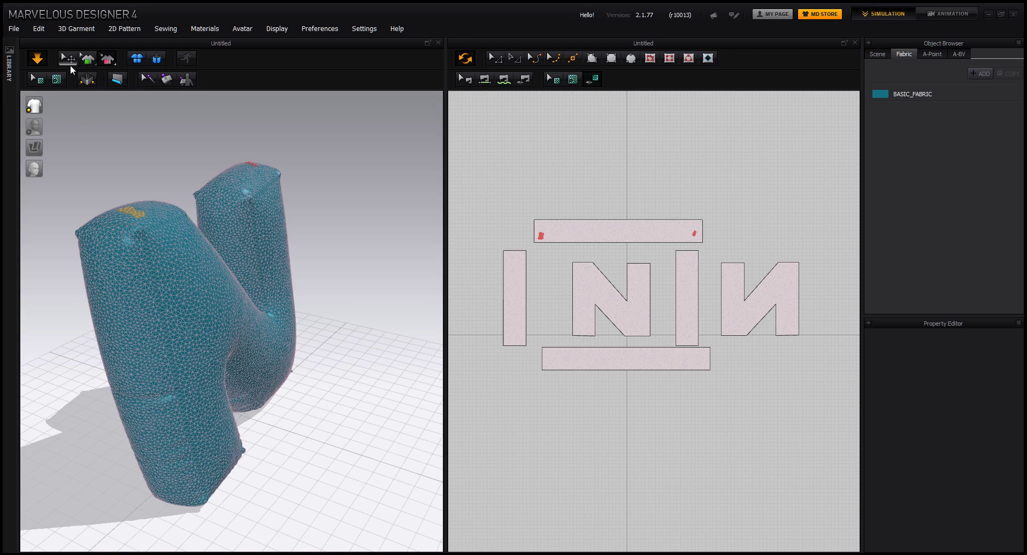
{"action": "mouse_move", "coordinate": [127, 191]}
{"action": "right_mouse_down"}
{"action": "mouse_move", "coordinate": [98, 168]}
{"action": "mouse_move", "coordinate": [160, 233]}
{"action": "right_mouse_up"}
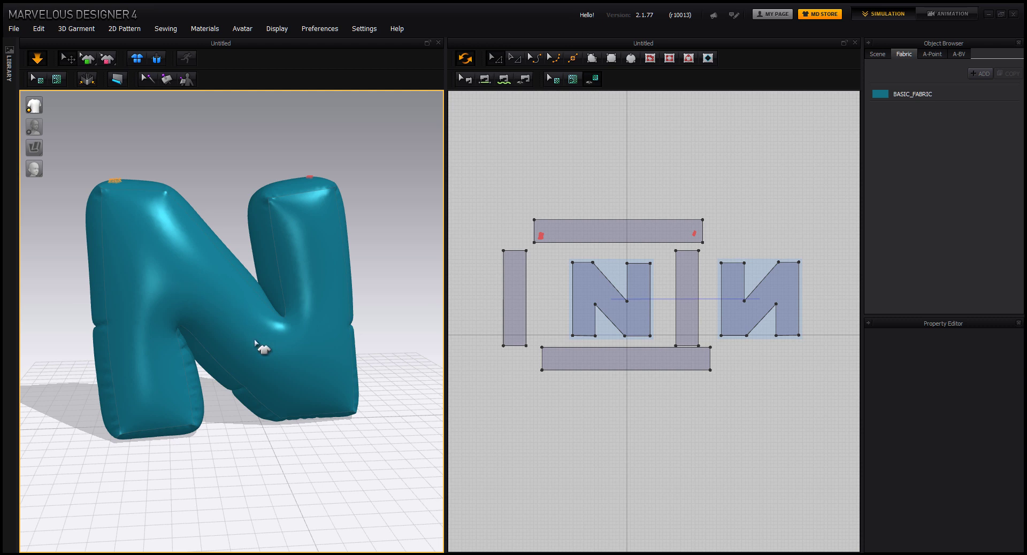
{"action": "right_click_drag", "start_coordinate": [263, 349], "coordinate": [330, 465]}
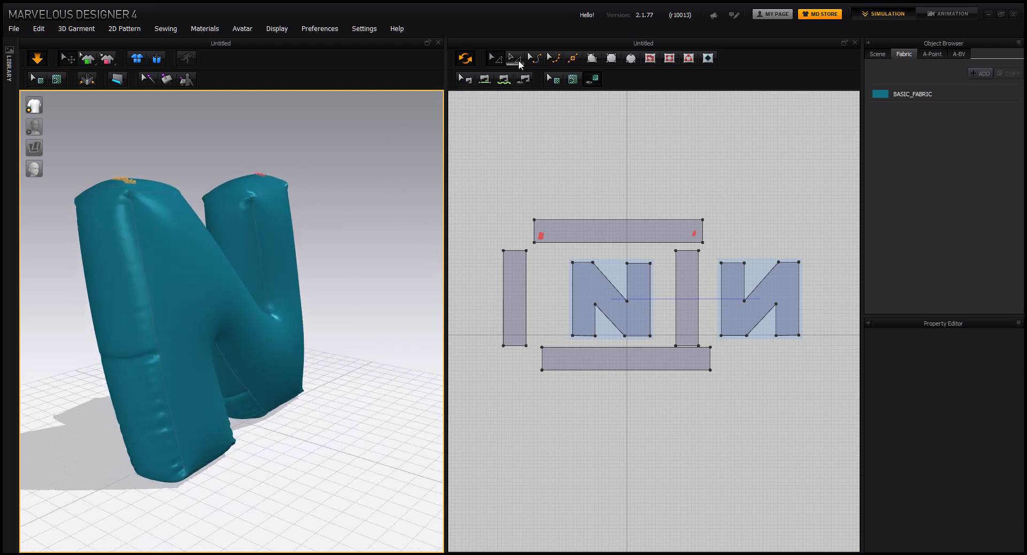
Extend the lower ends of both vertical side strips downward, bringing the second strip's line length to about 3754 mm.
{"action": "left_click", "coordinate": [543, 234]}
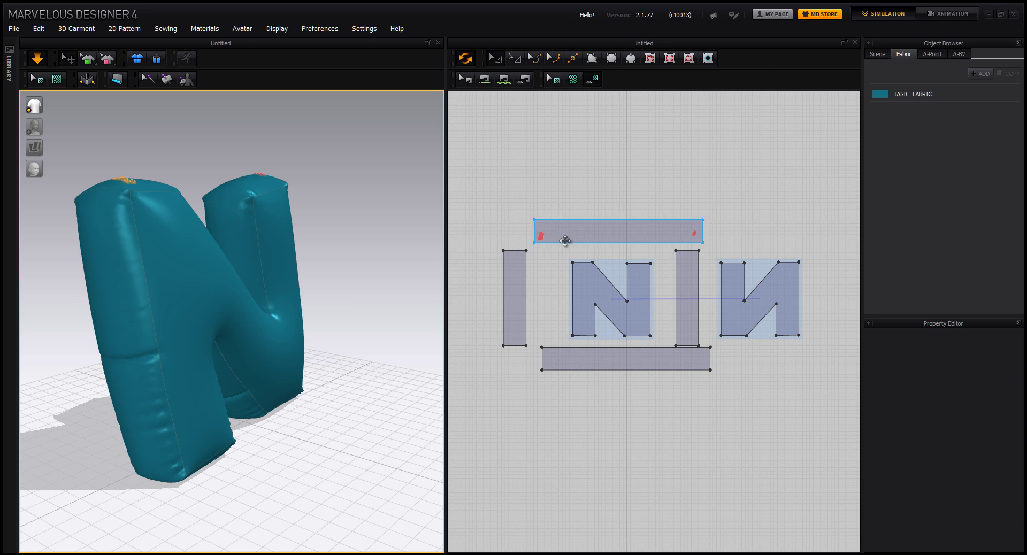
{"action": "left_click", "coordinate": [538, 354]}
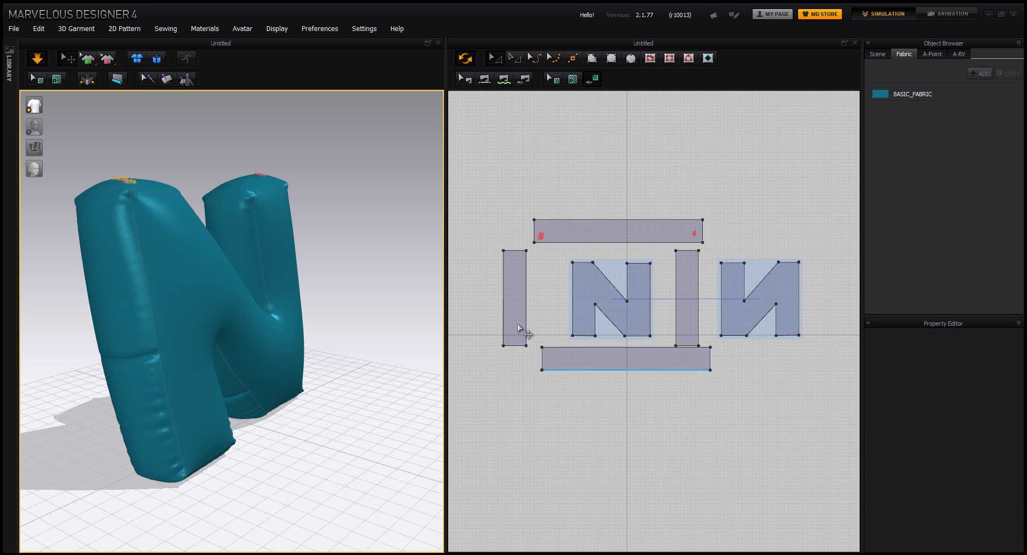
{"action": "left_click", "coordinate": [518, 346]}
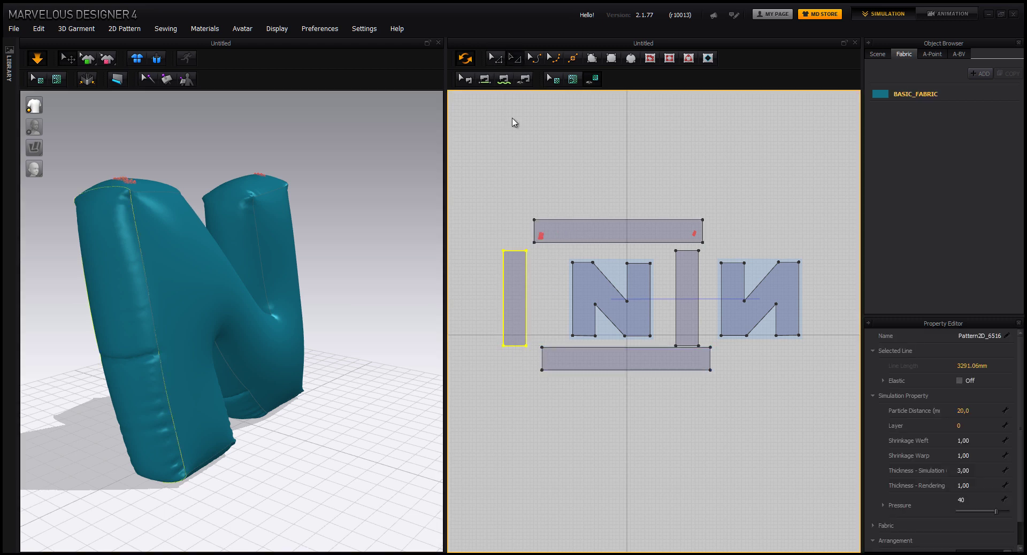
{"action": "left_click", "coordinate": [518, 342]}
{"action": "left_click_drag", "start_coordinate": [515, 369], "coordinate": [515, 369]}
{"action": "left_click", "coordinate": [691, 350]}
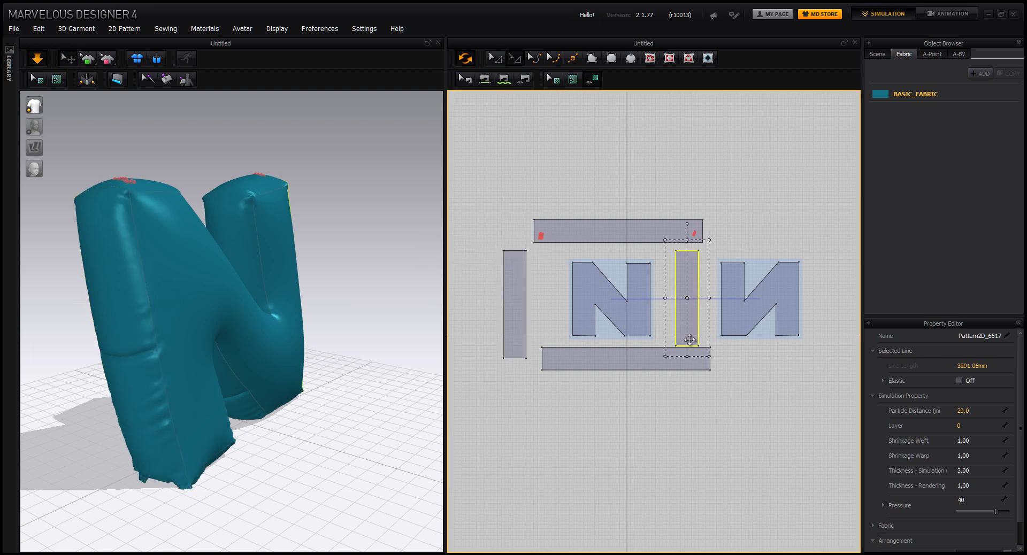
{"action": "left_click_drag", "start_coordinate": [685, 374], "coordinate": [686, 374]}
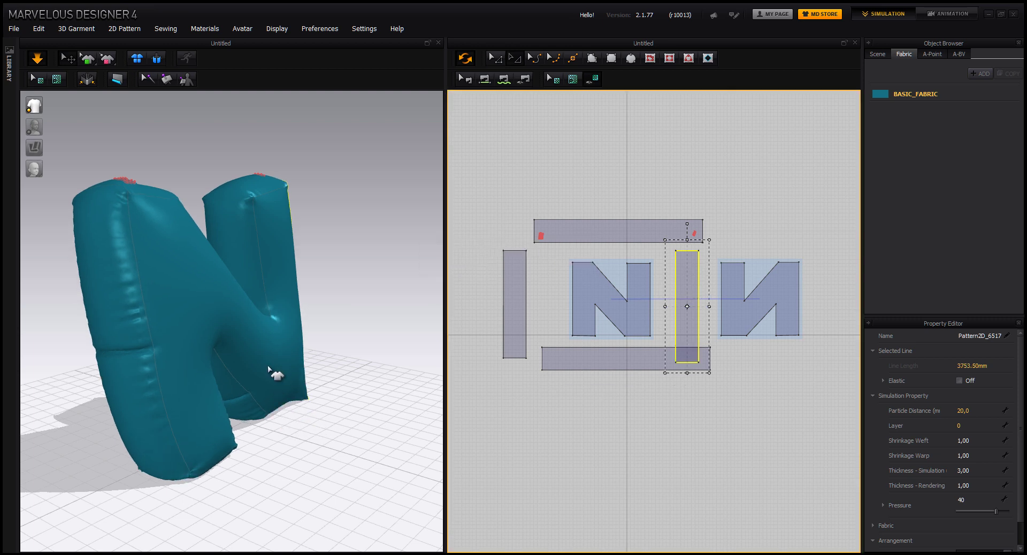
Let the letter settle with the longer side strips, examine the side wrinkles from several angles and stop the simulation.
{"action": "right_click_drag", "start_coordinate": [170, 361], "coordinate": [204, 351]}
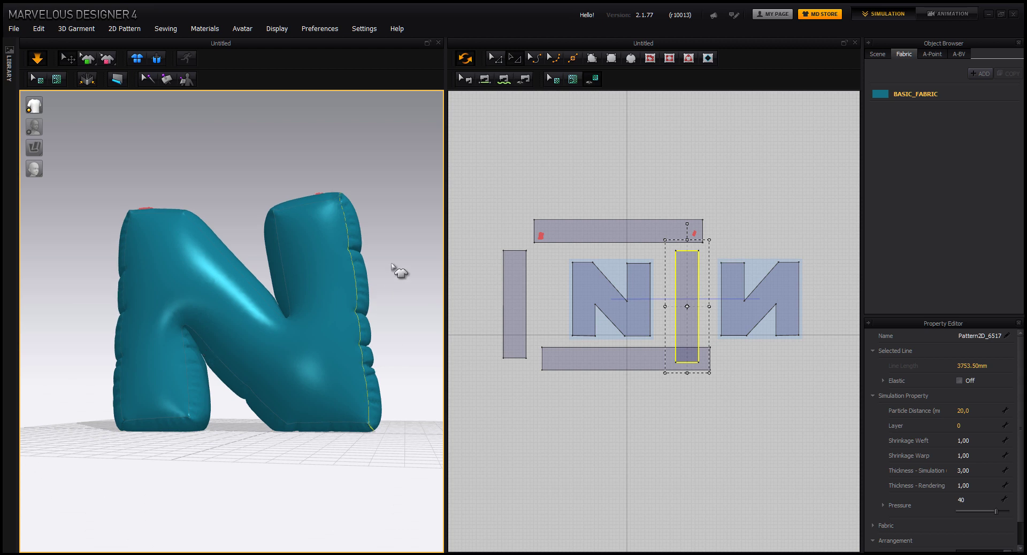
{"action": "right_click_drag", "start_coordinate": [291, 337], "coordinate": [368, 329]}
{"action": "scroll", "coordinate": [385, 332], "scroll_direction": "up", "scroll_amount": 5}
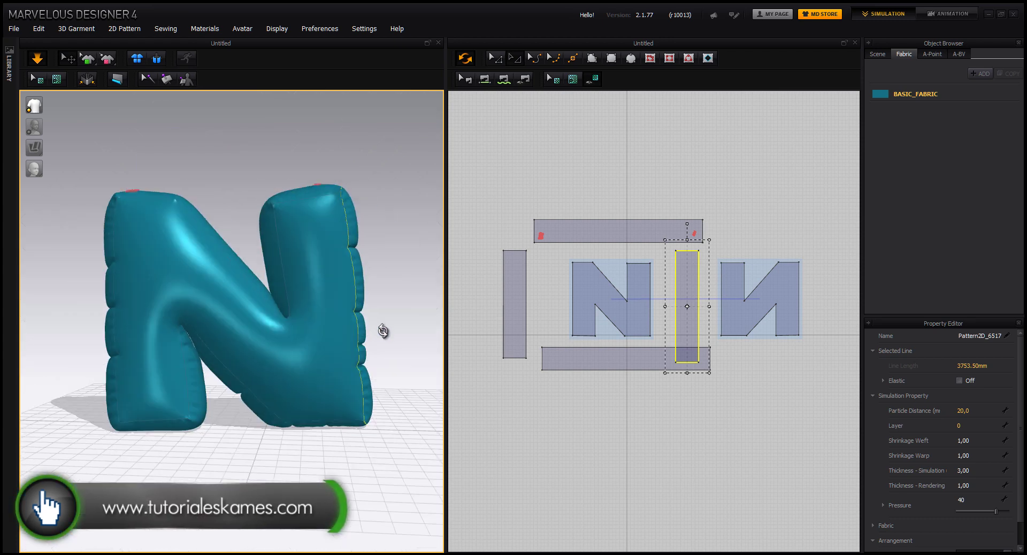
{"action": "scroll", "coordinate": [300, 403], "scroll_direction": "down", "scroll_amount": 3}
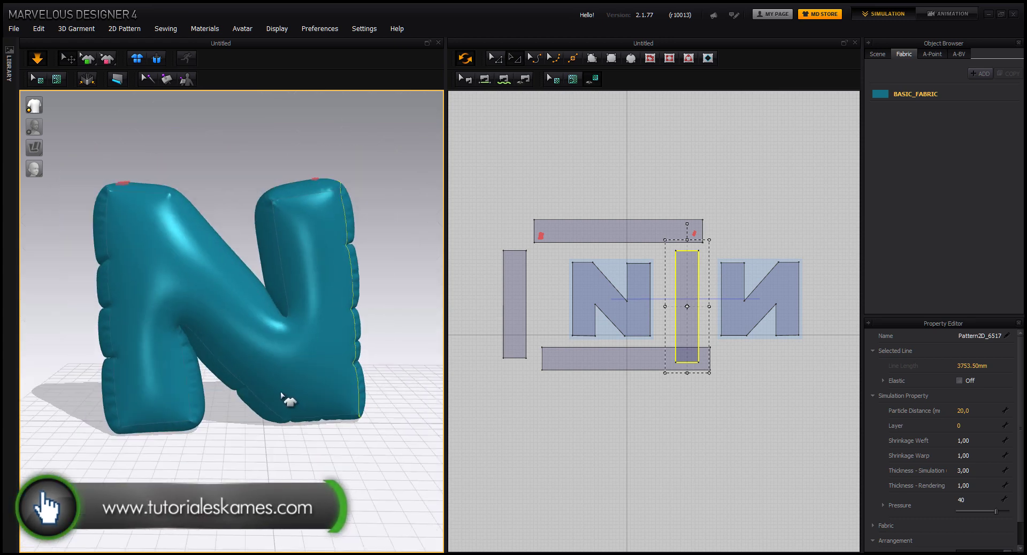
{"action": "right_click_drag", "start_coordinate": [286, 401], "coordinate": [219, 376]}
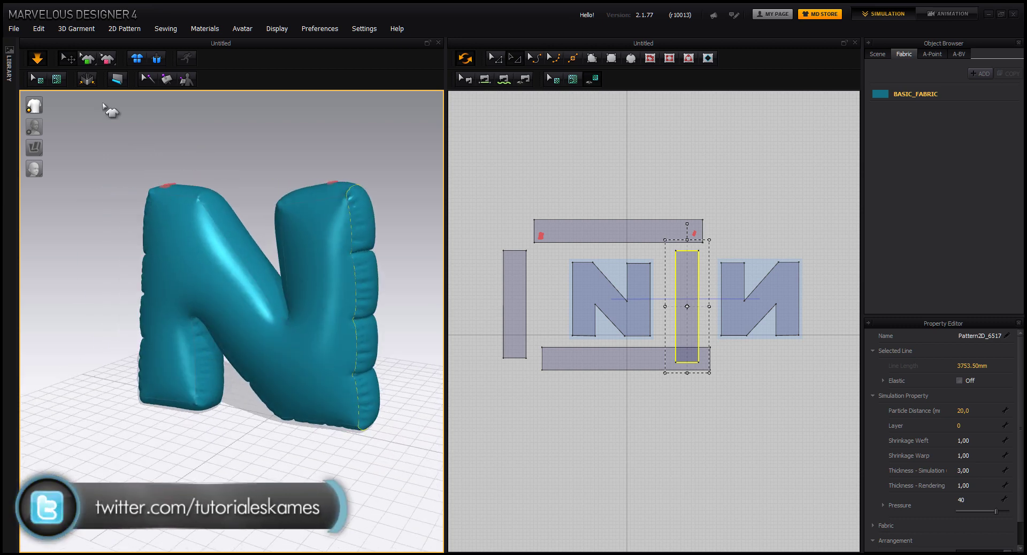
{"action": "left_click", "coordinate": [38, 59]}
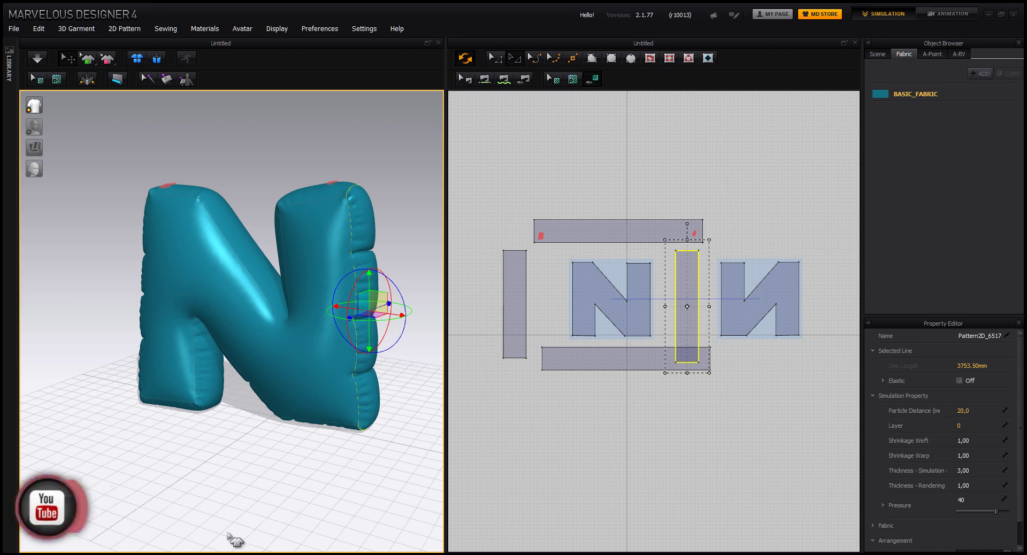
Switch to the balloon reference photo in Windows Photo Viewer and move its window up for comparison.
{"action": "left_click", "coordinate": [240, 554]}
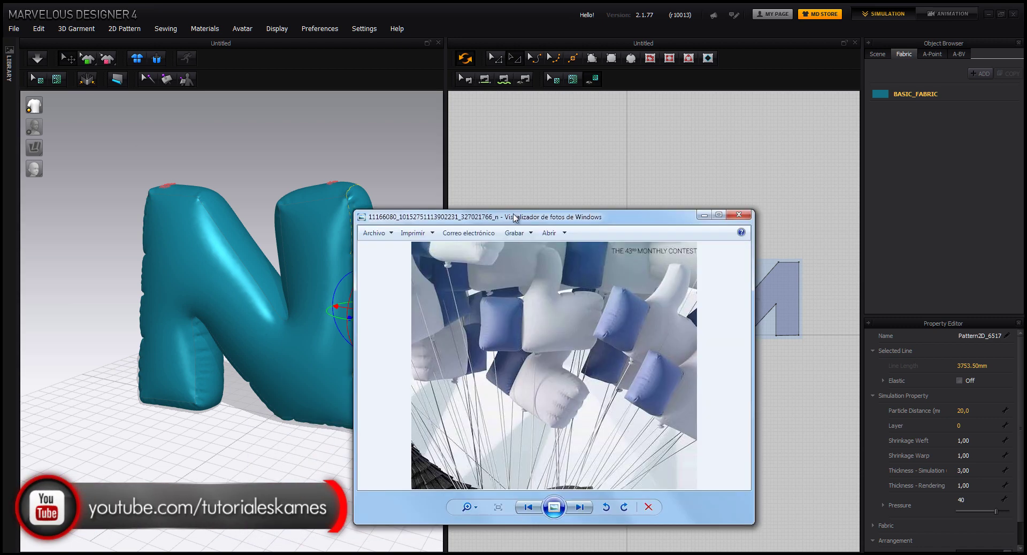
{"action": "left_click_drag", "start_coordinate": [512, 218], "coordinate": [491, 152]}
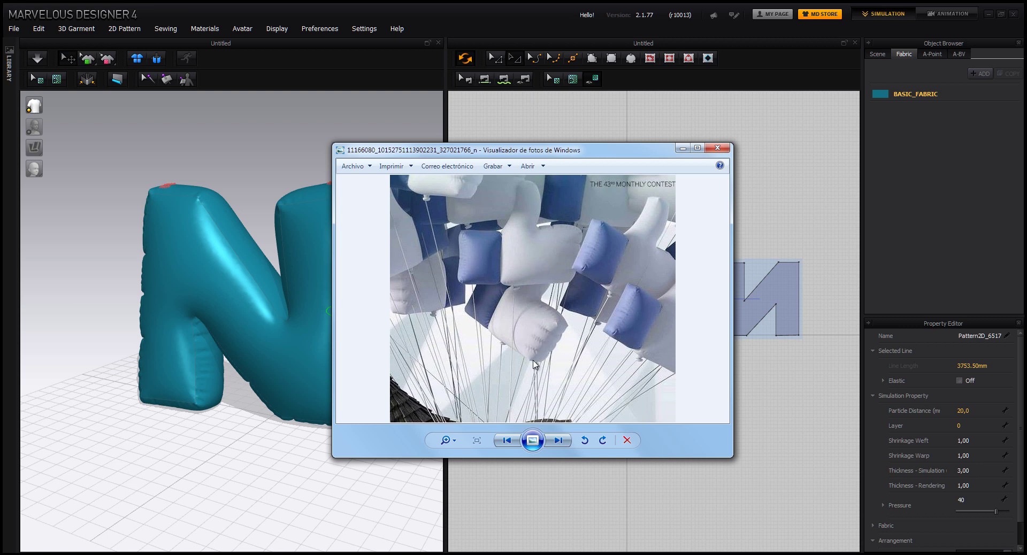
Compare the balloon reference photo with the thumbs-up project's hand, cuff and side strip patterns.
{"action": "left_click", "coordinate": [533, 441]}
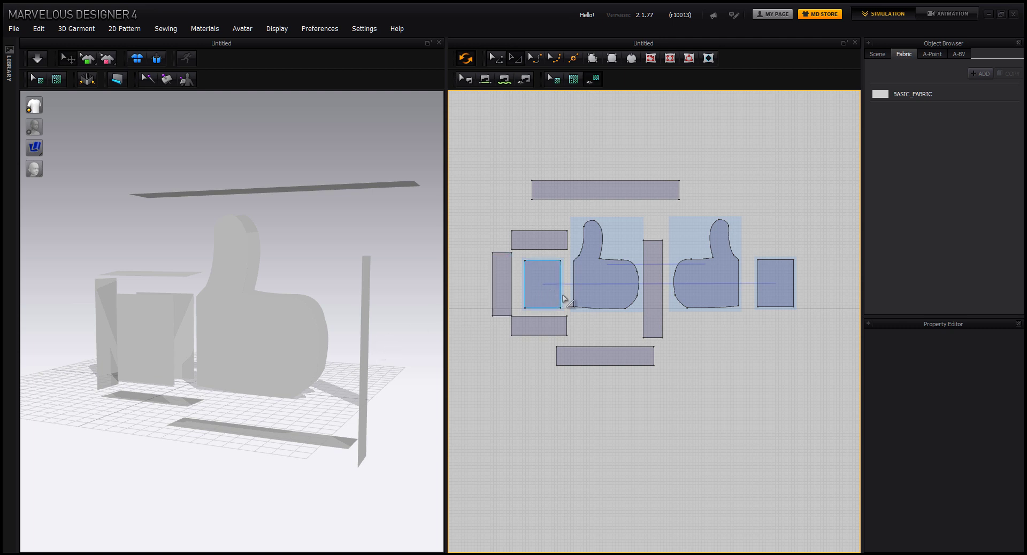
{"action": "middle_click_drag", "start_coordinate": [554, 278], "coordinate": [573, 286]}
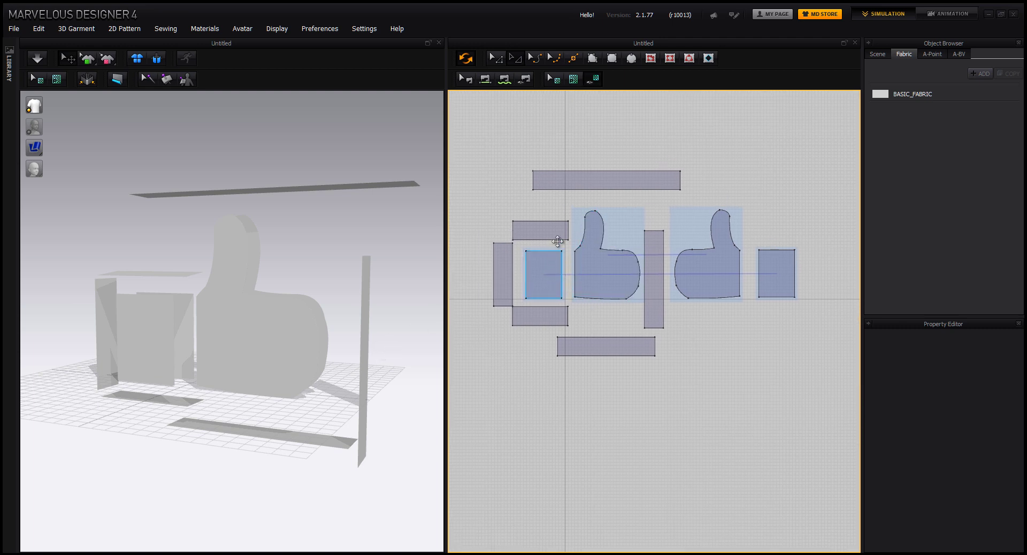
{"action": "scroll", "coordinate": [561, 294], "scroll_direction": "up", "scroll_amount": 3}
{"action": "scroll", "coordinate": [602, 280], "scroll_direction": "down", "scroll_amount": 1}
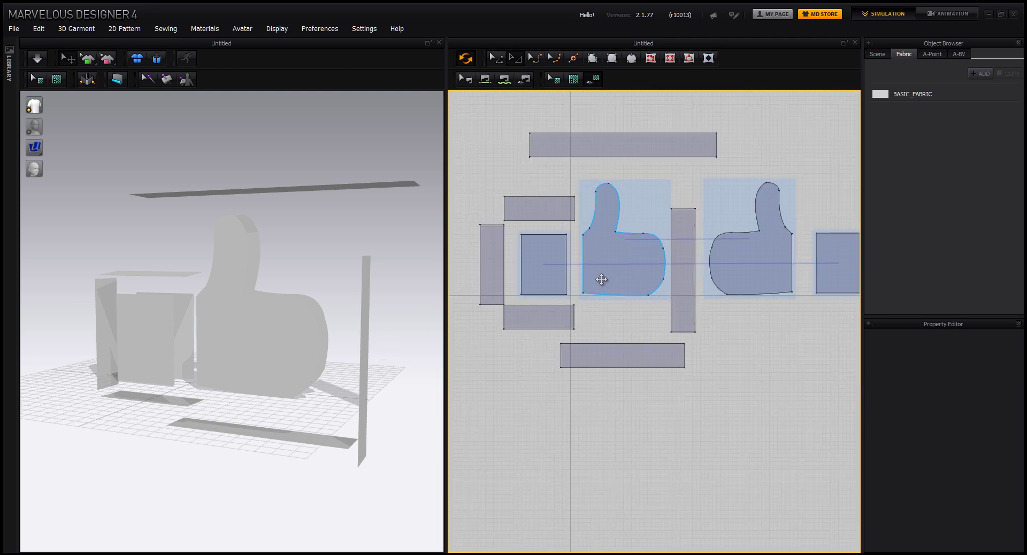
{"action": "key", "text": "alt+Tab"}
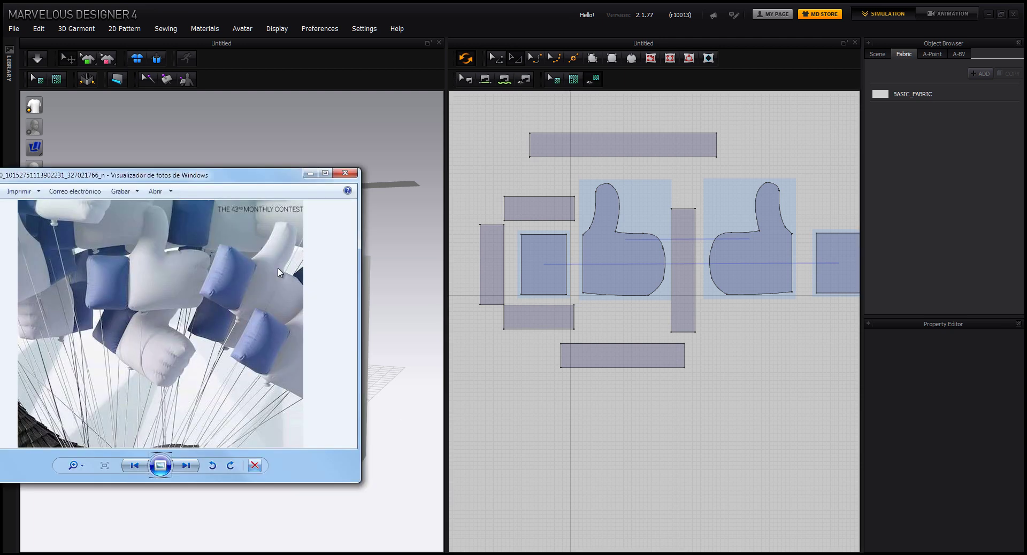
{"action": "left_click_drag", "start_coordinate": [276, 175], "coordinate": [406, 175]}
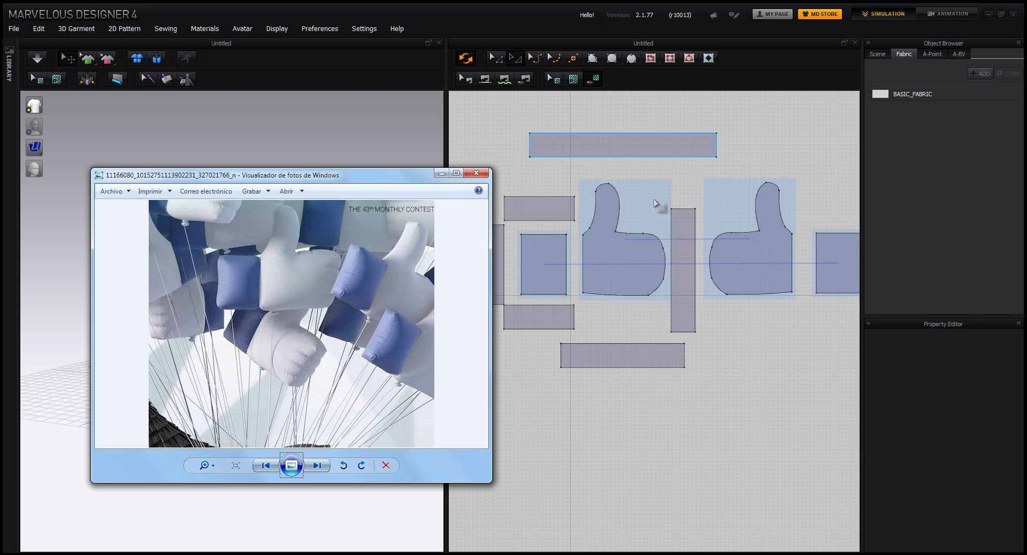
{"action": "left_click", "coordinate": [675, 296]}
{"action": "middle_click_drag", "start_coordinate": [665, 295], "coordinate": [709, 289]}
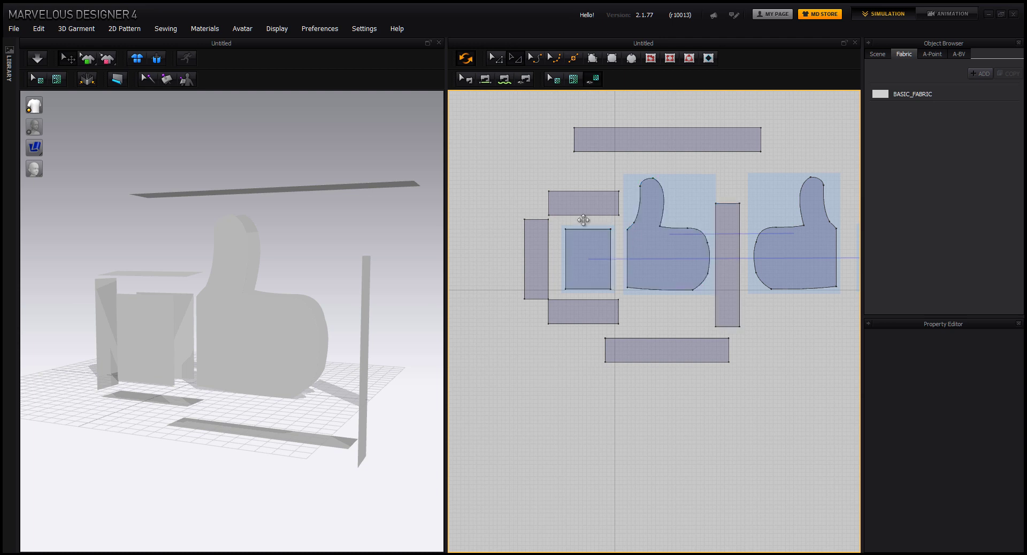
{"action": "left_click", "coordinate": [553, 313]}
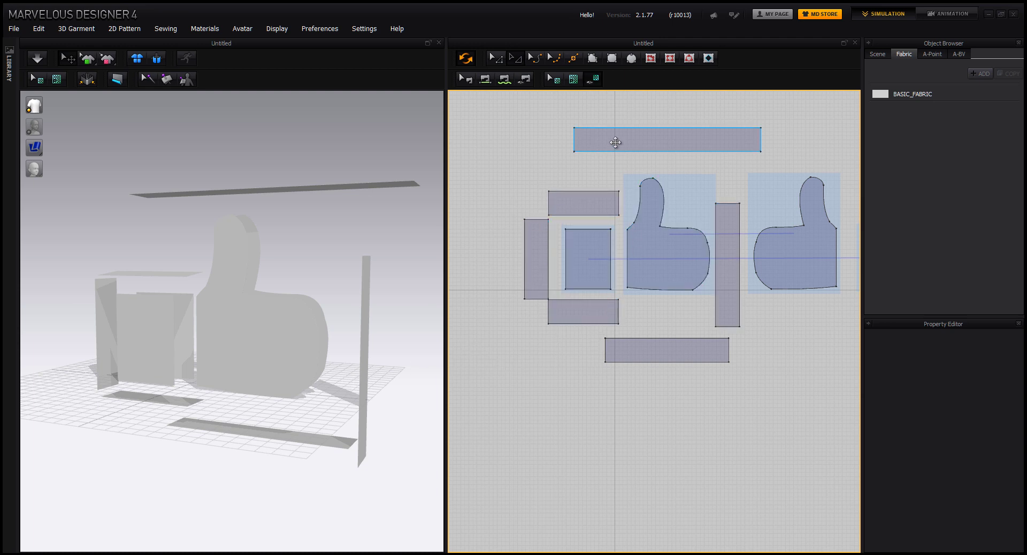
{"action": "middle_click_drag", "start_coordinate": [576, 370], "coordinate": [572, 379]}
{"action": "middle_click_drag", "start_coordinate": [612, 350], "coordinate": [556, 369]}
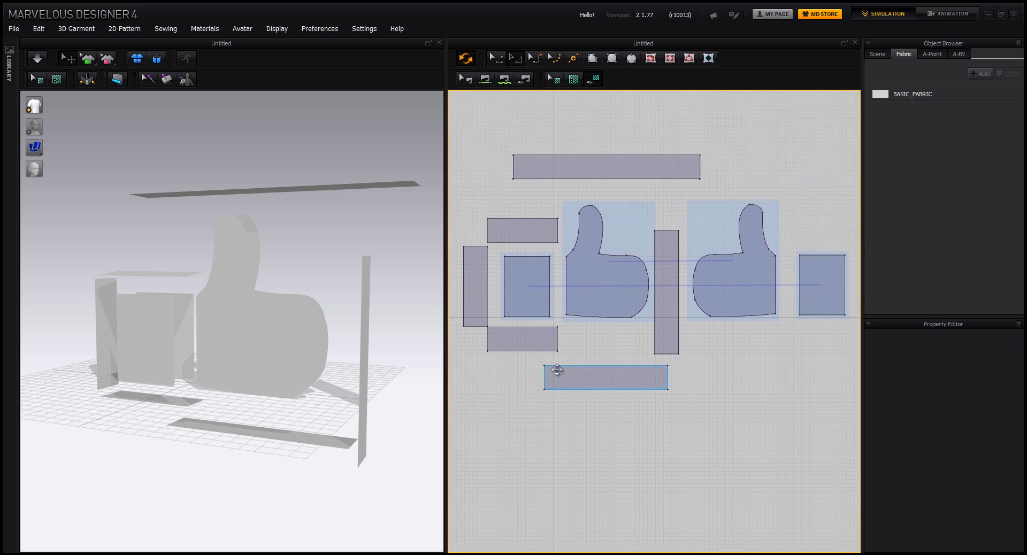
{"action": "scroll", "coordinate": [577, 356], "scroll_direction": "down", "scroll_amount": 3}
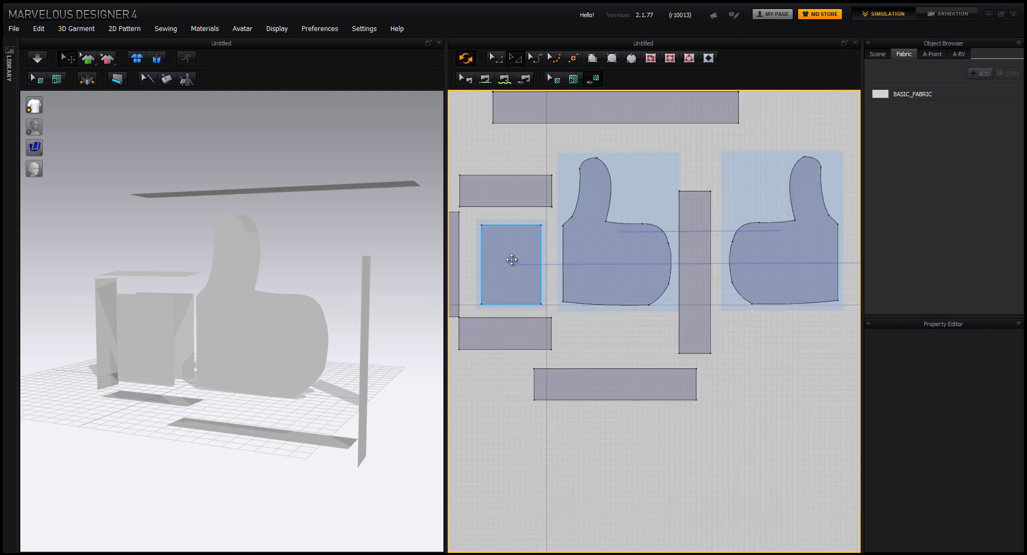
Sew the lower cuff strip's upper edge to the front cuff square's bottom edge and check that strip's placement in 3D.
{"action": "middle_click_drag", "start_coordinate": [558, 319], "coordinate": [628, 314]}
{"action": "key", "text": "m"}
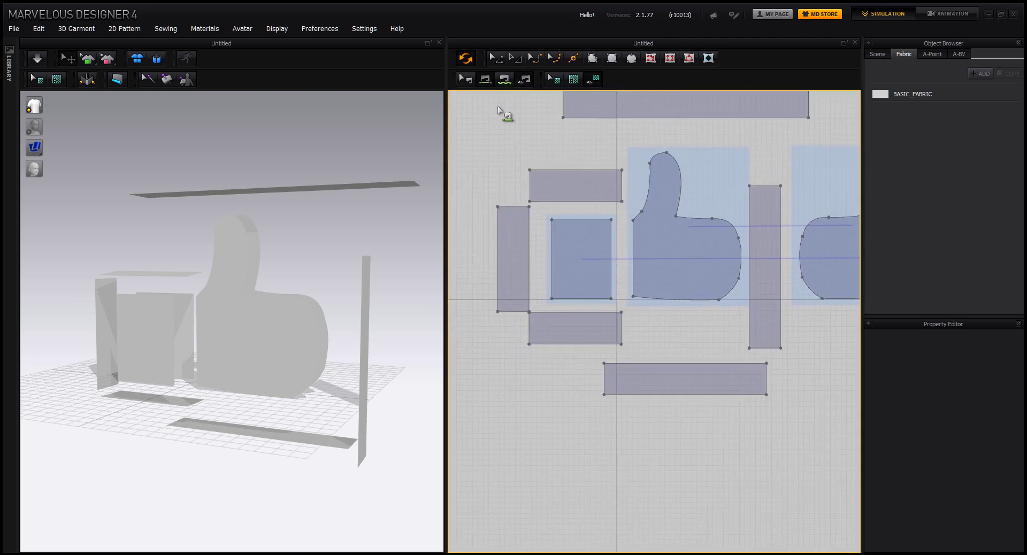
{"action": "left_click", "coordinate": [559, 313]}
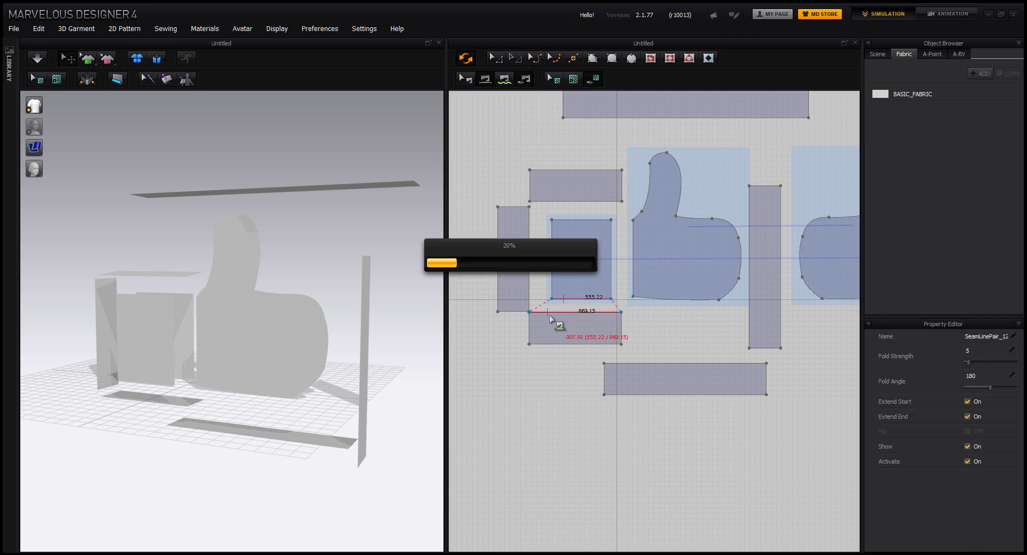
{"action": "mouse_move", "coordinate": [284, 355]}
{"action": "right_mouse_down"}
{"action": "mouse_move", "coordinate": [236, 339]}
{"action": "mouse_move", "coordinate": [195, 369]}
{"action": "mouse_move", "coordinate": [156, 358]}
{"action": "mouse_move", "coordinate": [98, 308]}
{"action": "mouse_move", "coordinate": [155, 328]}
{"action": "mouse_move", "coordinate": [89, 336]}
{"action": "mouse_move", "coordinate": [282, 378]}
{"action": "mouse_move", "coordinate": [300, 332]}
{"action": "mouse_move", "coordinate": [219, 373]}
{"action": "mouse_move", "coordinate": [256, 353]}
{"action": "mouse_move", "coordinate": [246, 340]}
{"action": "mouse_move", "coordinate": [252, 371]}
{"action": "mouse_move", "coordinate": [232, 367]}
{"action": "mouse_move", "coordinate": [266, 353]}
{"action": "mouse_move", "coordinate": [241, 350]}
{"action": "mouse_move", "coordinate": [278, 351]}
{"action": "right_mouse_up"}
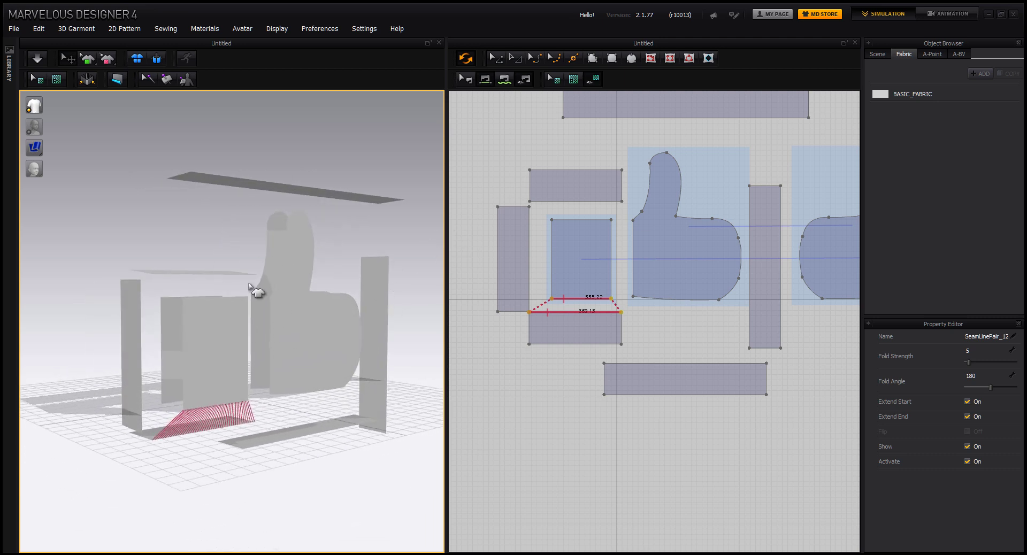
{"action": "left_click", "coordinate": [564, 341]}
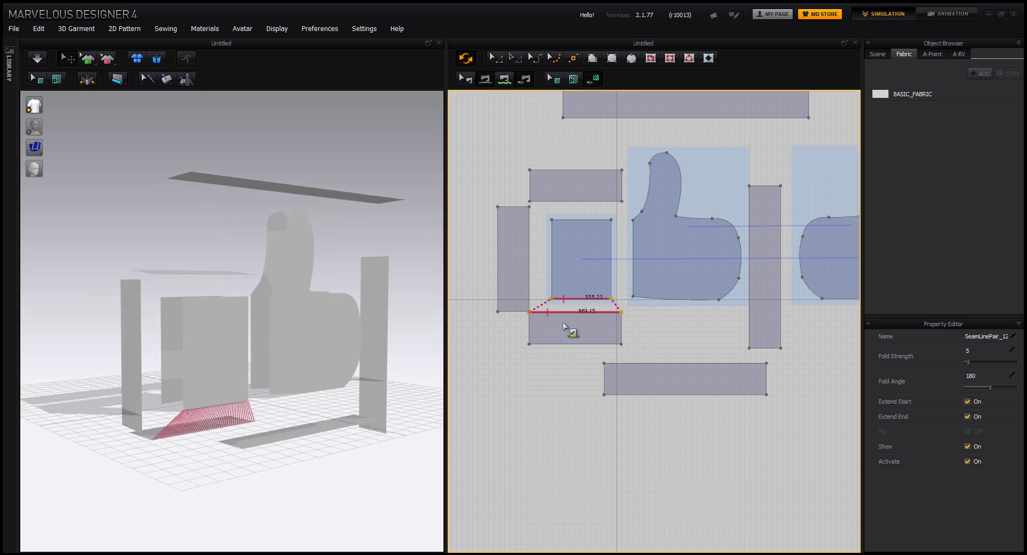
{"action": "right_click_drag", "start_coordinate": [244, 458], "coordinate": [201, 394]}
{"action": "left_click", "coordinate": [199, 389]}
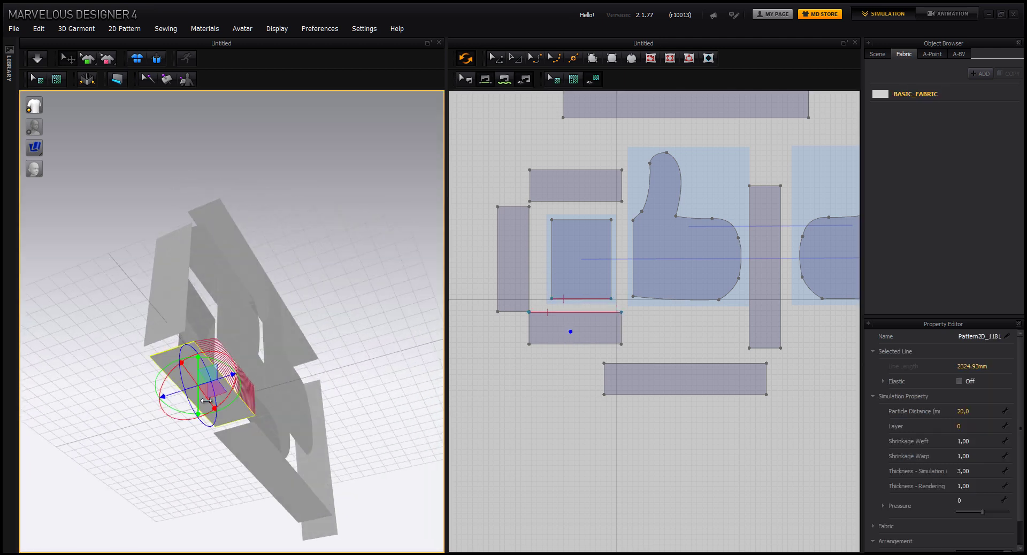
{"action": "left_click", "coordinate": [572, 335]}
{"action": "right_click_drag", "start_coordinate": [570, 334], "coordinate": [564, 339]}
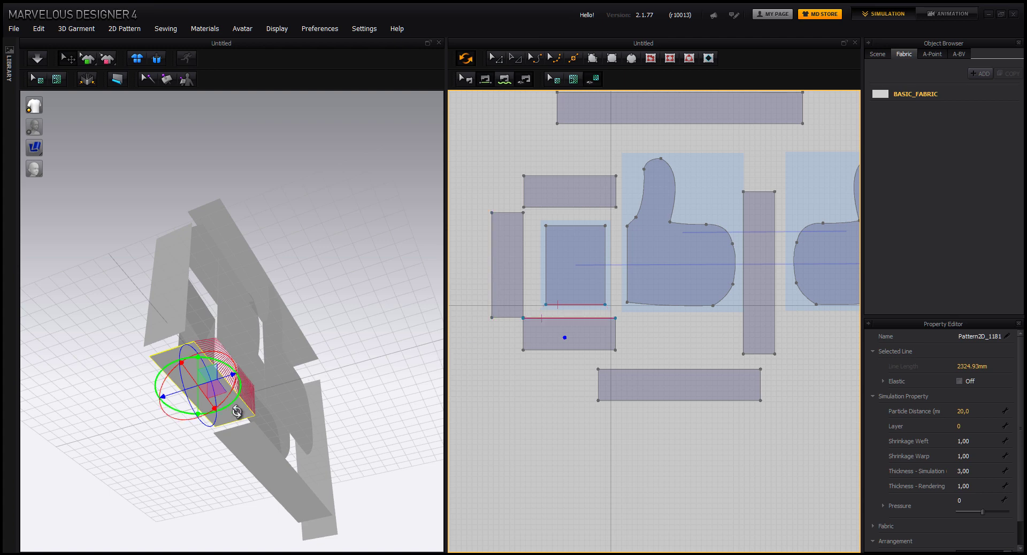
{"action": "right_click_drag", "start_coordinate": [176, 390], "coordinate": [278, 300]}
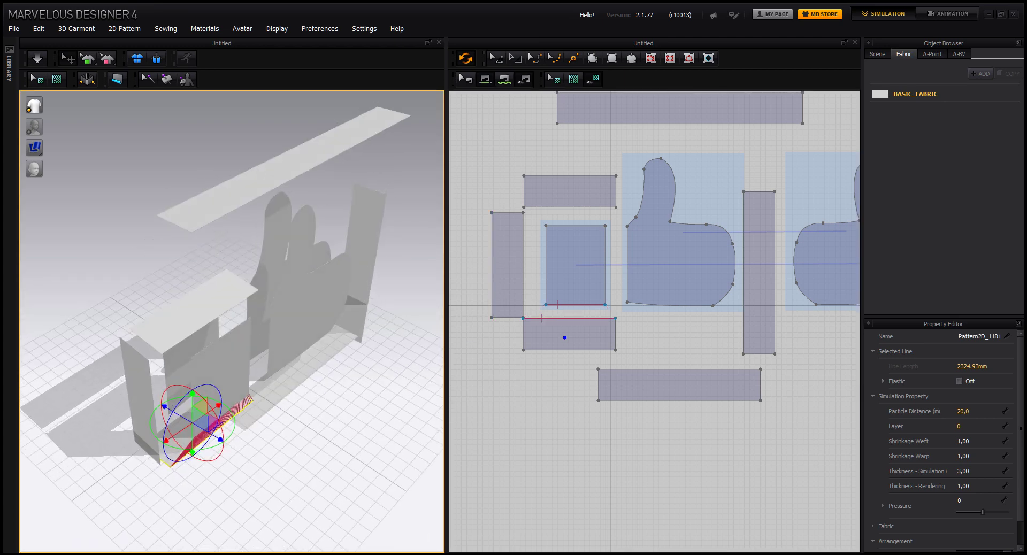
Sew the upper cuff strip's lower edge to the front cuff square's top edge, and the vertical strip's inner edge to the square's outer side.
{"action": "left_click", "coordinate": [256, 292]}
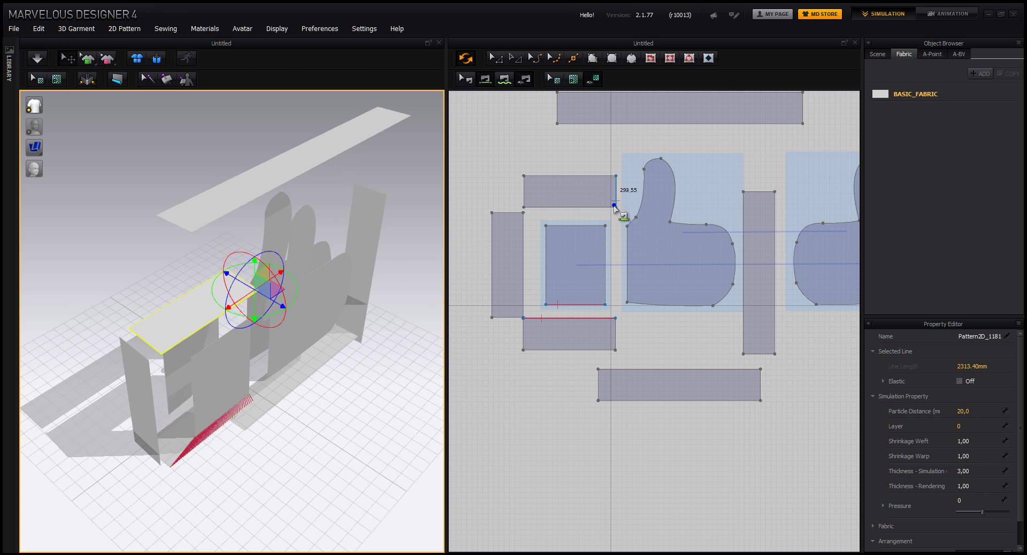
{"action": "right_click_drag", "start_coordinate": [296, 425], "coordinate": [211, 377]}
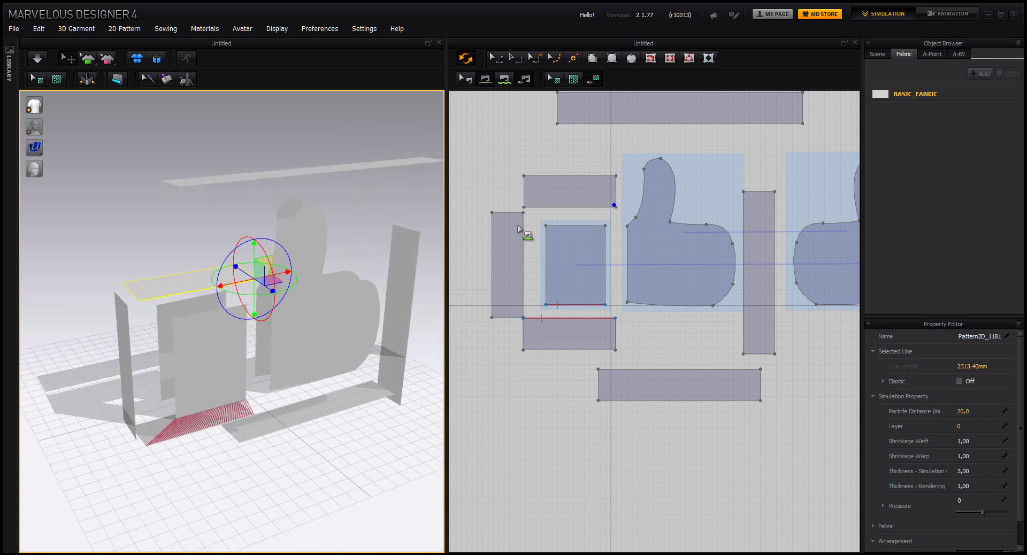
{"action": "left_click", "coordinate": [559, 227]}
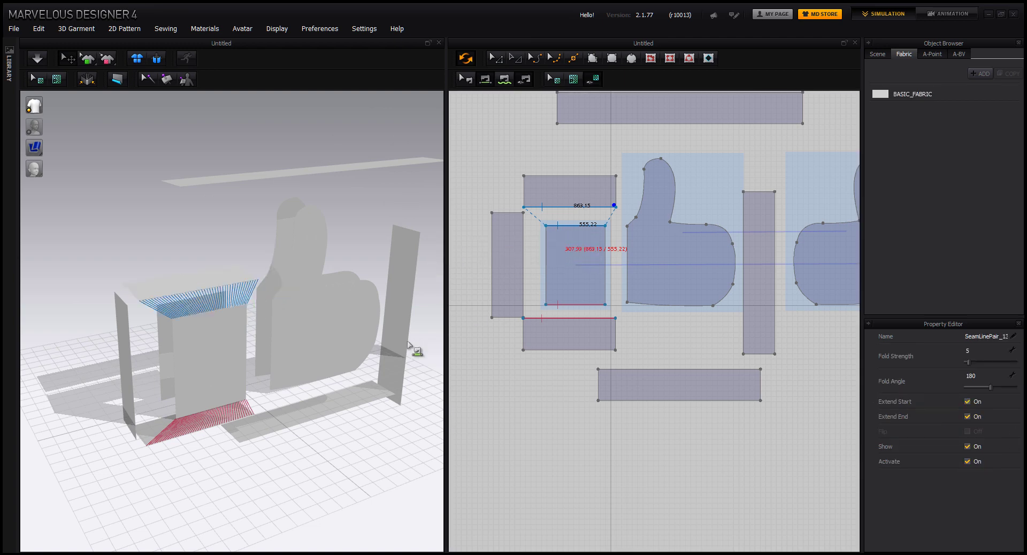
{"action": "left_click", "coordinate": [522, 297]}
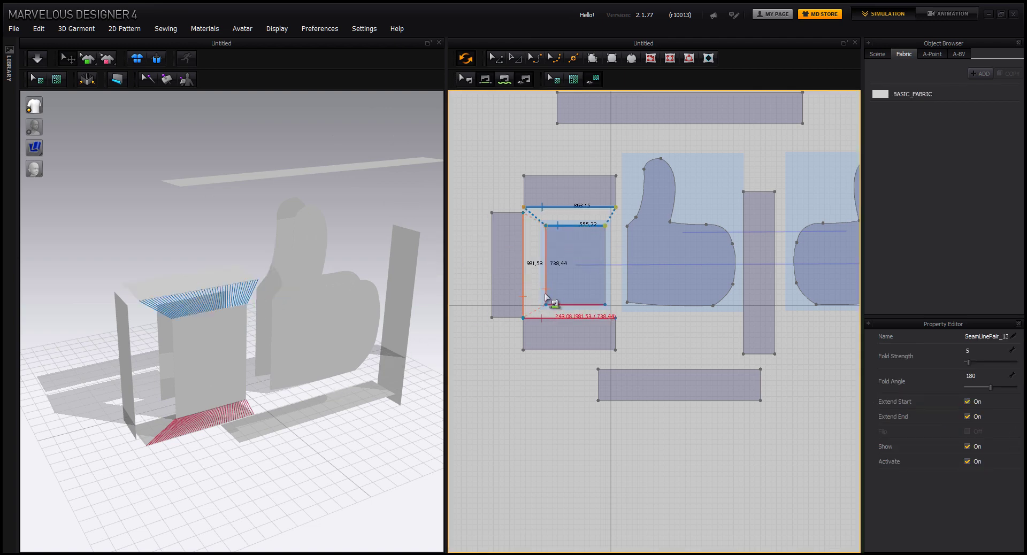
{"action": "left_click", "coordinate": [545, 293]}
{"action": "right_click_drag", "start_coordinate": [249, 402], "coordinate": [220, 394]}
Sew the vertical cuff strip's two short ends to the adjoining short ends of the upper and lower cuff strips.
{"action": "left_click", "coordinate": [515, 213]}
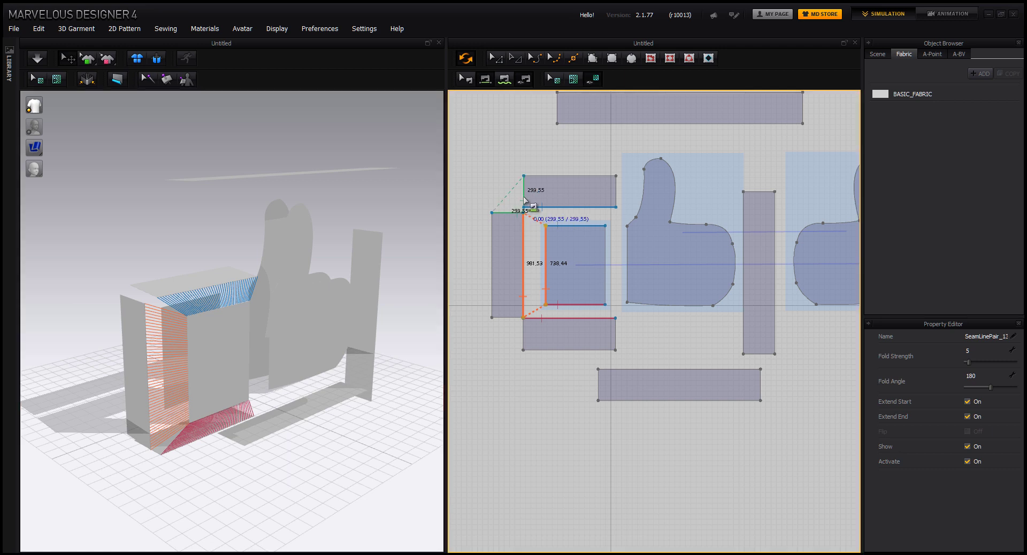
{"action": "left_click", "coordinate": [523, 198]}
{"action": "left_click", "coordinate": [516, 318]}
{"action": "left_click", "coordinate": [524, 337]}
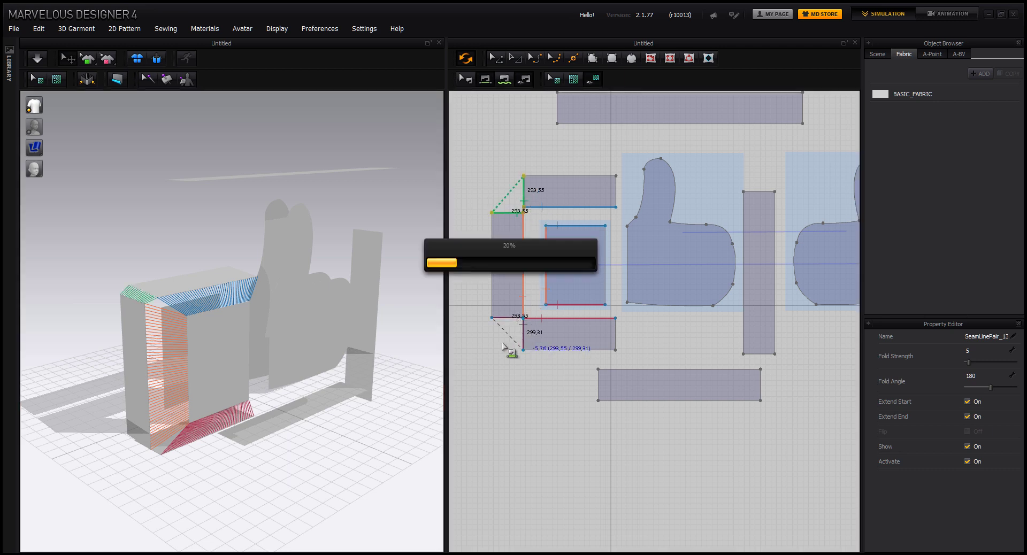
{"action": "right_click_drag", "start_coordinate": [328, 426], "coordinate": [296, 419]}
Sew the back cuff square's outer vertical edge to the free long edge of the vertical cuff strip.
{"action": "scroll", "coordinate": [545, 267], "scroll_direction": "down", "scroll_amount": 5}
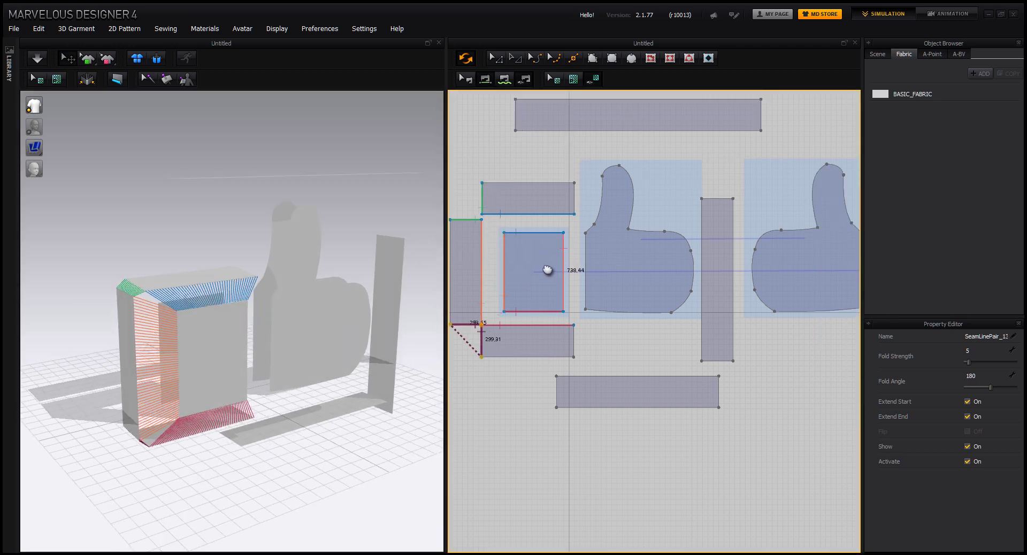
{"action": "scroll", "coordinate": [567, 298], "scroll_direction": "up", "scroll_amount": 2}
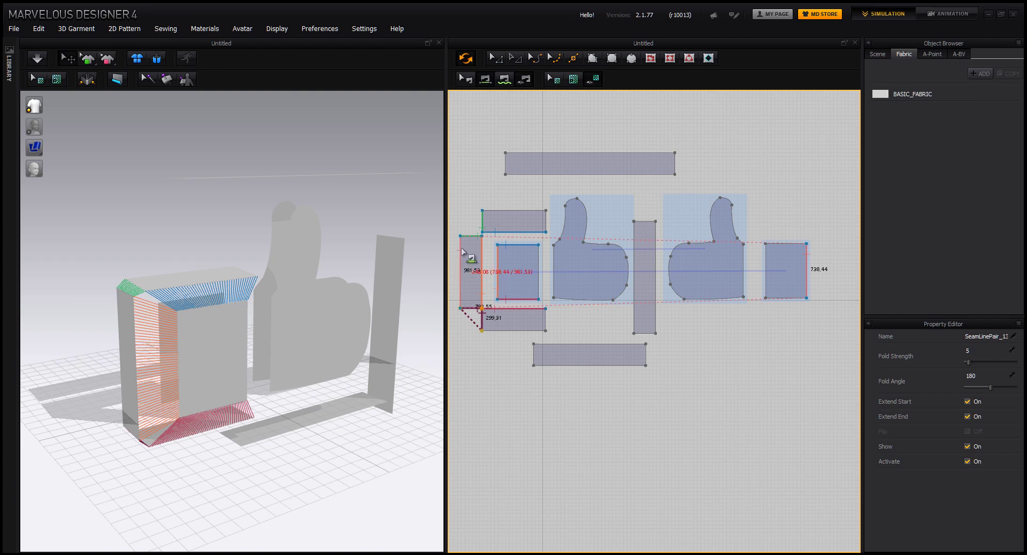
{"action": "left_click", "coordinate": [462, 262]}
{"action": "right_click_drag", "start_coordinate": [264, 419], "coordinate": [430, 397]}
{"action": "right_click_drag", "start_coordinate": [338, 348], "coordinate": [305, 378]}
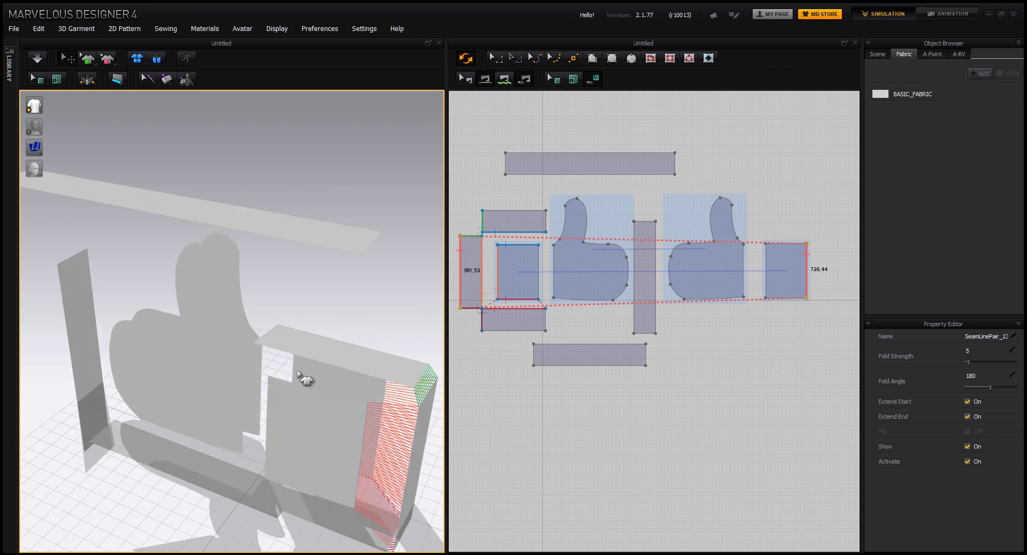
Sew the free long edges of the upper and lower cuff strips to the back cuff square's top and bottom edges.
{"action": "left_click", "coordinate": [273, 344]}
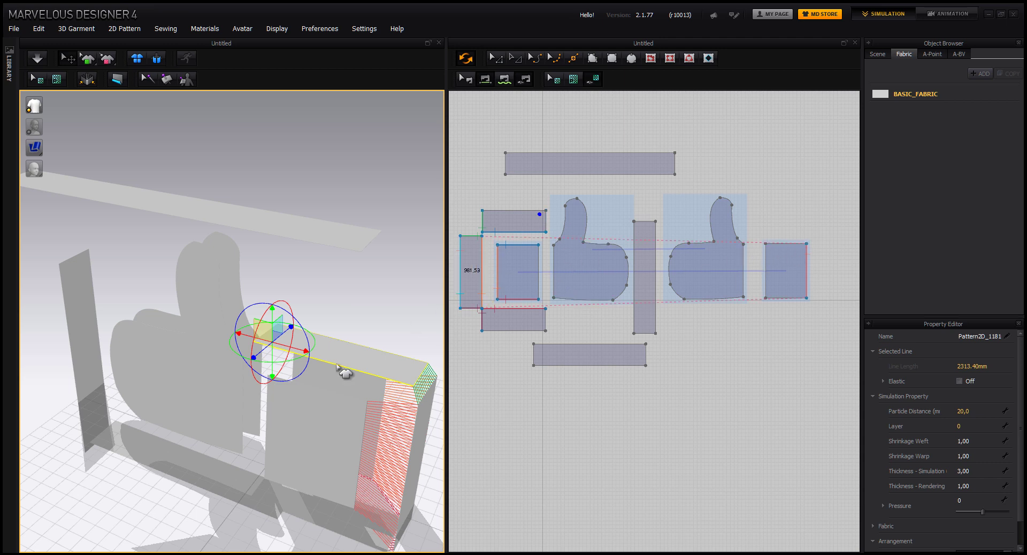
{"action": "left_click", "coordinate": [276, 384]}
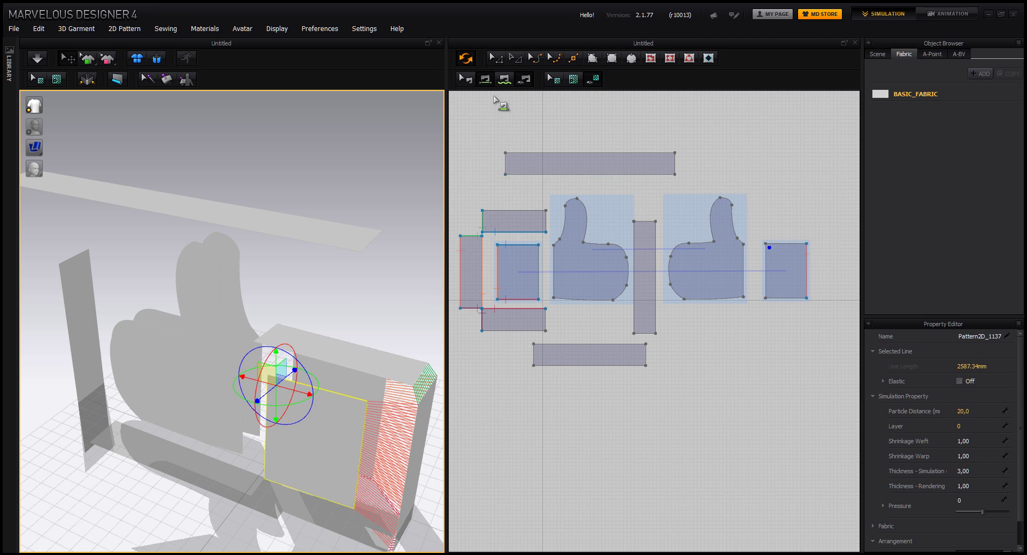
{"action": "left_click", "coordinate": [536, 211]}
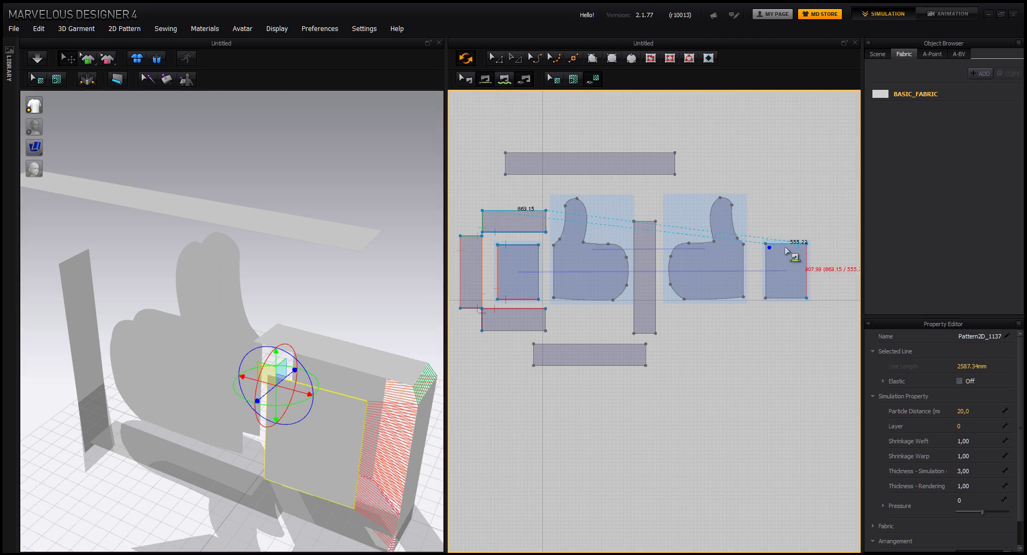
{"action": "left_click", "coordinate": [789, 254]}
{"action": "right_click_drag", "start_coordinate": [344, 415], "coordinate": [379, 392]}
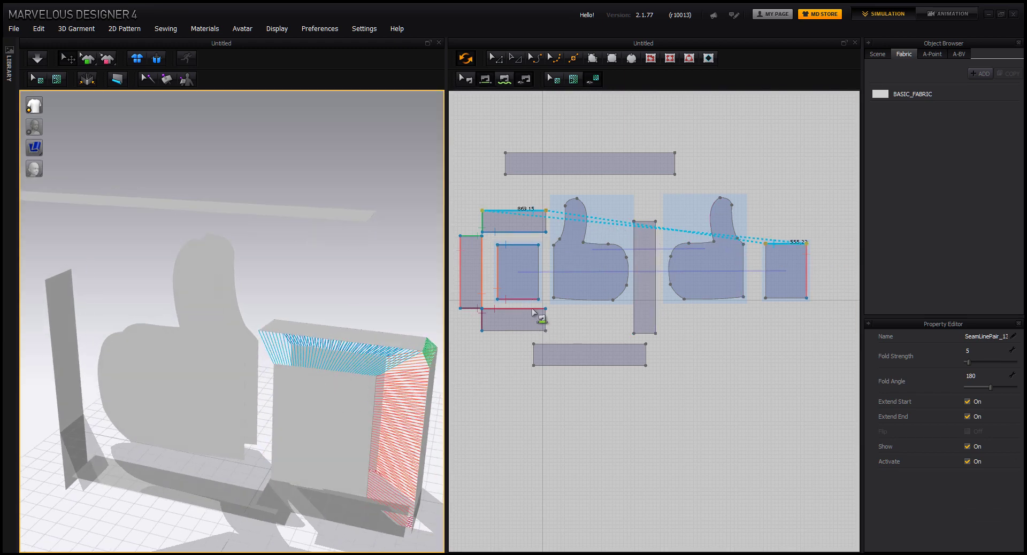
{"action": "left_click", "coordinate": [533, 331]}
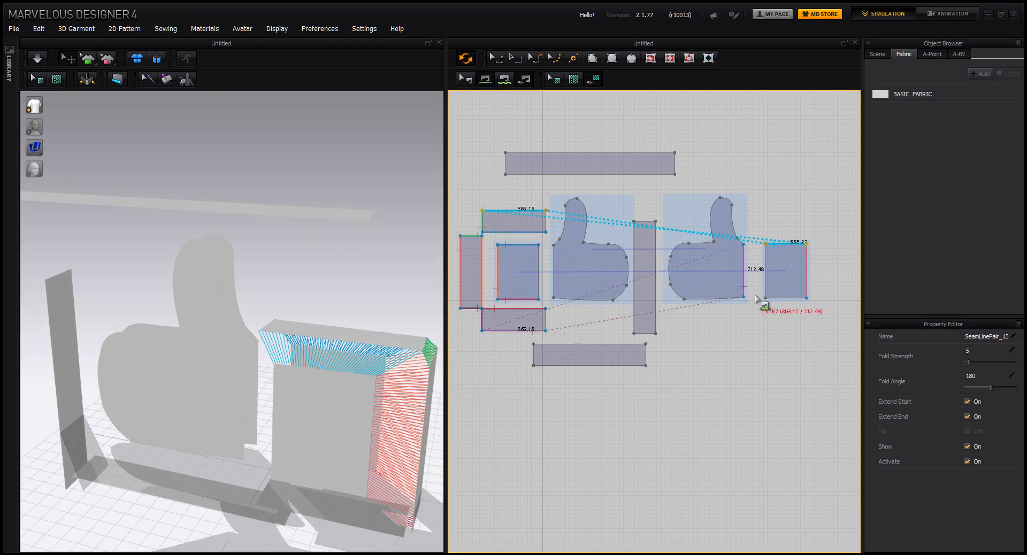
{"action": "left_click", "coordinate": [779, 300]}
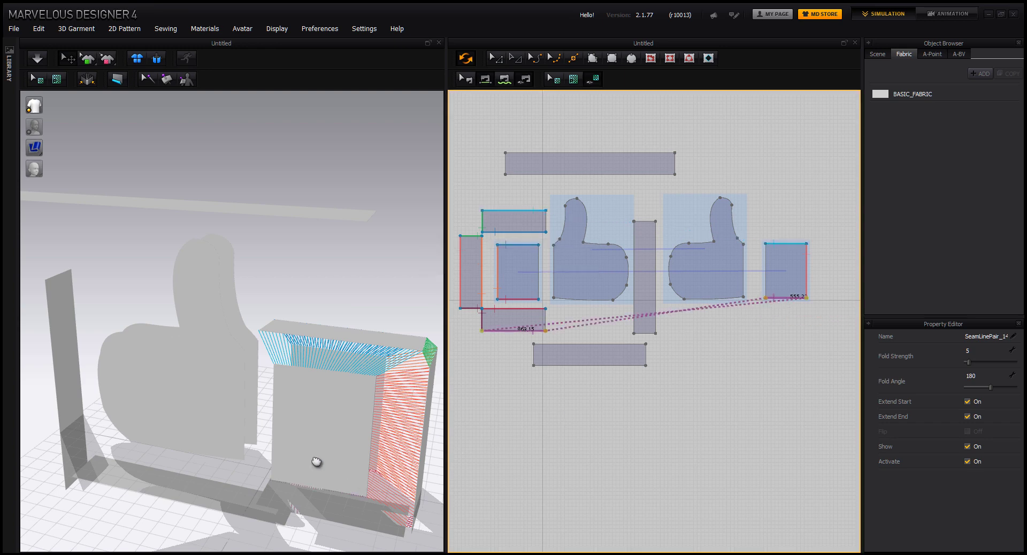
{"action": "right_click_drag", "start_coordinate": [319, 461], "coordinate": [182, 428]}
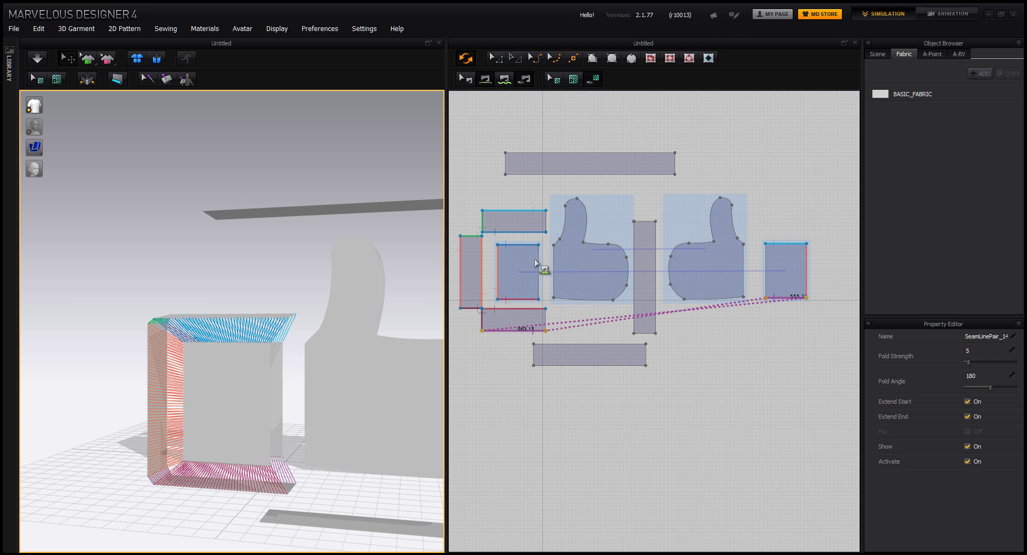
Sew the front and back cuff squares to the straight wrist edges of the matching thumbs-up hand pieces.
{"action": "left_click", "coordinate": [553, 261]}
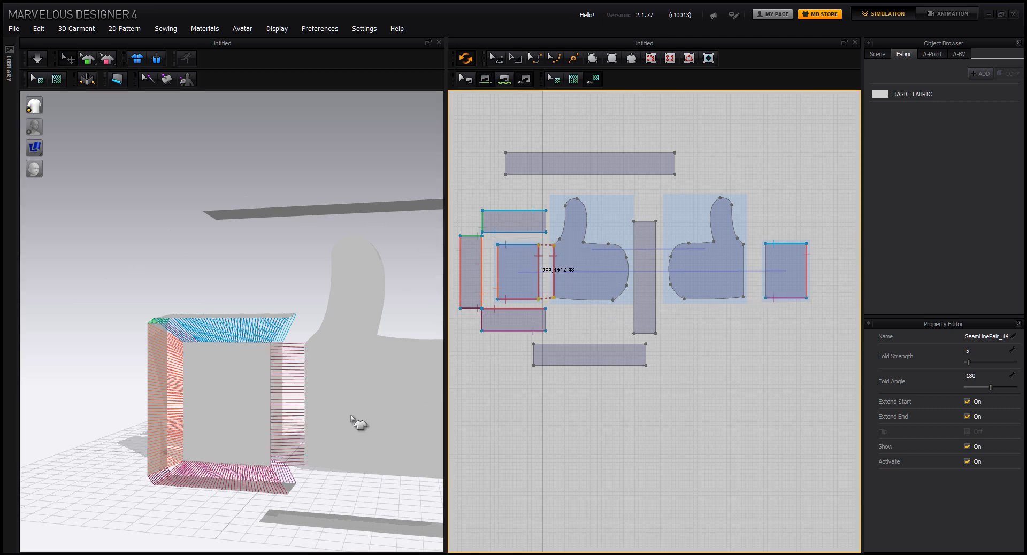
{"action": "left_click", "coordinate": [766, 257]}
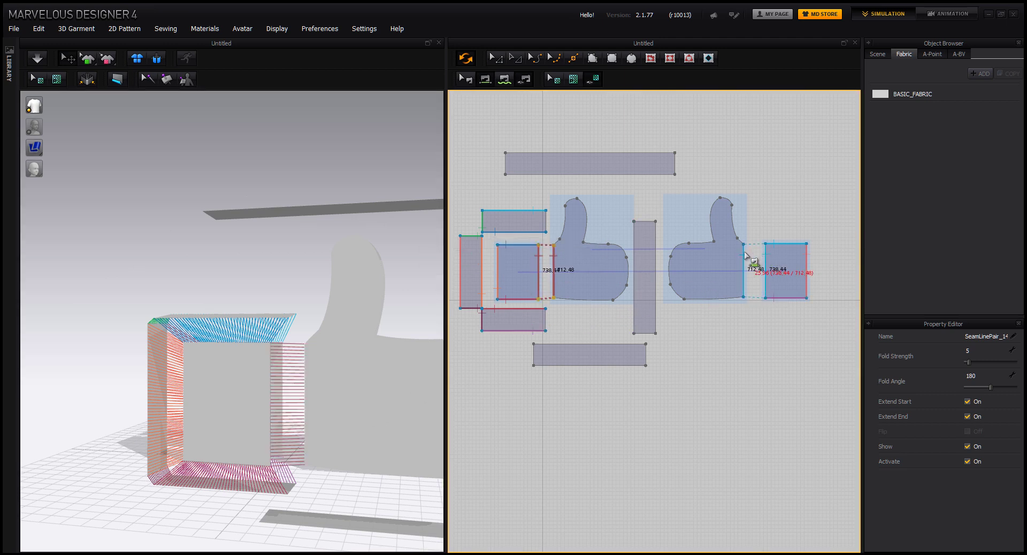
{"action": "left_click", "coordinate": [751, 266]}
{"action": "right_click_drag", "start_coordinate": [317, 463], "coordinate": [205, 436]}
{"action": "right_click_drag", "start_coordinate": [240, 471], "coordinate": [321, 412]}
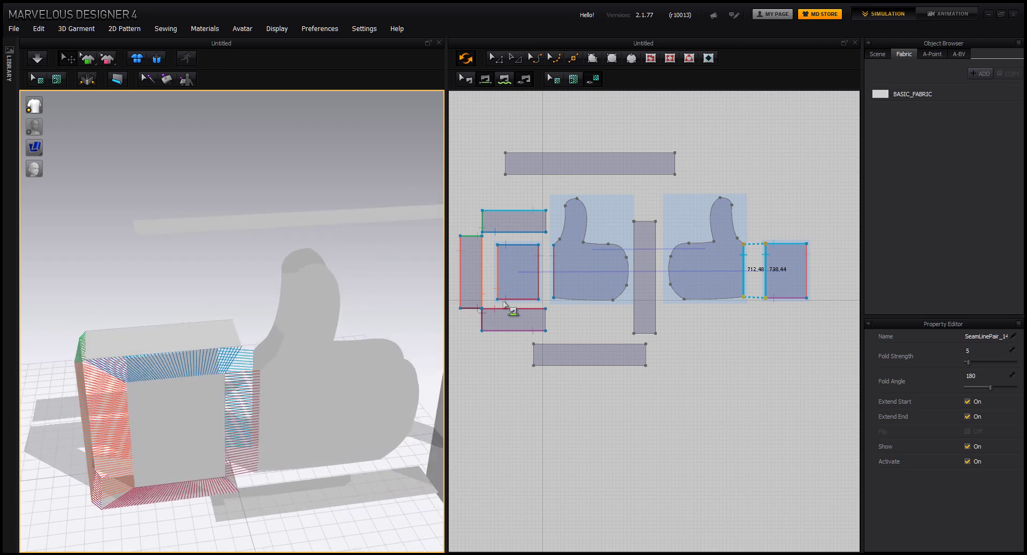
Free-sew the front hand's thumb outline, from the upper wrist corner to the knuckle top, to the long top strip's lower edge.
{"action": "scroll", "coordinate": [575, 274], "scroll_direction": "up", "scroll_amount": 3}
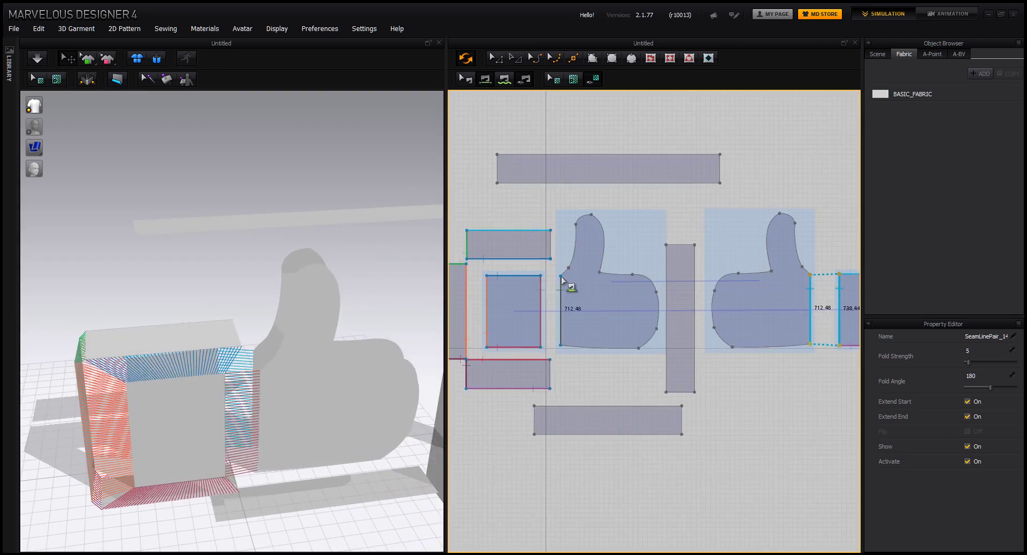
{"action": "left_click", "coordinate": [561, 277]}
{"action": "left_click", "coordinate": [504, 81]}
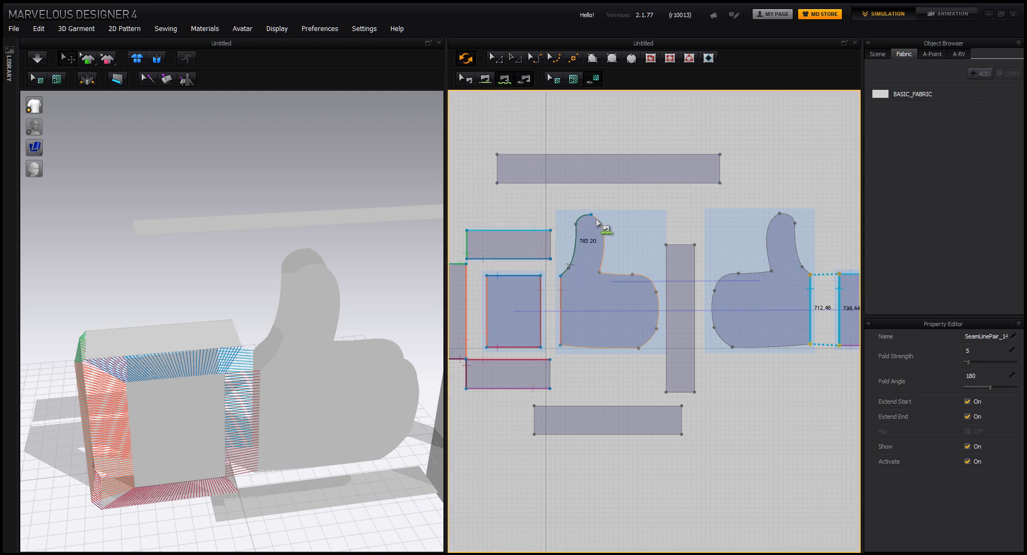
{"action": "left_click", "coordinate": [633, 275]}
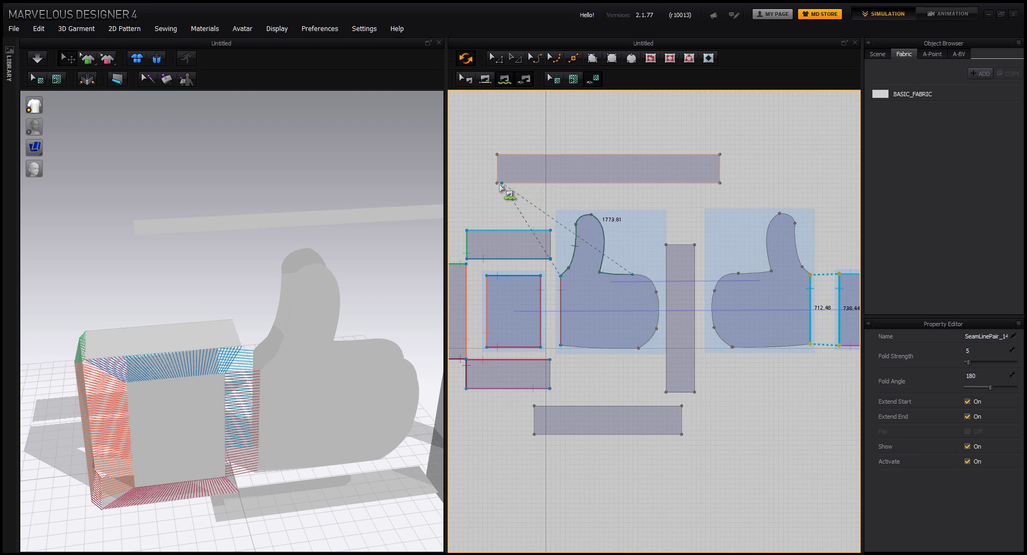
{"action": "left_click", "coordinate": [720, 183]}
{"action": "right_click_drag", "start_coordinate": [344, 361], "coordinate": [385, 333]}
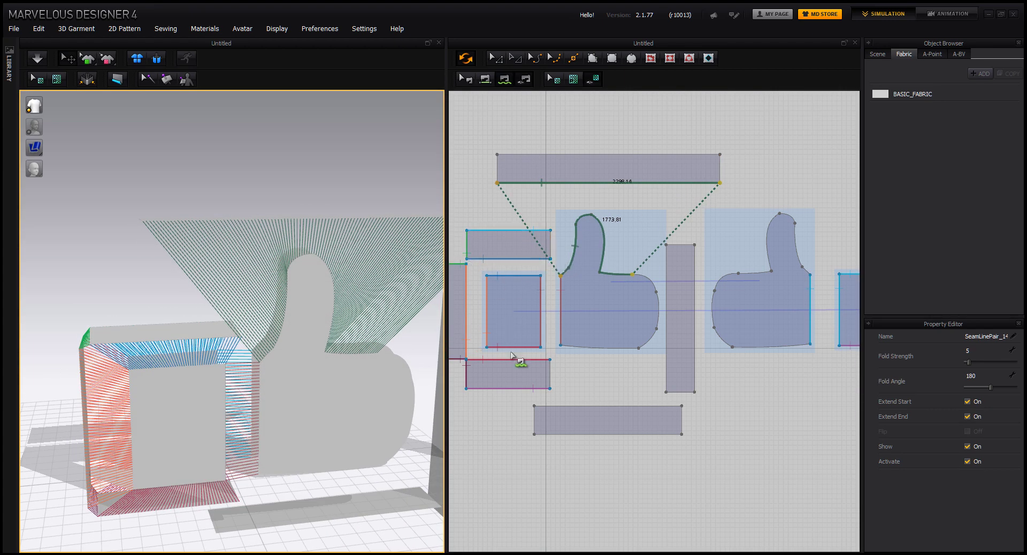
Sew the front hand's bottom edge to the full upper edge of the horizontal strip below it.
{"action": "left_click", "coordinate": [560, 346]}
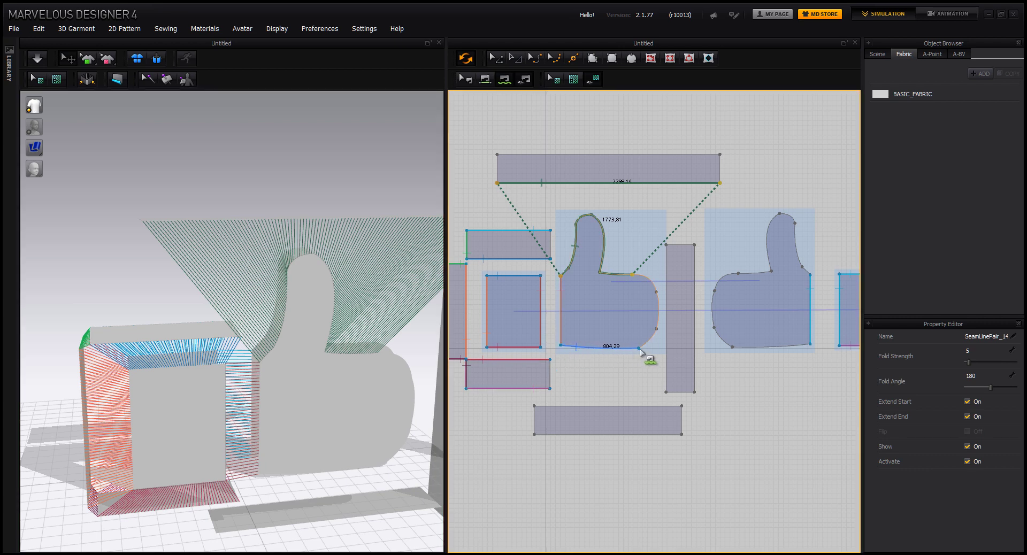
{"action": "left_click", "coordinate": [639, 349]}
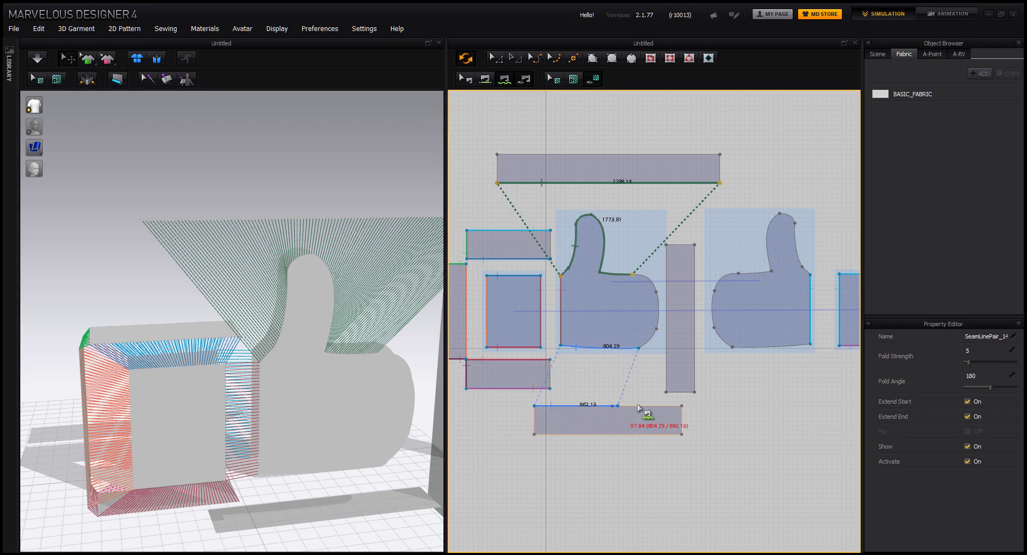
{"action": "left_click", "coordinate": [682, 406]}
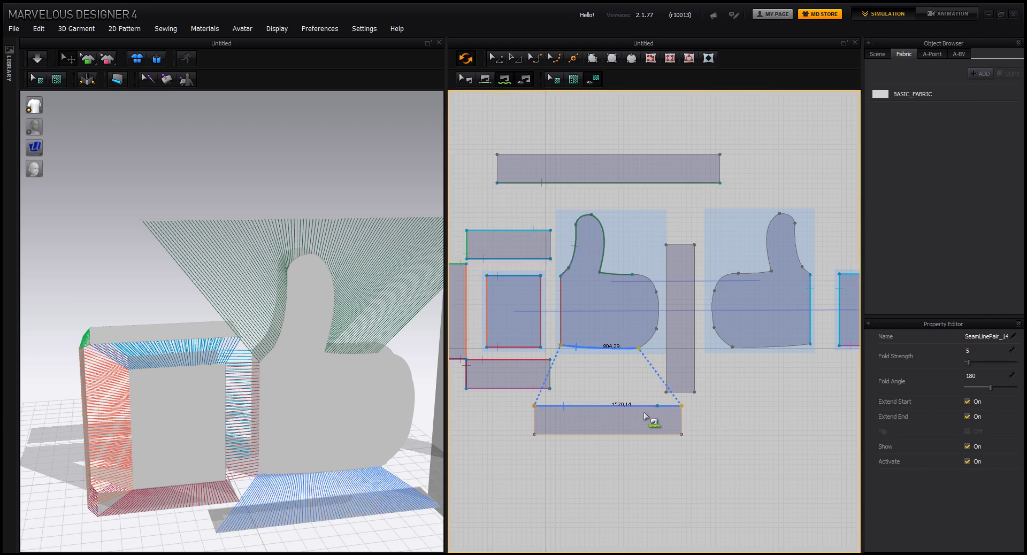
{"action": "right_click_drag", "start_coordinate": [367, 474], "coordinate": [353, 428]}
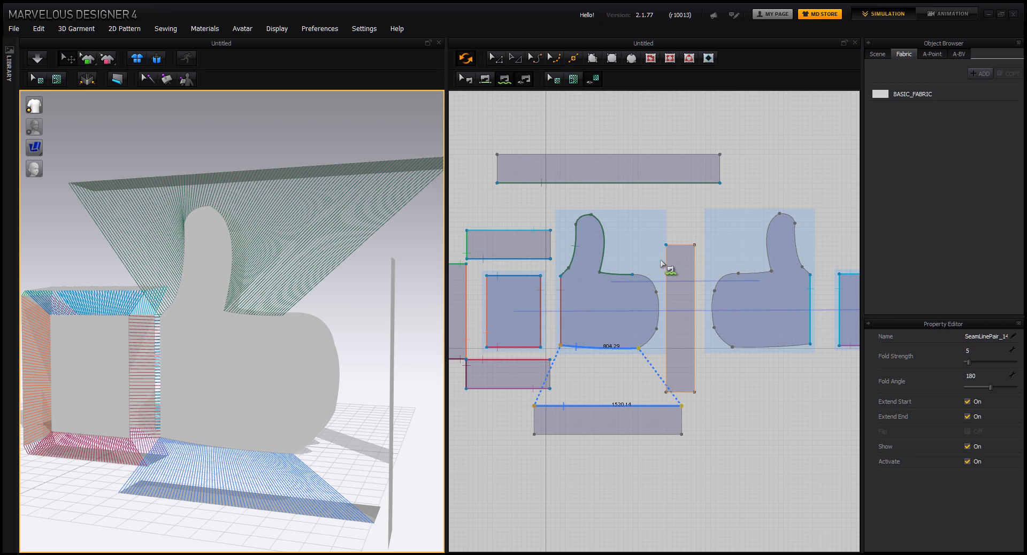
Sew the front hand's curved knuckle edge to the adjacent long edge of the vertical strip between the two hands.
{"action": "left_click", "coordinate": [638, 348]}
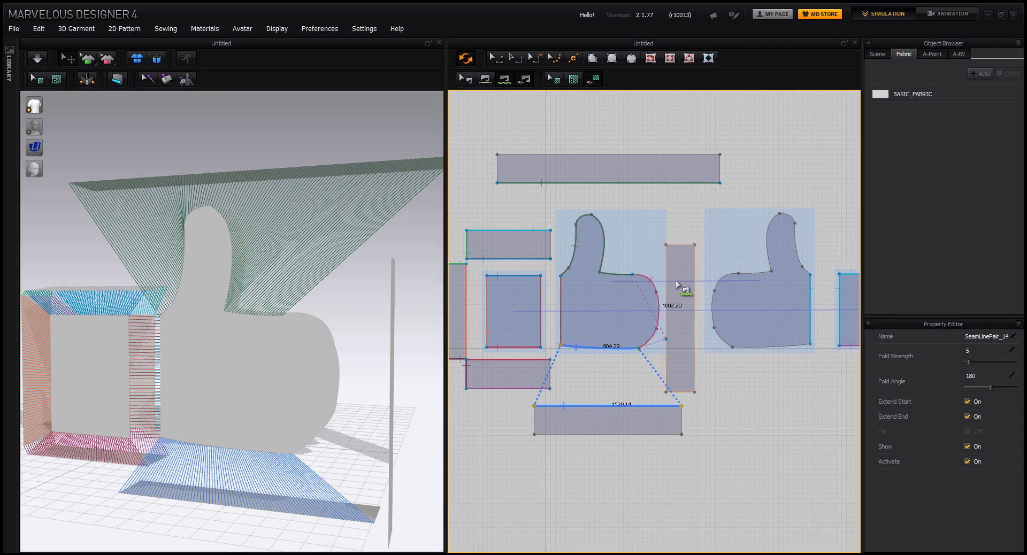
{"action": "left_click", "coordinate": [666, 244]}
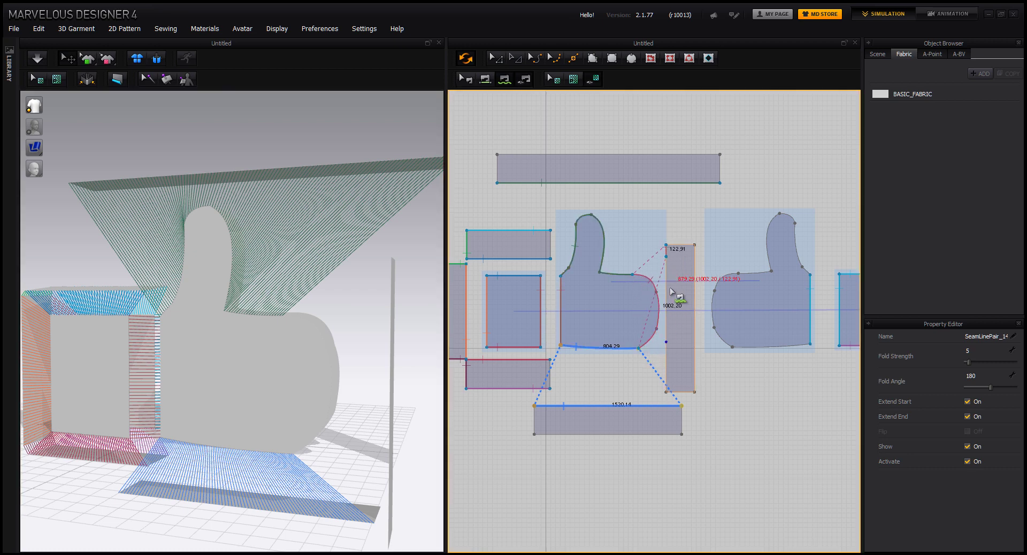
{"action": "left_click", "coordinate": [666, 393]}
{"action": "right_click_drag", "start_coordinate": [349, 427], "coordinate": [387, 431]}
Sew the back hand's thumb outline to the long top strip's free upper edge and reverse the seam direction.
{"action": "middle_click_drag", "start_coordinate": [704, 299], "coordinate": [665, 294]}
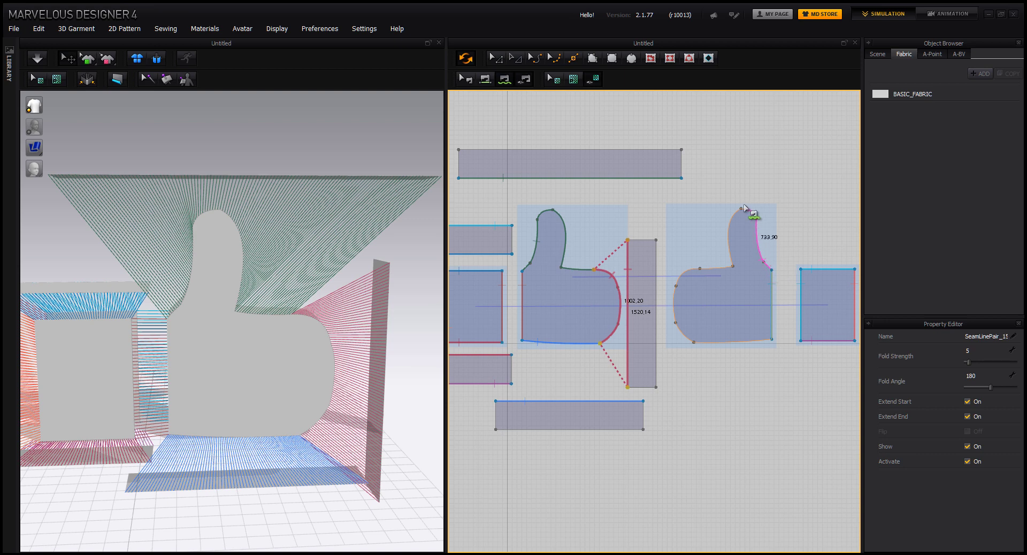
{"action": "left_click", "coordinate": [699, 269]}
{"action": "left_click", "coordinate": [681, 149]}
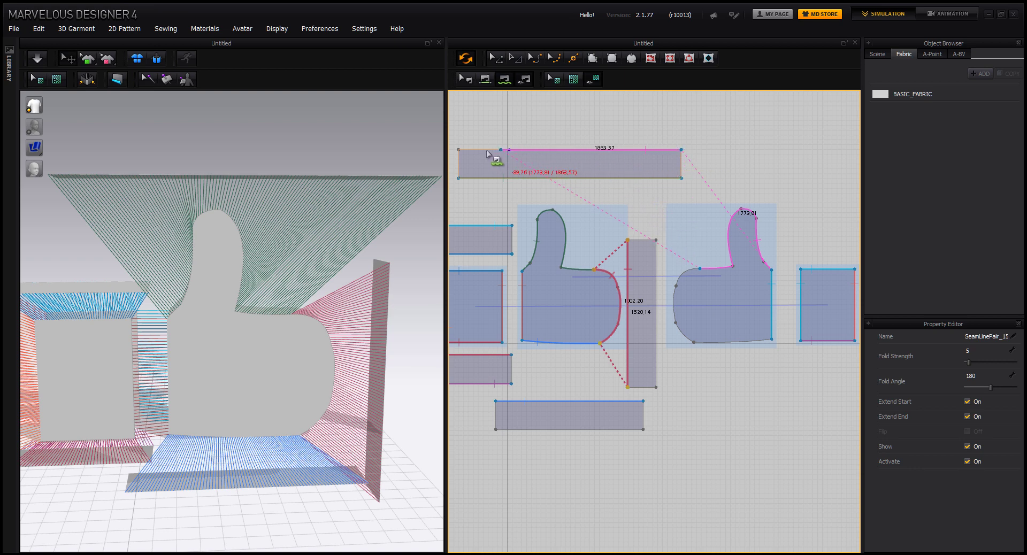
{"action": "left_click", "coordinate": [459, 150]}
{"action": "right_click_drag", "start_coordinate": [379, 266], "coordinate": [203, 342]}
{"action": "left_click", "coordinate": [464, 78]}
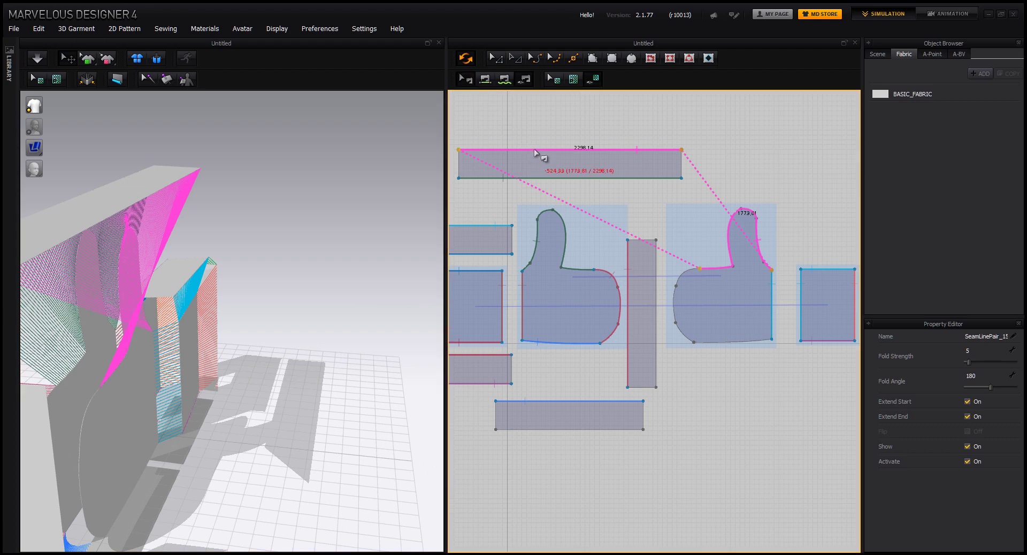
{"action": "right_click", "coordinate": [536, 153]}
{"action": "left_click", "coordinate": [551, 160]}
{"action": "right_click_drag", "start_coordinate": [241, 339], "coordinate": [364, 322]}
Sew the back hand's curved knuckle edge to the free long edge of the vertical strip between the hands.
{"action": "left_click", "coordinate": [505, 78]}
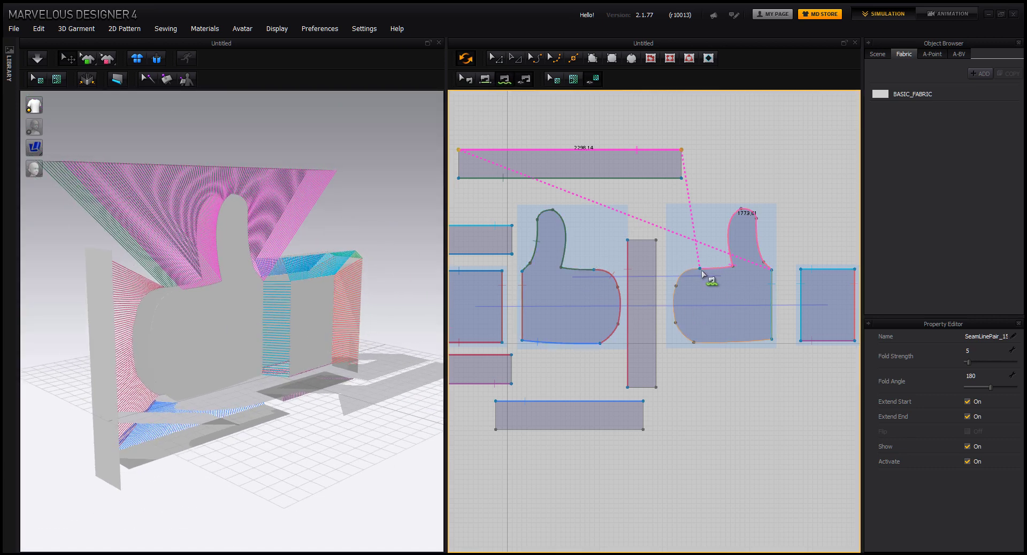
{"action": "left_click", "coordinate": [693, 342]}
{"action": "left_click", "coordinate": [656, 241]}
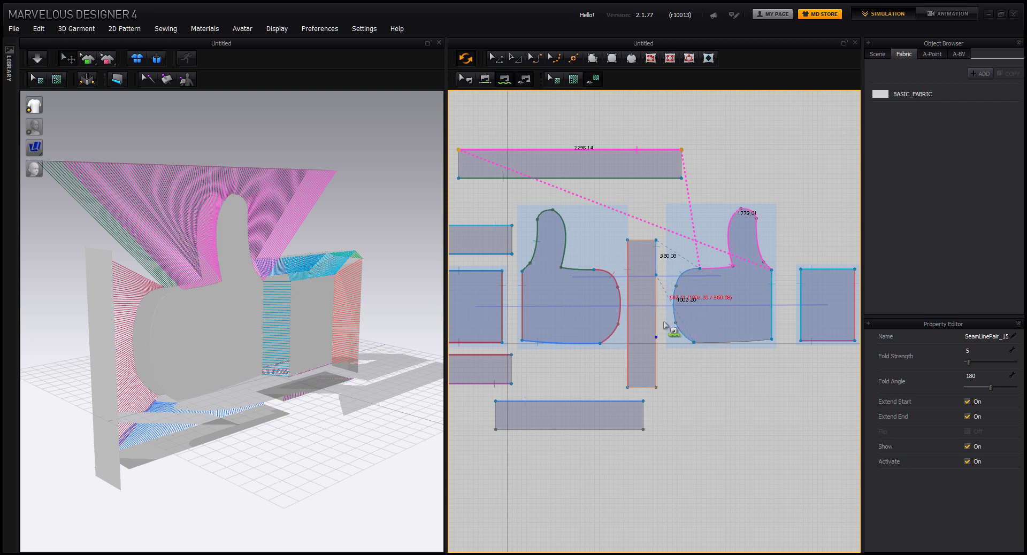
{"action": "left_click", "coordinate": [657, 386]}
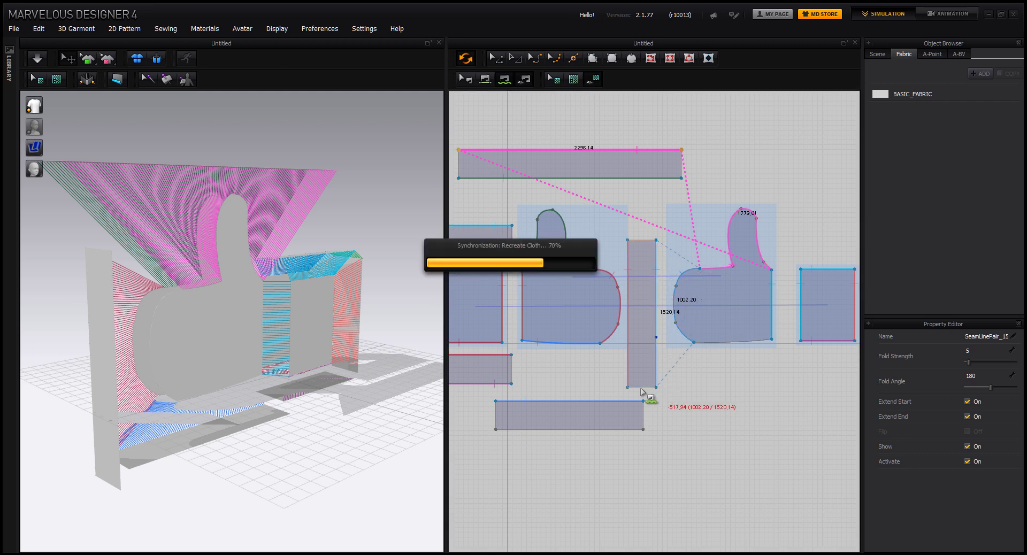
Sew the back hand's bottom edge to the bottom strip's free lower edge and reverse the seam direction.
{"action": "middle_click_drag", "start_coordinate": [701, 348], "coordinate": [688, 343]}
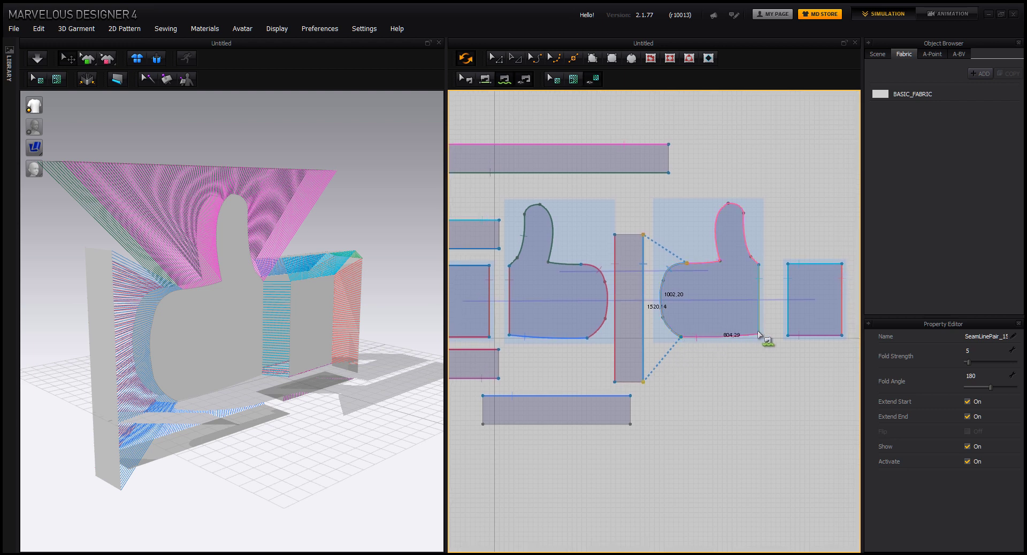
{"action": "left_click", "coordinate": [484, 425]}
{"action": "left_click", "coordinate": [630, 424]}
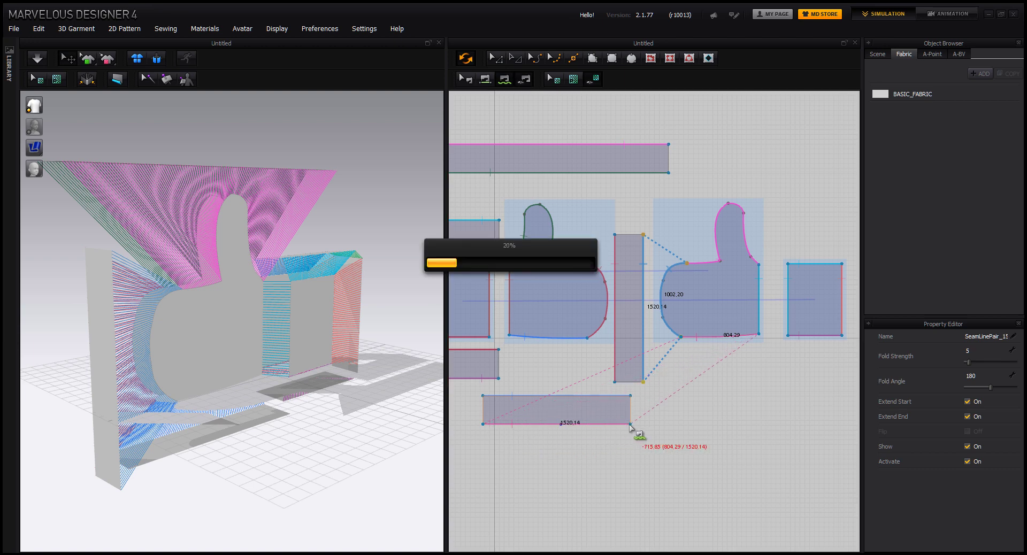
{"action": "right_click_drag", "start_coordinate": [324, 446], "coordinate": [315, 426]}
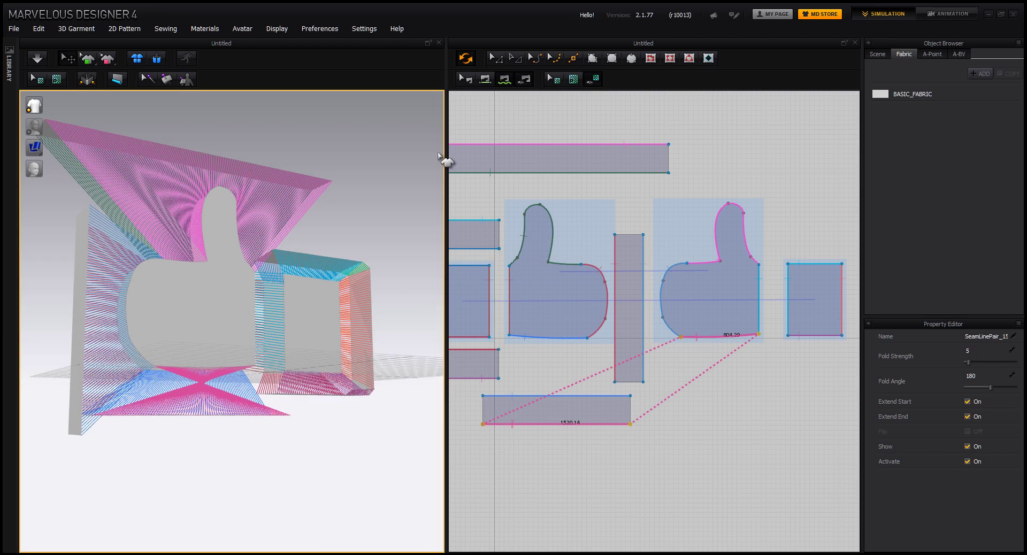
{"action": "right_click", "coordinate": [599, 426]}
{"action": "left_click", "coordinate": [614, 430]}
{"action": "right_click_drag", "start_coordinate": [282, 390], "coordinate": [259, 424]}
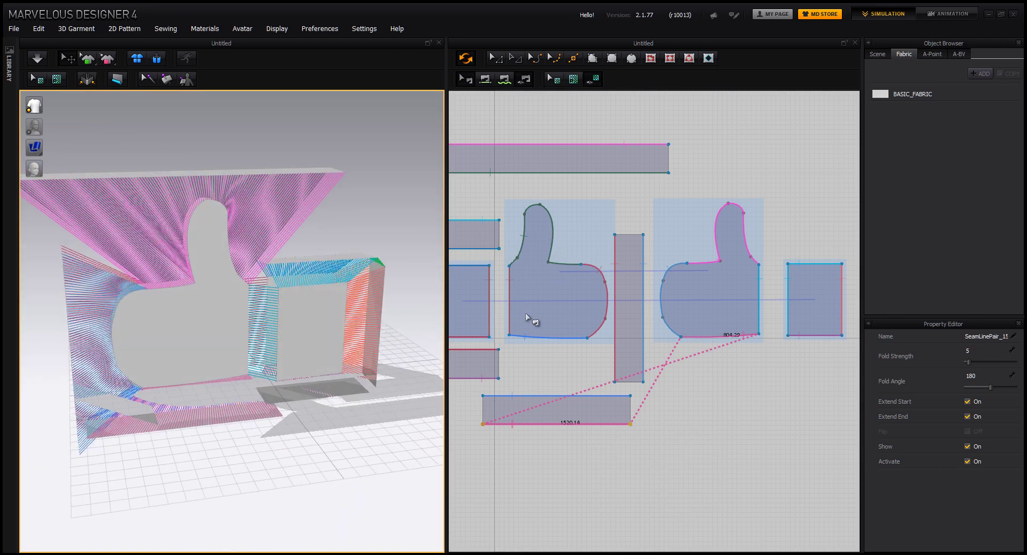
Sew the long top strip's short ends to the upper cuff strip's free end and the vertical knuckle strip's upper end.
{"action": "right_click_drag", "start_coordinate": [527, 317], "coordinate": [577, 277]}
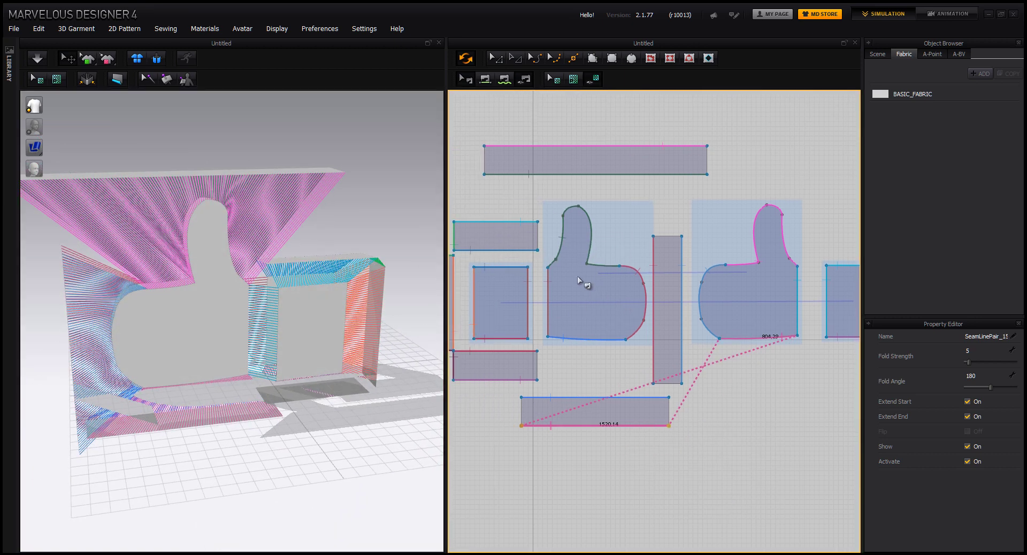
{"action": "left_click", "coordinate": [486, 84]}
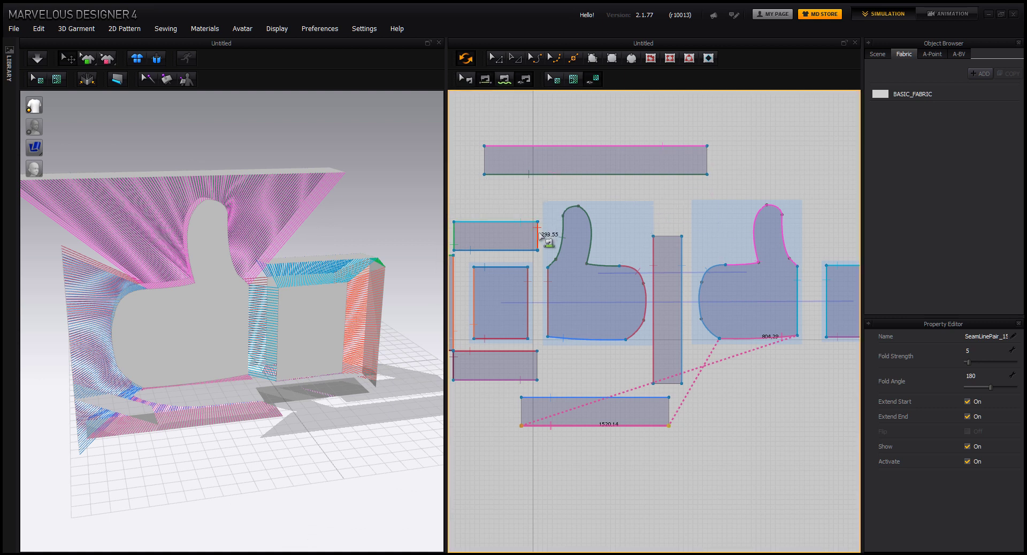
{"action": "right_click_drag", "start_coordinate": [539, 234], "coordinate": [568, 242]}
{"action": "left_click", "coordinate": [568, 231]}
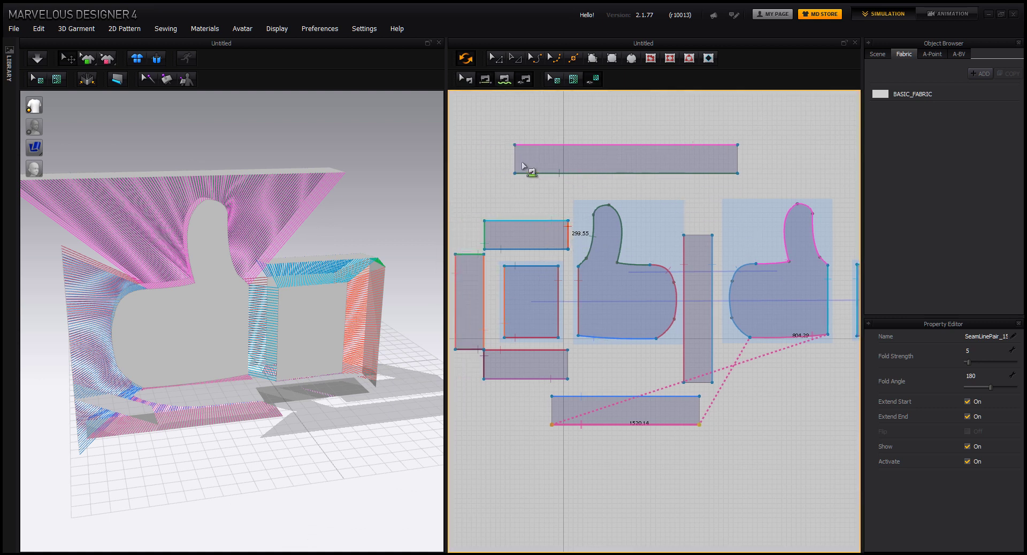
{"action": "left_click", "coordinate": [515, 159]}
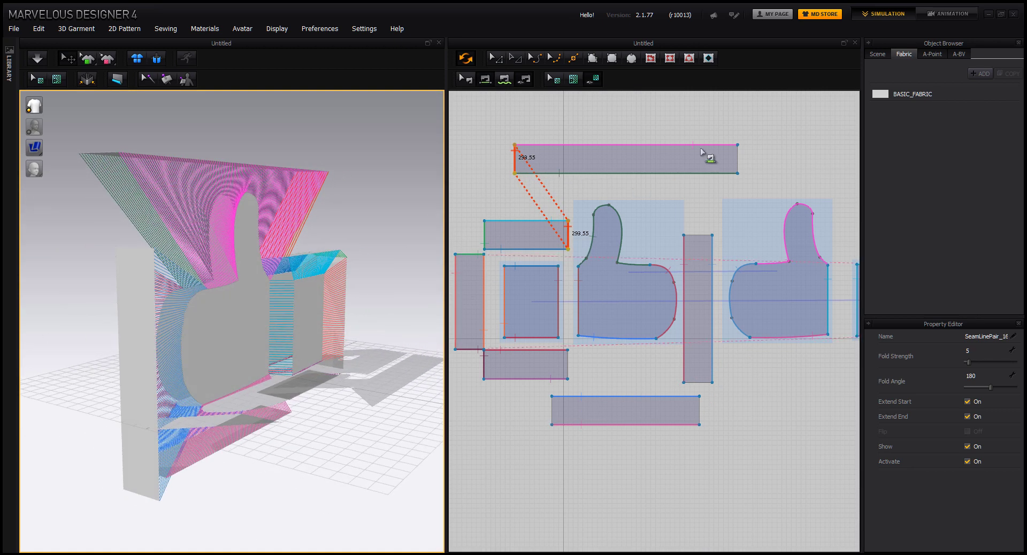
{"action": "left_click", "coordinate": [737, 167]}
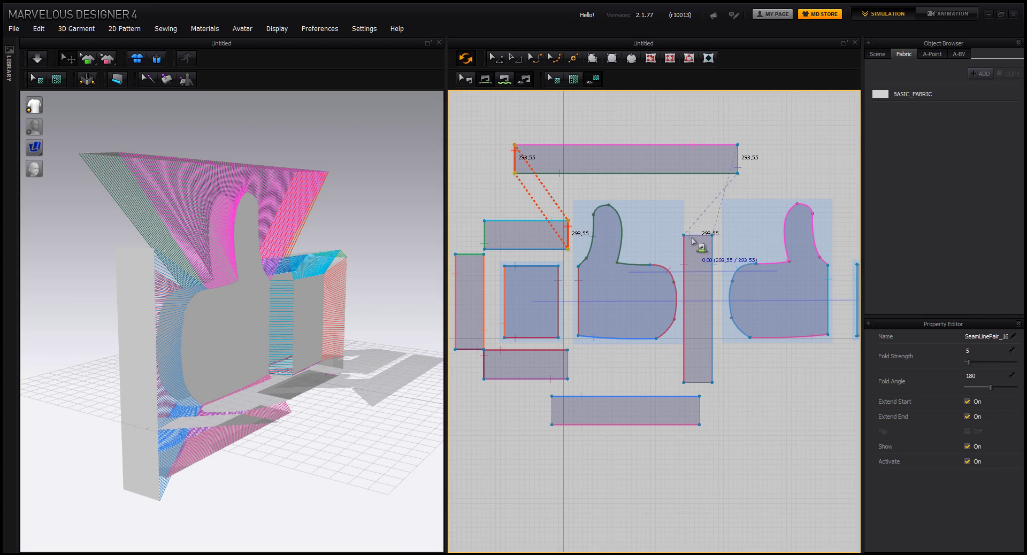
{"action": "left_click", "coordinate": [698, 235]}
{"action": "right_click_drag", "start_coordinate": [362, 368], "coordinate": [397, 370]}
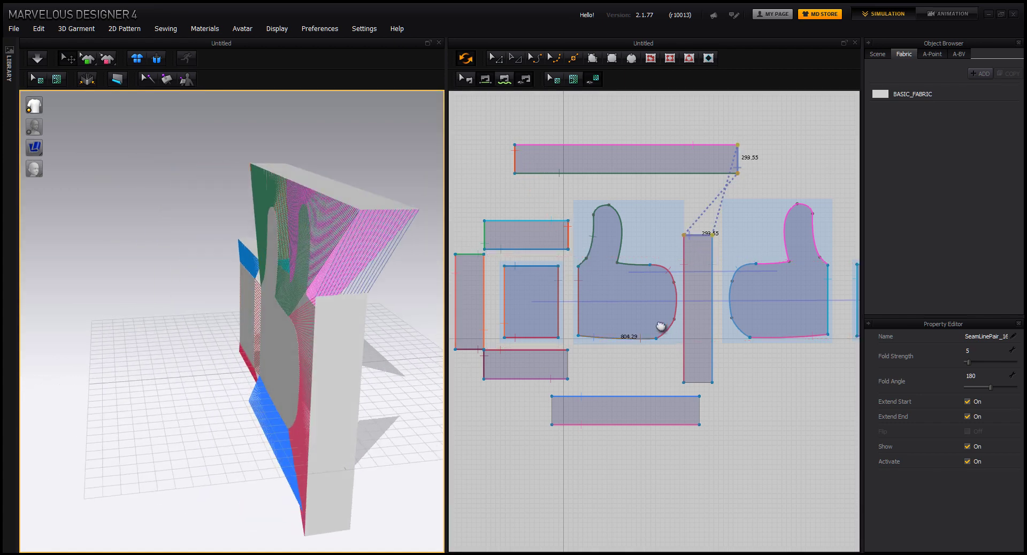
Sew the bottom strip's short ends to the vertical knuckle strip's lower end and the lower cuff strip's free end.
{"action": "middle_click_drag", "start_coordinate": [661, 326], "coordinate": [645, 303]}
{"action": "left_click", "coordinate": [678, 359]}
{"action": "left_click", "coordinate": [684, 387]}
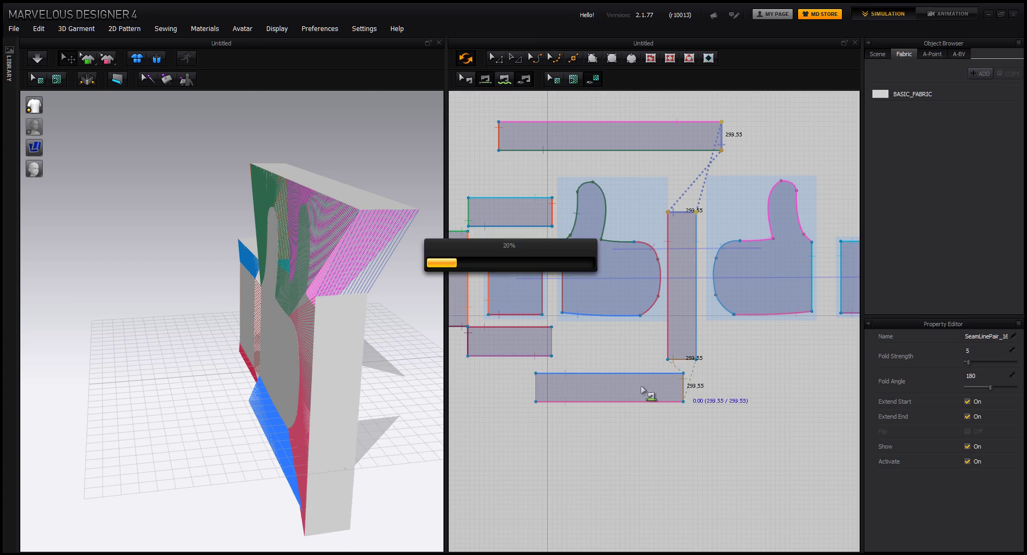
{"action": "right_click_drag", "start_coordinate": [378, 443], "coordinate": [345, 381]}
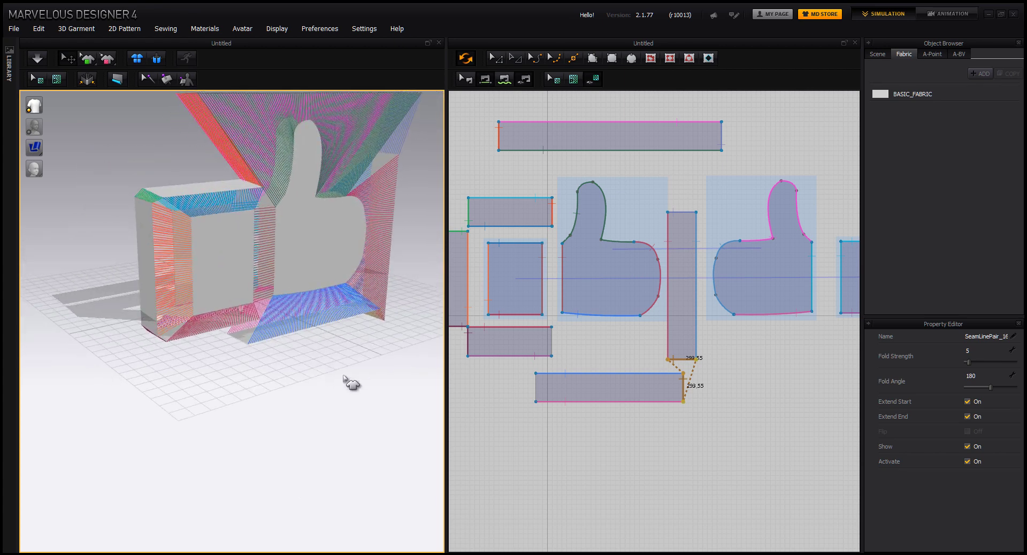
{"action": "left_click", "coordinate": [536, 386]}
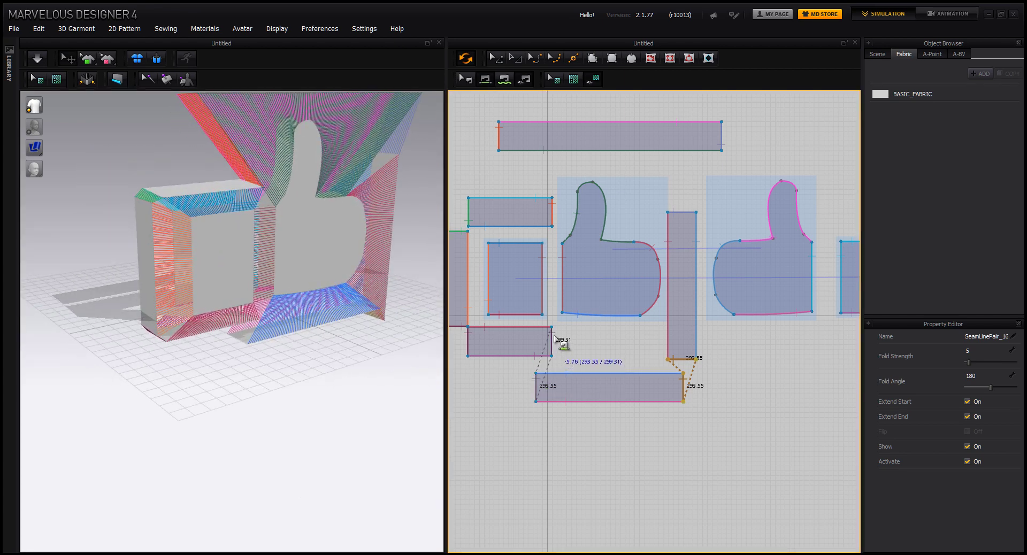
{"action": "left_click", "coordinate": [551, 343]}
{"action": "right_click_drag", "start_coordinate": [306, 374], "coordinate": [345, 277]}
Select all the hand, cuff and strip patterns and set their pressure to 40.
{"action": "left_click", "coordinate": [495, 62]}
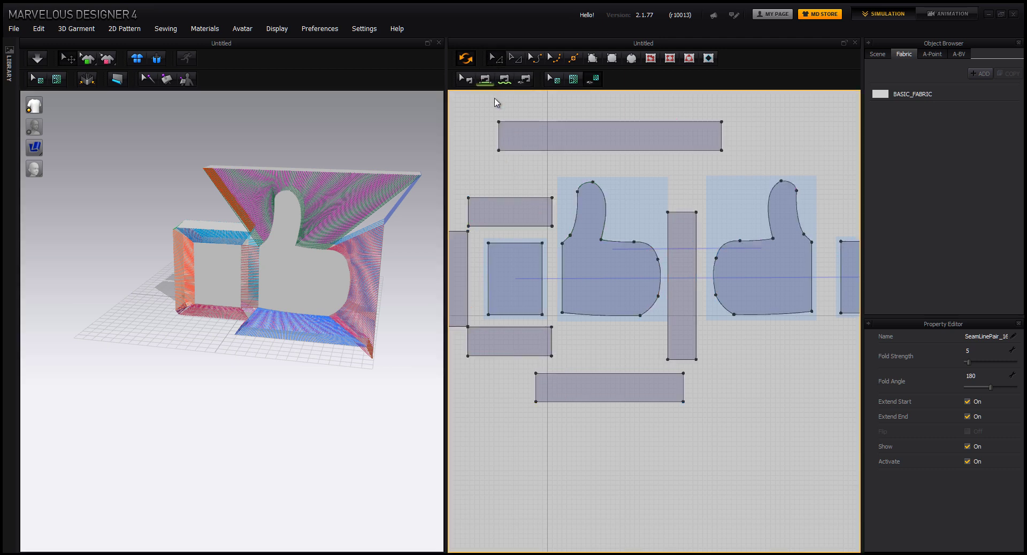
{"action": "middle_click_drag", "start_coordinate": [561, 215], "coordinate": [591, 193]}
{"action": "scroll", "coordinate": [601, 218], "scroll_direction": "down", "scroll_amount": 3}
{"action": "left_click_drag", "start_coordinate": [838, 136], "coordinate": [539, 351]}
{"action": "left_click", "coordinate": [970, 501]}
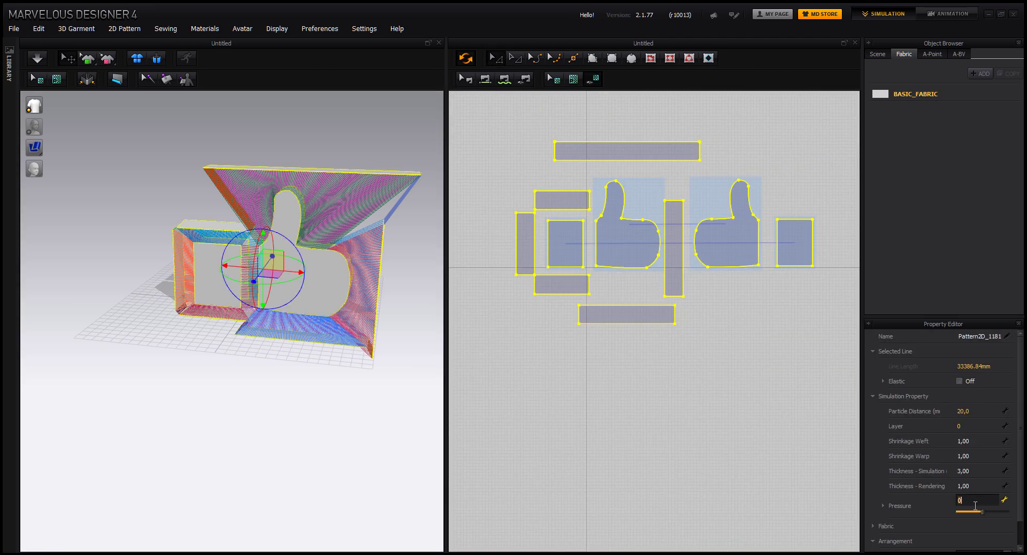
{"action": "type", "text": "40"}
{"action": "key", "text": "Return"}
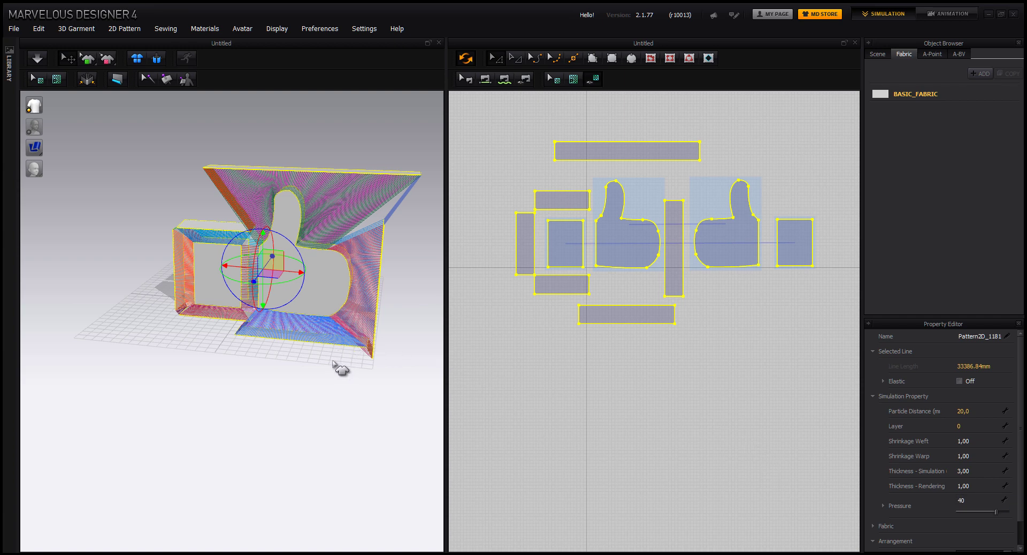
Raise all the selected hand and cuff pieces above the ground plane in the 3D scene.
{"action": "right_click_drag", "start_coordinate": [340, 369], "coordinate": [238, 339]}
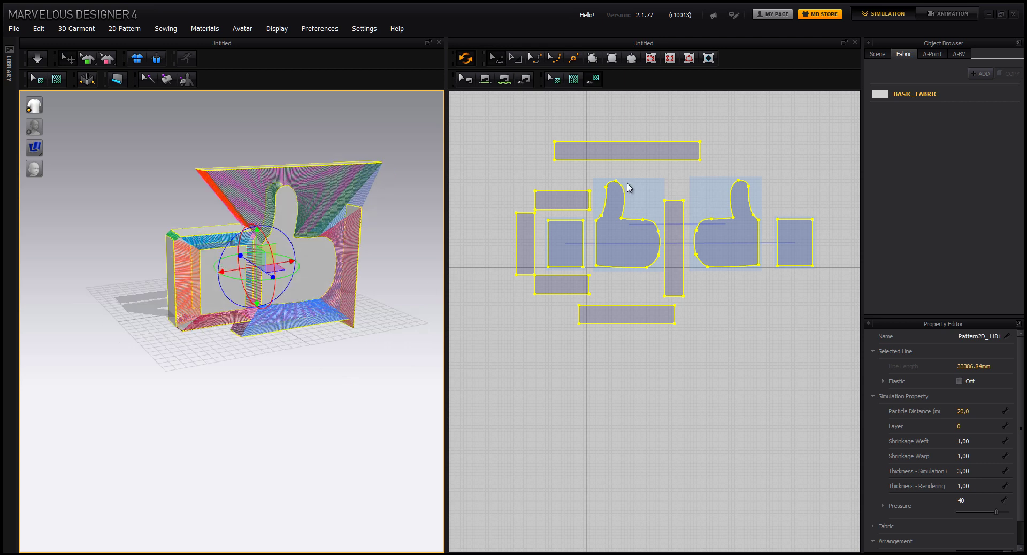
{"action": "right_click_drag", "start_coordinate": [257, 231], "coordinate": [294, 287]}
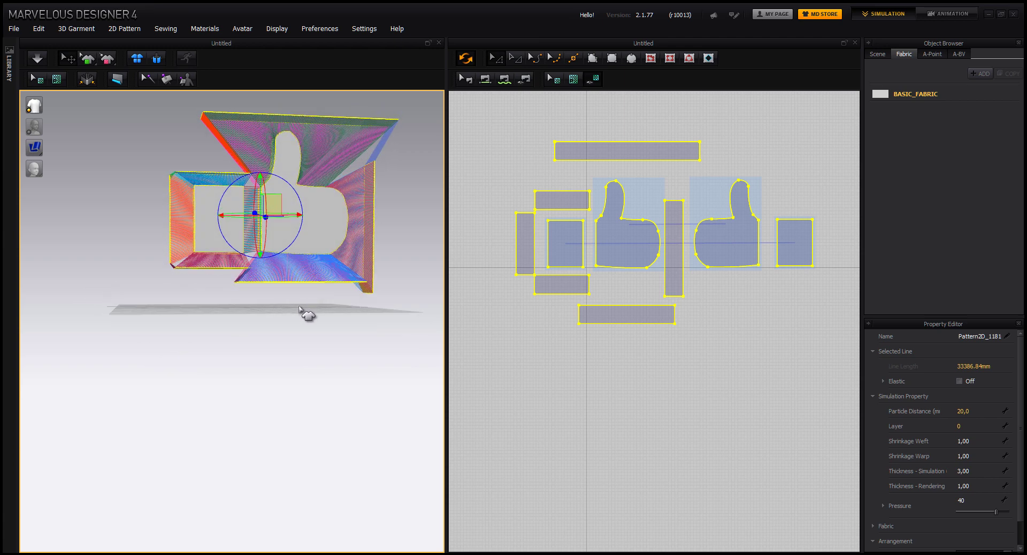
{"action": "left_click_drag", "start_coordinate": [259, 183], "coordinate": [258, 192]}
{"action": "right_click_drag", "start_coordinate": [266, 257], "coordinate": [533, 316]}
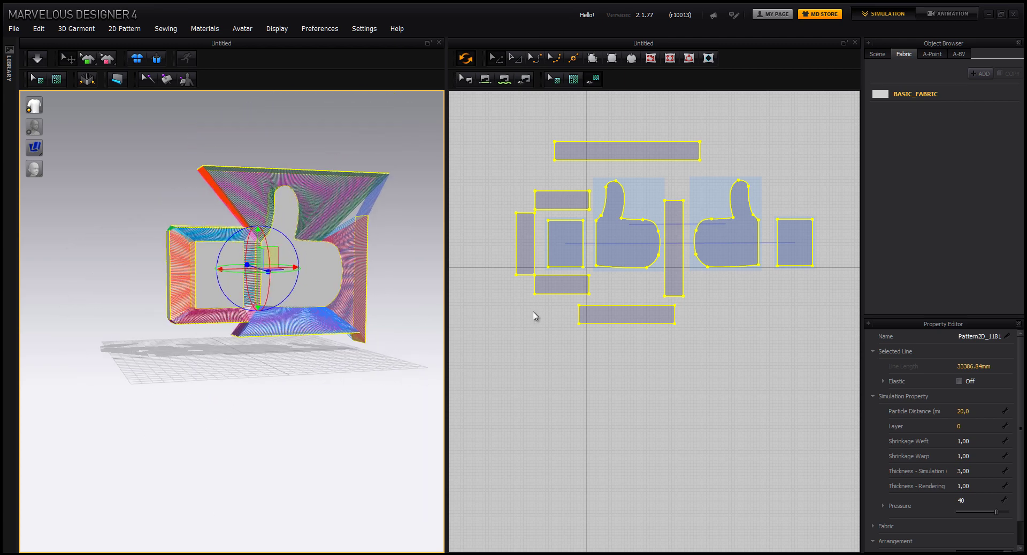
Set the particle distance of all selected hand, cuff and strip patterns to 50 and simulate until the hand inflates.
{"action": "left_click", "coordinate": [968, 411]}
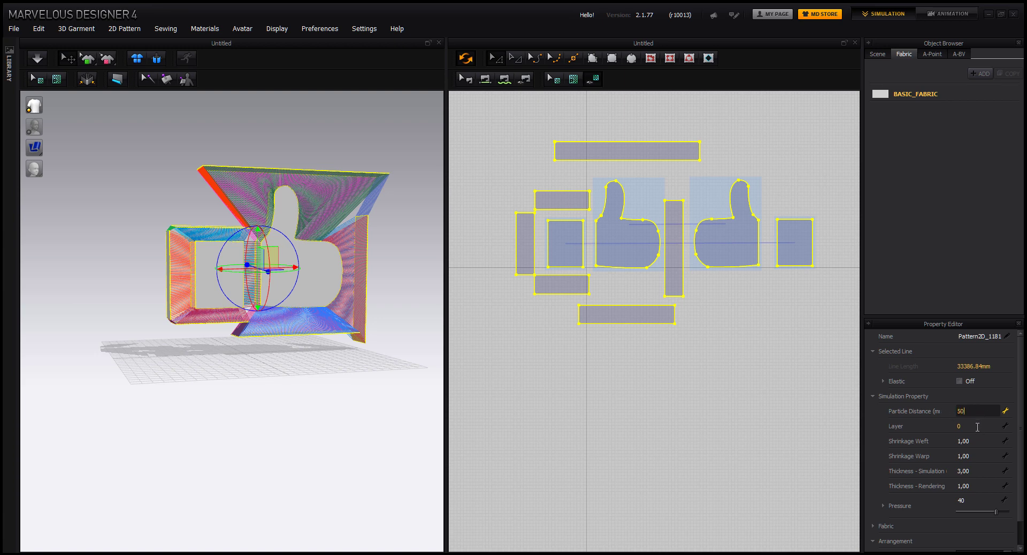
{"action": "key", "text": "Return"}
{"action": "right_click_drag", "start_coordinate": [374, 294], "coordinate": [330, 368]}
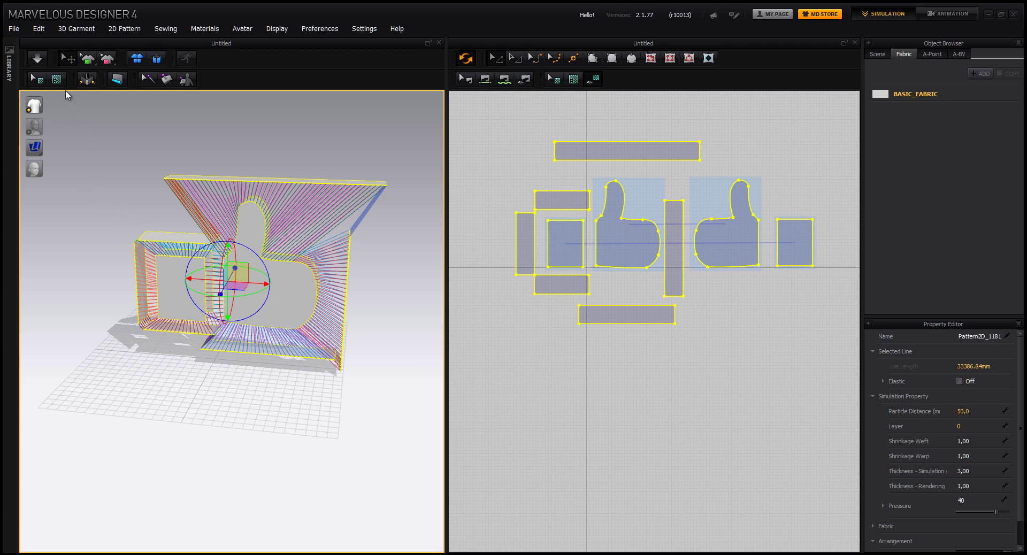
{"action": "left_click", "coordinate": [37, 62]}
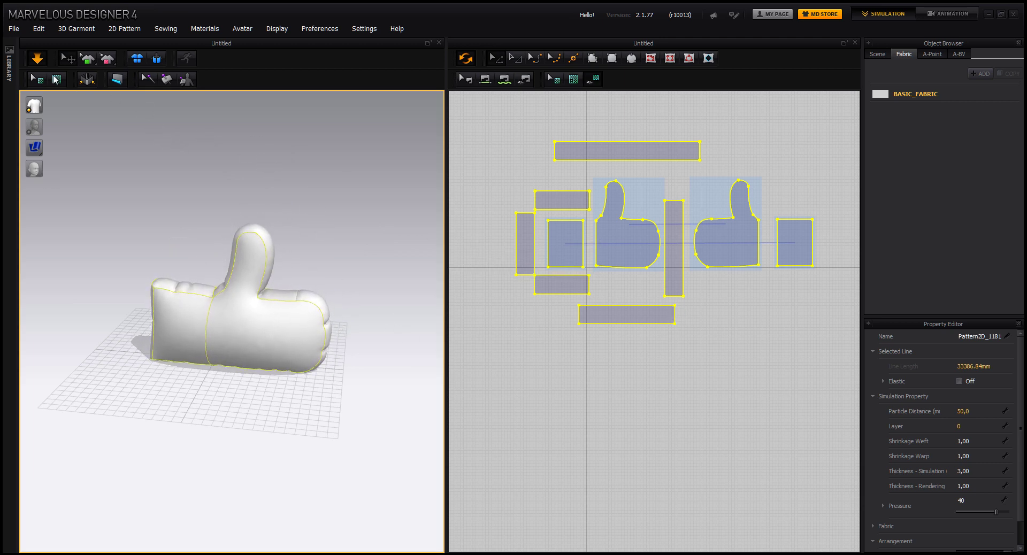
{"action": "key", "text": "space"}
Examine the inflated hand's cuff, thumb and knuckle seams up close and from different angles.
{"action": "left_click", "coordinate": [219, 309]}
{"action": "right_click_drag", "start_coordinate": [266, 396], "coordinate": [288, 310]}
{"action": "scroll", "coordinate": [312, 373], "scroll_direction": "up", "scroll_amount": 5}
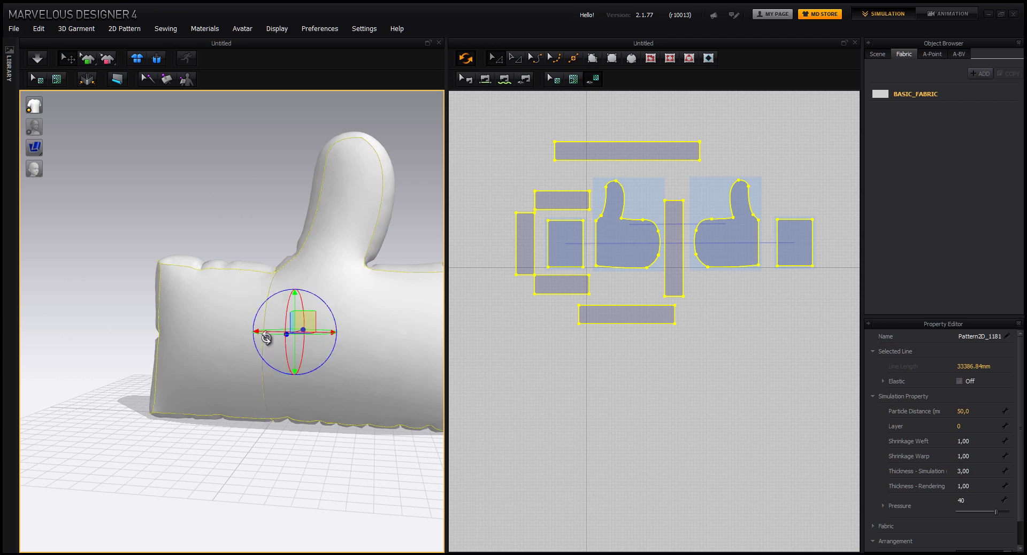
{"action": "middle_click_drag", "start_coordinate": [566, 376], "coordinate": [533, 410]}
{"action": "left_click", "coordinate": [551, 382]}
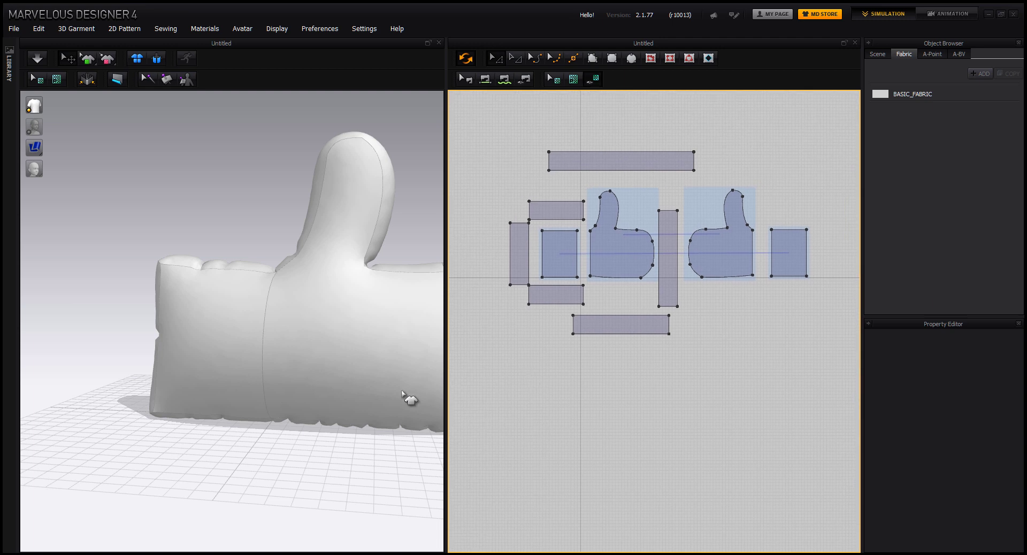
{"action": "middle_click_drag", "start_coordinate": [407, 395], "coordinate": [330, 401]}
{"action": "scroll", "coordinate": [341, 403], "scroll_direction": "down", "scroll_amount": 2}
{"action": "right_click_drag", "start_coordinate": [343, 407], "coordinate": [363, 384]}
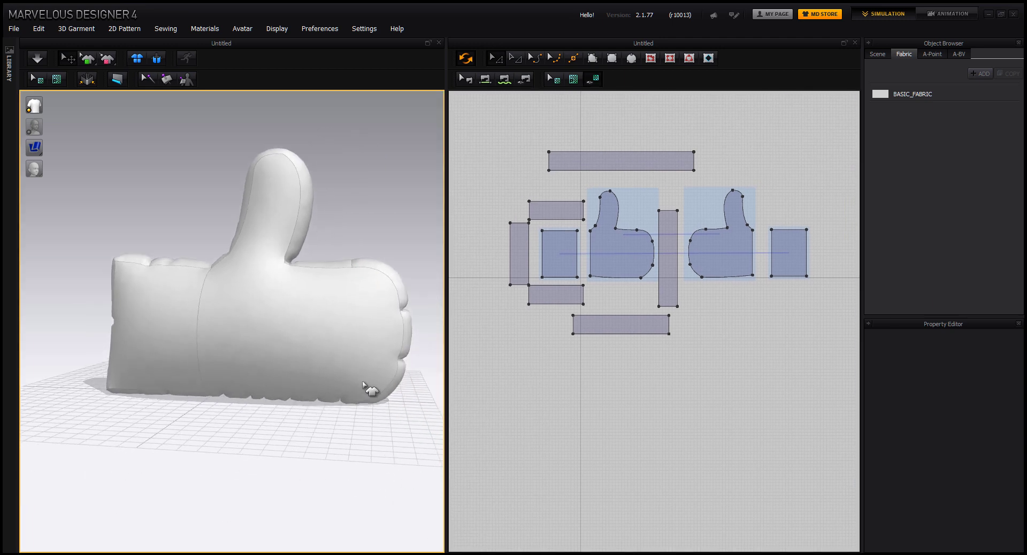
Stretch the long top strip pattern outward at both ends until its outline measures about 5980 mm.
{"action": "left_click", "coordinate": [572, 165]}
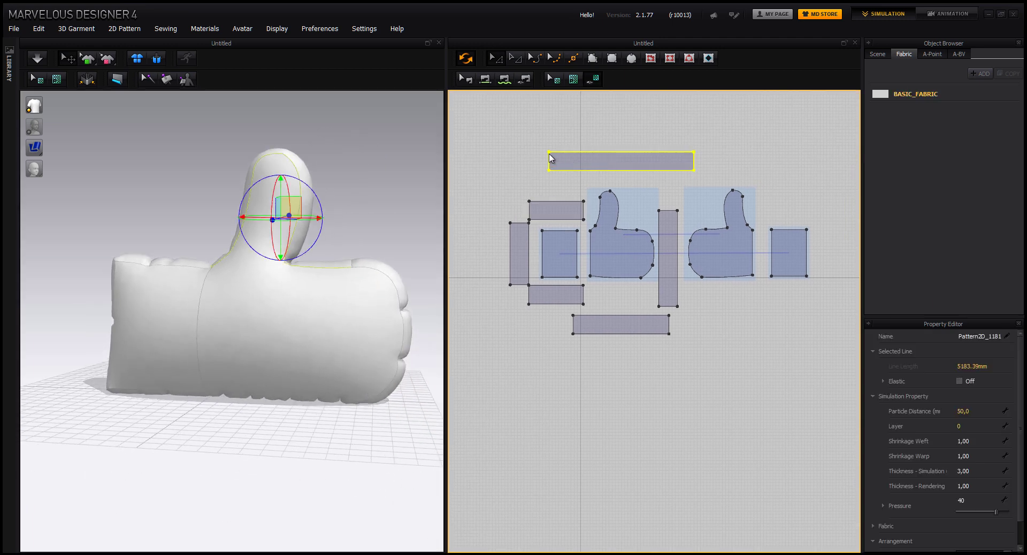
{"action": "left_click", "coordinate": [510, 60]}
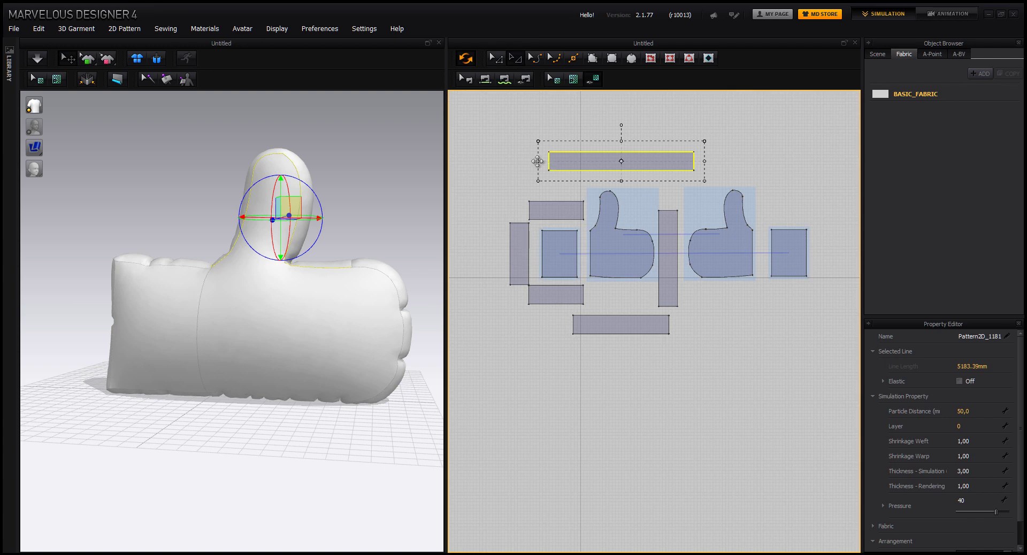
{"action": "left_click_drag", "start_coordinate": [524, 161], "coordinate": [525, 161]}
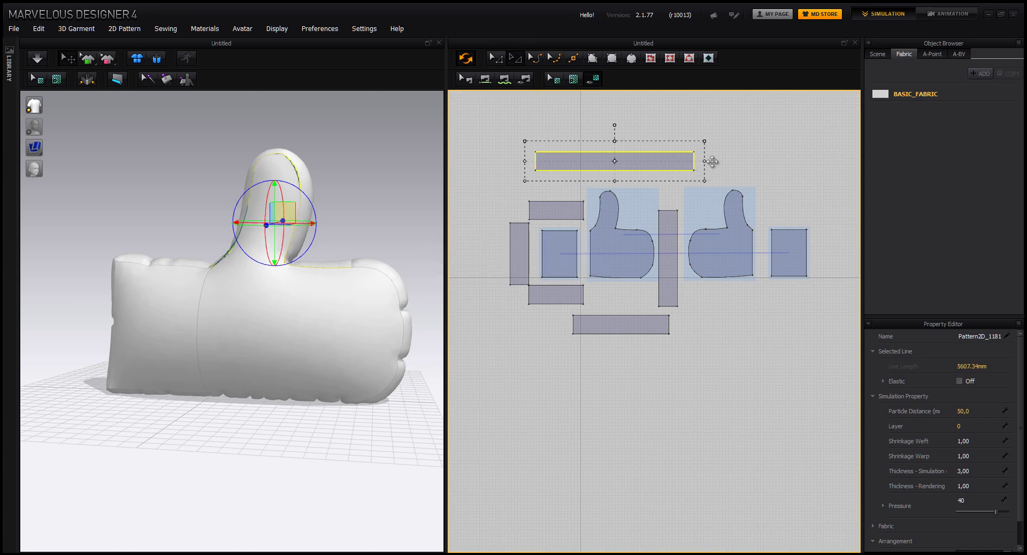
{"action": "left_click_drag", "start_coordinate": [696, 169], "coordinate": [707, 169]}
{"action": "right_click_drag", "start_coordinate": [312, 367], "coordinate": [291, 379]}
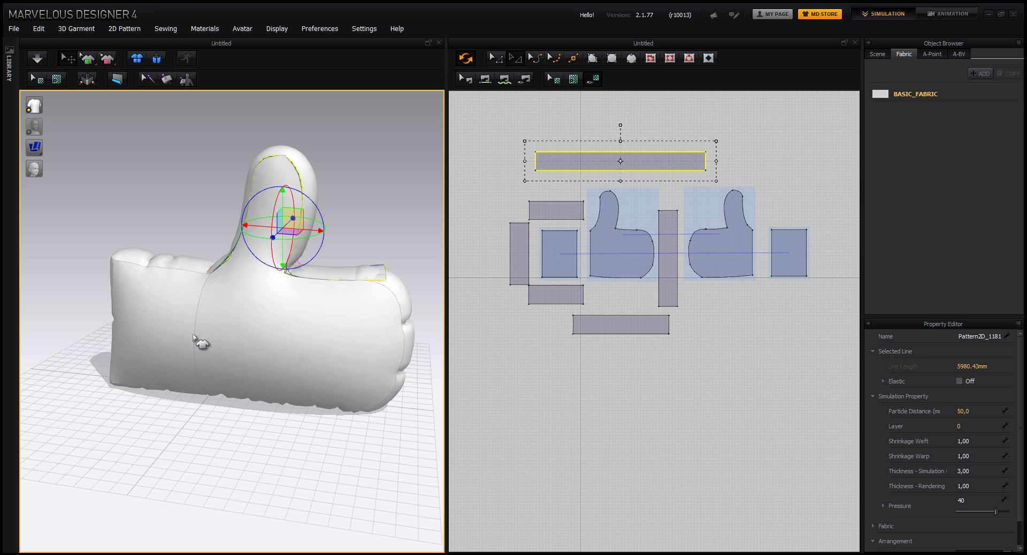
{"action": "right_click_drag", "start_coordinate": [201, 346], "coordinate": [215, 309]}
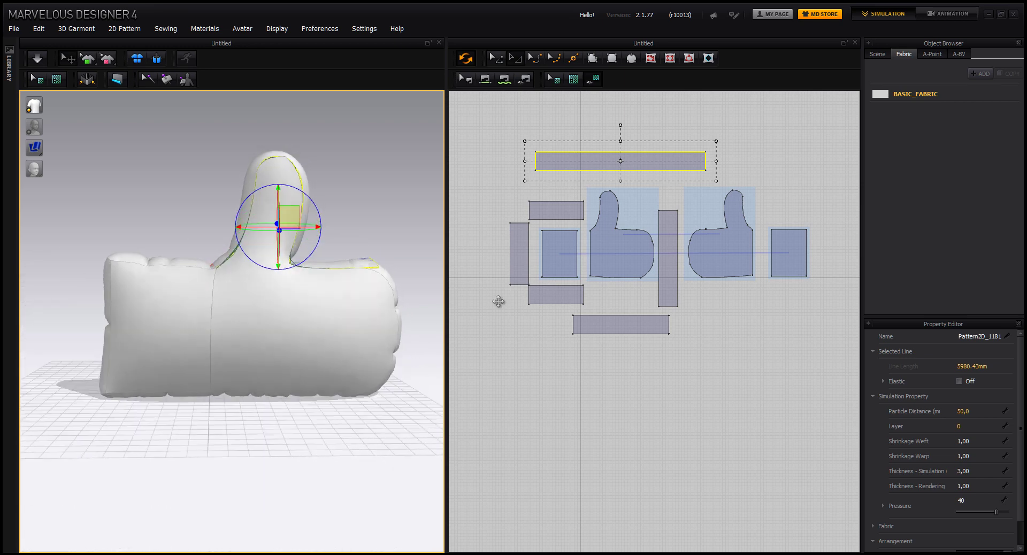
Turn on elastic for the hand-side edge of the cuff pattern beside the left hand pattern.
{"action": "left_click", "coordinate": [582, 259]}
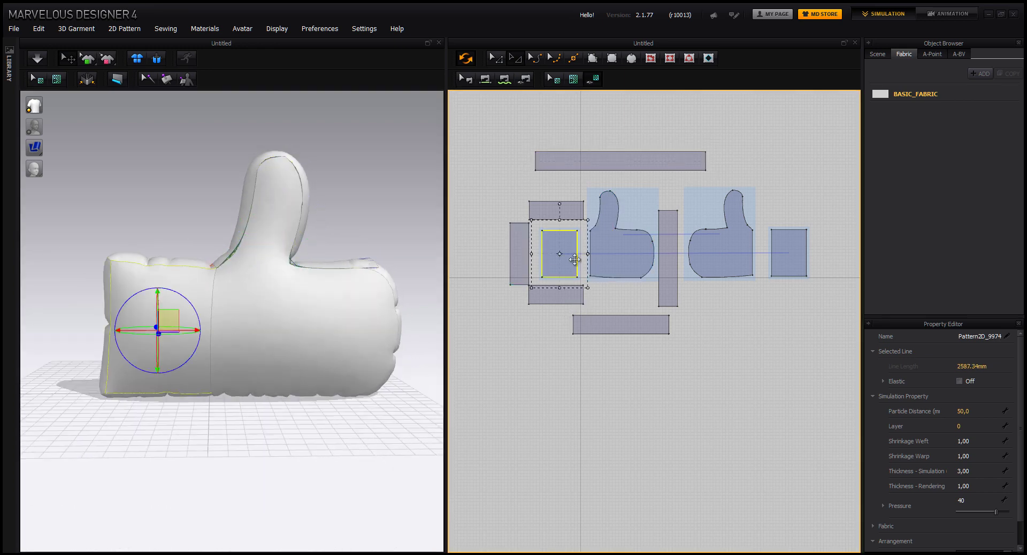
{"action": "scroll", "coordinate": [575, 260], "scroll_direction": "up", "scroll_amount": 5}
{"action": "scroll", "coordinate": [612, 149], "scroll_direction": "down", "scroll_amount": 1}
{"action": "middle_click_drag", "start_coordinate": [606, 195], "coordinate": [606, 213]}
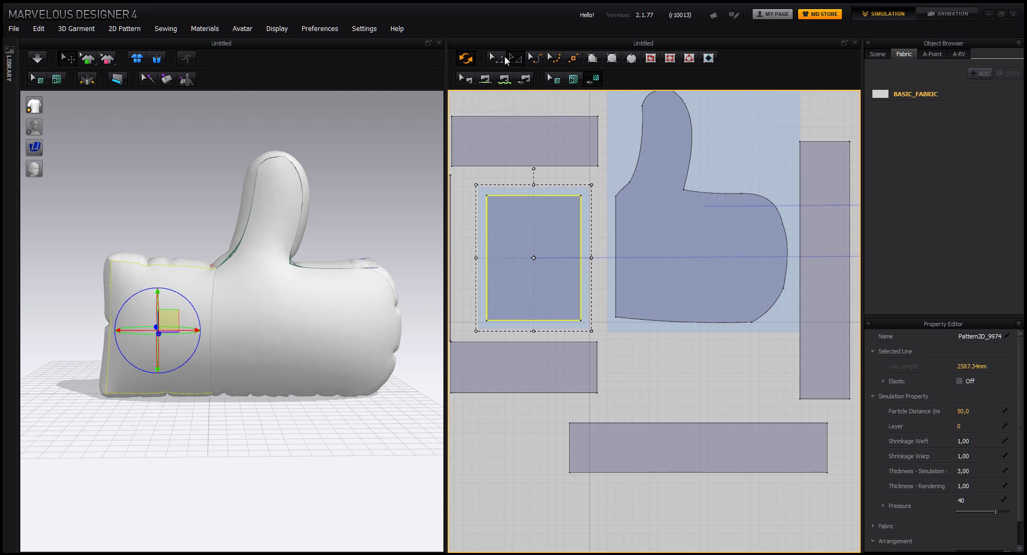
{"action": "left_click", "coordinate": [499, 57]}
{"action": "left_click", "coordinate": [592, 213]}
{"action": "left_click", "coordinate": [583, 244]}
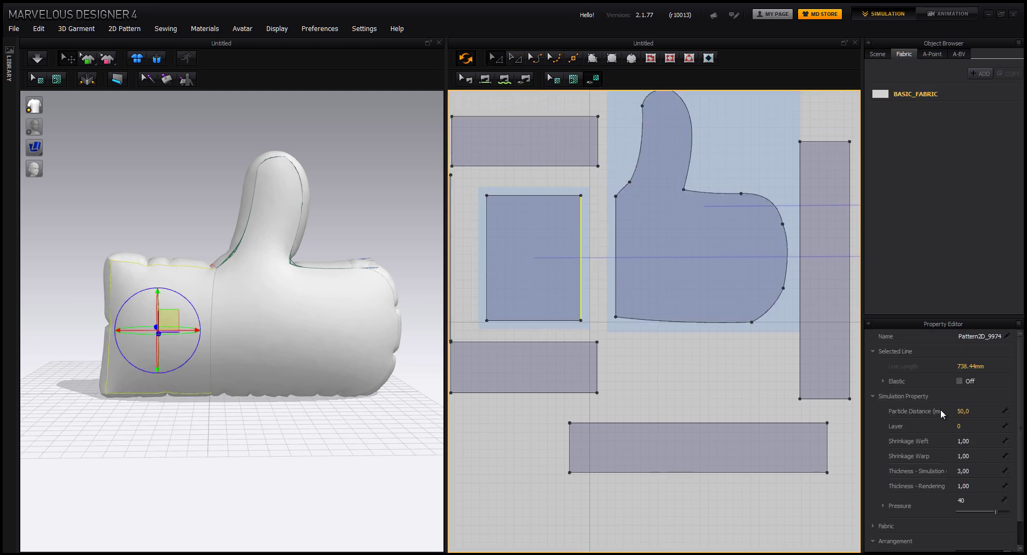
{"action": "left_click", "coordinate": [960, 382]}
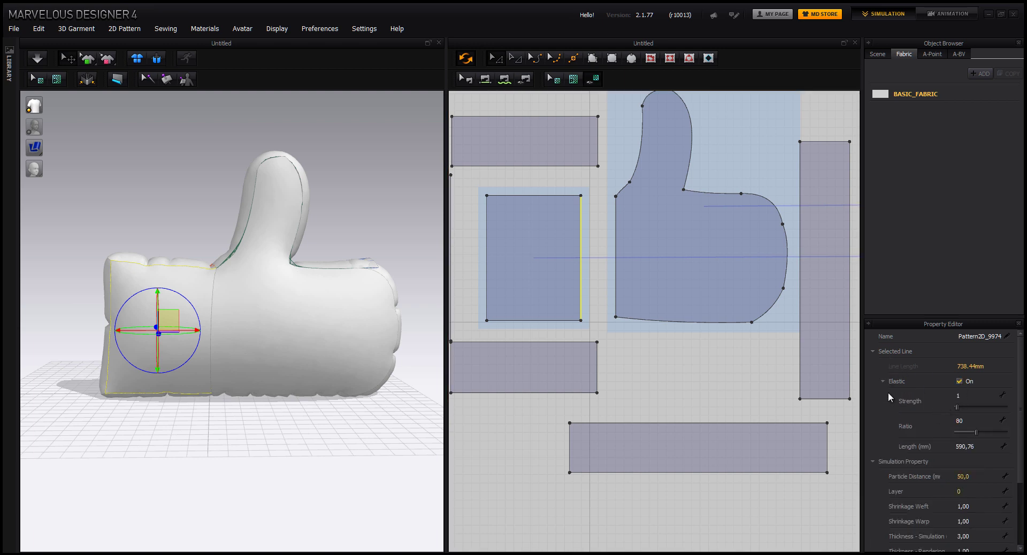
Run the simulation and reduce the elastic ratio of the cuff's hand-side edge to 0.
{"action": "left_click", "coordinate": [37, 63]}
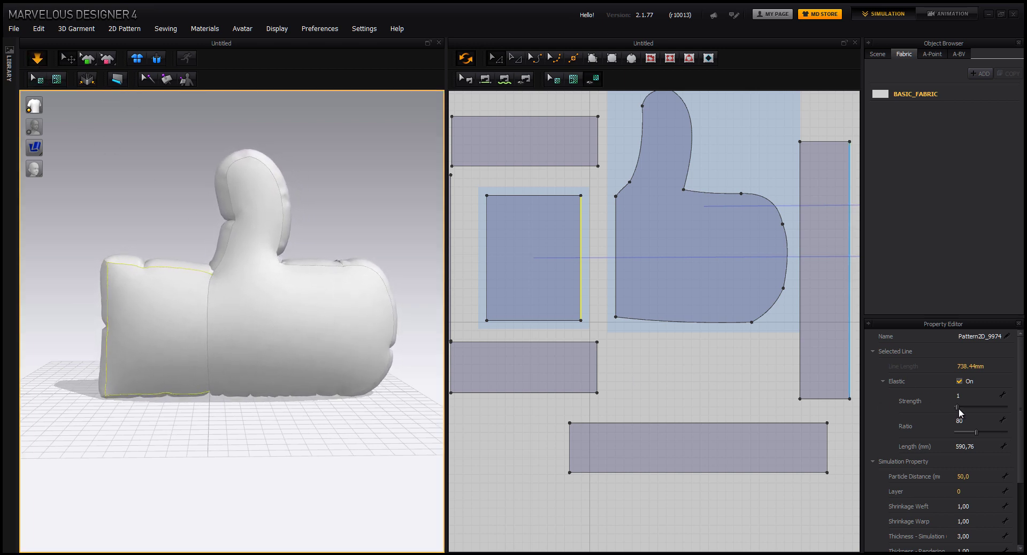
{"action": "mouse_move", "coordinate": [958, 408]}
{"action": "left_mouse_down"}
{"action": "mouse_move", "coordinate": [977, 408]}
{"action": "mouse_move", "coordinate": [958, 409]}
{"action": "left_mouse_up"}
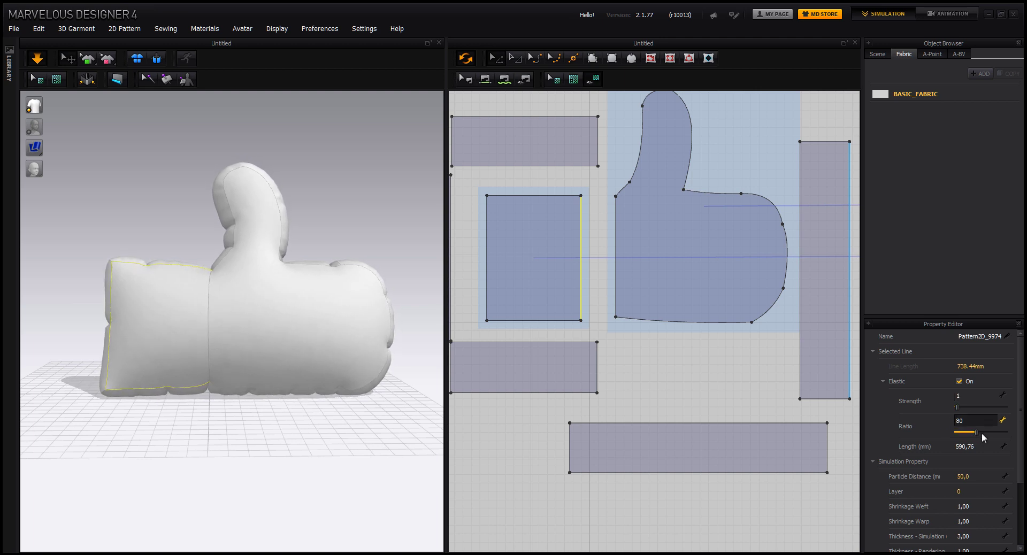
{"action": "left_click_drag", "start_coordinate": [982, 437], "coordinate": [955, 434]}
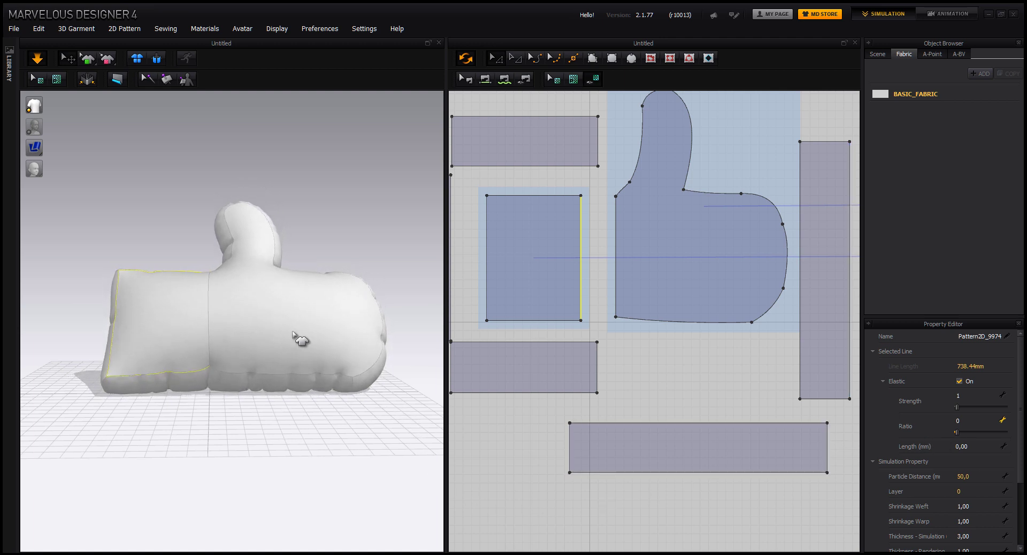
{"action": "right_click_drag", "start_coordinate": [305, 371], "coordinate": [284, 436]}
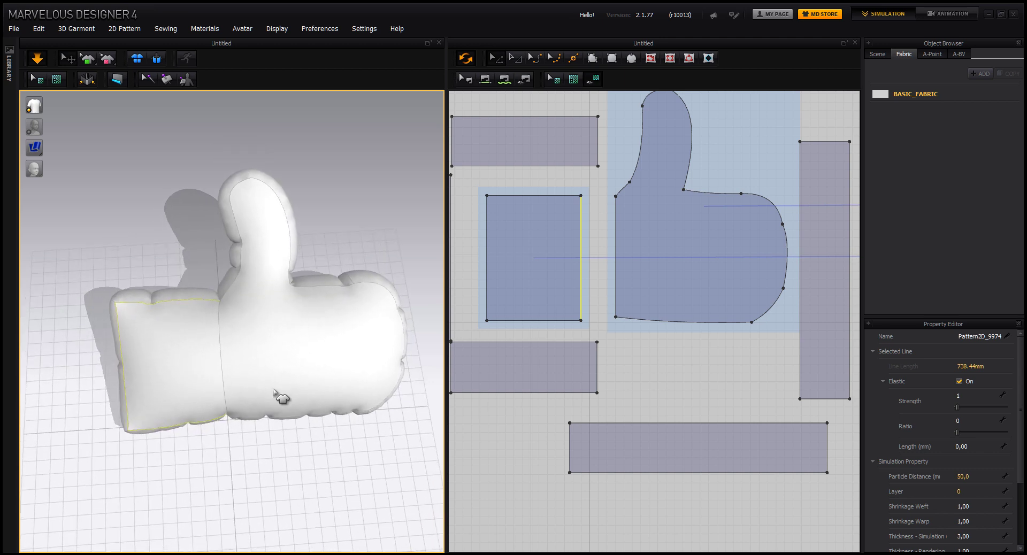
{"action": "middle_click_drag", "start_coordinate": [287, 396], "coordinate": [326, 438]}
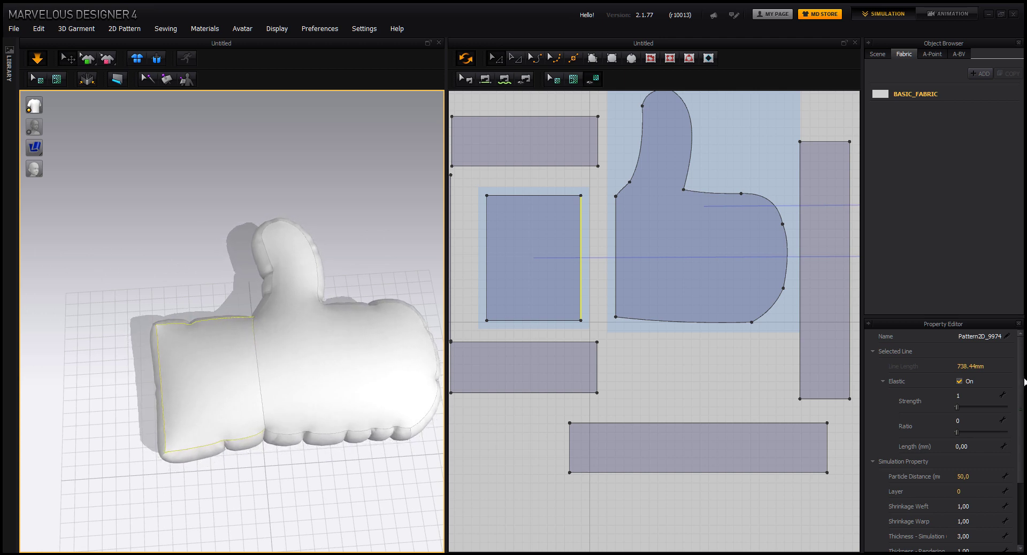
Try an elastic strength of 100 on the cuff's hand-side edge, settle on 5, and check the pinched wrist from several angles.
{"action": "left_click_drag", "start_coordinate": [1023, 384], "coordinate": [1023, 460]}
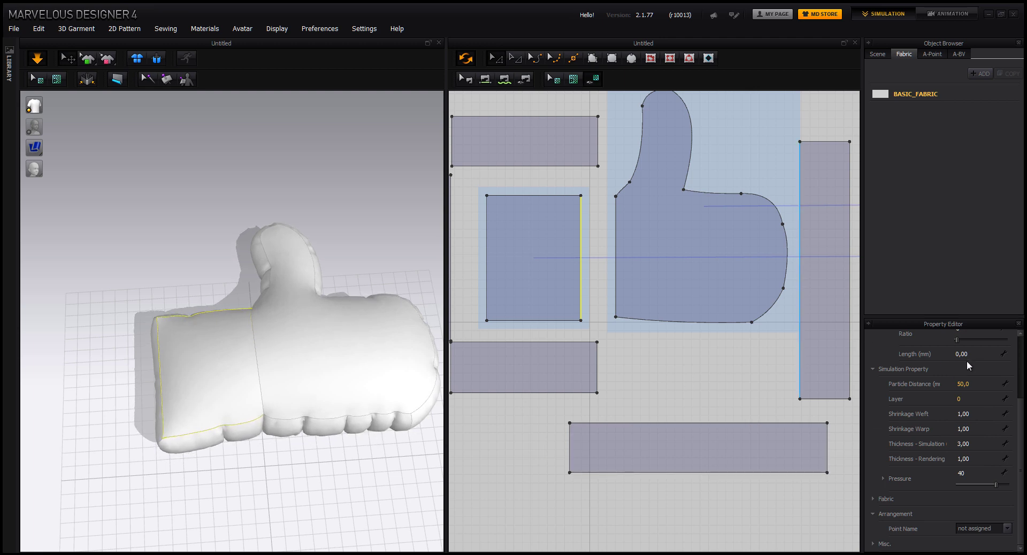
{"action": "scroll", "coordinate": [1017, 396], "scroll_direction": "up", "scroll_amount": 3}
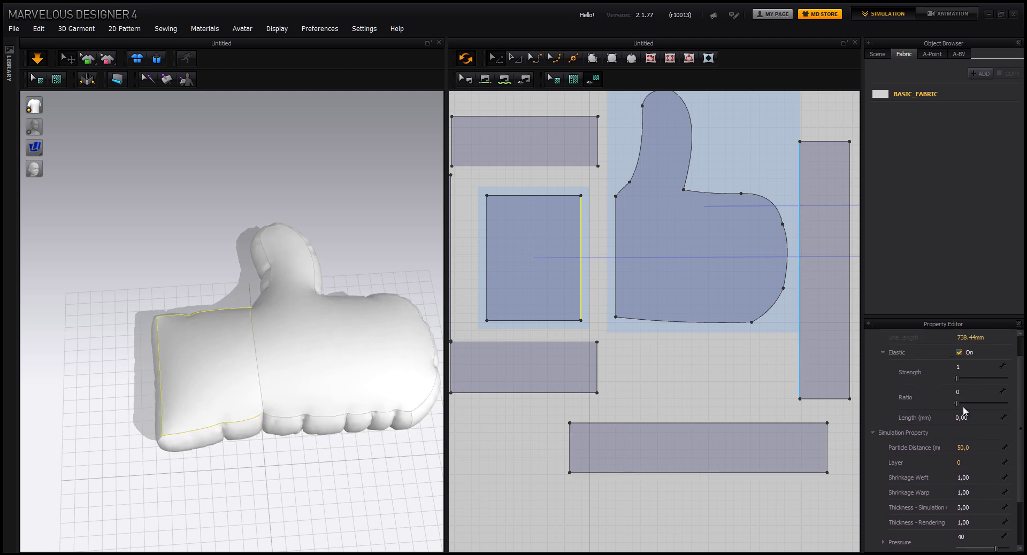
{"action": "left_click", "coordinate": [959, 381]}
{"action": "left_click_drag", "start_coordinate": [963, 383], "coordinate": [1015, 385]}
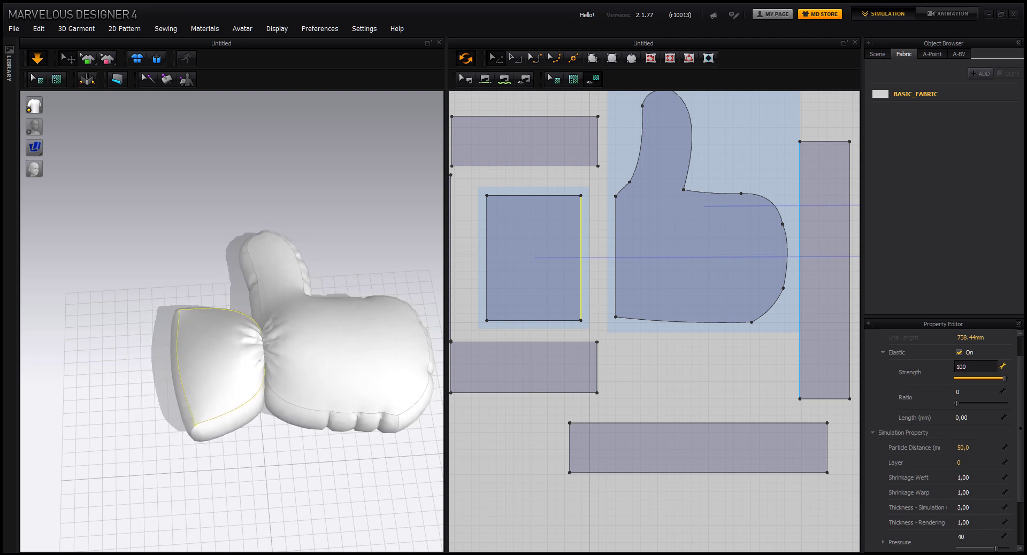
{"action": "left_click_drag", "start_coordinate": [1004, 390], "coordinate": [985, 391]}
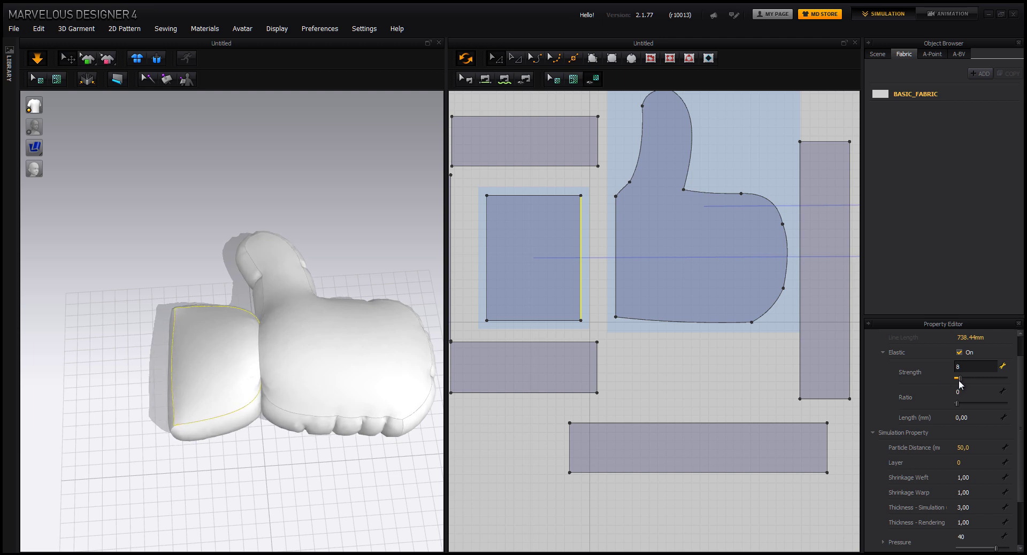
{"action": "left_click_drag", "start_coordinate": [960, 381], "coordinate": [958, 381]}
{"action": "right_click_drag", "start_coordinate": [266, 390], "coordinate": [285, 418]}
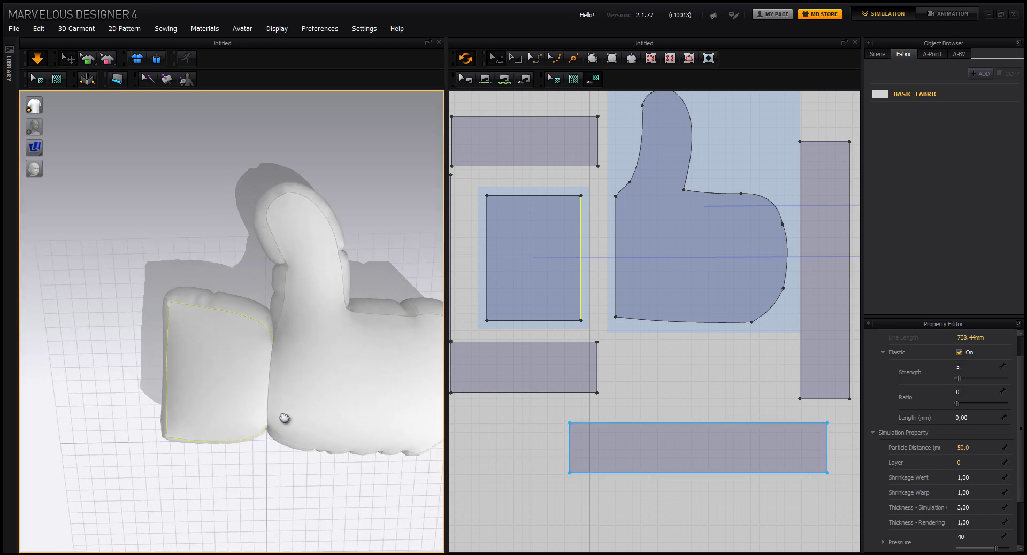
{"action": "middle_click_drag", "start_coordinate": [285, 418], "coordinate": [230, 389]}
{"action": "right_click_drag", "start_coordinate": [230, 389], "coordinate": [291, 417]}
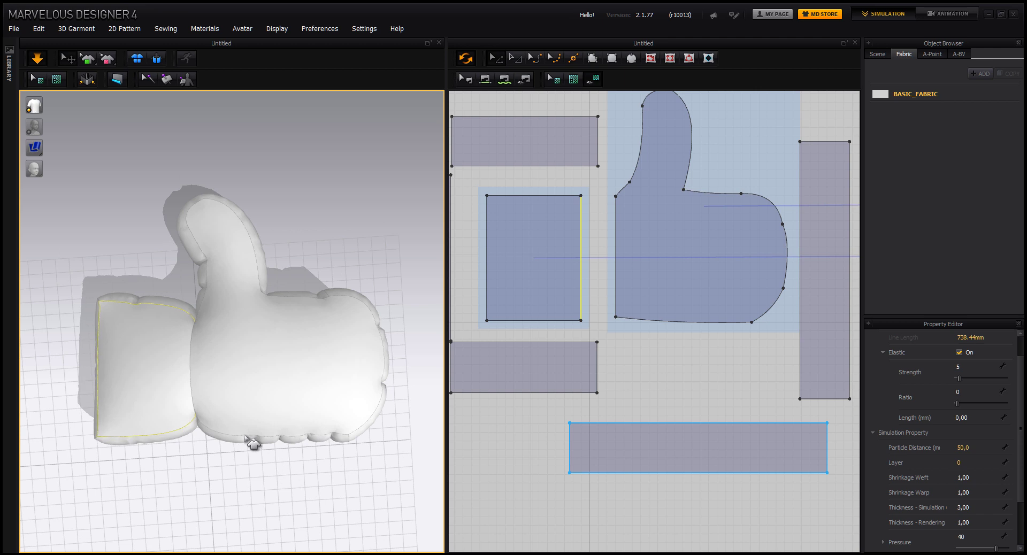
{"action": "middle_click_drag", "start_coordinate": [259, 362], "coordinate": [311, 354]}
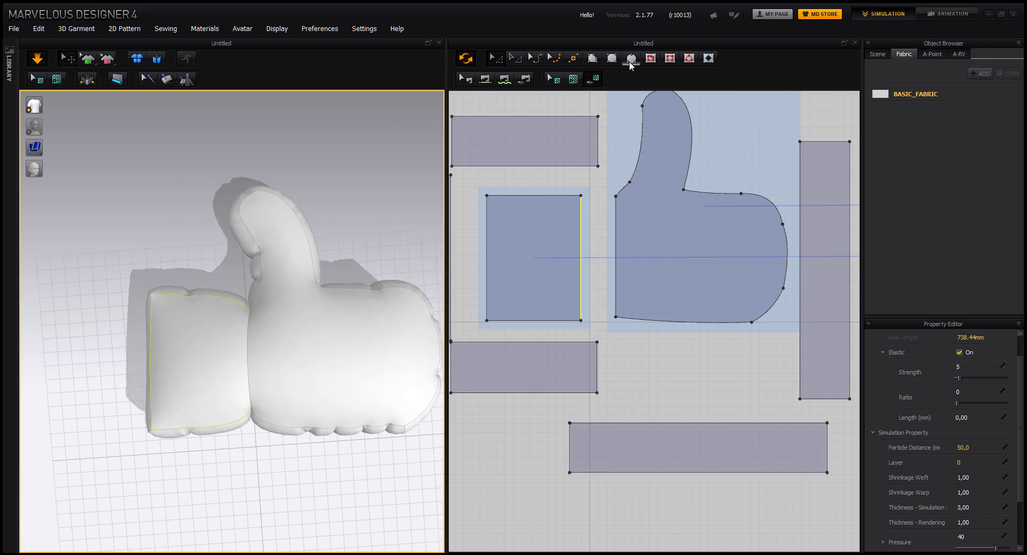
Draw a straight internal line just inside the cuff's hand-side edge, with fold strength 100 and fold angle 360.
{"action": "left_click", "coordinate": [652, 59]}
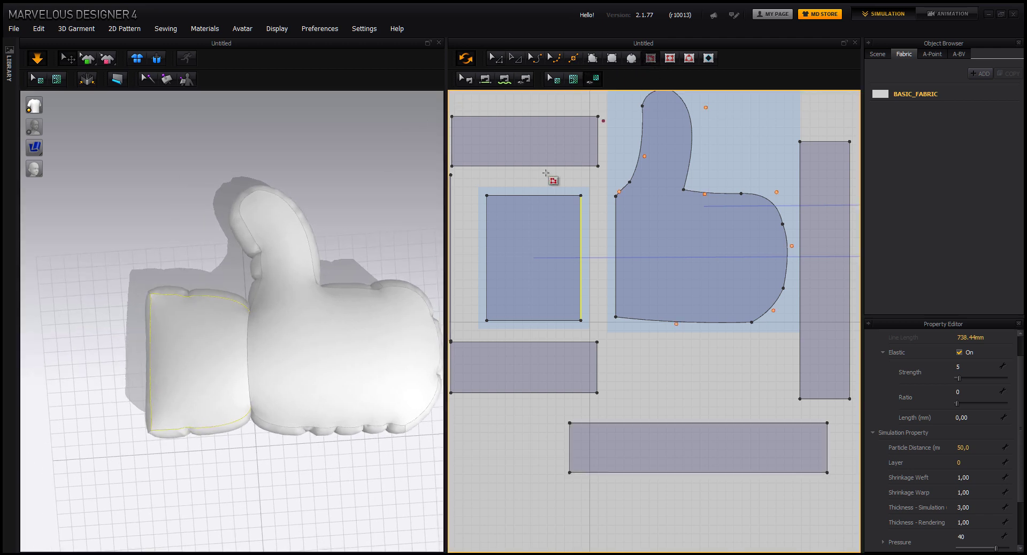
{"action": "scroll", "coordinate": [297, 333], "scroll_direction": "up", "scroll_amount": 3}
{"action": "scroll", "coordinate": [299, 330], "scroll_direction": "up", "scroll_amount": 2}
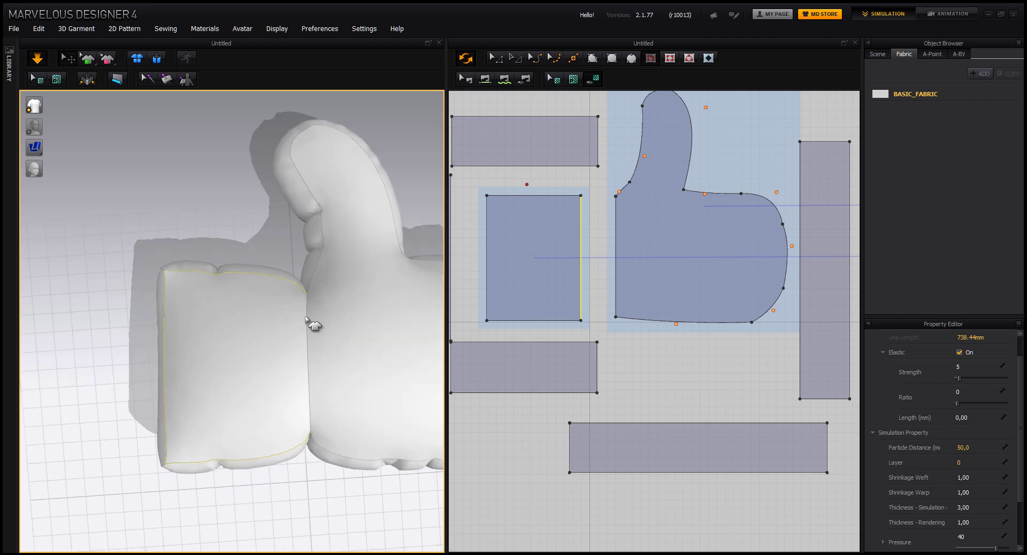
{"action": "scroll", "coordinate": [315, 324], "scroll_direction": "up", "scroll_amount": 2}
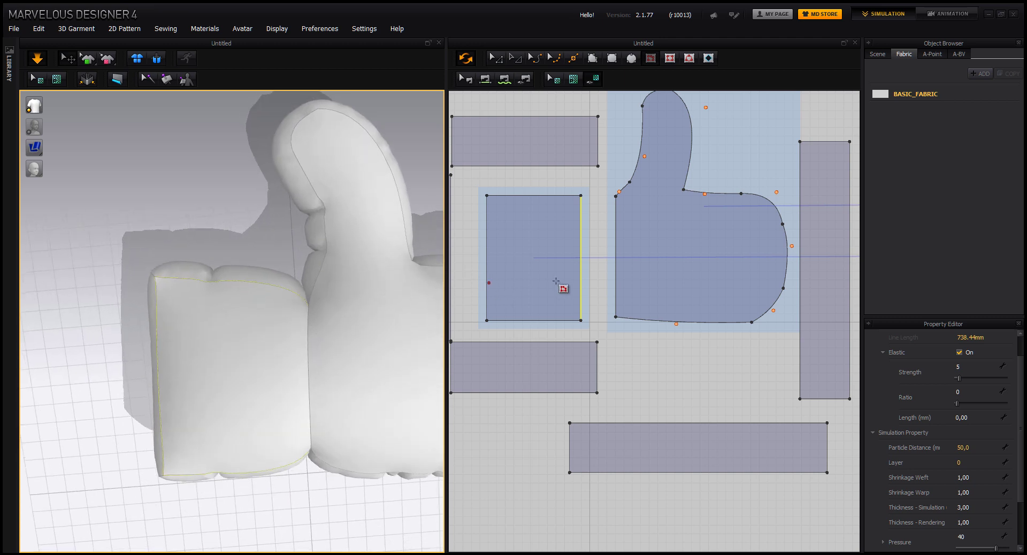
{"action": "left_click", "coordinate": [578, 196]}
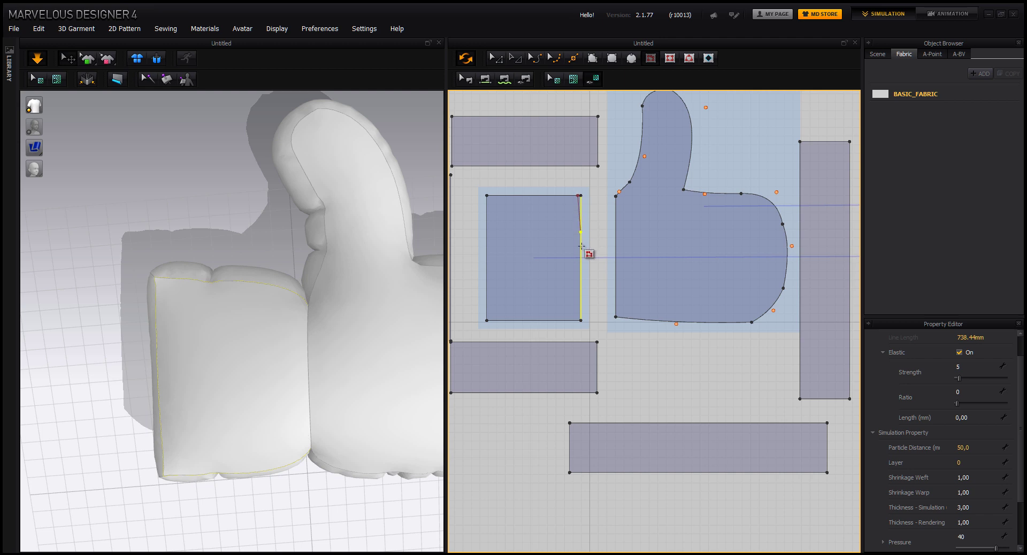
{"action": "left_click", "coordinate": [578, 321]}
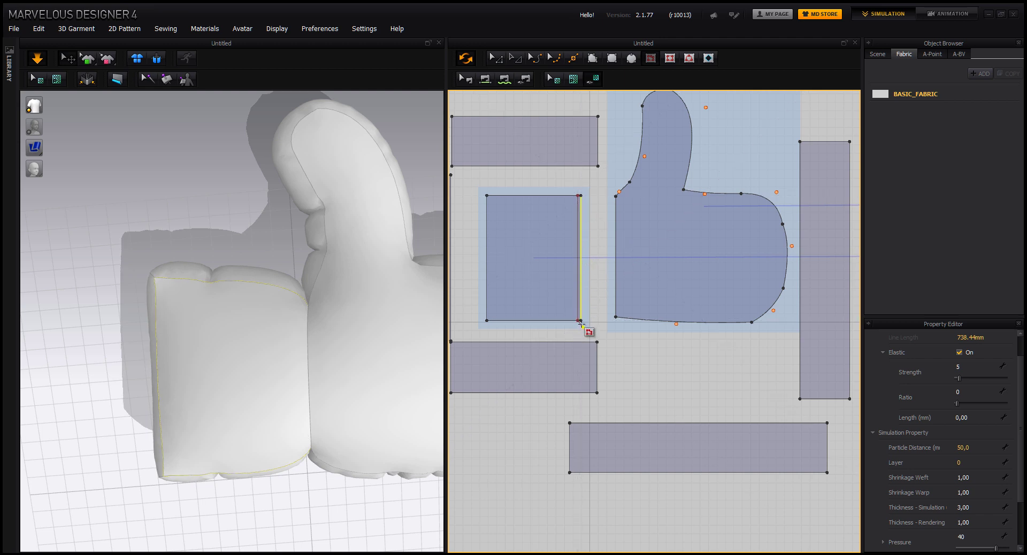
{"action": "double_click", "coordinate": [578, 320]}
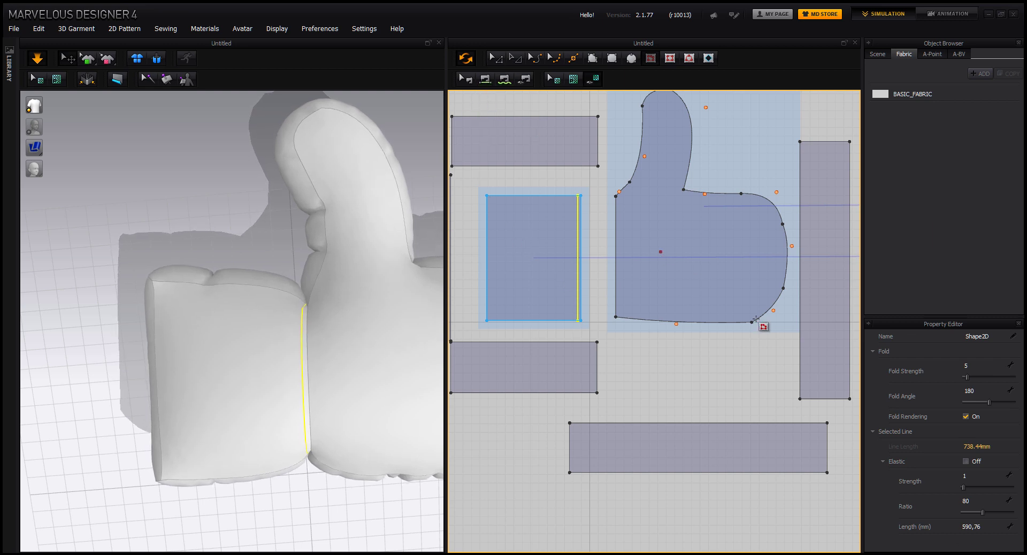
{"action": "left_click_drag", "start_coordinate": [968, 377], "coordinate": [1021, 381]}
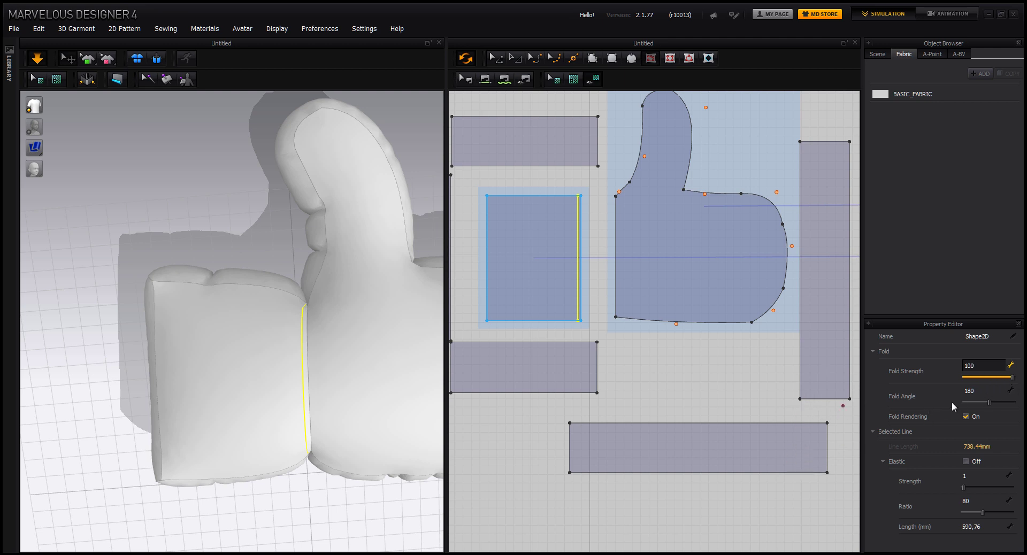
{"action": "left_click_drag", "start_coordinate": [989, 401], "coordinate": [1008, 405]}
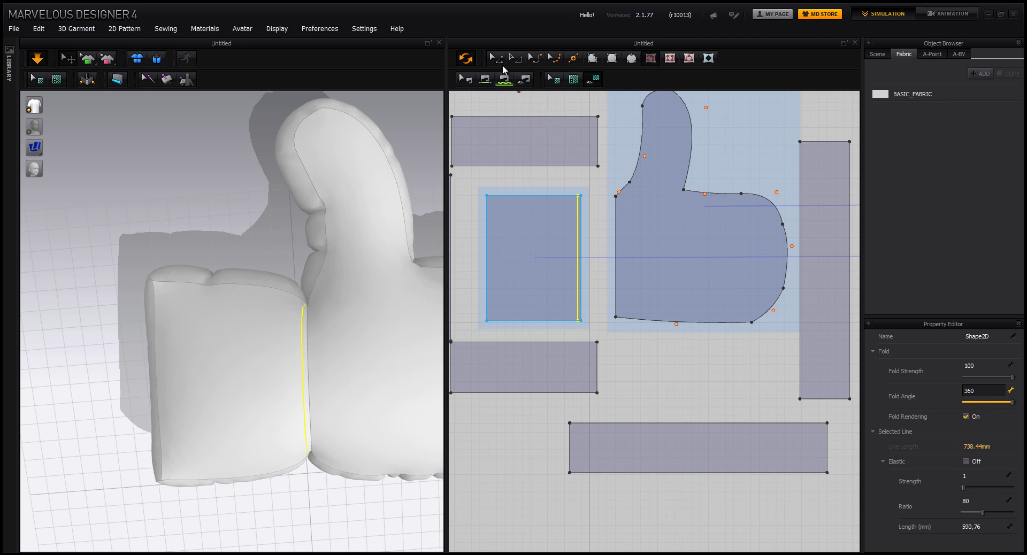
Turn on elastic with a strength of 27 for the internal line beside the cuff's hand-side edge and check the wrist.
{"action": "left_click", "coordinate": [597, 191]}
{"action": "left_click", "coordinate": [579, 212]}
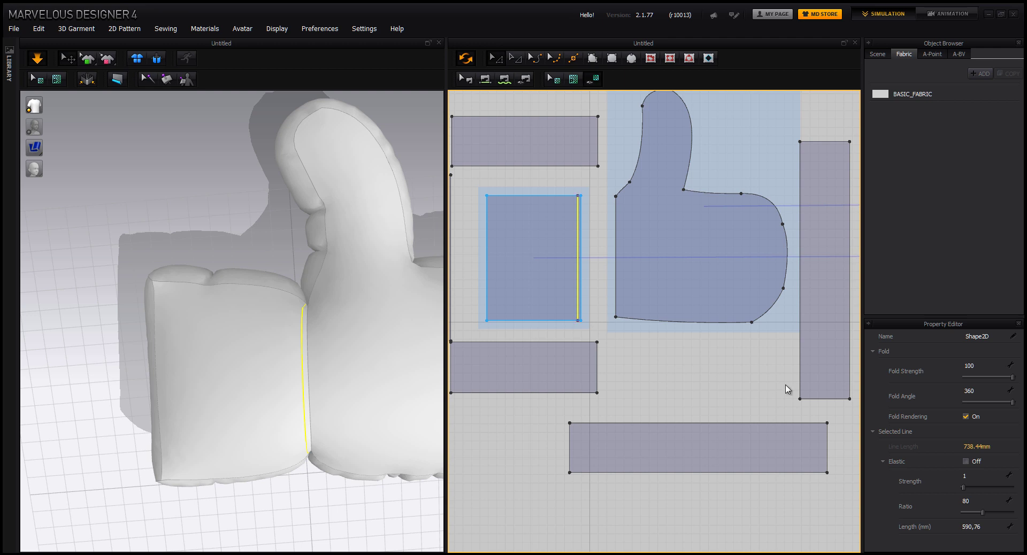
{"action": "left_click", "coordinate": [965, 461]}
{"action": "left_click_drag", "start_coordinate": [962, 487], "coordinate": [974, 486]}
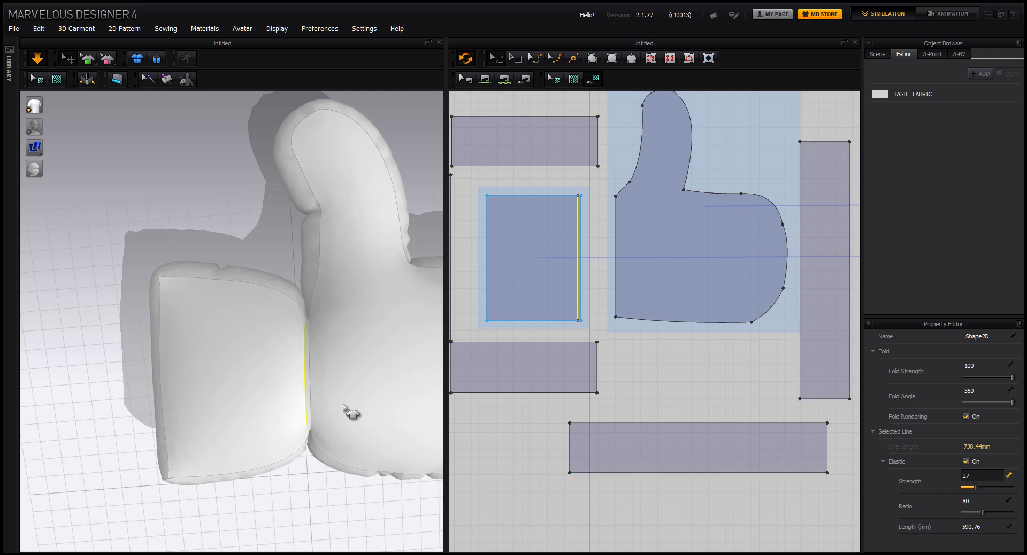
{"action": "right_click_drag", "start_coordinate": [351, 412], "coordinate": [249, 367]}
{"action": "scroll", "coordinate": [333, 425], "scroll_direction": "down", "scroll_amount": 3}
{"action": "scroll", "coordinate": [333, 426], "scroll_direction": "down", "scroll_amount": 5}
{"action": "scroll", "coordinate": [249, 366], "scroll_direction": "up", "scroll_amount": 5}
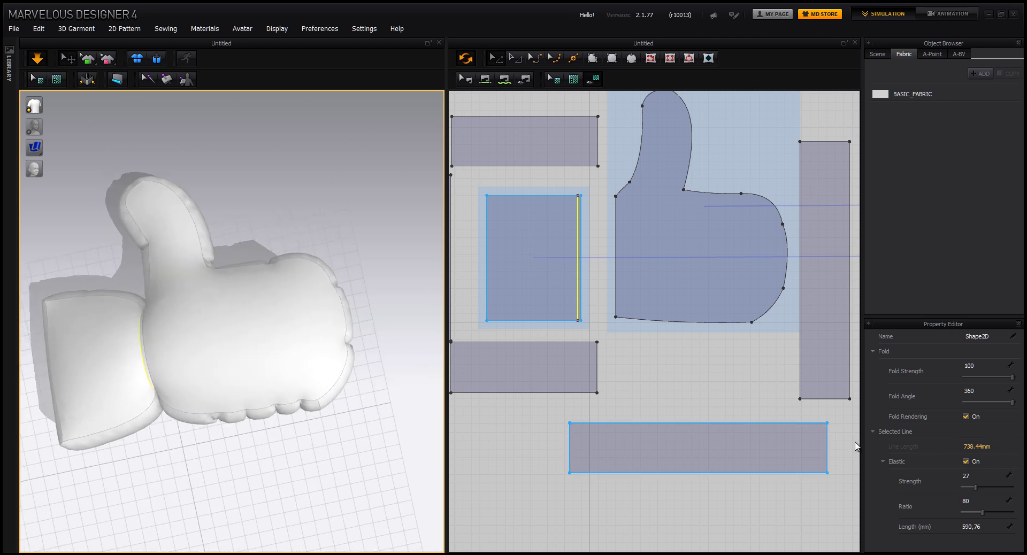
Try elastic strength 1 and ratio 200 on the cuff's internal line, and settle on fold strength 80, elastic strength 8 and ratio 153.
{"action": "left_click_drag", "start_coordinate": [976, 489], "coordinate": [1026, 515]}
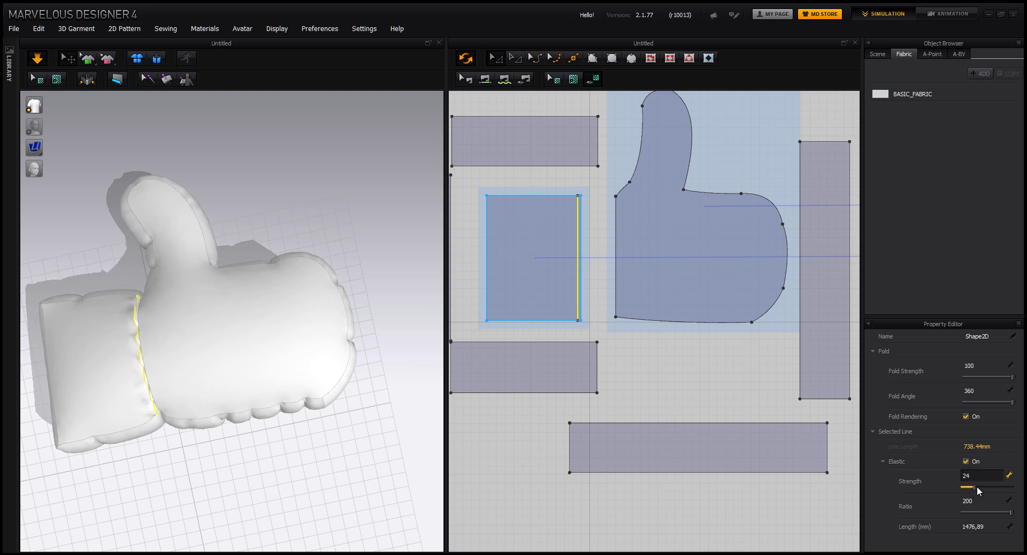
{"action": "left_click_drag", "start_coordinate": [983, 487], "coordinate": [961, 496]}
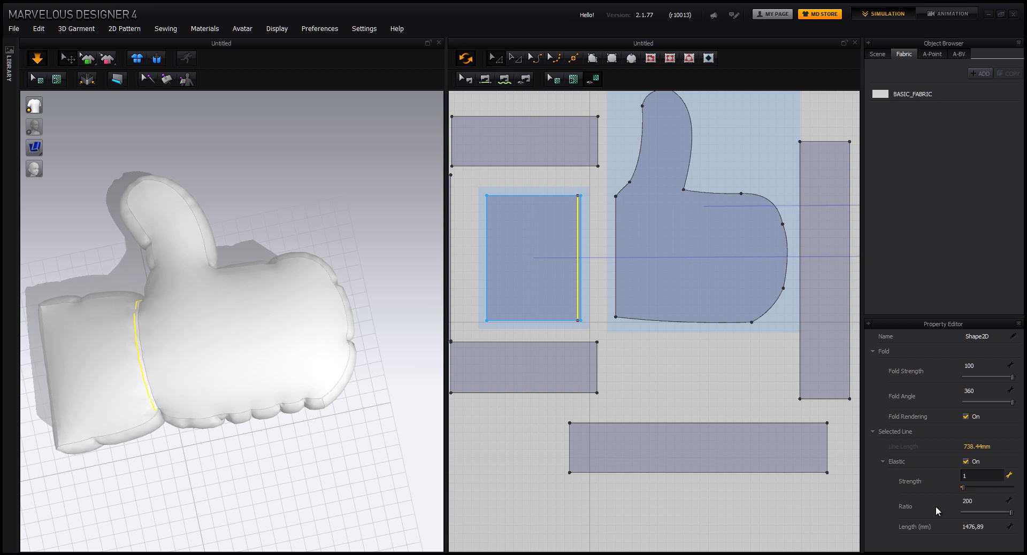
{"action": "left_click_drag", "start_coordinate": [1011, 378], "coordinate": [974, 383]}
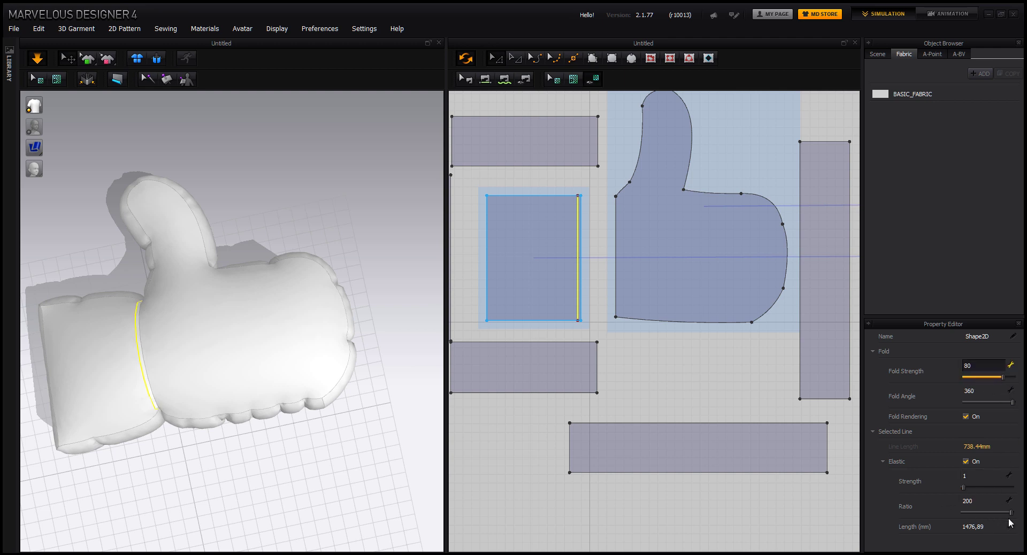
{"action": "left_click_drag", "start_coordinate": [1011, 512], "coordinate": [974, 487]}
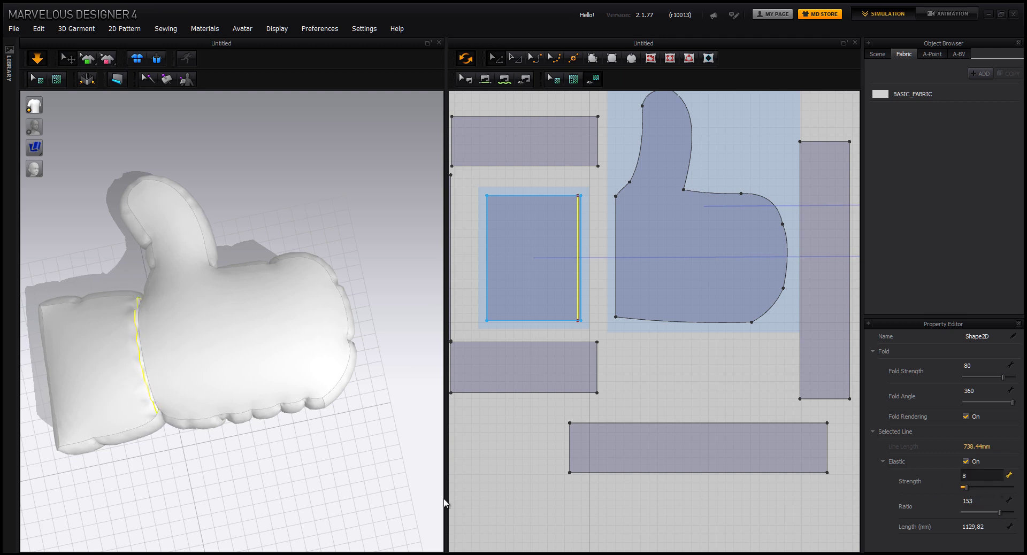
{"action": "right_click_drag", "start_coordinate": [231, 424], "coordinate": [293, 461]}
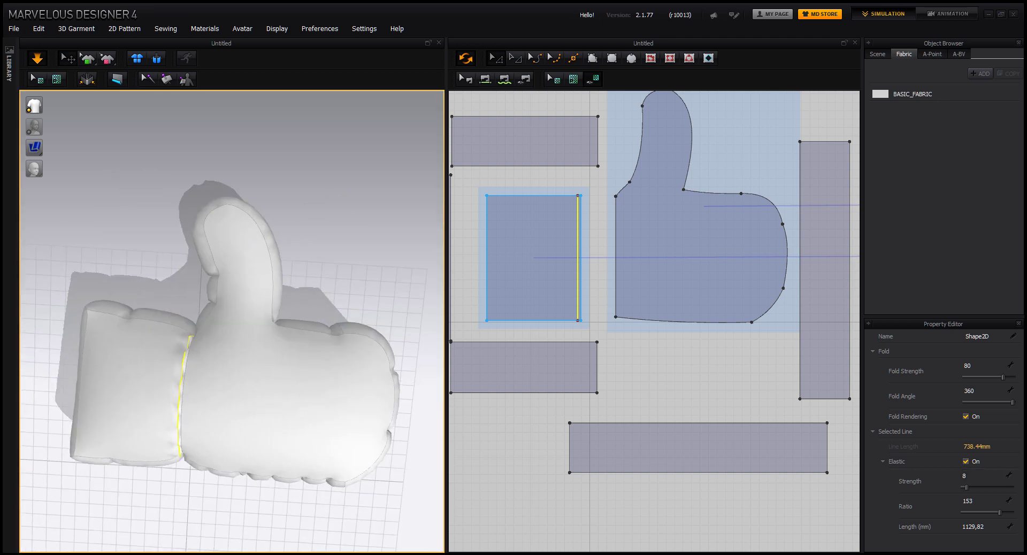
Switch to the balloon reference photo and compare its wrist and finger shapes with the inflated hand.
{"action": "key", "text": "alt+Tab"}
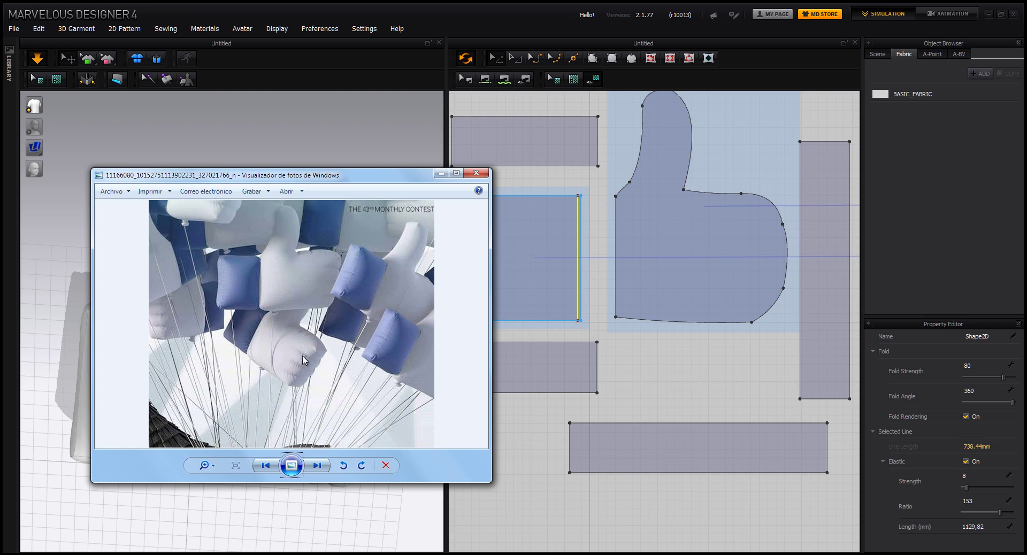
{"action": "left_click", "coordinate": [441, 173]}
{"action": "right_click_drag", "start_coordinate": [355, 383], "coordinate": [390, 345]}
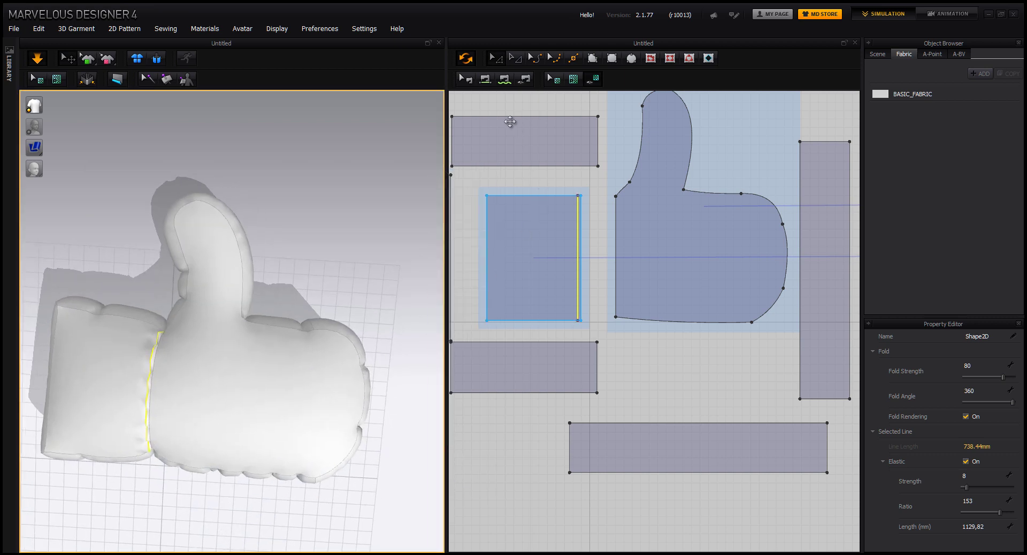
Draw three roughly horizontal internal finger lines about 360, 393 and 367 mm long, ending at the curved fingertip edge of the left hand pattern.
{"action": "left_click", "coordinate": [650, 57]}
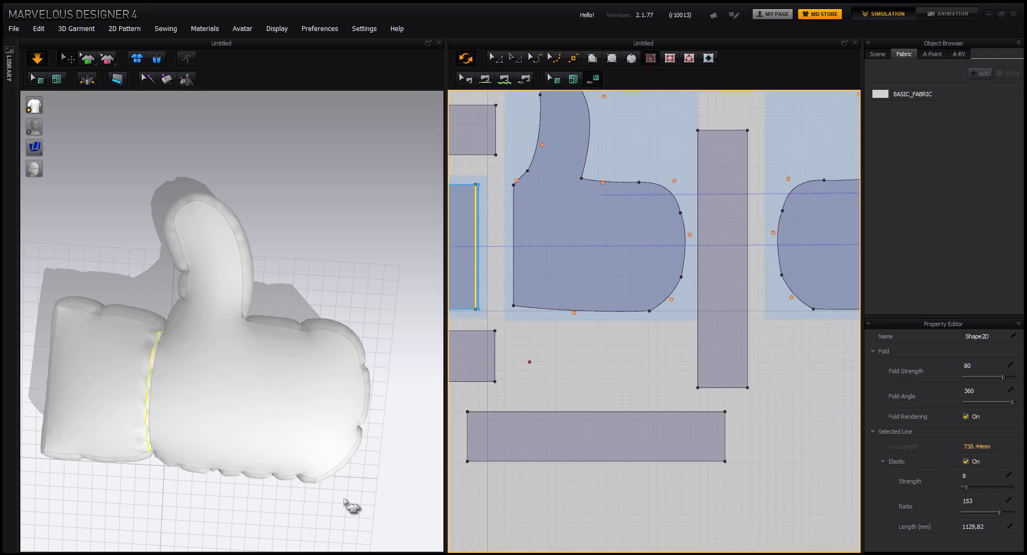
{"action": "key", "text": "alt+Tab"}
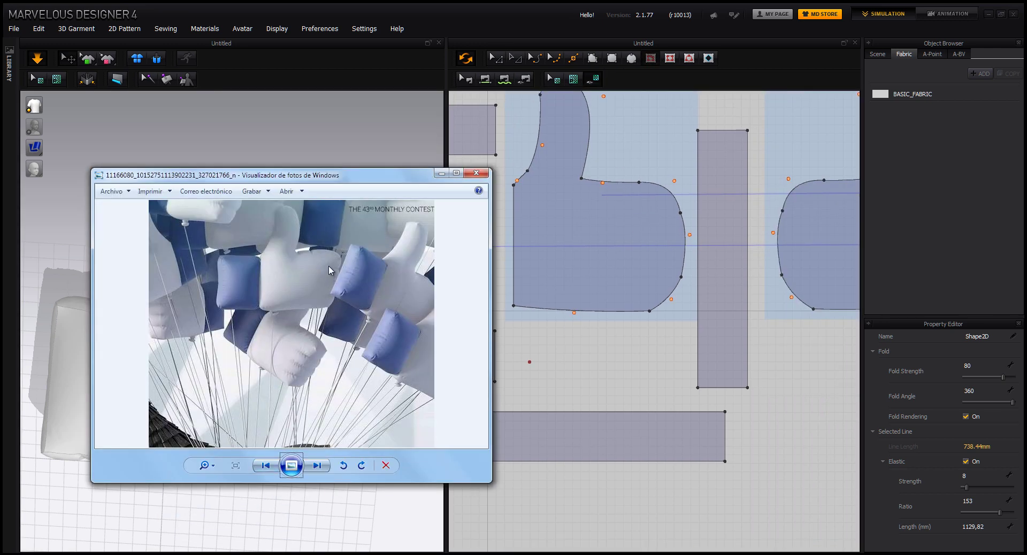
{"action": "left_click", "coordinate": [439, 174]}
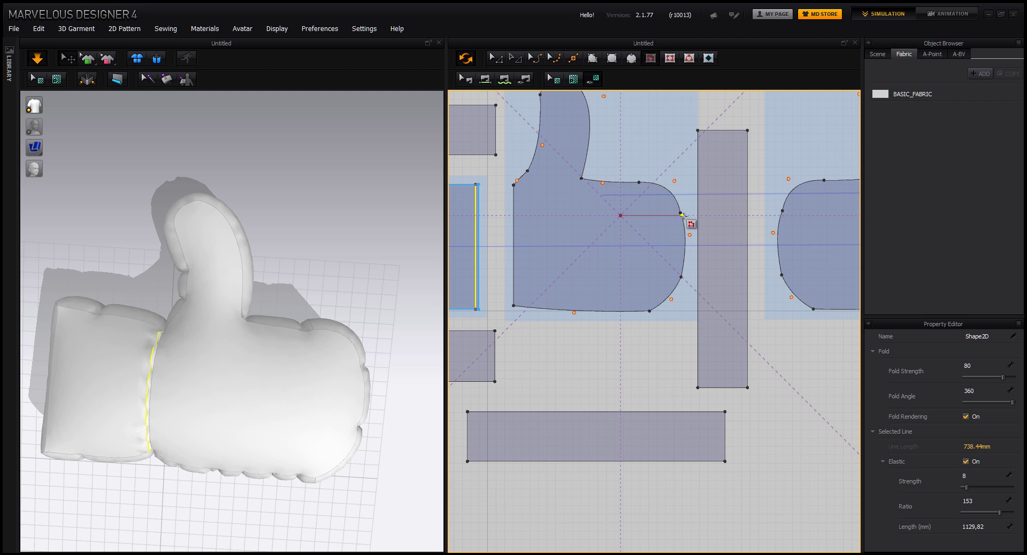
{"action": "left_click", "coordinate": [681, 215]}
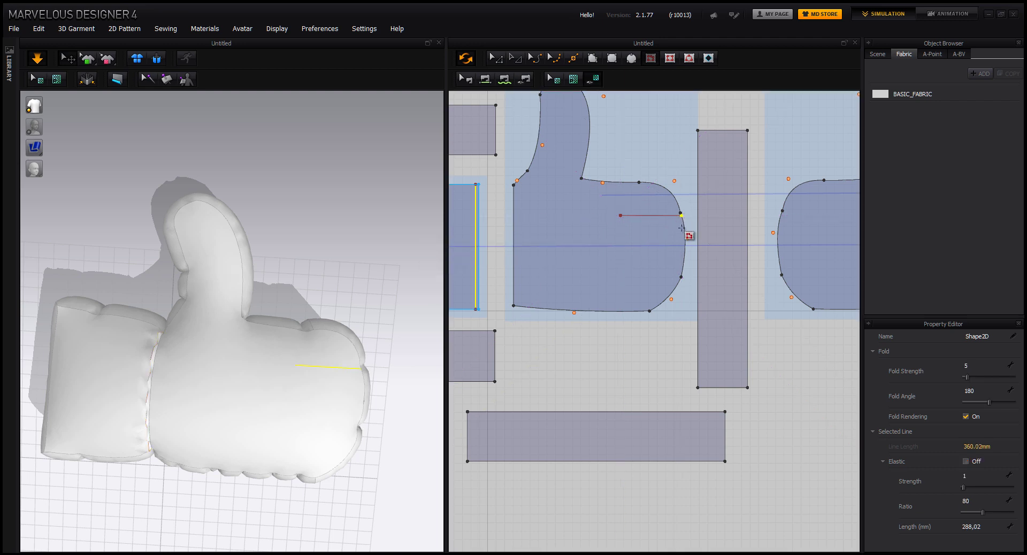
{"action": "left_click", "coordinate": [618, 249]}
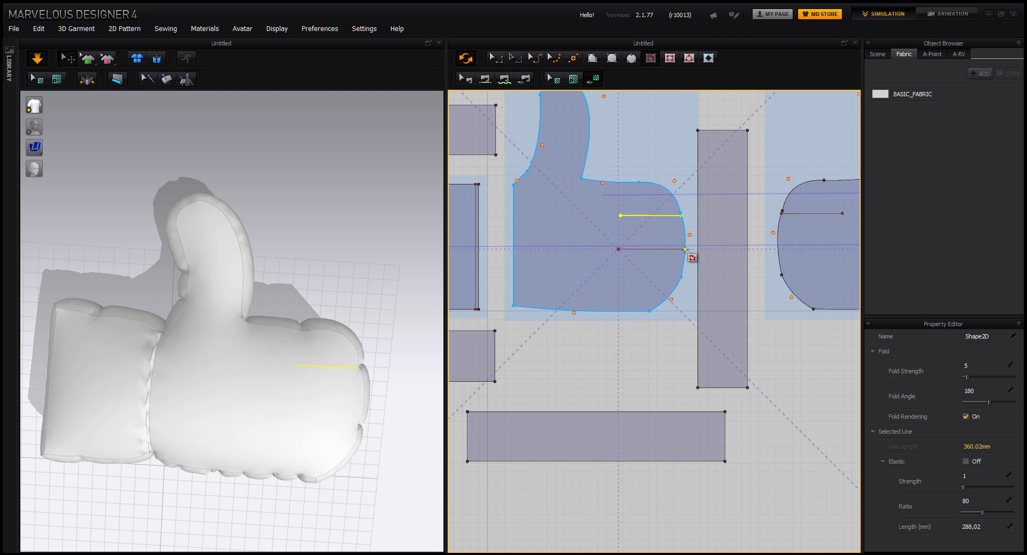
{"action": "left_click", "coordinate": [685, 249]}
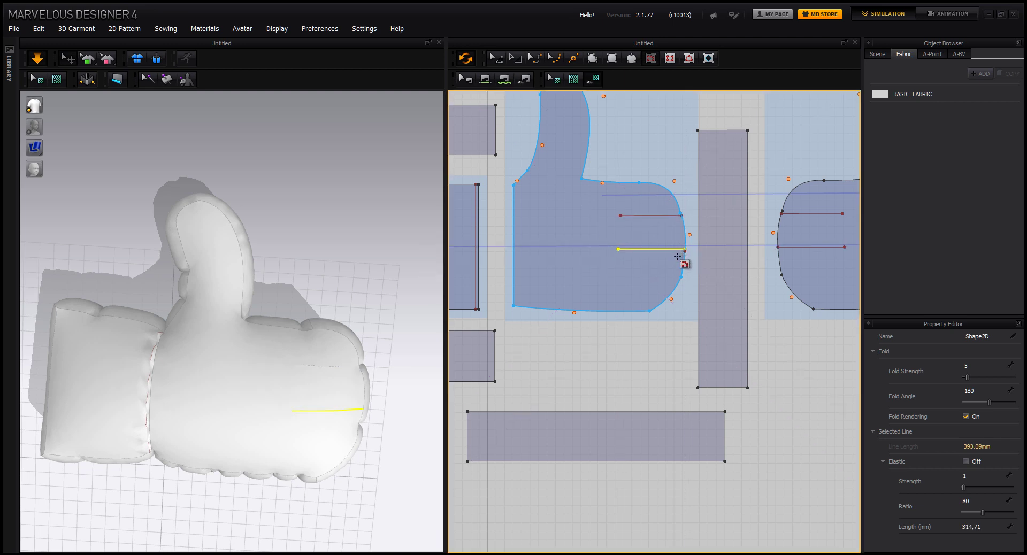
{"action": "left_click", "coordinate": [617, 280]}
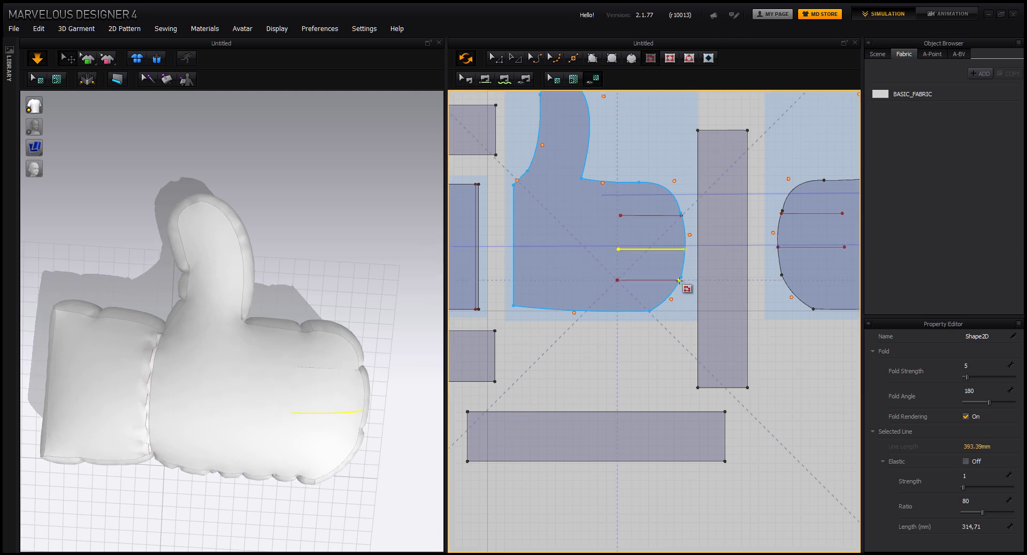
{"action": "left_click", "coordinate": [679, 280]}
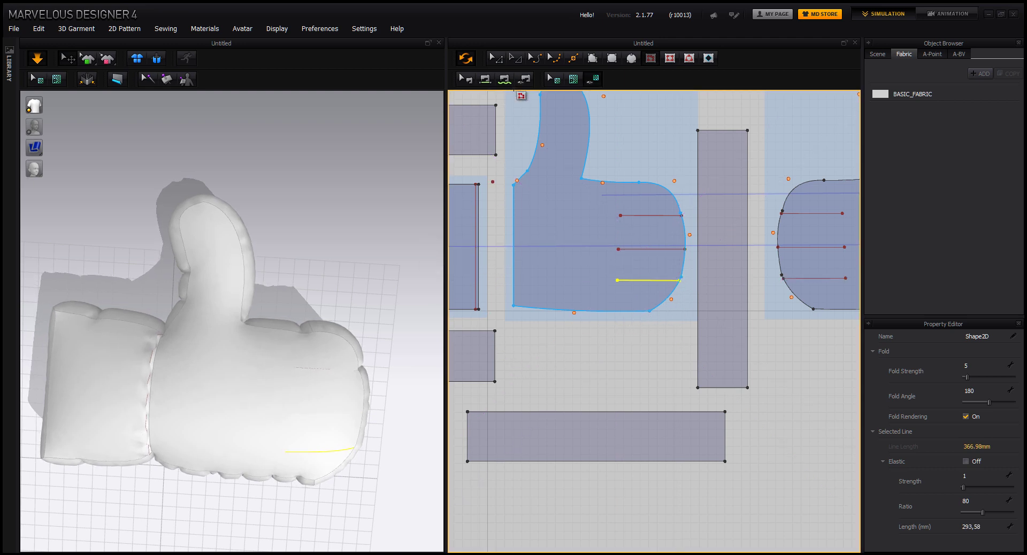
Set the fold strength of all three internal finger lines on the left hand pattern to 73.
{"action": "left_click", "coordinate": [496, 58]}
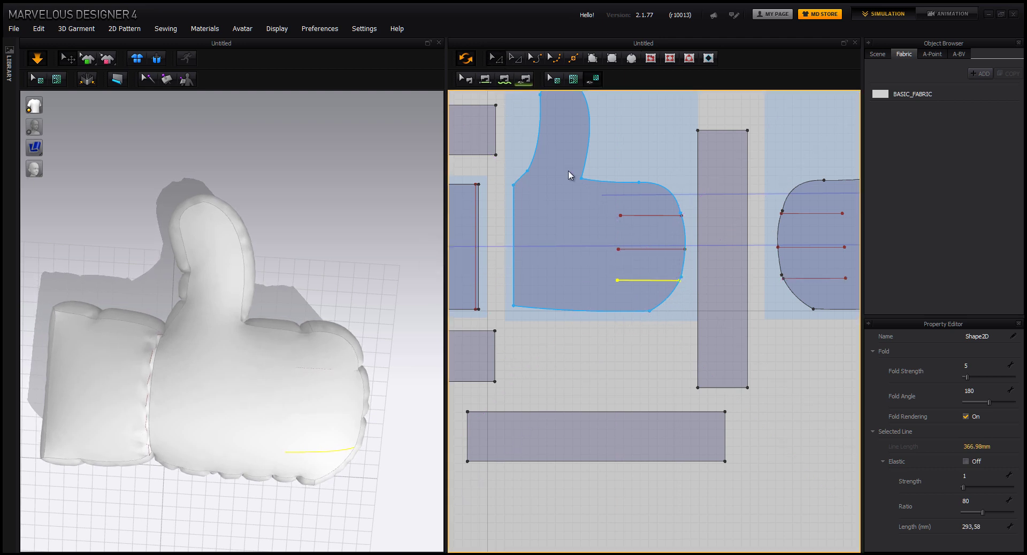
{"action": "left_click", "coordinate": [644, 249]}
{"action": "left_click", "coordinate": [653, 215], "text": "shift"}
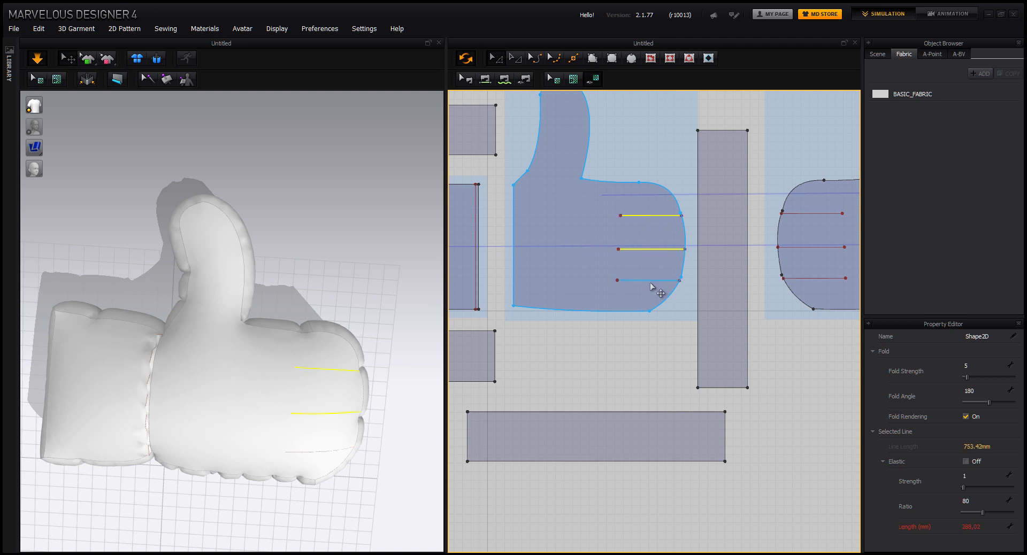
{"action": "left_click", "coordinate": [649, 280], "text": "shift"}
{"action": "left_click_drag", "start_coordinate": [967, 377], "coordinate": [983, 377]}
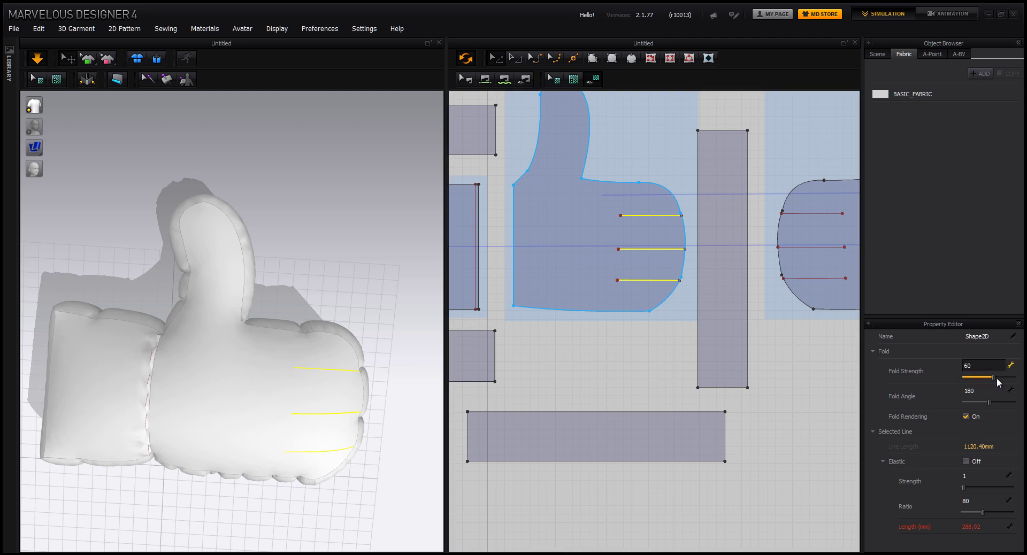
{"action": "right_click_drag", "start_coordinate": [413, 414], "coordinate": [340, 369]}
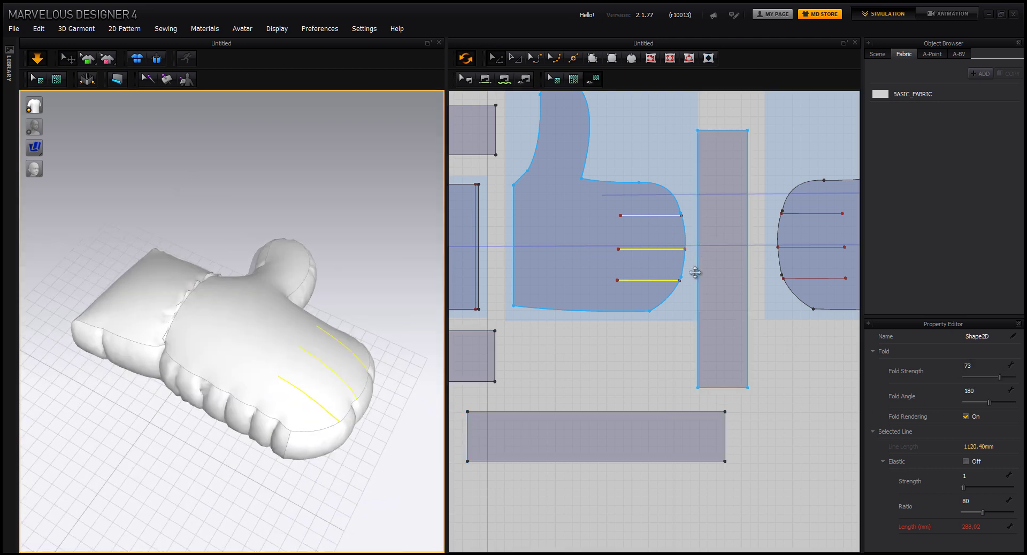
Set the particle distance of all patterns to 20 mm and check the inflated hand from several angles.
{"action": "scroll", "coordinate": [676, 284], "scroll_direction": "down", "scroll_amount": 5}
{"action": "left_click_drag", "start_coordinate": [841, 160], "coordinate": [759, 266]}
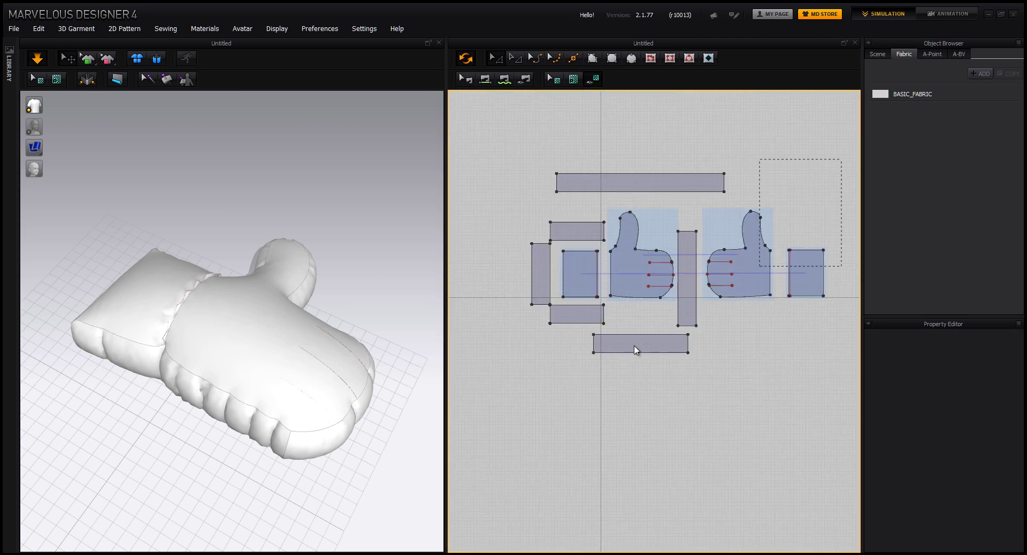
{"action": "left_click_drag", "start_coordinate": [531, 391], "coordinate": [529, 390]}
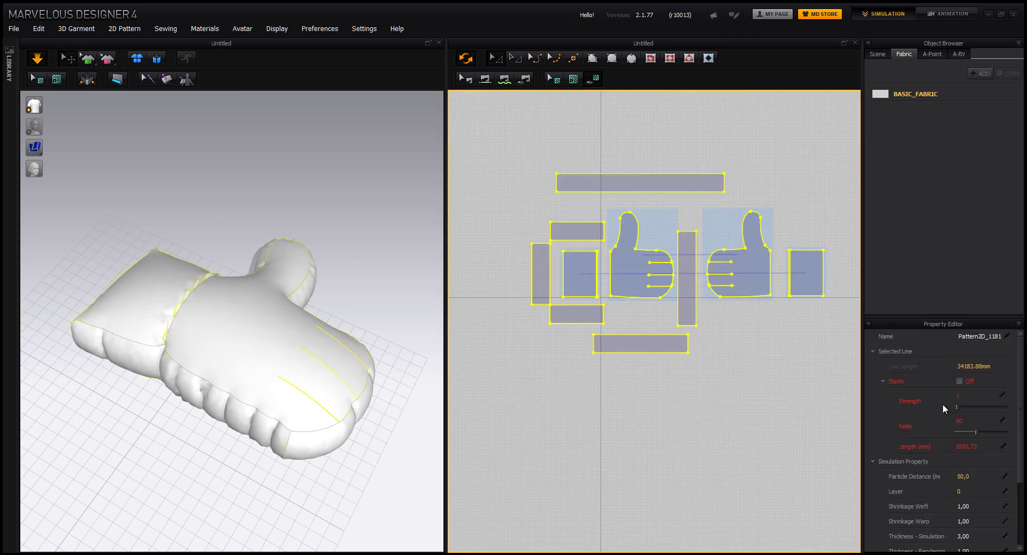
{"action": "left_click", "coordinate": [971, 477]}
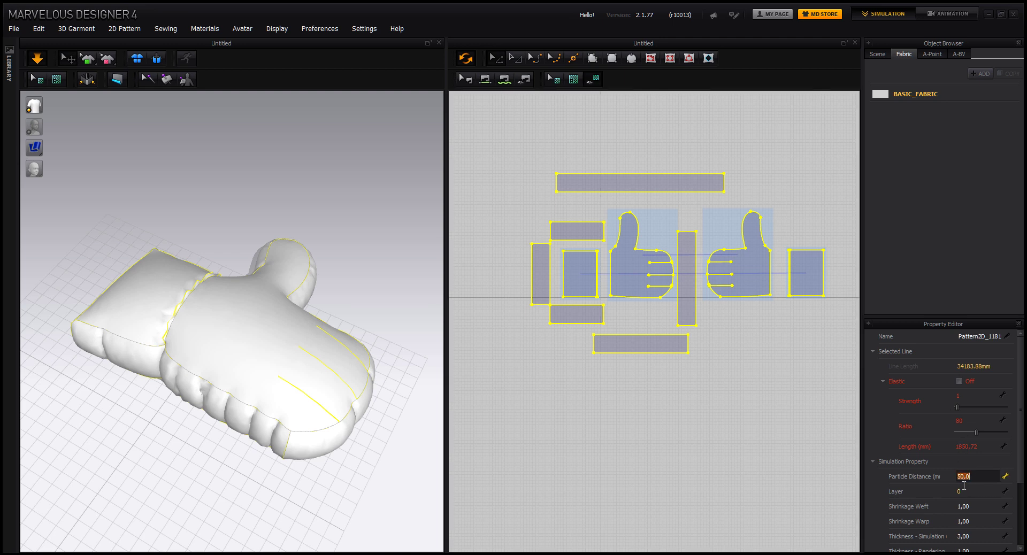
{"action": "type", "text": "20"}
{"action": "key", "text": "Return"}
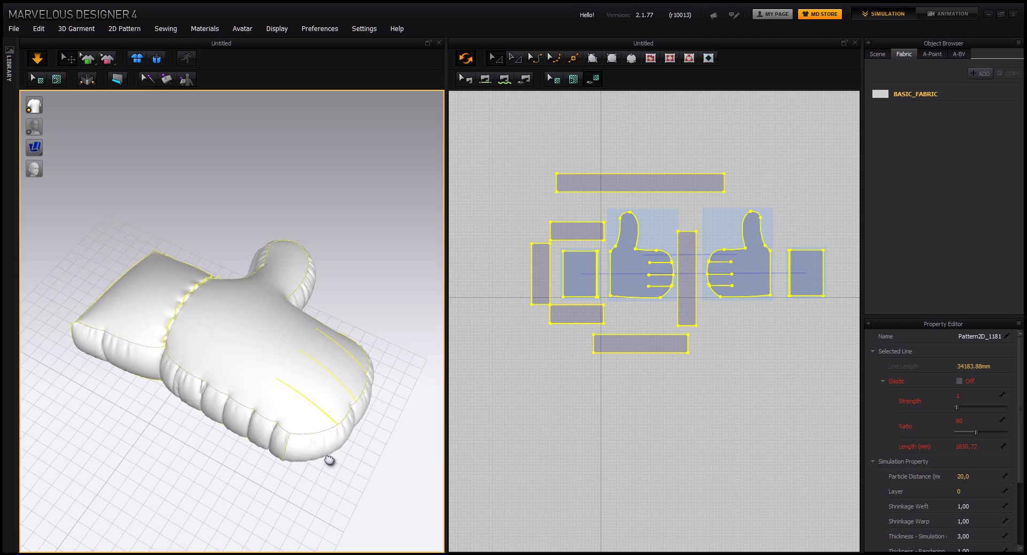
{"action": "scroll", "coordinate": [332, 458], "scroll_direction": "up", "scroll_amount": 3}
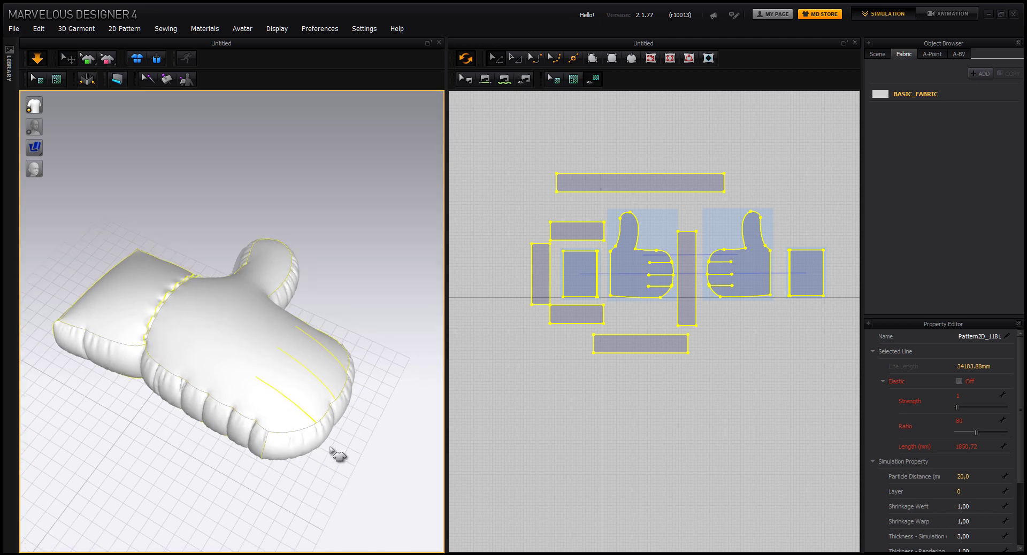
{"action": "middle_click_drag", "start_coordinate": [389, 443], "coordinate": [398, 422]}
{"action": "left_click", "coordinate": [407, 438]}
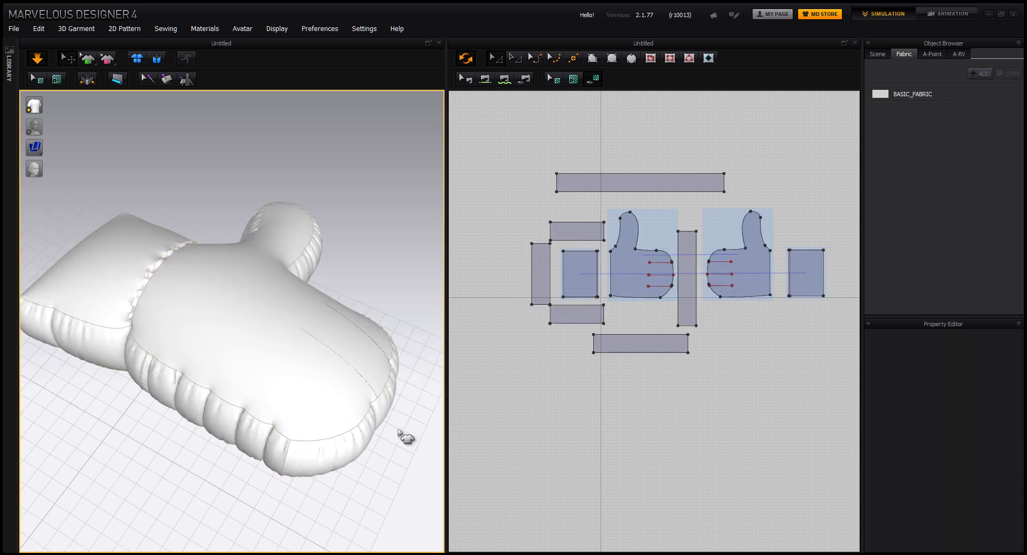
{"action": "right_click_drag", "start_coordinate": [369, 422], "coordinate": [276, 381]}
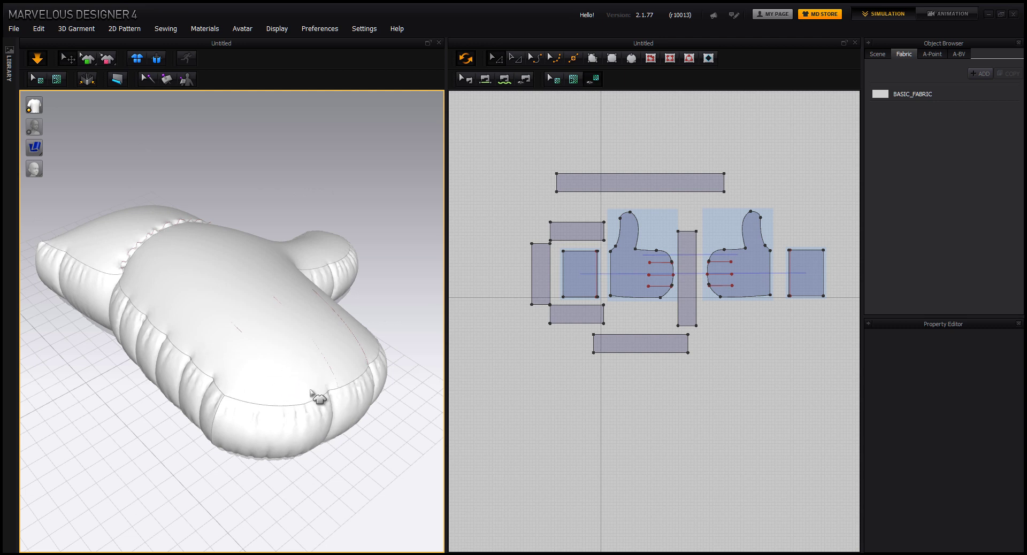
{"action": "middle_click_drag", "start_coordinate": [256, 441], "coordinate": [293, 469]}
{"action": "right_click_drag", "start_coordinate": [295, 450], "coordinate": [314, 208]}
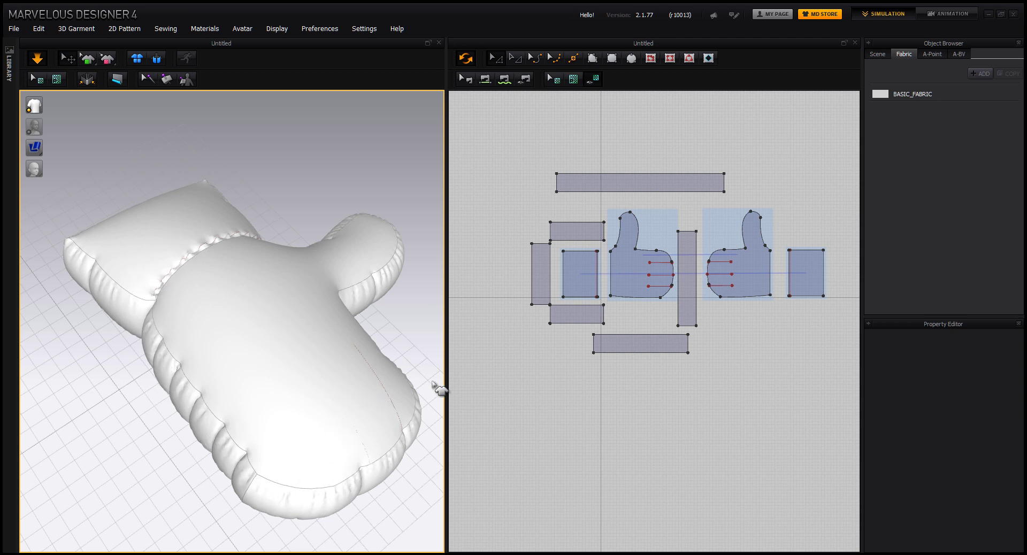
{"action": "left_click", "coordinate": [575, 181]}
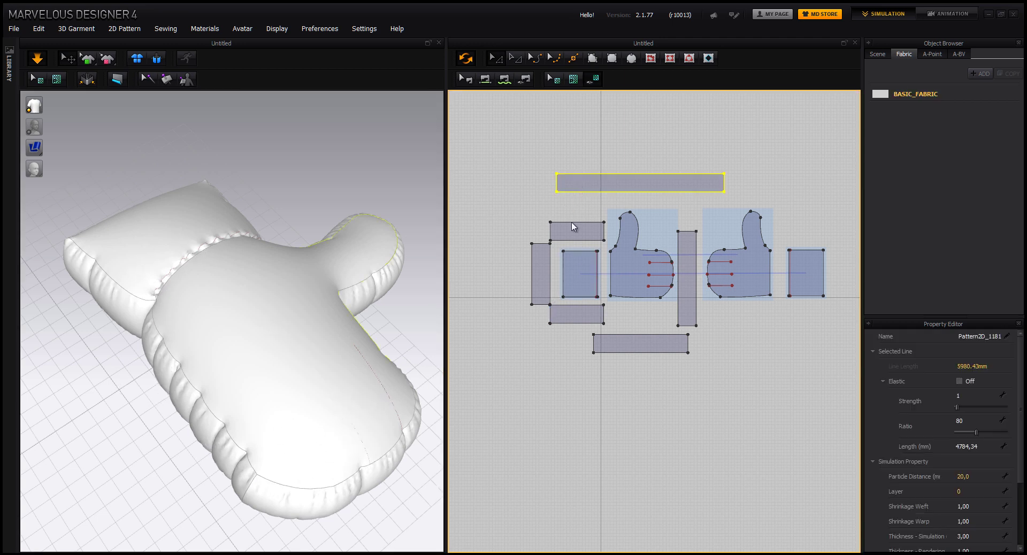
{"action": "left_click", "coordinate": [566, 230], "text": "shift"}
{"action": "left_click", "coordinate": [572, 322], "text": "shift"}
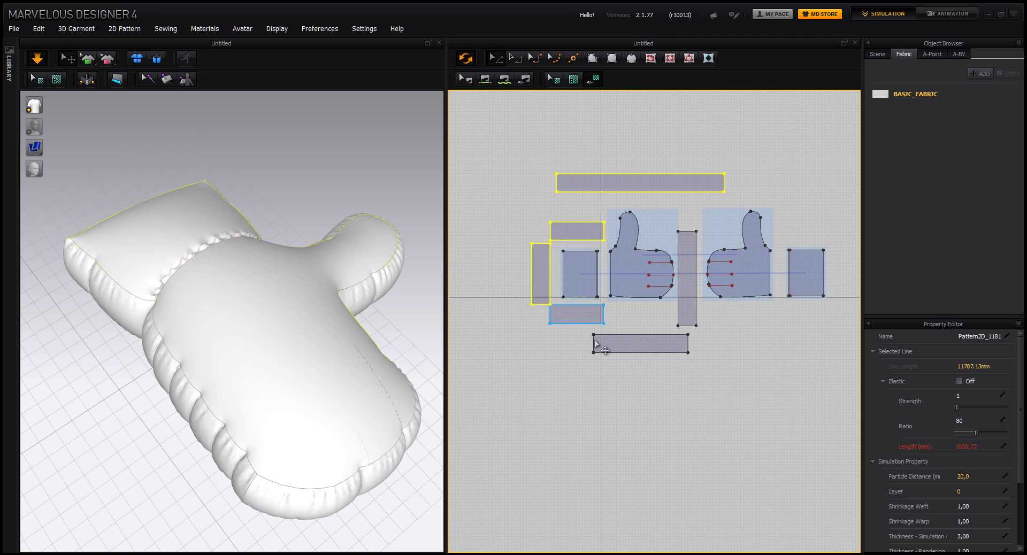
{"action": "left_click", "coordinate": [620, 343], "text": "shift"}
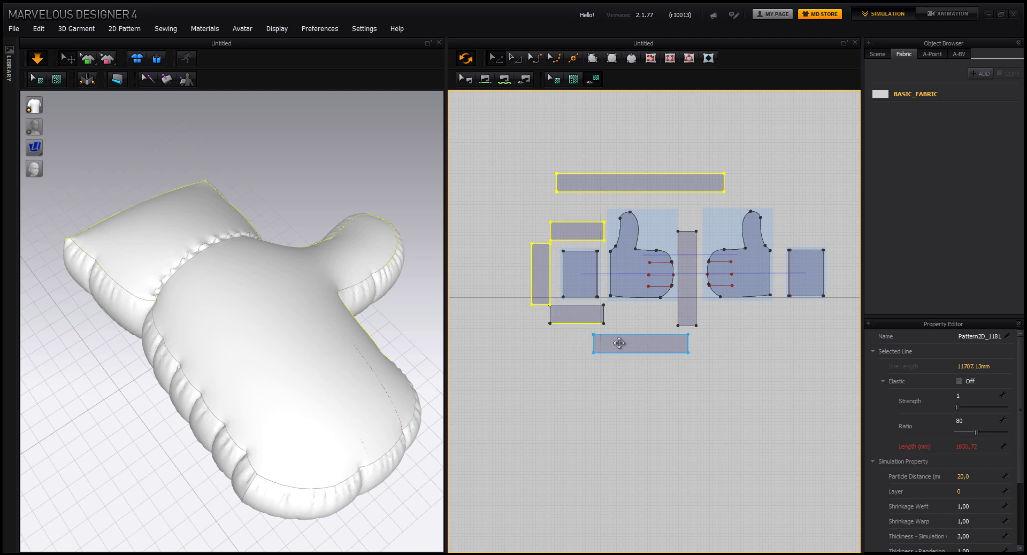
{"action": "left_click", "coordinate": [584, 323], "text": "shift"}
{"action": "left_click", "coordinate": [584, 322], "text": "shift"}
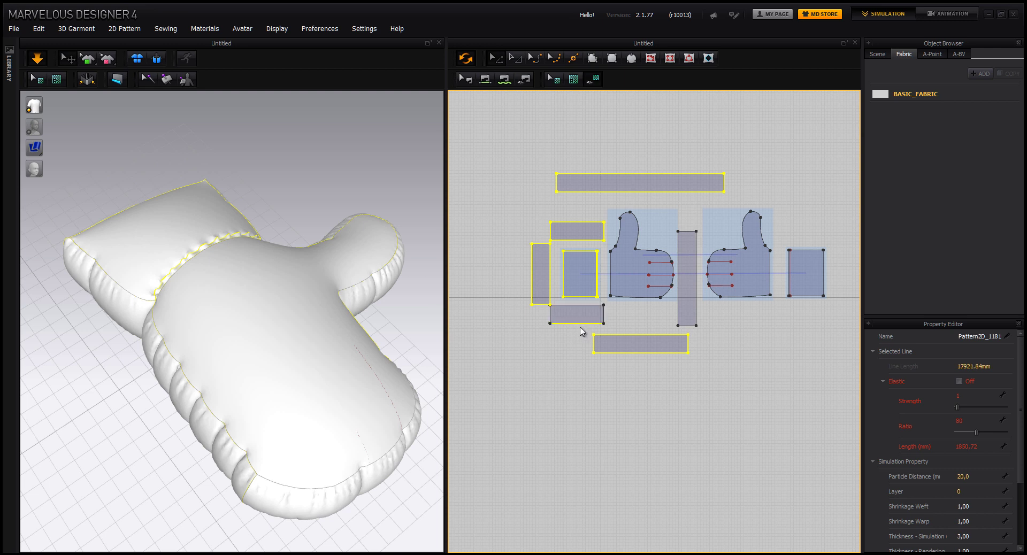
{"action": "left_click", "coordinate": [579, 319], "text": "shift"}
{"action": "left_click", "coordinate": [580, 324]}
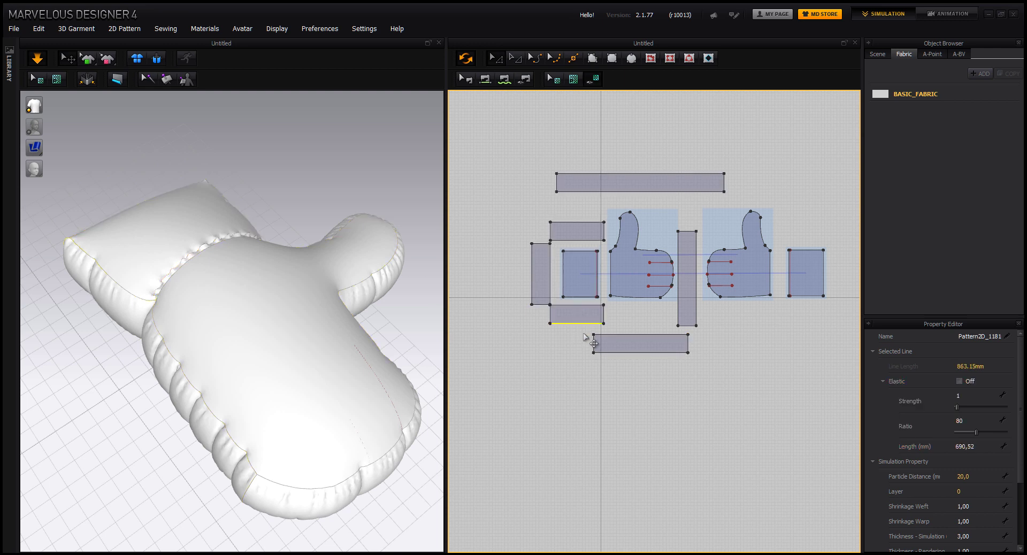
Deactivate all six side strips together with the left wrist pattern, leaving the hand patterns active.
{"action": "left_click", "coordinate": [615, 190], "text": "shift"}
{"action": "left_click", "coordinate": [545, 266], "text": "shift"}
{"action": "left_click", "coordinate": [568, 316], "text": "shift"}
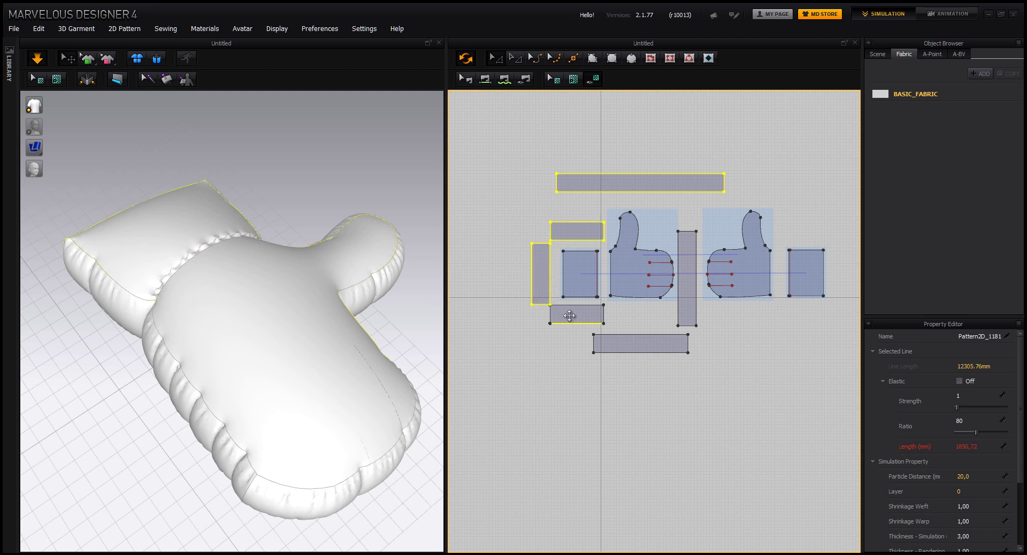
{"action": "left_click", "coordinate": [686, 308], "text": "shift"}
{"action": "left_click", "coordinate": [593, 273], "text": "shift"}
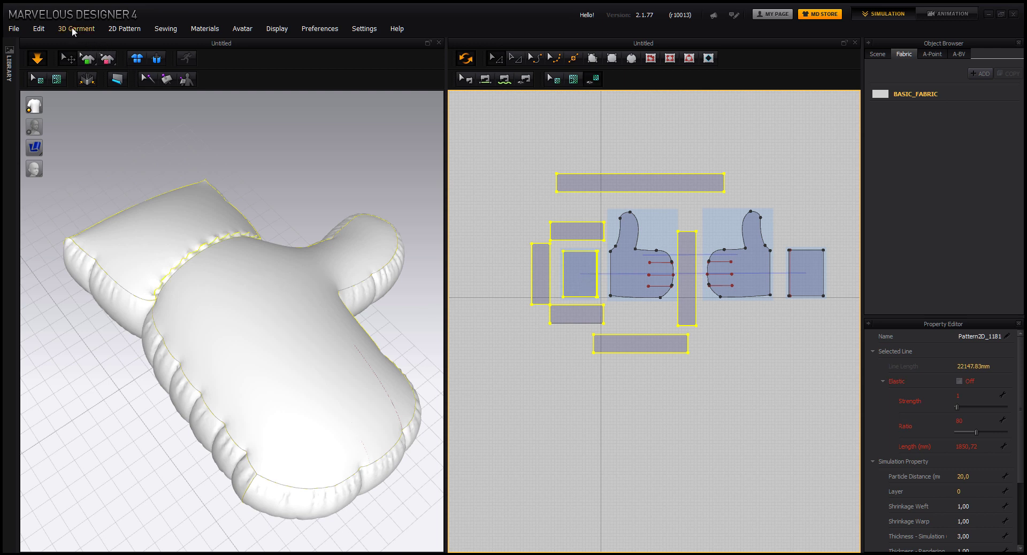
{"action": "left_click", "coordinate": [73, 31]}
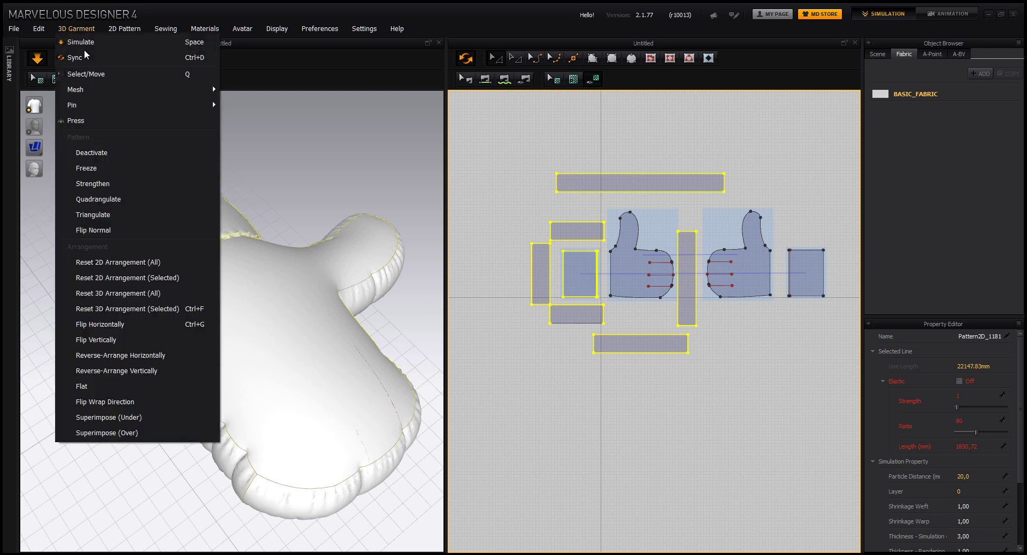
{"action": "left_click", "coordinate": [103, 160]}
{"action": "right_click_drag", "start_coordinate": [286, 349], "coordinate": [295, 309]}
{"action": "left_click", "coordinate": [390, 315]}
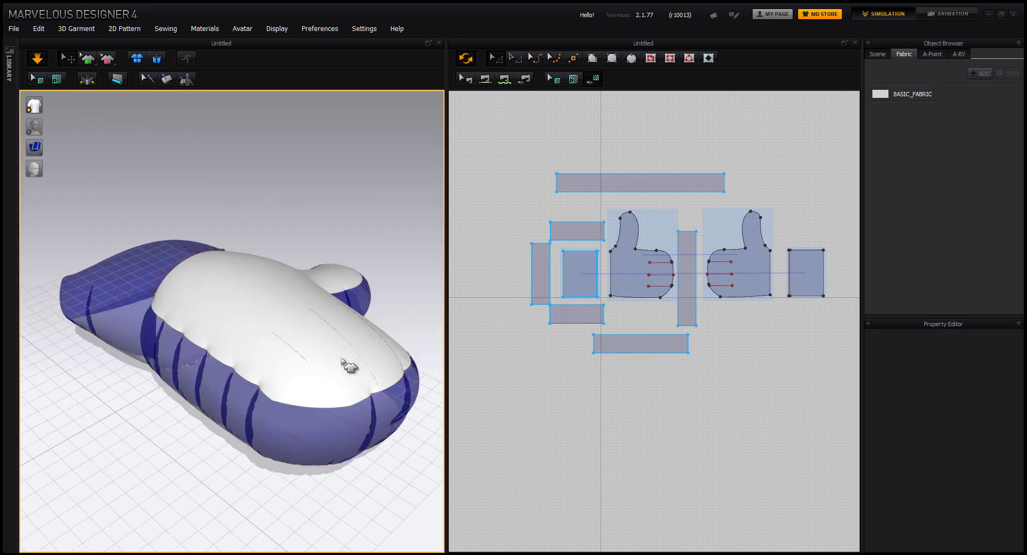
Turn on elastic for all three internal finger lines of the left hand pattern with a strength of 27.
{"action": "left_click", "coordinate": [610, 292]}
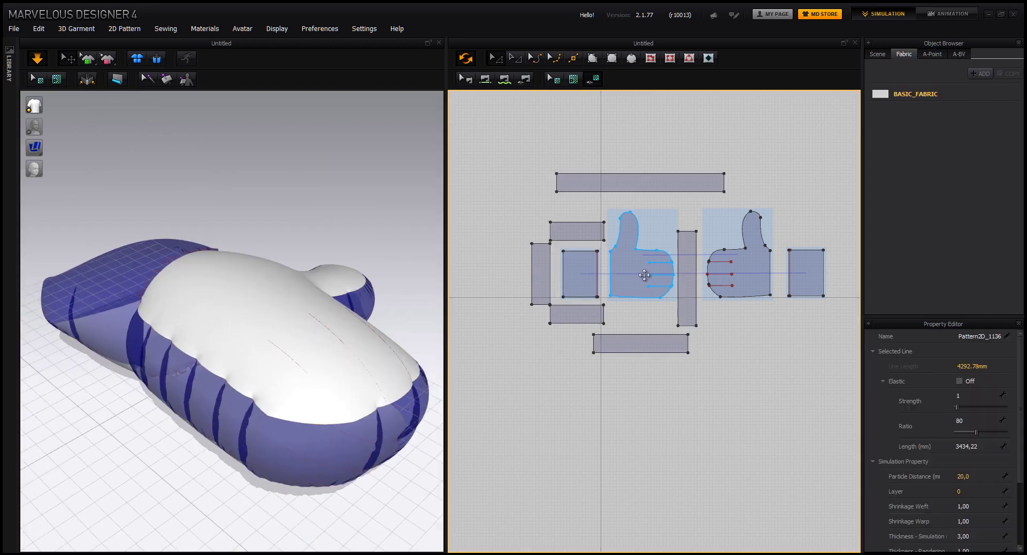
{"action": "scroll", "coordinate": [615, 290], "scroll_direction": "up", "scroll_amount": 4}
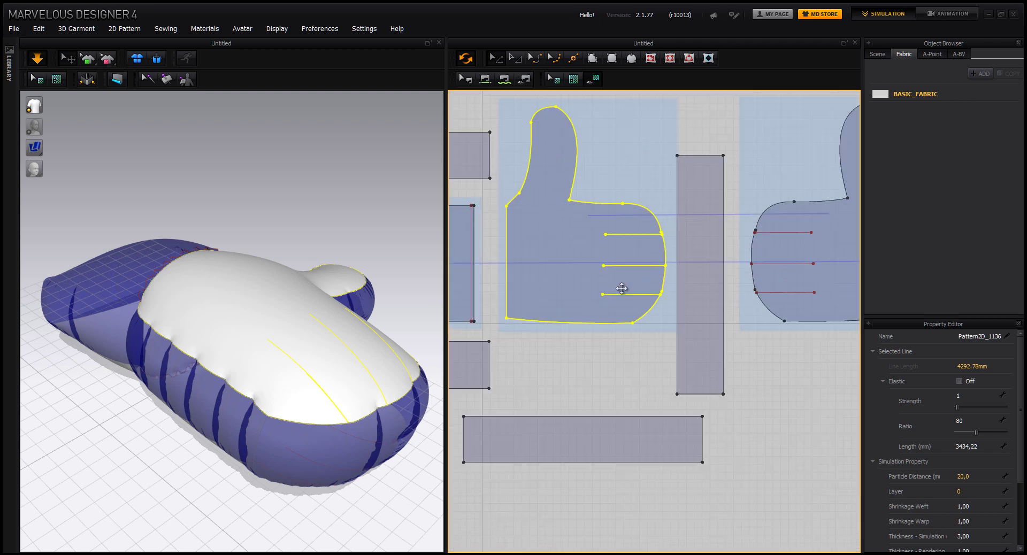
{"action": "left_click", "coordinate": [619, 376]}
{"action": "left_click", "coordinate": [631, 278]}
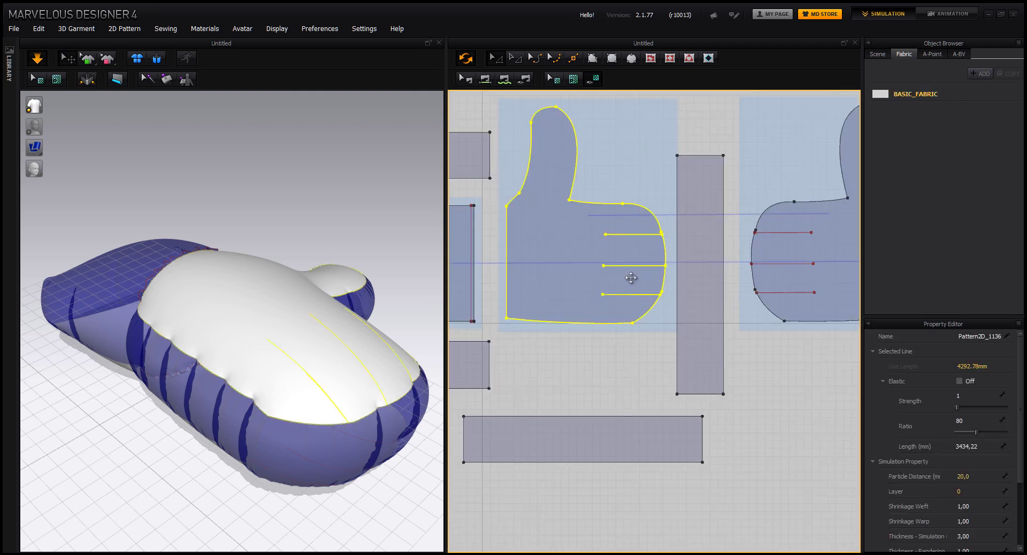
{"action": "left_click", "coordinate": [620, 384]}
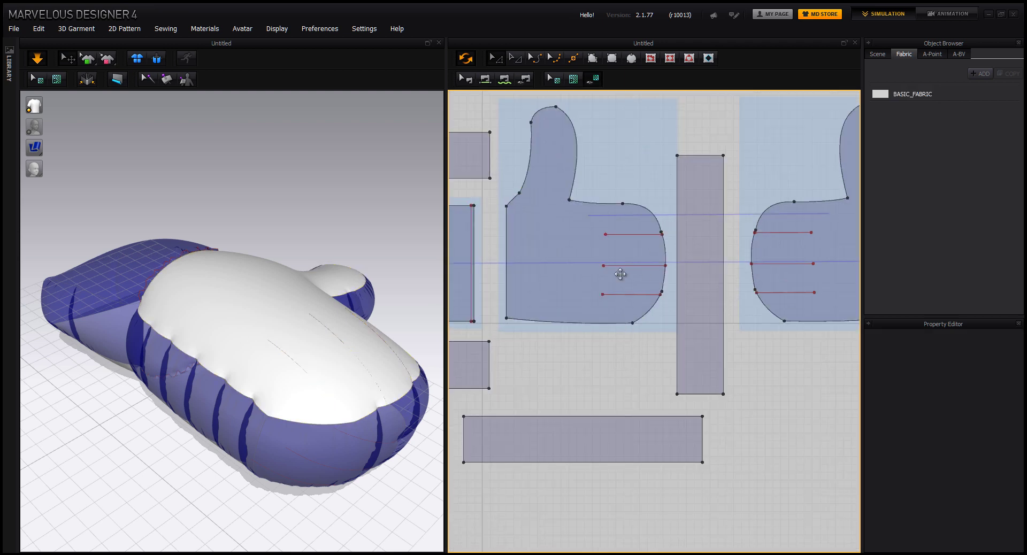
{"action": "left_click", "coordinate": [624, 234]}
{"action": "left_click", "coordinate": [627, 266], "text": "shift"}
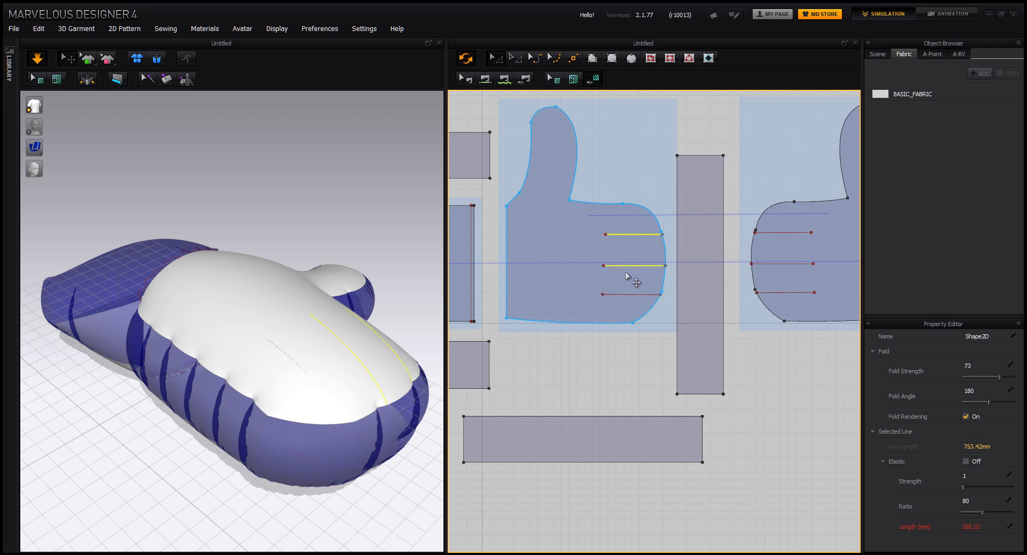
{"action": "left_click", "coordinate": [624, 294], "text": "shift"}
{"action": "left_click", "coordinate": [966, 461]}
{"action": "left_click_drag", "start_coordinate": [964, 488], "coordinate": [971, 490]}
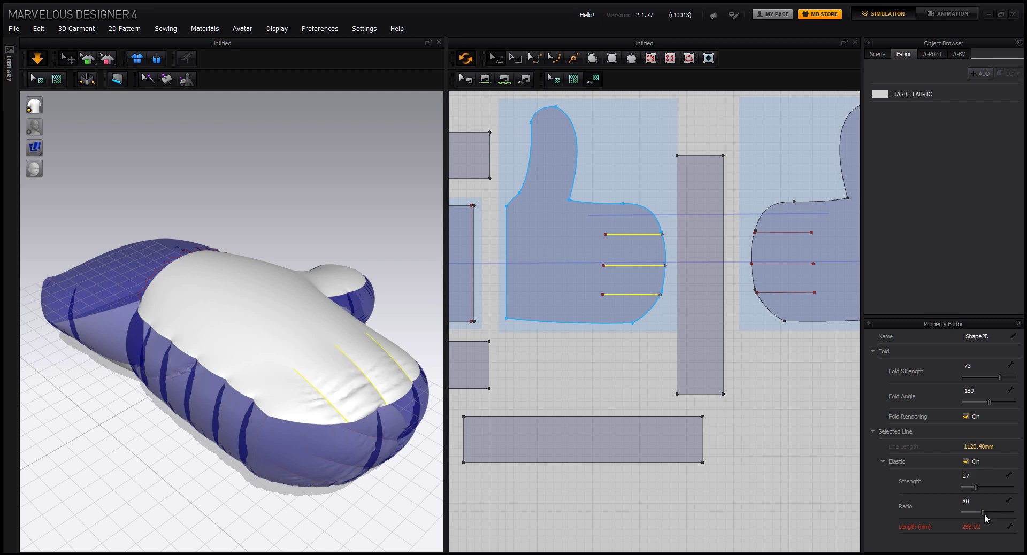
Adjust the finger lines' elastic to strength 11 and ratio 74.
{"action": "left_click_drag", "start_coordinate": [989, 512], "coordinate": [971, 489]}
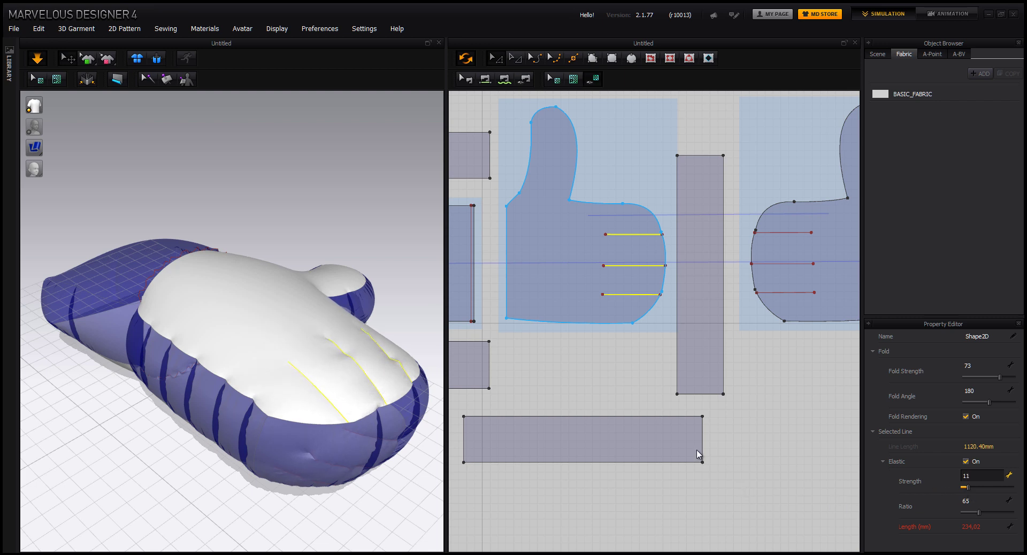
{"action": "left_click_drag", "start_coordinate": [979, 512], "coordinate": [981, 512]}
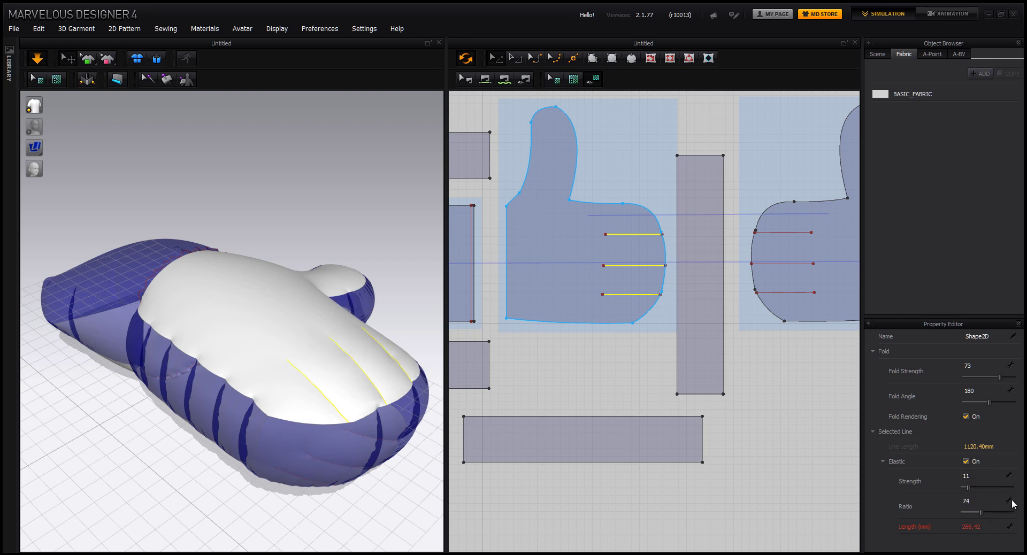
{"action": "left_click", "coordinate": [1010, 502]}
{"action": "left_click", "coordinate": [1008, 476]}
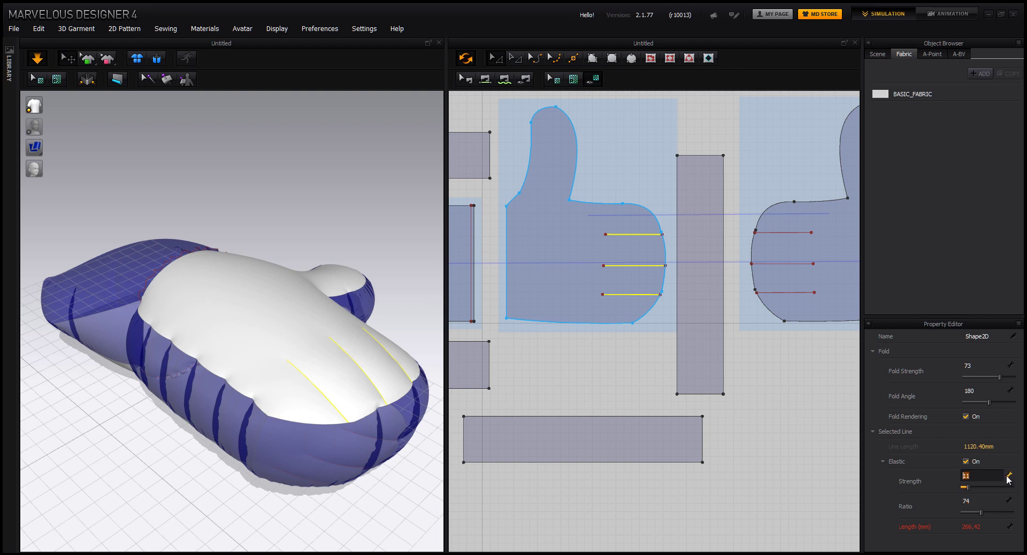
{"action": "right_click_drag", "start_coordinate": [354, 389], "coordinate": [305, 422]}
{"action": "middle_click_drag", "start_coordinate": [307, 464], "coordinate": [318, 324]}
{"action": "right_click_drag", "start_coordinate": [318, 325], "coordinate": [323, 385]}
{"action": "scroll", "coordinate": [353, 337], "scroll_direction": "down", "scroll_amount": 3}
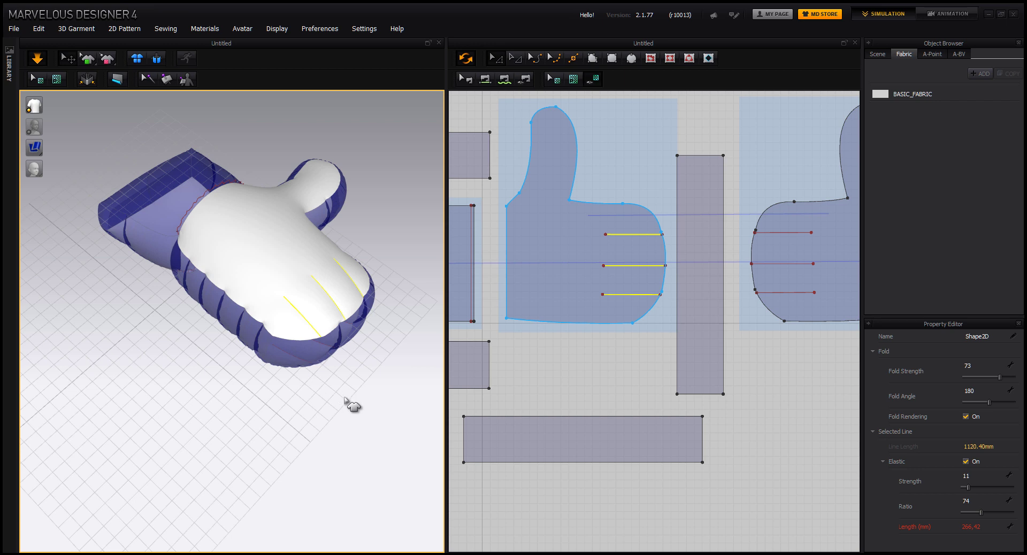
{"action": "left_click", "coordinate": [73, 29]}
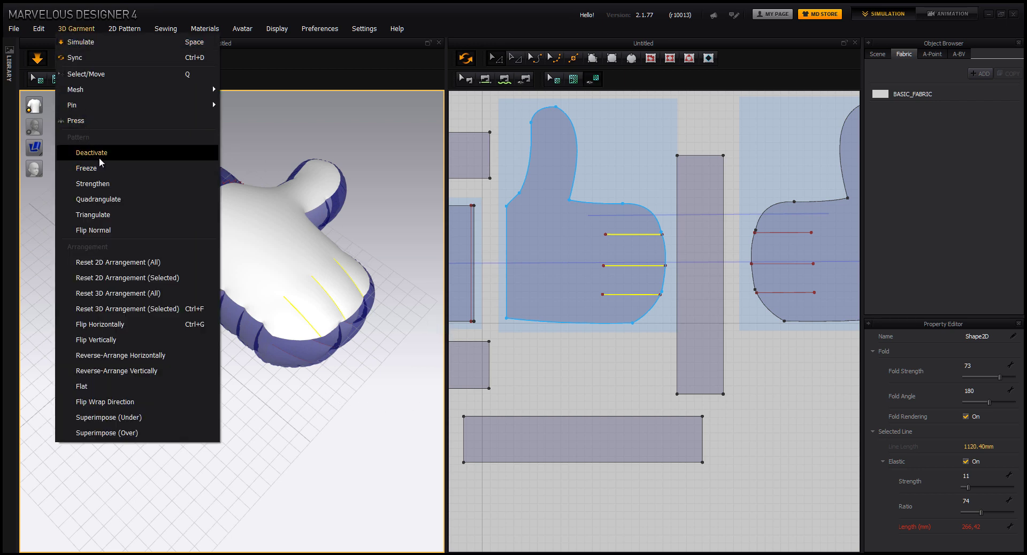
{"action": "left_click", "coordinate": [287, 137]}
{"action": "scroll", "coordinate": [666, 327], "scroll_direction": "down", "scroll_amount": 4}
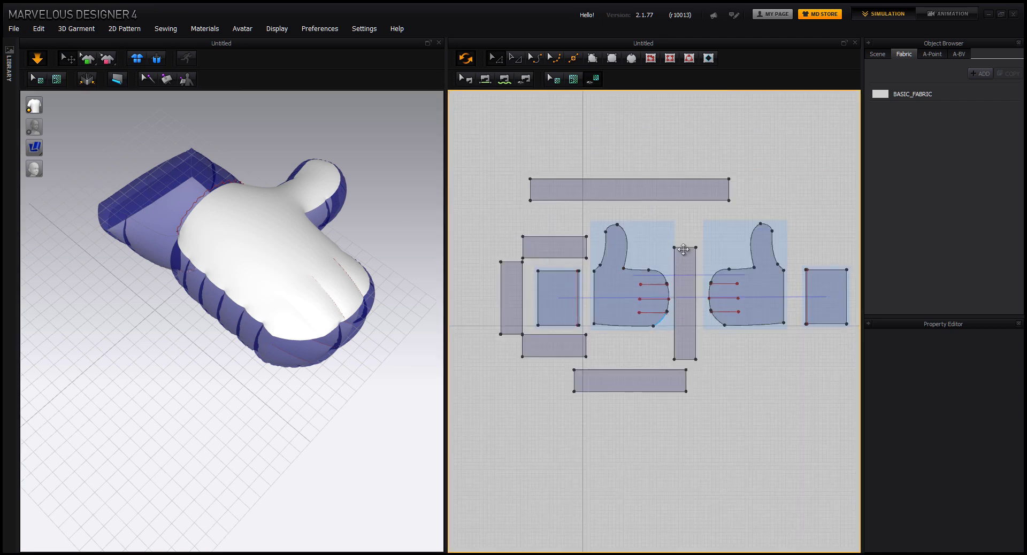
{"action": "left_click_drag", "start_coordinate": [480, 445], "coordinate": [473, 445]}
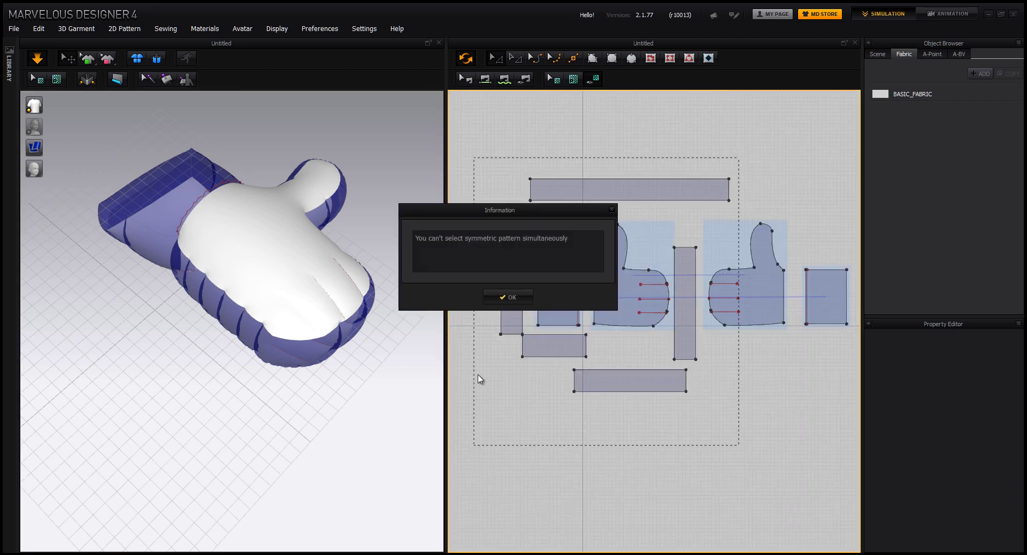
{"action": "left_click", "coordinate": [498, 303]}
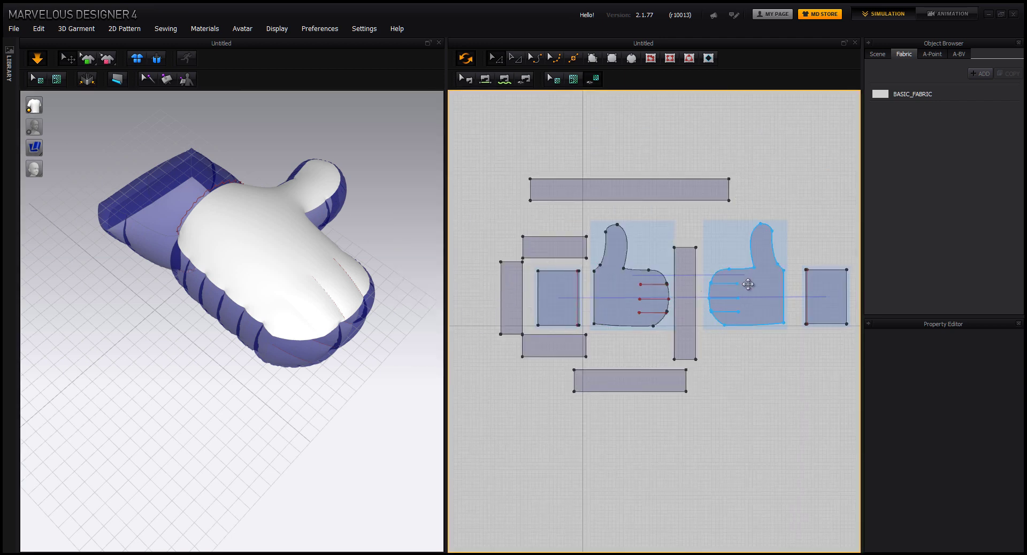
Move the right hand pattern outward onto the right wrist pattern, reactivate the strips and left hand and wrist patterns, and stop the simulation.
{"action": "left_click_drag", "start_coordinate": [772, 278], "coordinate": [837, 286]}
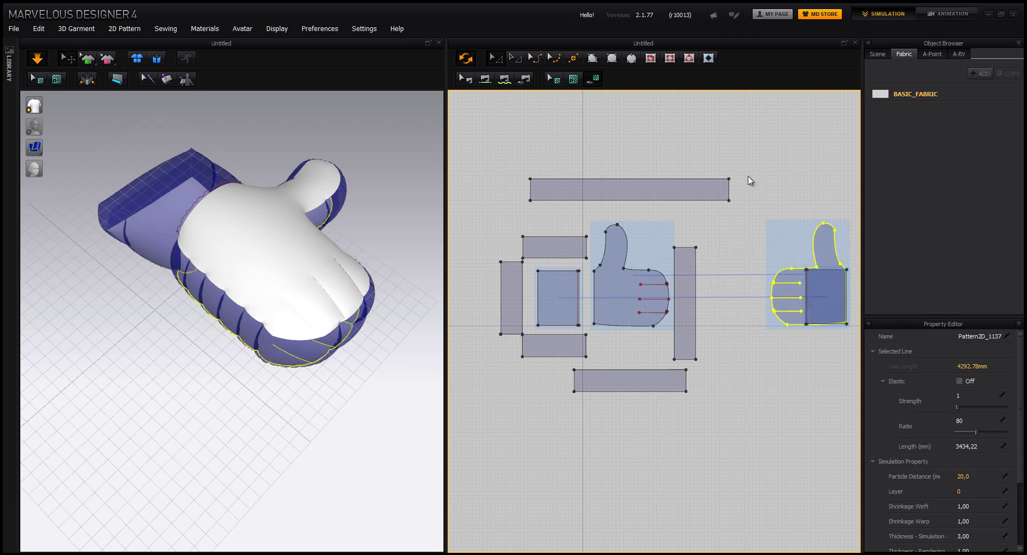
{"action": "left_click_drag", "start_coordinate": [735, 154], "coordinate": [500, 428]}
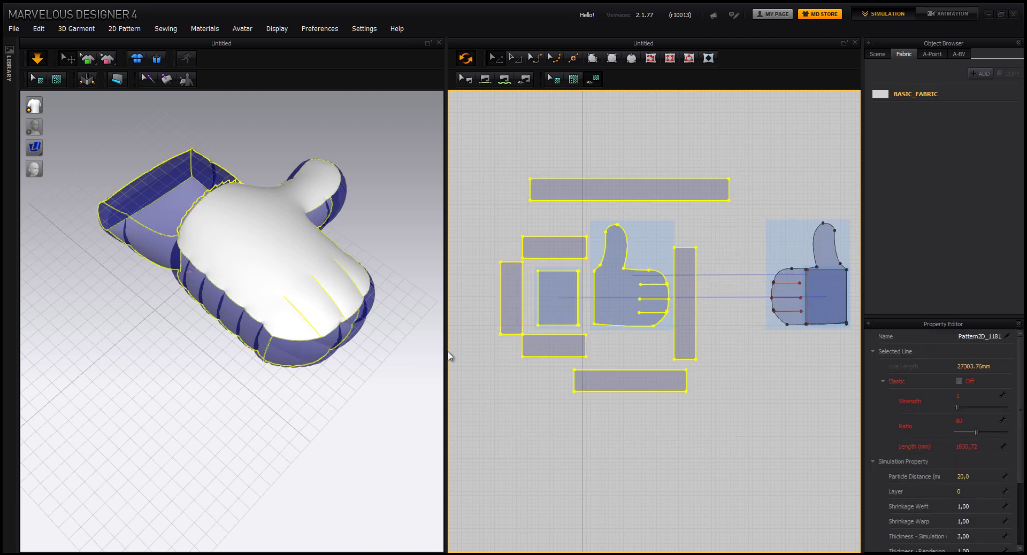
{"action": "left_click", "coordinate": [88, 27]}
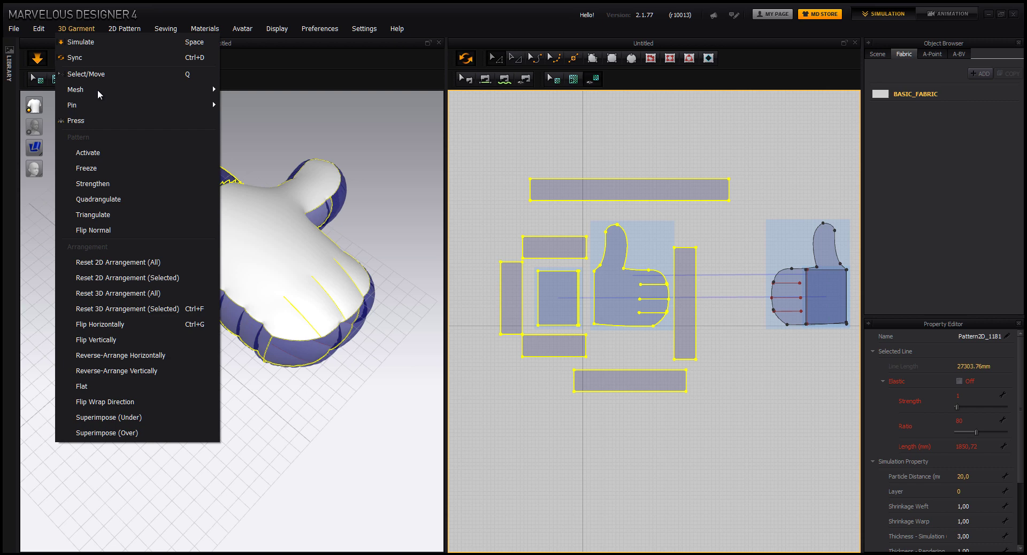
{"action": "left_click", "coordinate": [101, 155]}
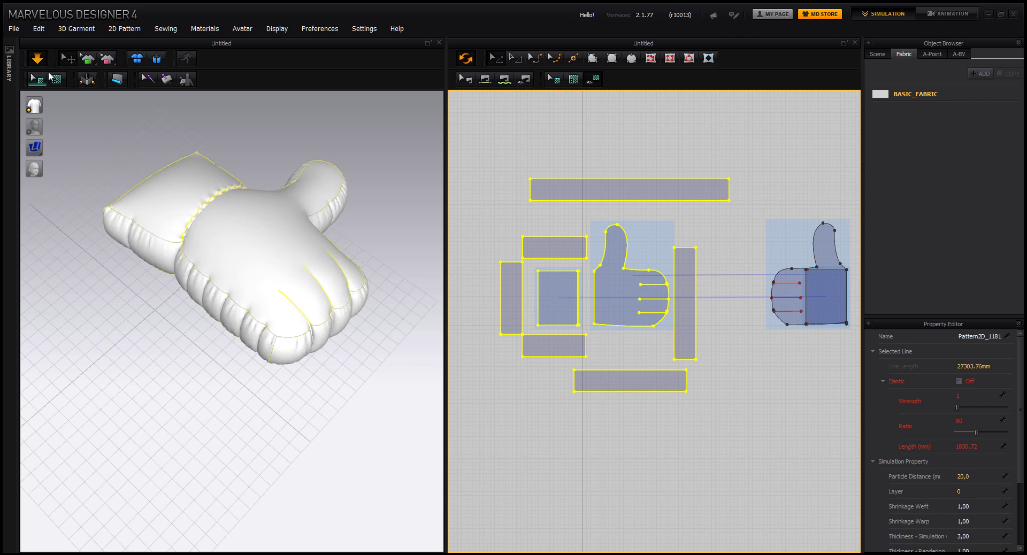
{"action": "left_click", "coordinate": [37, 58]}
Try rotating the selected strips and left hand and wrist patterns upright, and undo that rotation.
{"action": "left_click", "coordinate": [202, 224]}
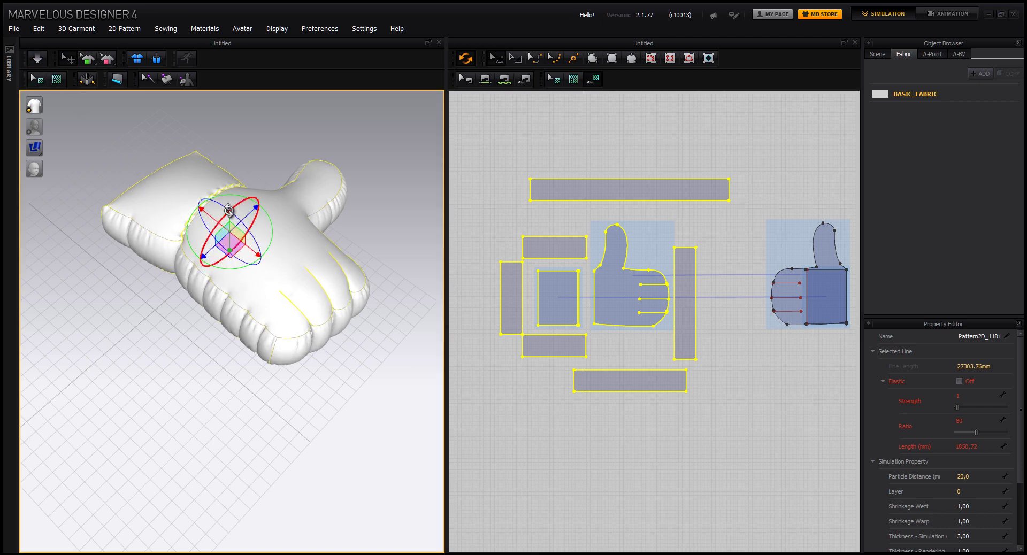
{"action": "left_click_drag", "start_coordinate": [217, 225], "coordinate": [186, 262]}
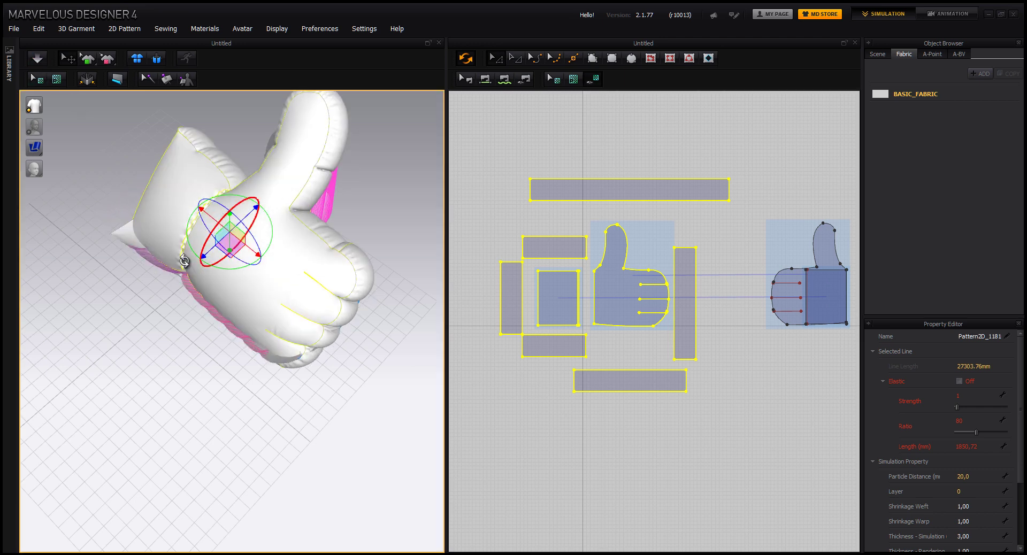
{"action": "key", "text": "ctrl+z"}
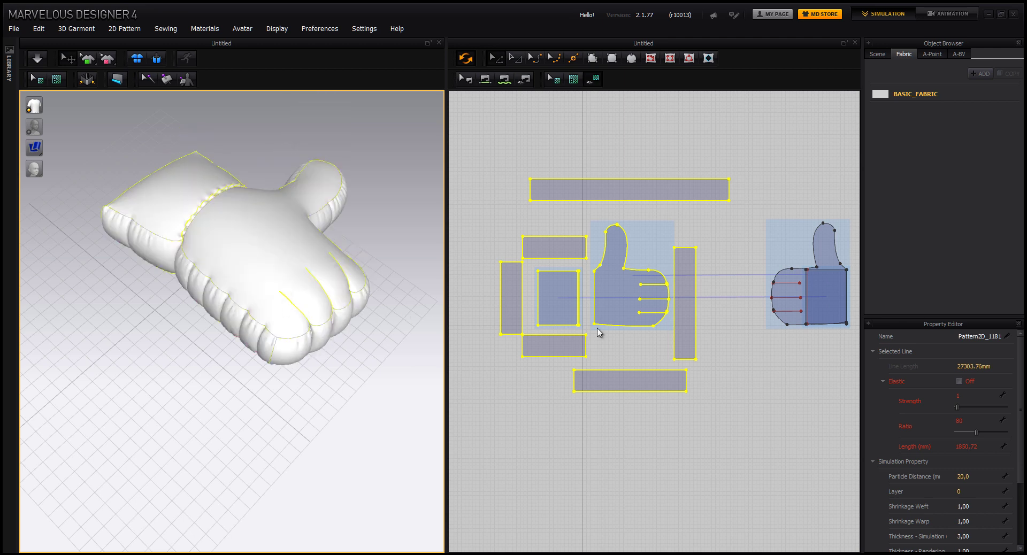
Add the right hand and wrist patterns to the selection and rotate the whole inflated hand so the thumb points straight up.
{"action": "left_click", "coordinate": [822, 285], "text": "shift"}
{"action": "left_click", "coordinate": [787, 289], "text": "shift"}
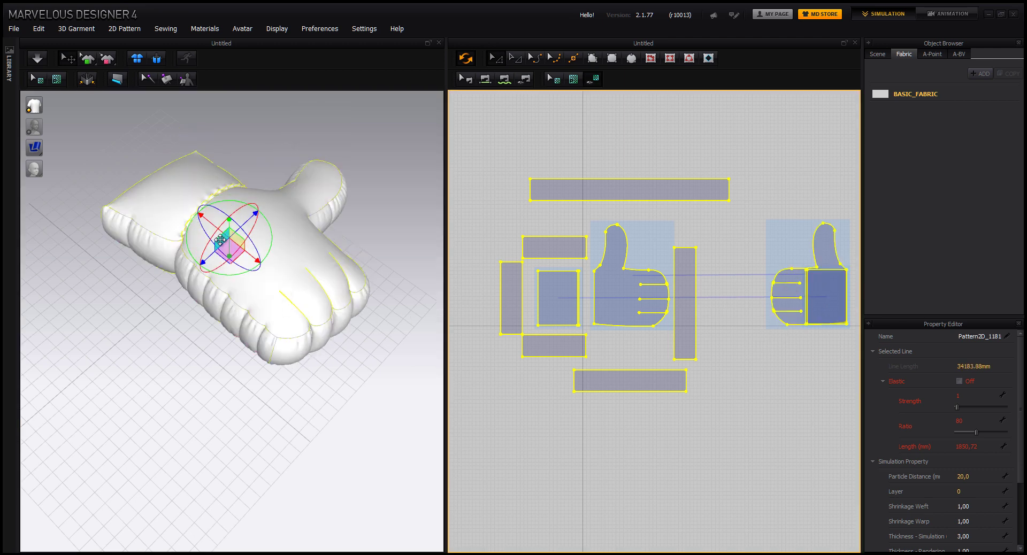
{"action": "left_click_drag", "start_coordinate": [217, 230], "coordinate": [187, 362]}
{"action": "right_click_drag", "start_coordinate": [187, 362], "coordinate": [234, 340]}
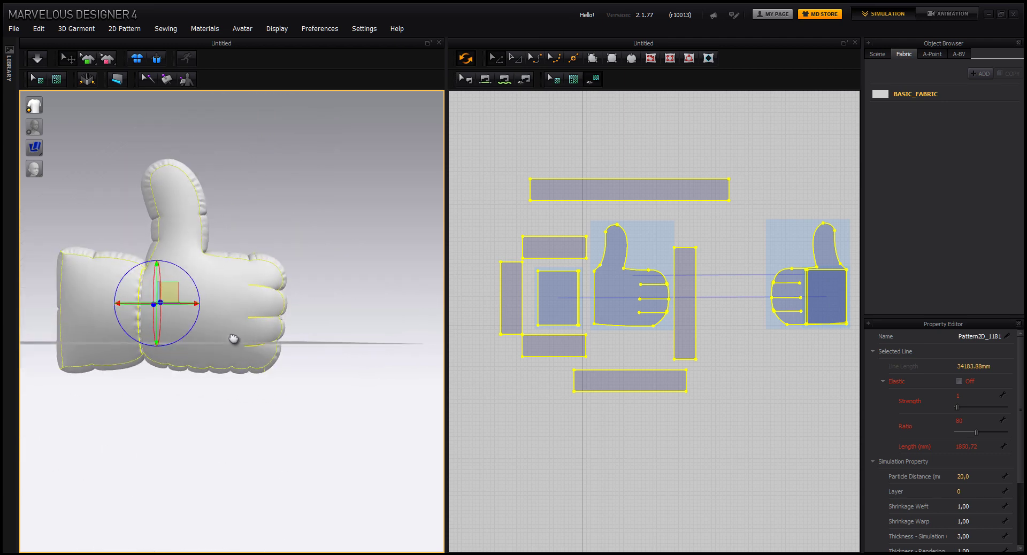
{"action": "middle_click_drag", "start_coordinate": [177, 286], "coordinate": [212, 313]}
{"action": "right_click_drag", "start_coordinate": [206, 264], "coordinate": [289, 426]}
{"action": "left_click", "coordinate": [289, 426]}
{"action": "left_click", "coordinate": [178, 327]}
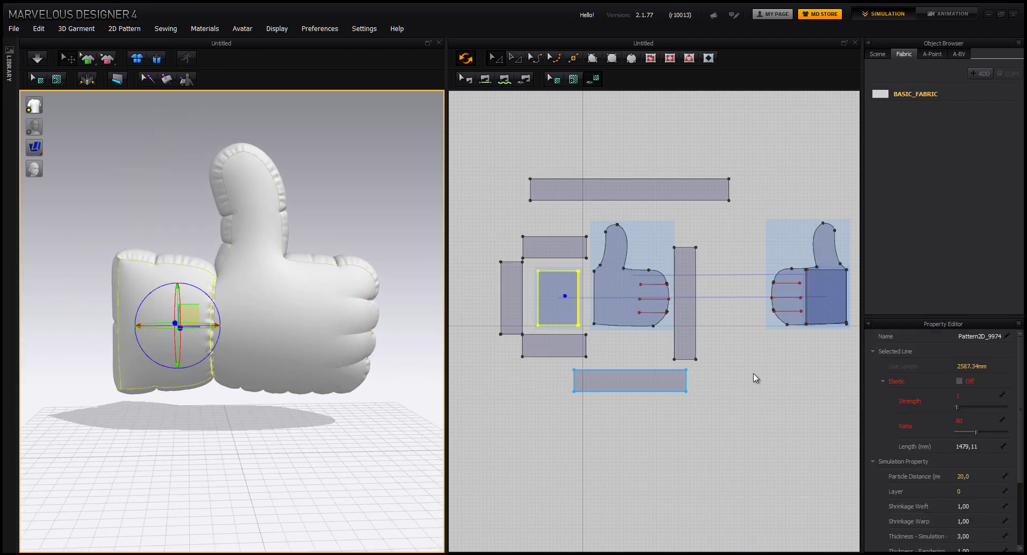
{"action": "left_click", "coordinate": [883, 94]}
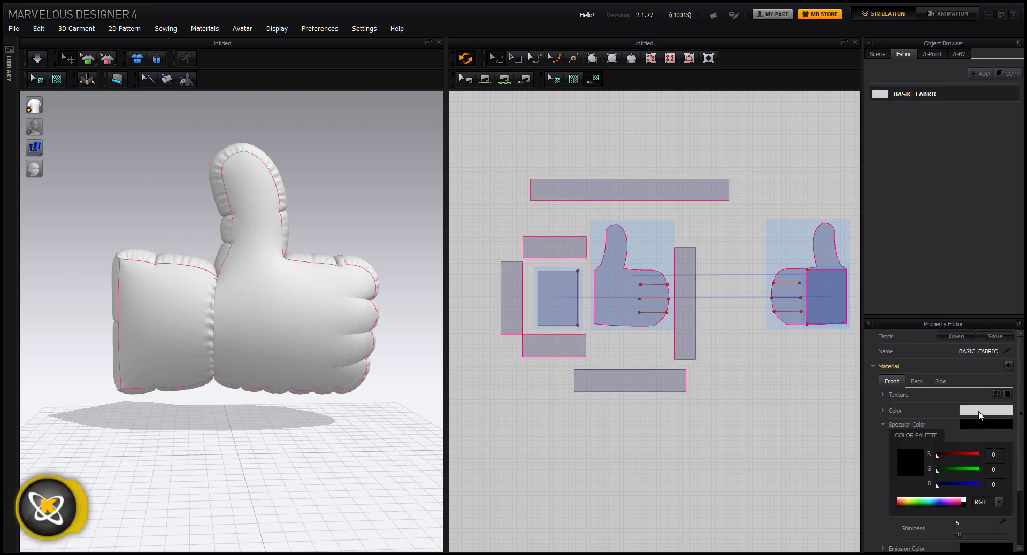
{"action": "left_click", "coordinate": [980, 412]}
{"action": "left_click", "coordinate": [592, 190]}
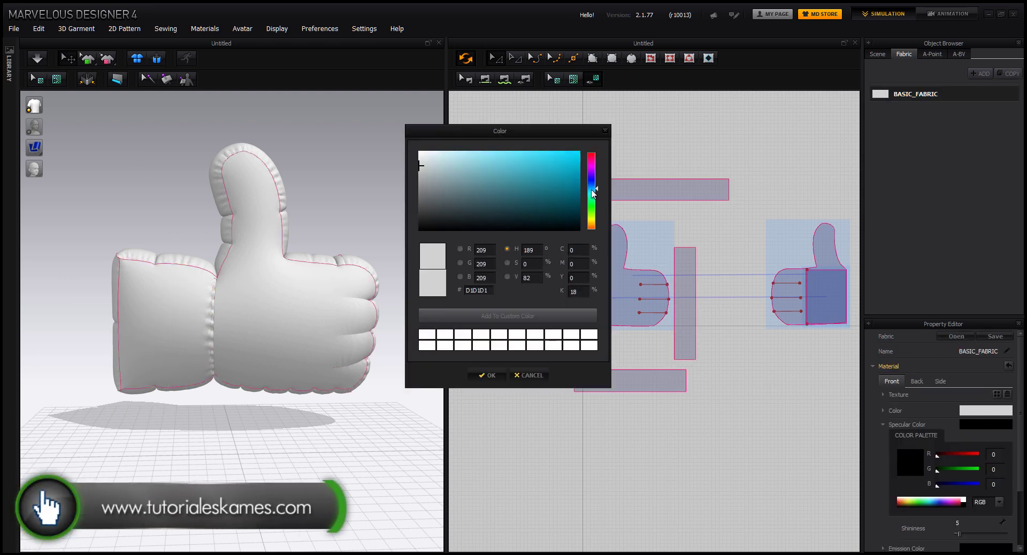
{"action": "left_click", "coordinate": [592, 187]}
{"action": "left_click", "coordinate": [559, 172]}
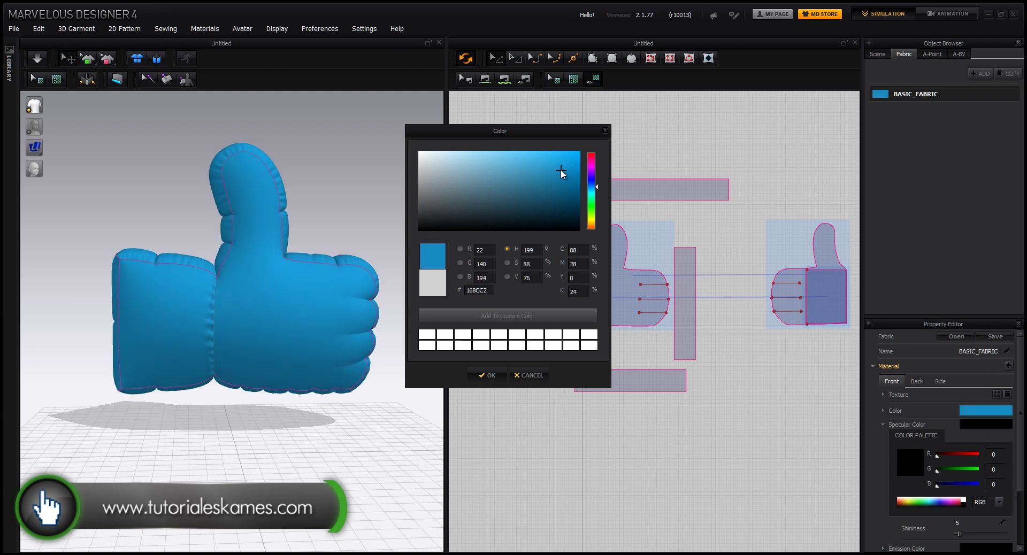
{"action": "left_click", "coordinate": [564, 173]}
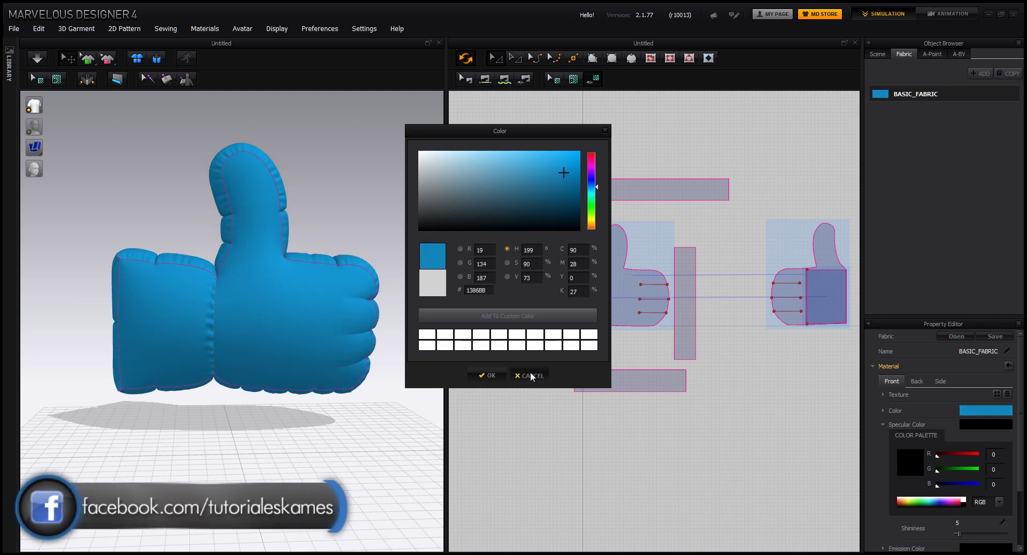
{"action": "left_click", "coordinate": [532, 376]}
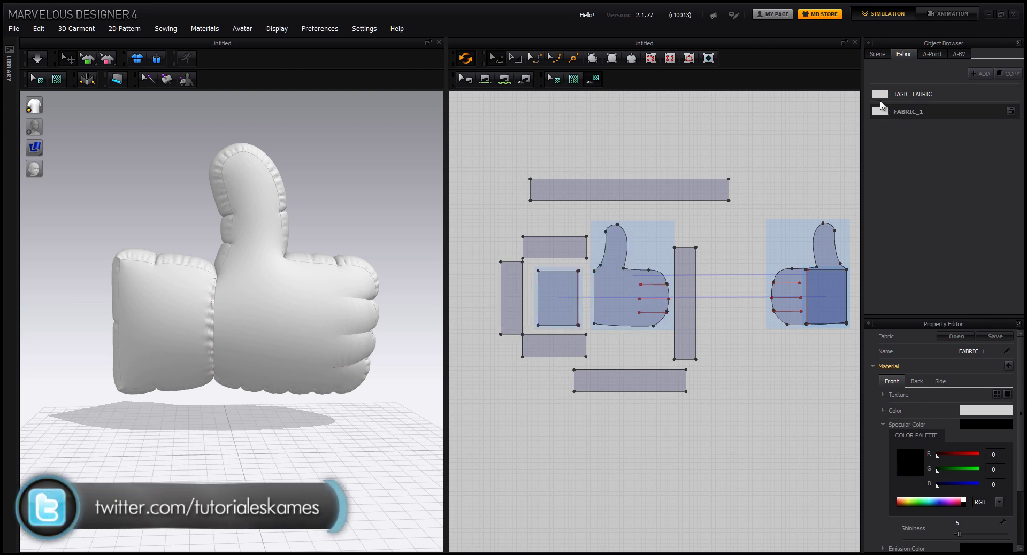
Set the front color of BASIC_FABRIC to a dark teal, about RGB 0, 116, 136.
{"action": "left_click", "coordinate": [888, 97]}
{"action": "left_click", "coordinate": [566, 314]}
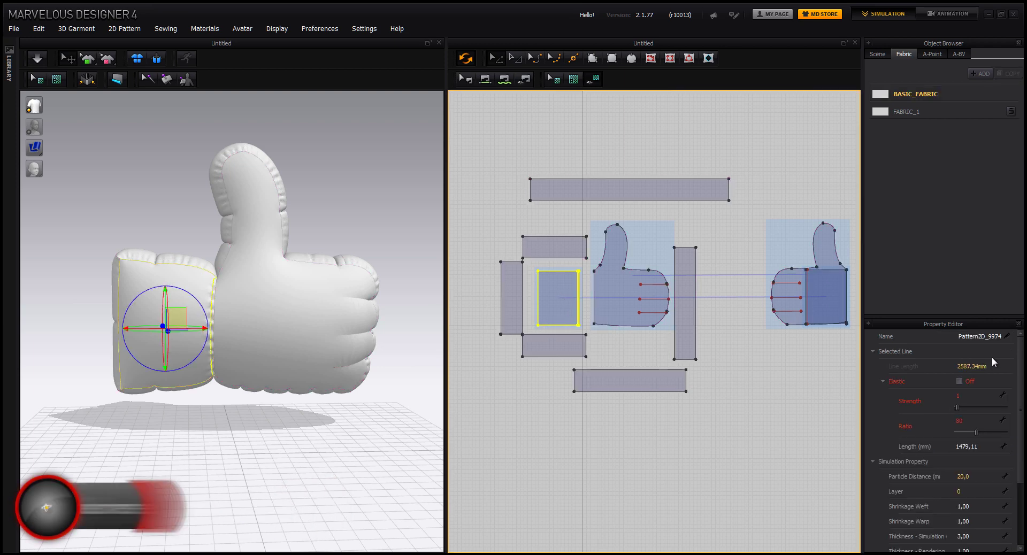
{"action": "left_click", "coordinate": [901, 97]}
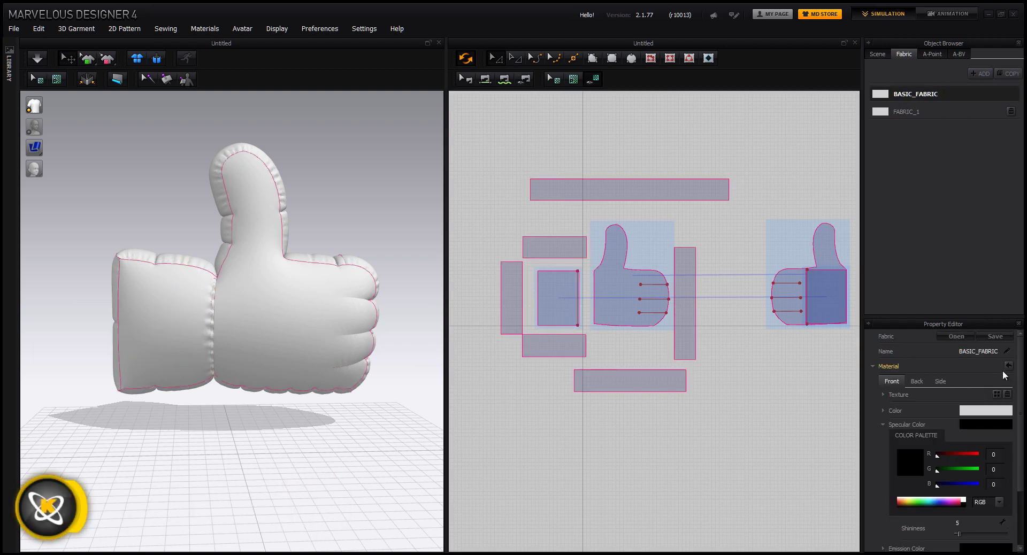
{"action": "left_click", "coordinate": [982, 413]}
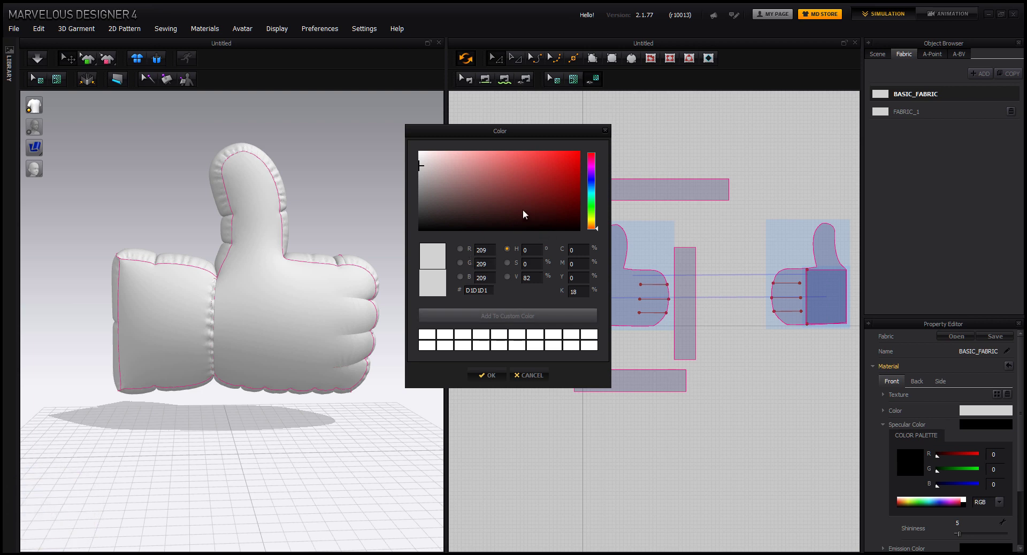
{"action": "left_click", "coordinate": [591, 194]}
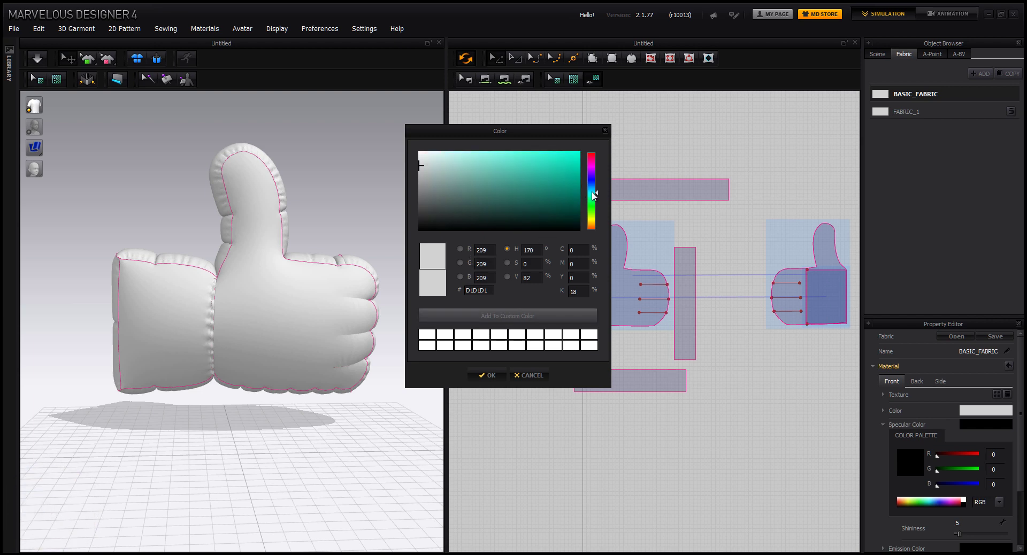
{"action": "mouse_move", "coordinate": [592, 192]}
{"action": "left_mouse_down"}
{"action": "mouse_move", "coordinate": [568, 187]}
{"action": "mouse_move", "coordinate": [576, 203]}
{"action": "mouse_move", "coordinate": [582, 190]}
{"action": "left_mouse_up"}
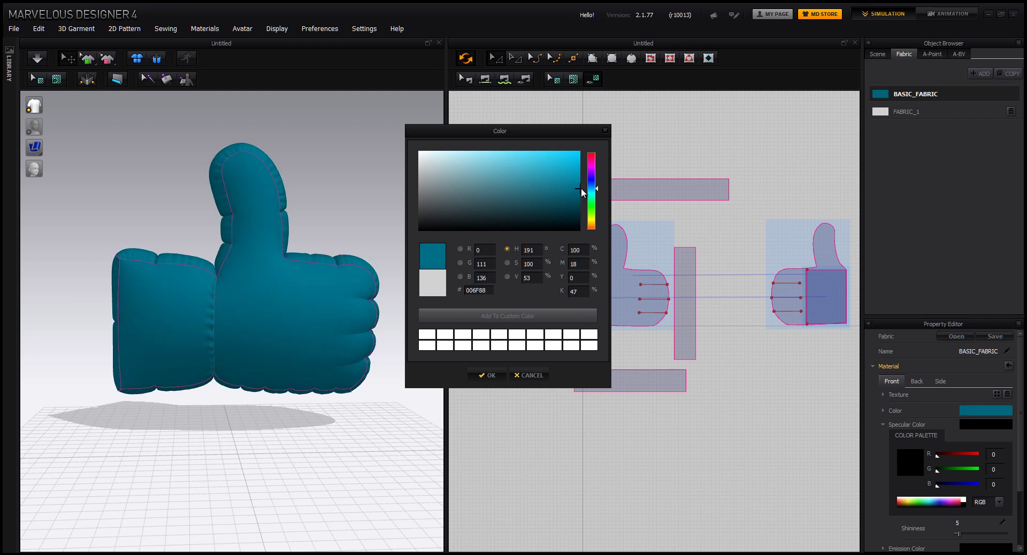
{"action": "left_click", "coordinate": [496, 379]}
{"action": "right_click_drag", "start_coordinate": [380, 350], "coordinate": [206, 374]}
{"action": "right_click_drag", "start_coordinate": [387, 375], "coordinate": [308, 375]}
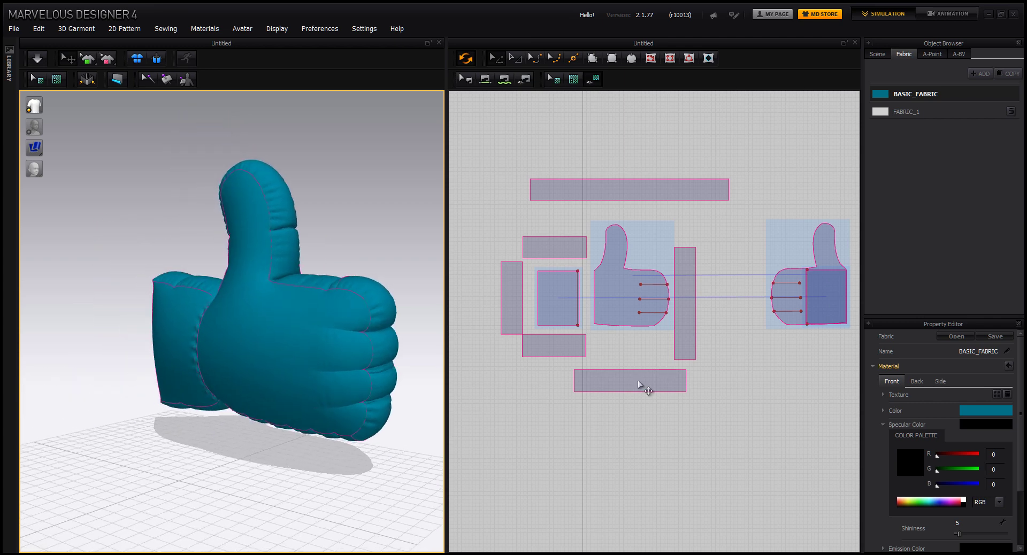
Set the specular color of BASIC_FABRIC to a dark green-teal, RGB 15, 88, 81.
{"action": "left_click", "coordinate": [968, 425]}
{"action": "mouse_move", "coordinate": [590, 208]}
{"action": "left_mouse_down"}
{"action": "mouse_move", "coordinate": [589, 194]}
{"action": "mouse_move", "coordinate": [550, 179]}
{"action": "mouse_move", "coordinate": [550, 203]}
{"action": "left_mouse_up"}
{"action": "left_click", "coordinate": [487, 375]}
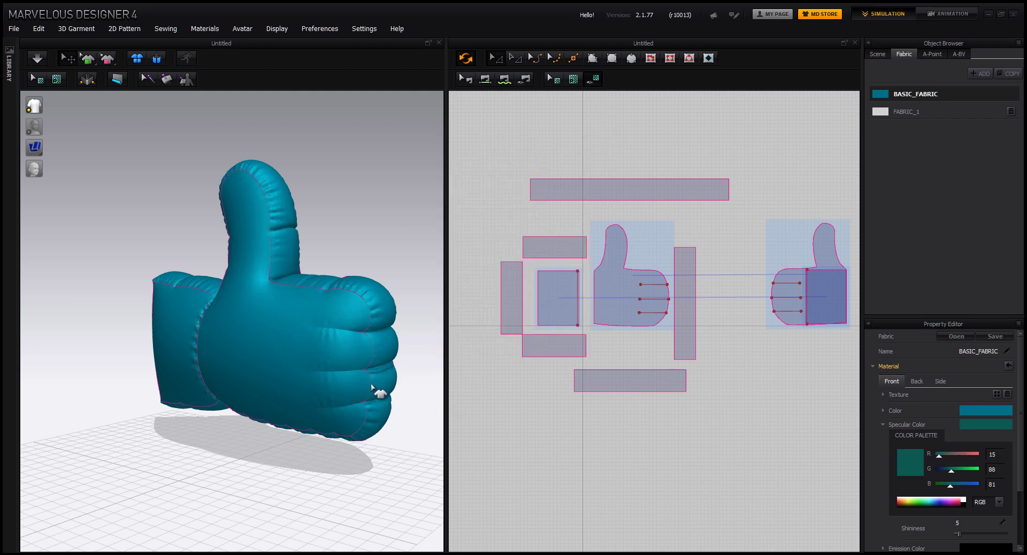
{"action": "mouse_move", "coordinate": [378, 389]}
{"action": "right_mouse_down"}
{"action": "mouse_move", "coordinate": [233, 392]}
{"action": "mouse_move", "coordinate": [229, 473]}
{"action": "mouse_move", "coordinate": [283, 439]}
{"action": "mouse_move", "coordinate": [172, 392]}
{"action": "mouse_move", "coordinate": [390, 371]}
{"action": "mouse_move", "coordinate": [385, 355]}
{"action": "mouse_move", "coordinate": [367, 358]}
{"action": "mouse_move", "coordinate": [363, 390]}
{"action": "right_mouse_up"}
{"action": "middle_click_drag", "start_coordinate": [354, 383], "coordinate": [350, 395]}
{"action": "scroll", "coordinate": [336, 356], "scroll_direction": "up", "scroll_amount": 1}
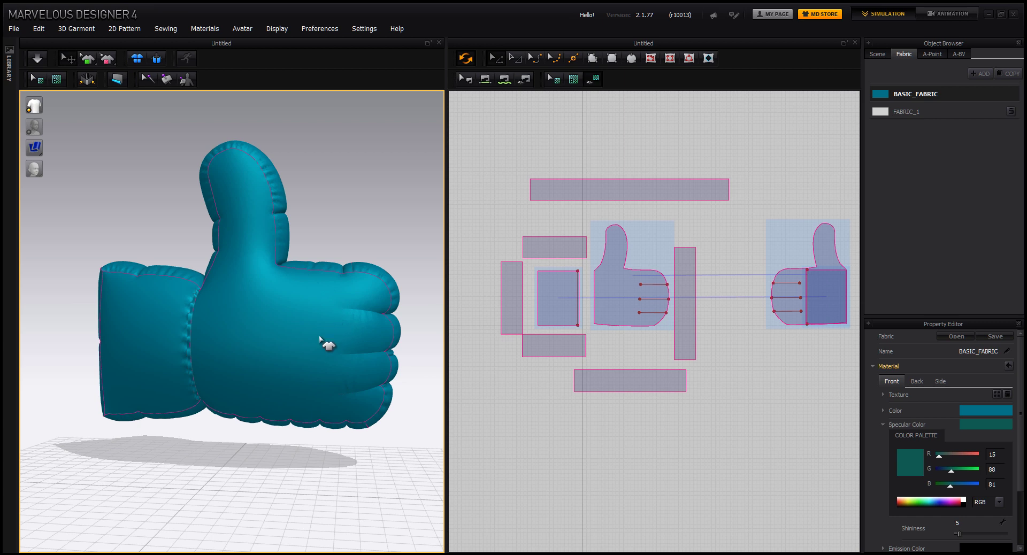
Shift the front color of BASIC_FABRIC to a deeper blue with a hue of about 199.
{"action": "left_click", "coordinate": [377, 395]}
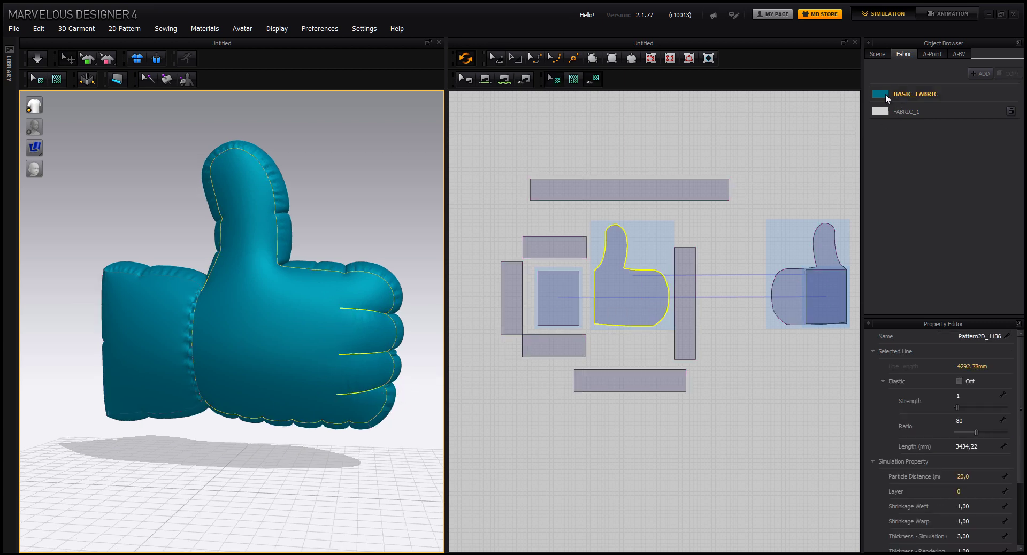
{"action": "left_click", "coordinate": [885, 94]}
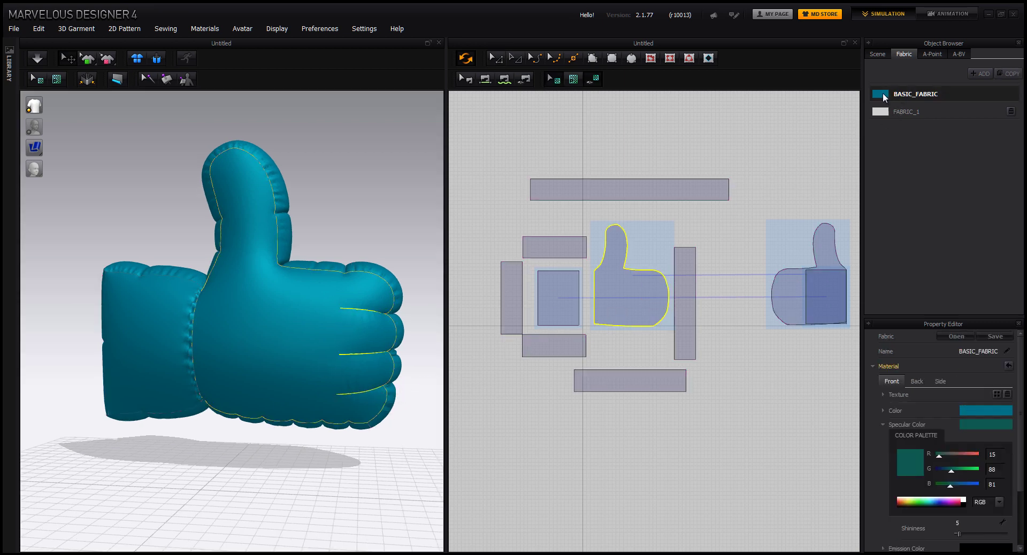
{"action": "left_click", "coordinate": [967, 413]}
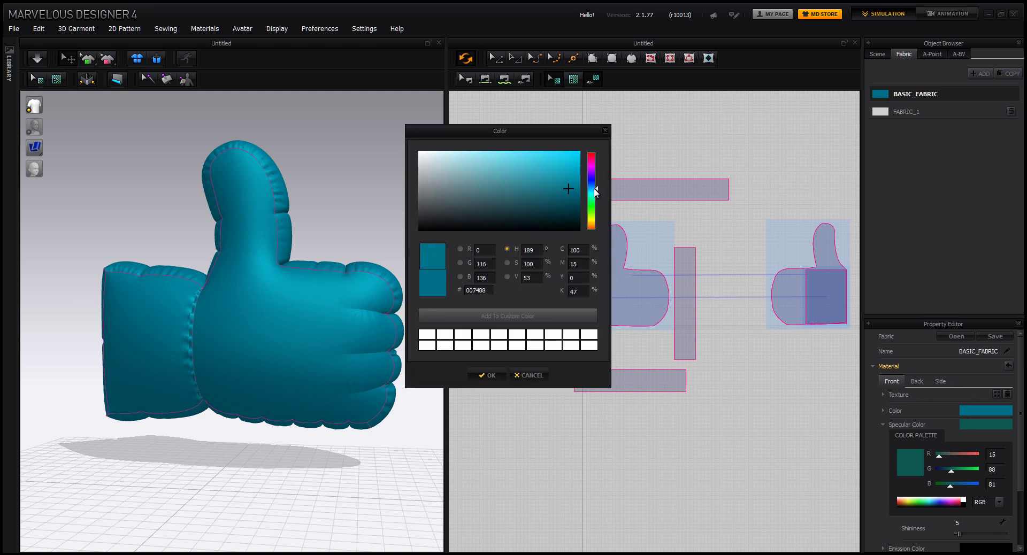
{"action": "left_click_drag", "start_coordinate": [595, 192], "coordinate": [594, 190]}
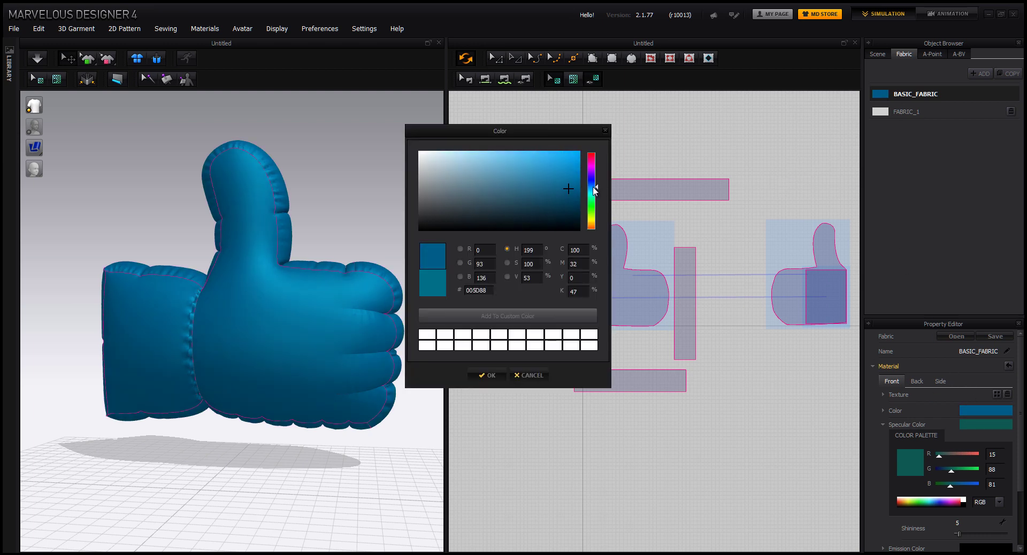
{"action": "left_click", "coordinate": [491, 376]}
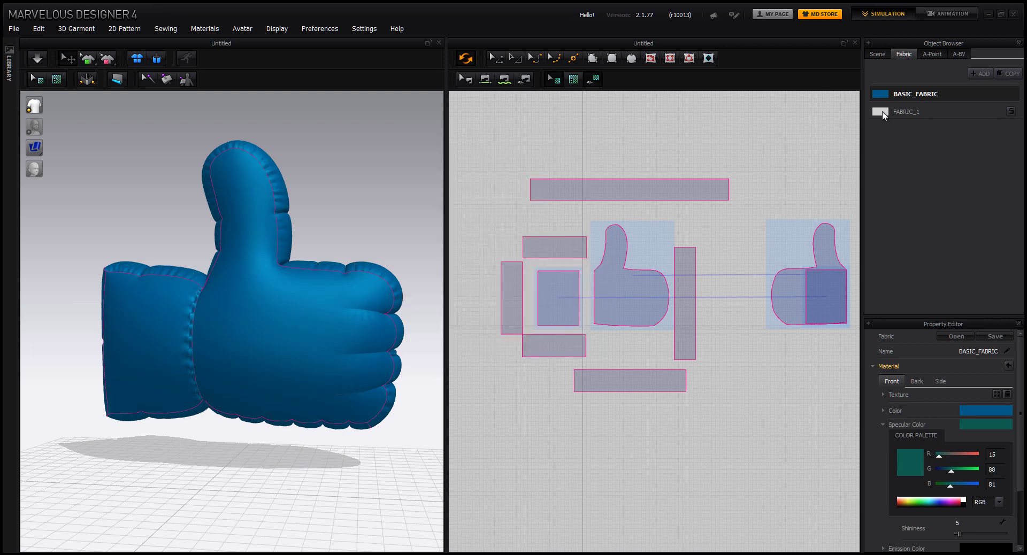
Assign the white FABRIC_1 to the left hand pattern and the long strip above it.
{"action": "left_click", "coordinate": [881, 112]}
{"action": "left_click_drag", "start_coordinate": [866, 167], "coordinate": [654, 282]}
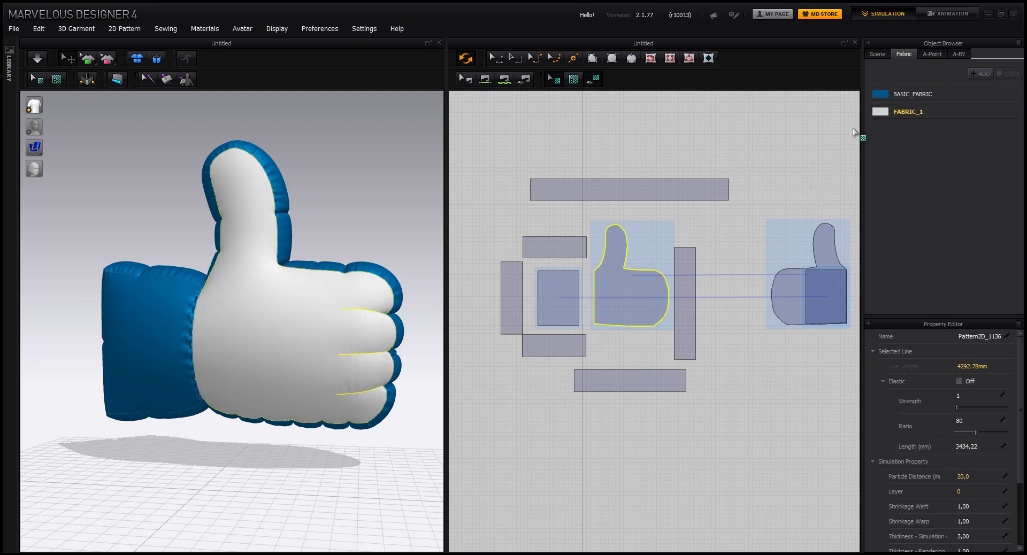
{"action": "left_click", "coordinate": [711, 200]}
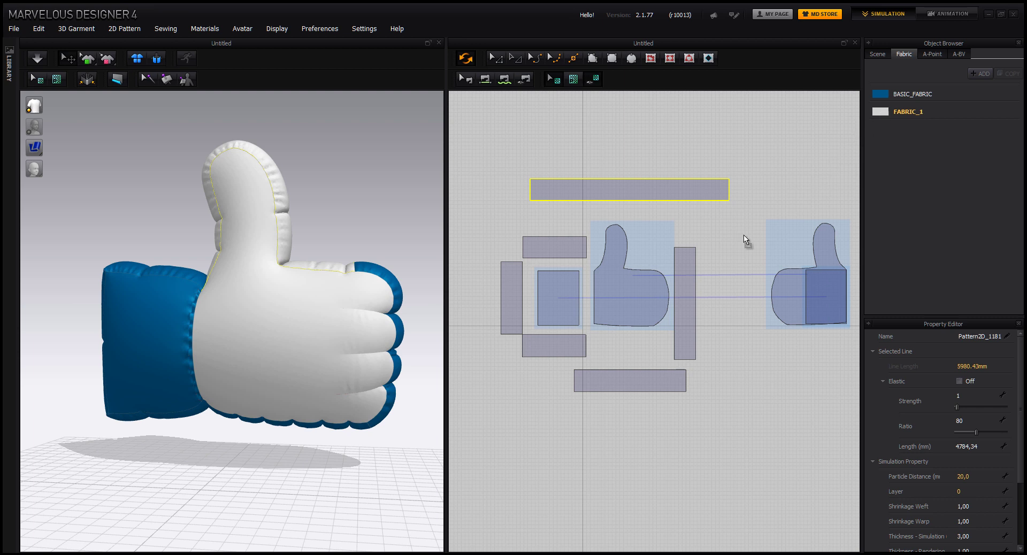